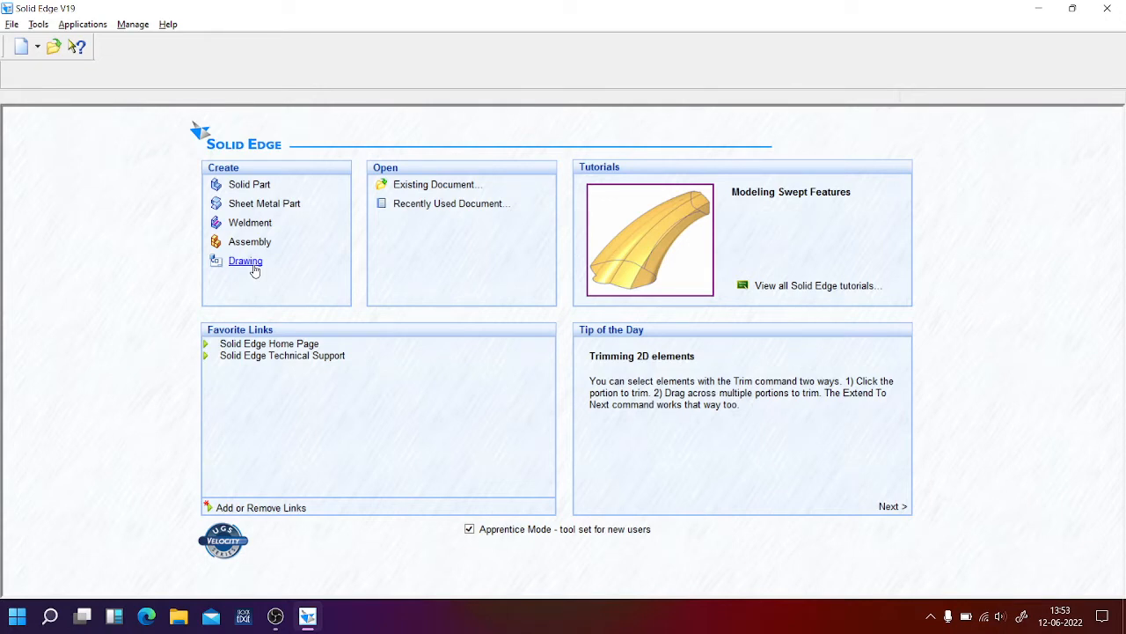
Create a new drawing and set Sheet1's standard size to A4 Wide (297mm x 210mm)
click(253, 268)
right_click(141, 593)
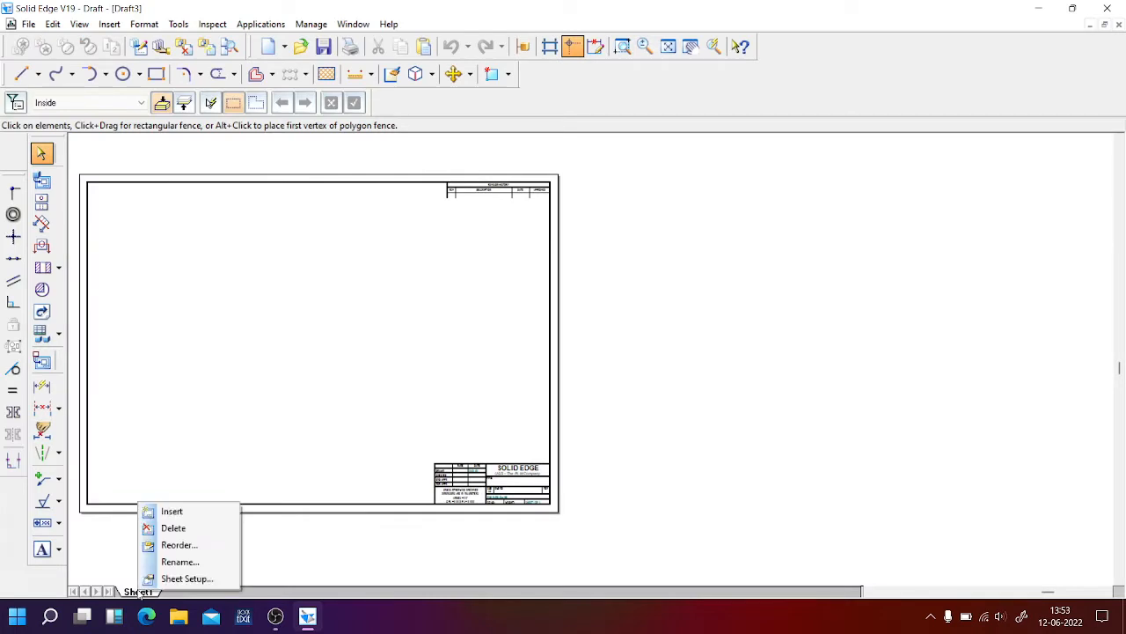
click(186, 578)
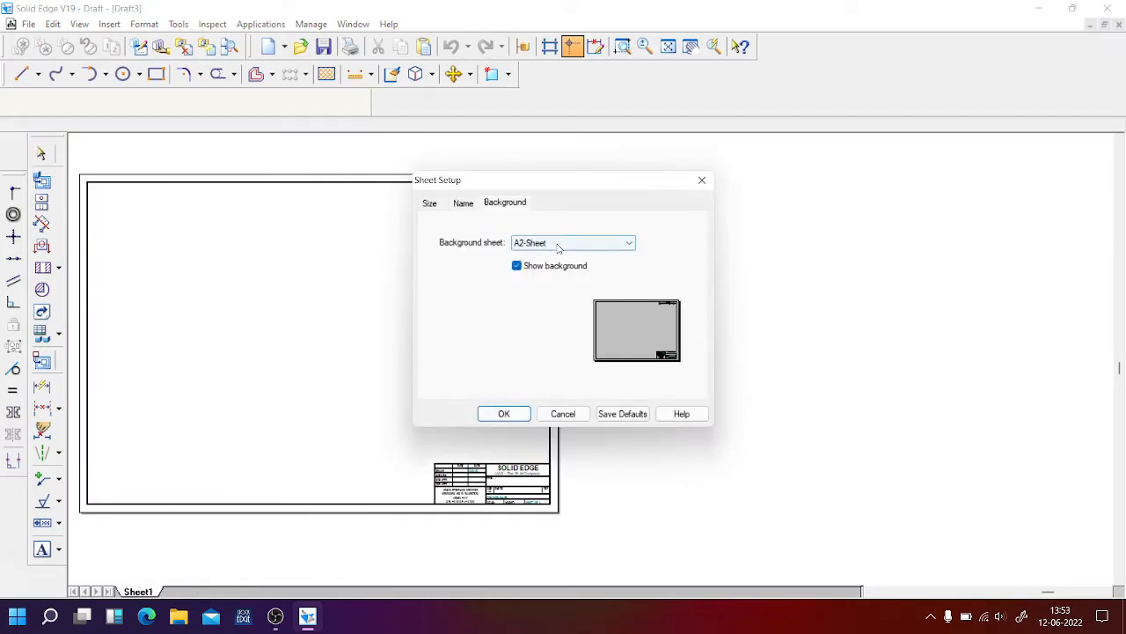
click(430, 204)
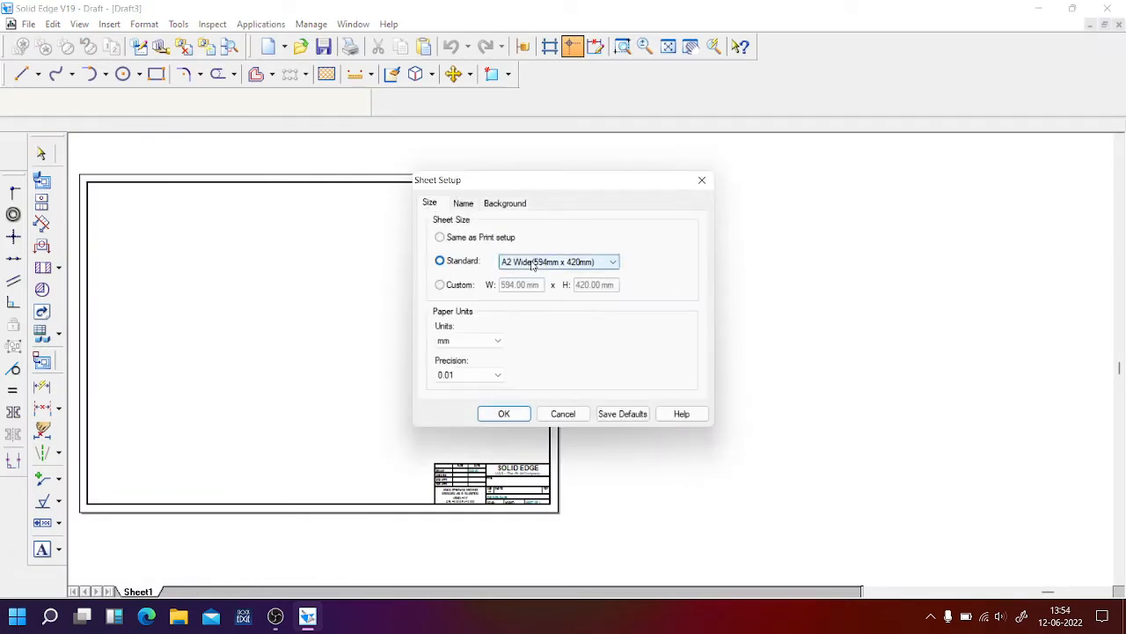
click(533, 262)
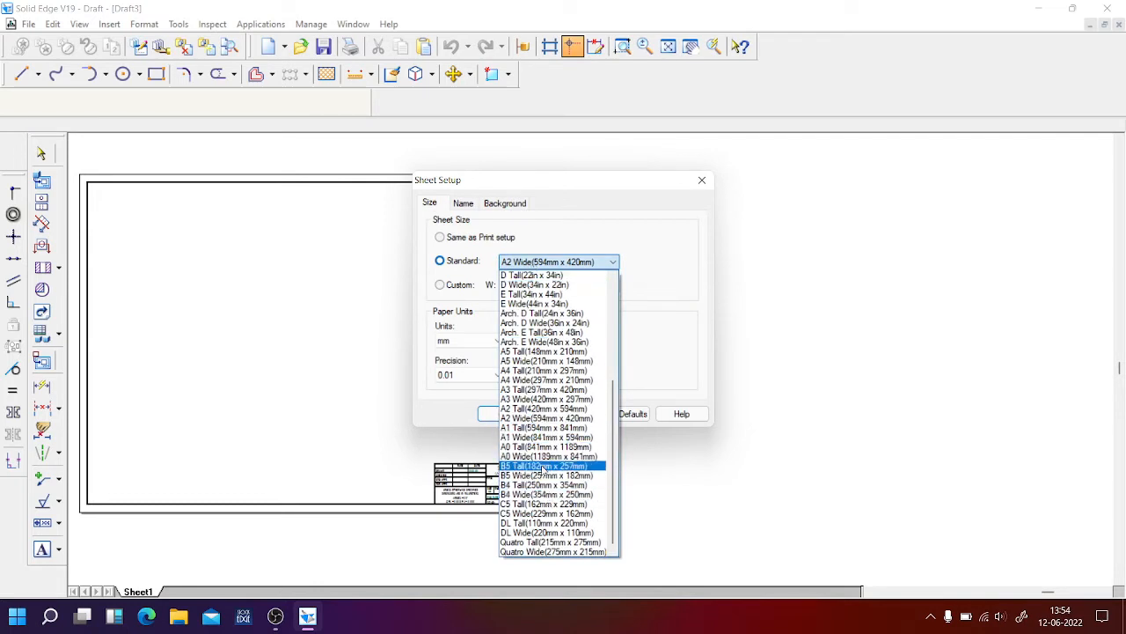
click(543, 380)
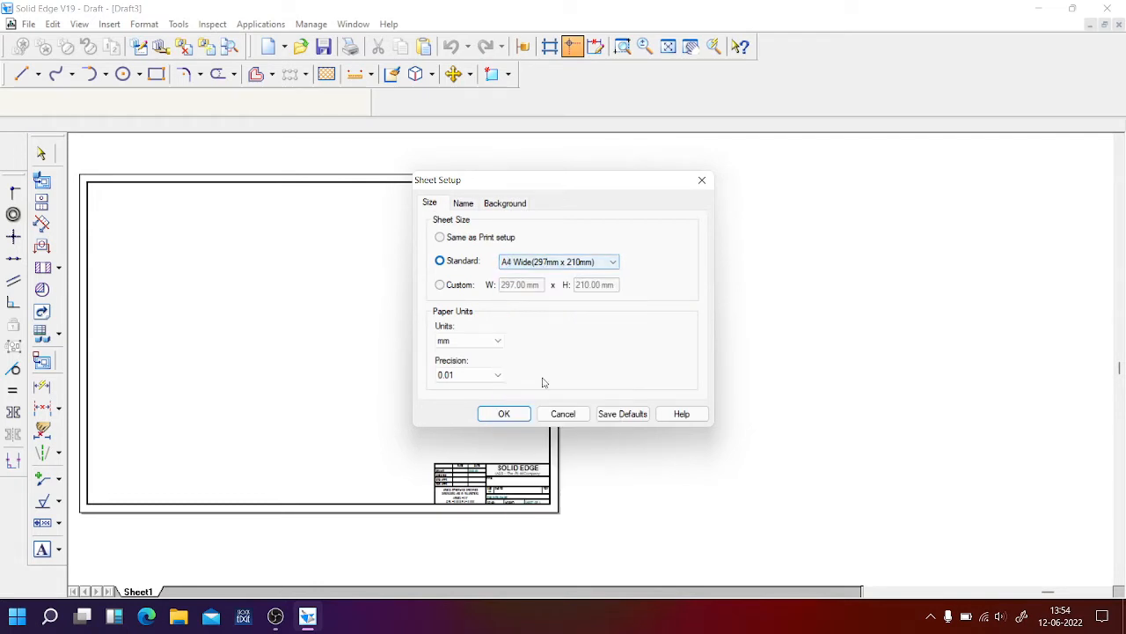
Assign the A4-Sheet background to the sheet and apply the sheet setup
click(508, 203)
click(537, 247)
click(535, 294)
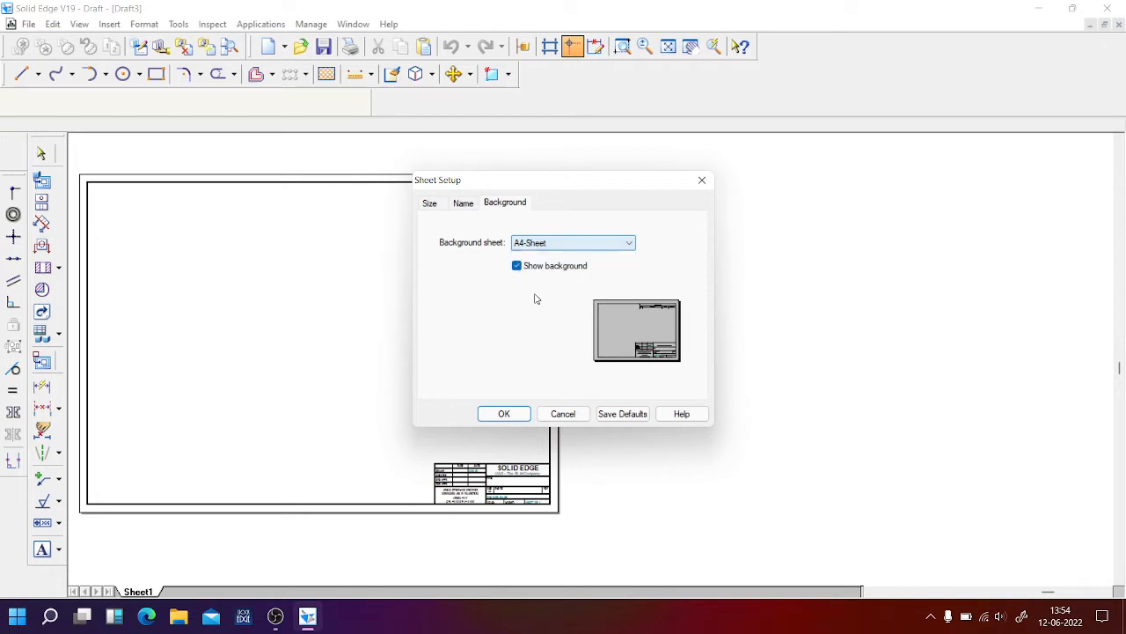
click(495, 416)
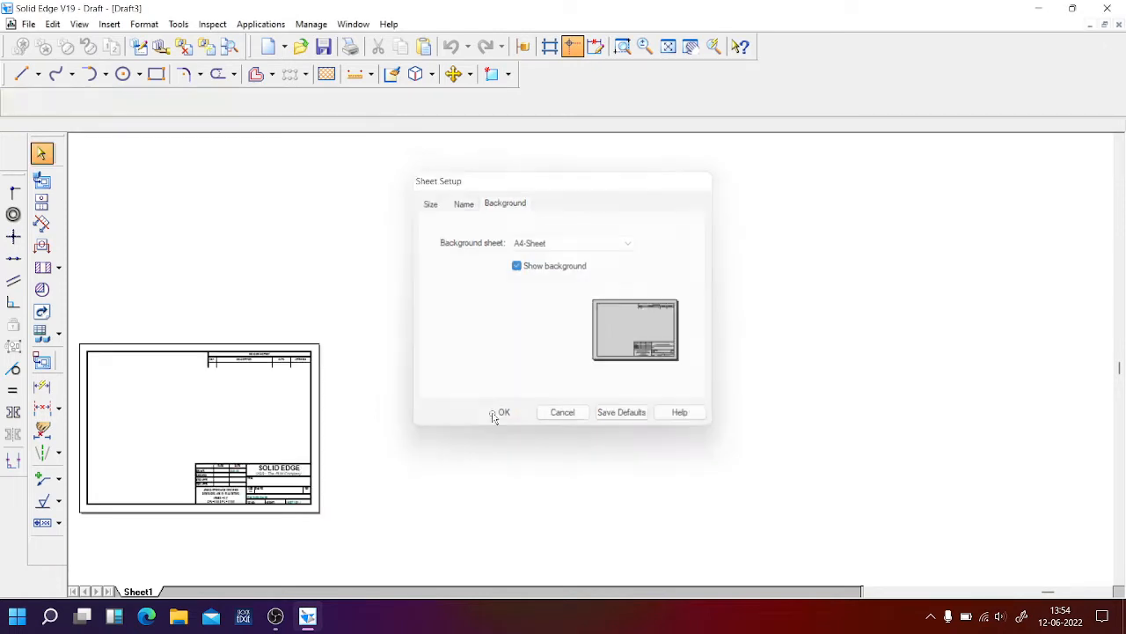
click(668, 47)
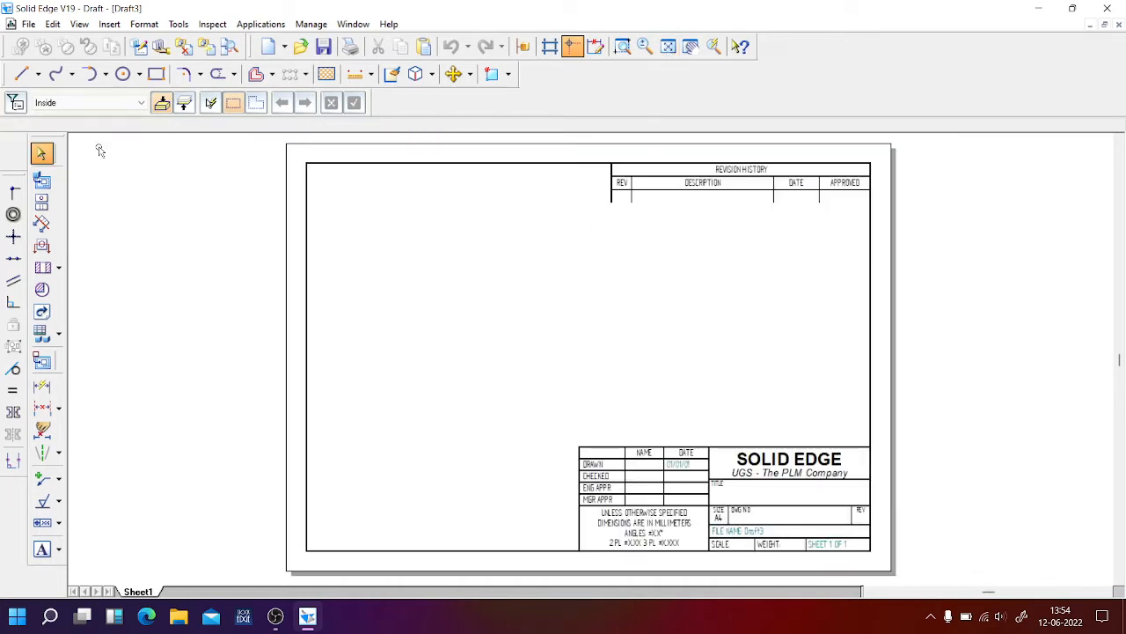
Show the background sheets and delete the revision history table from A4-Sheet
click(81, 26)
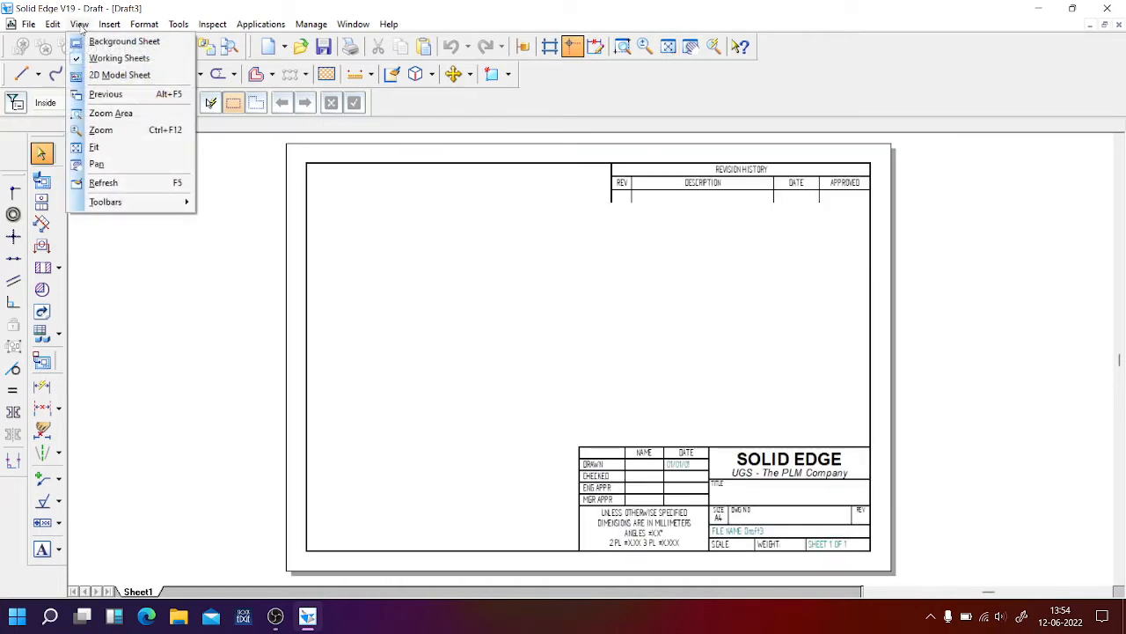
click(97, 43)
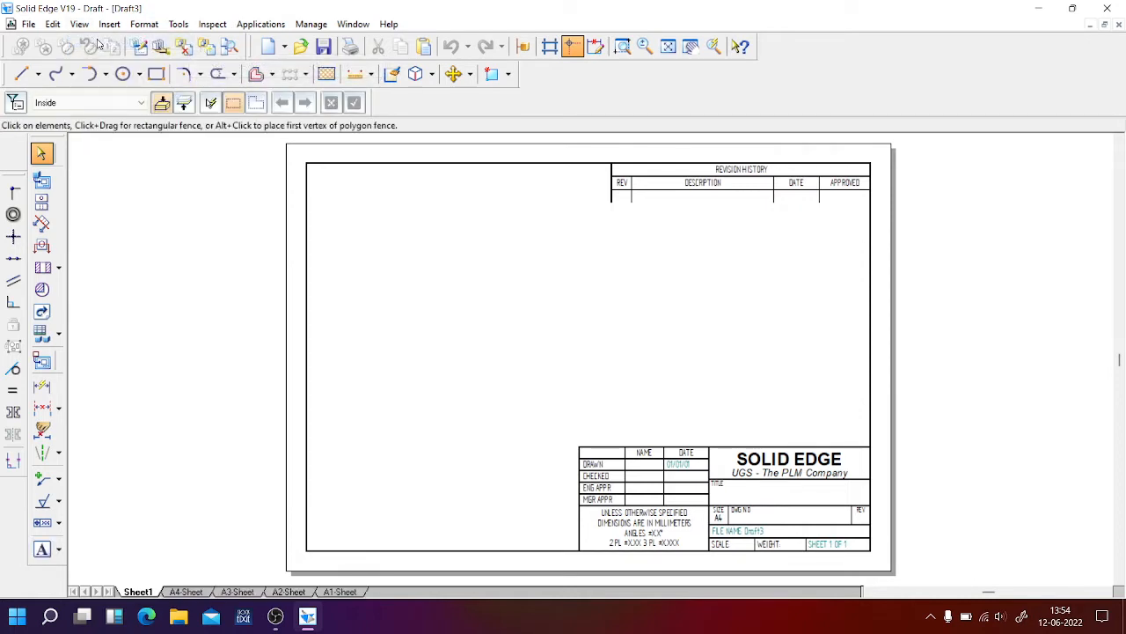
click(180, 595)
drag(235, 316, 457, 413)
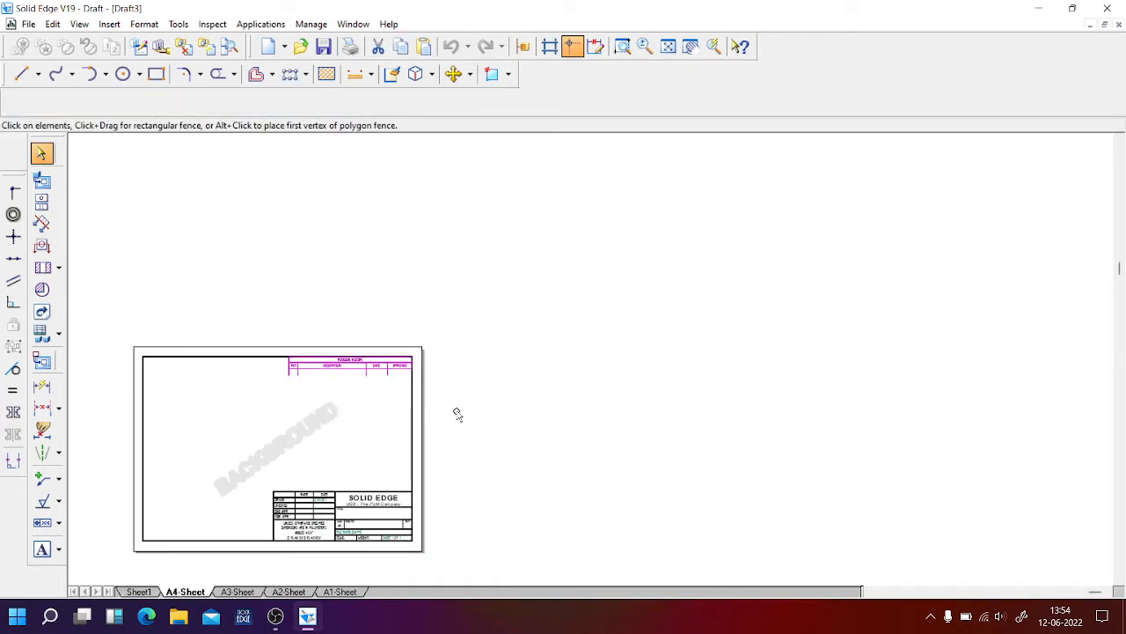
key(Delete)
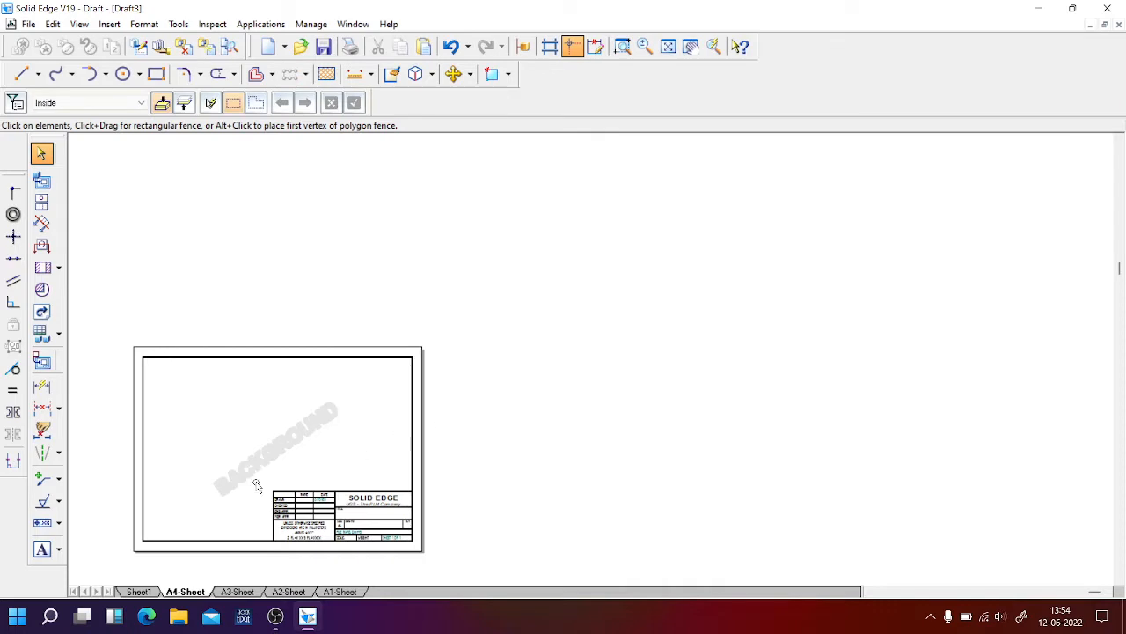
Delete the title block from the A4-Sheet background and hide the background sheets
drag(245, 473, 462, 558)
key(Delete)
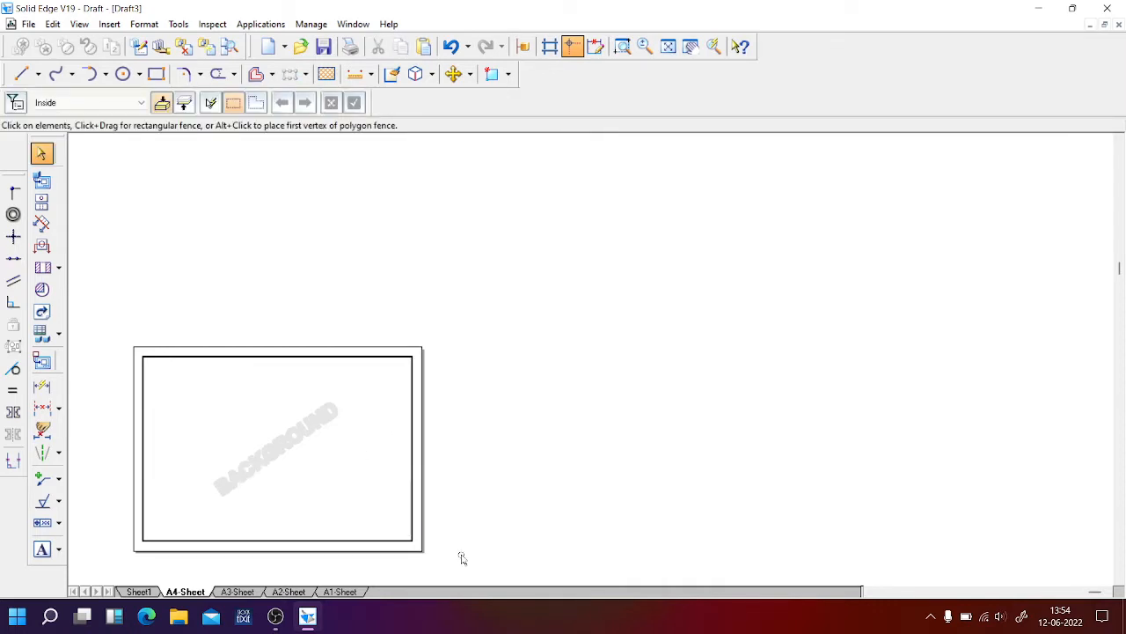
click(668, 46)
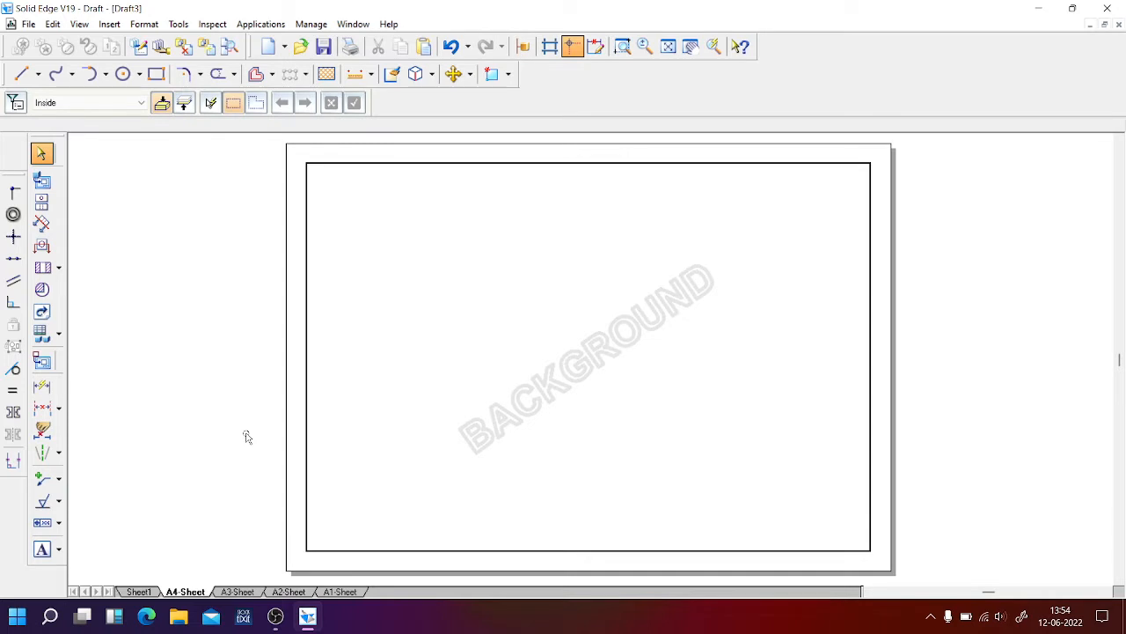
click(79, 24)
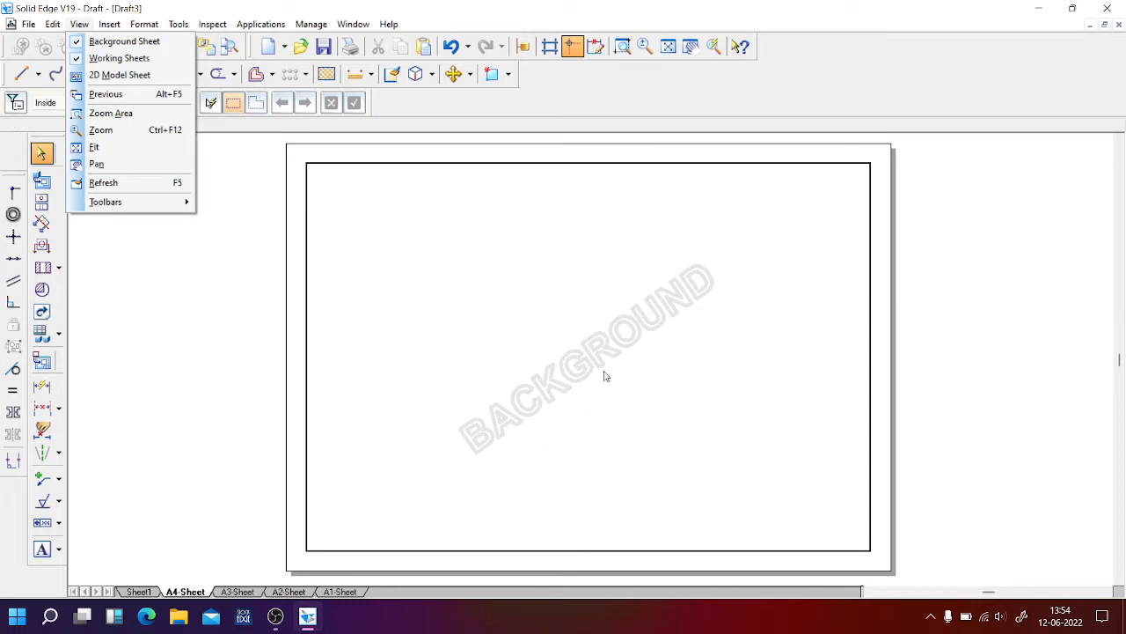
click(79, 44)
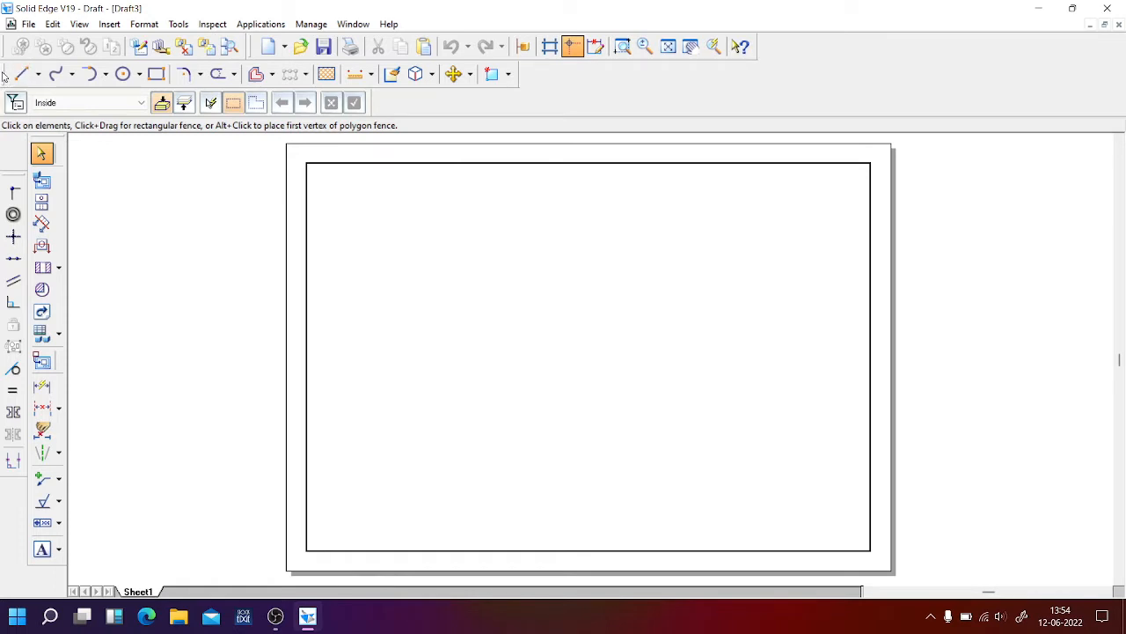
Undock the Drawing toolbar and place it beside the sheet
mouse_move(4, 76)
mouse_down()
mouse_move(229, 241)
mouse_move(311, 247)
mouse_move(171, 246)
mouse_move(160, 184)
mouse_up()
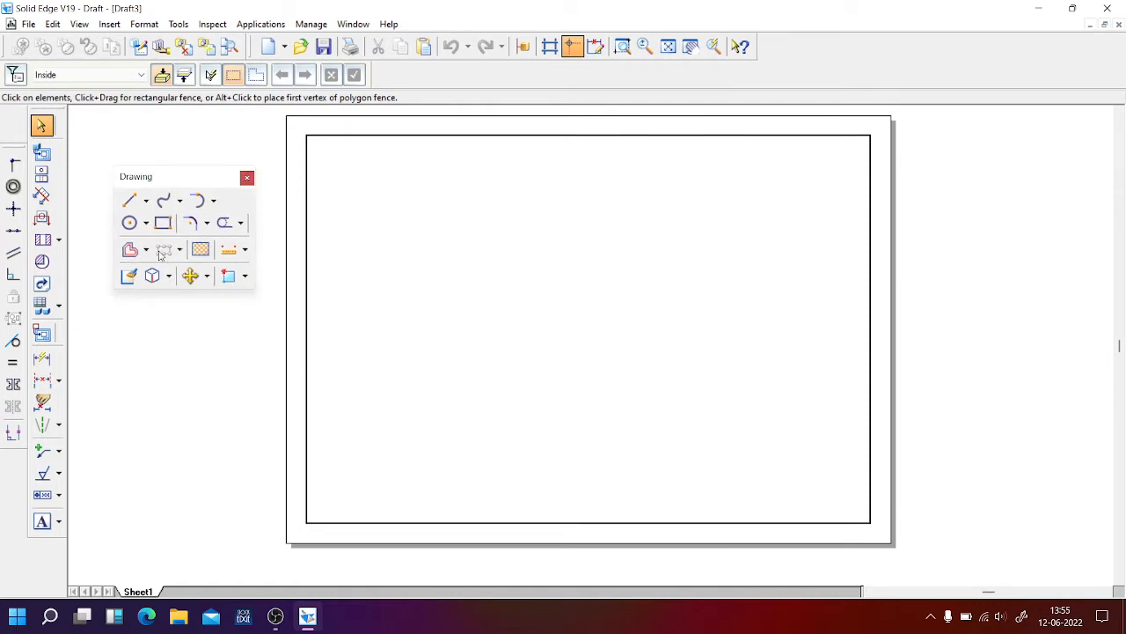
Examine the Drawing tool variants, including curves, arcs, offsets, fillets, trims, patterns, fill, measuring, move and block commands
click(146, 202)
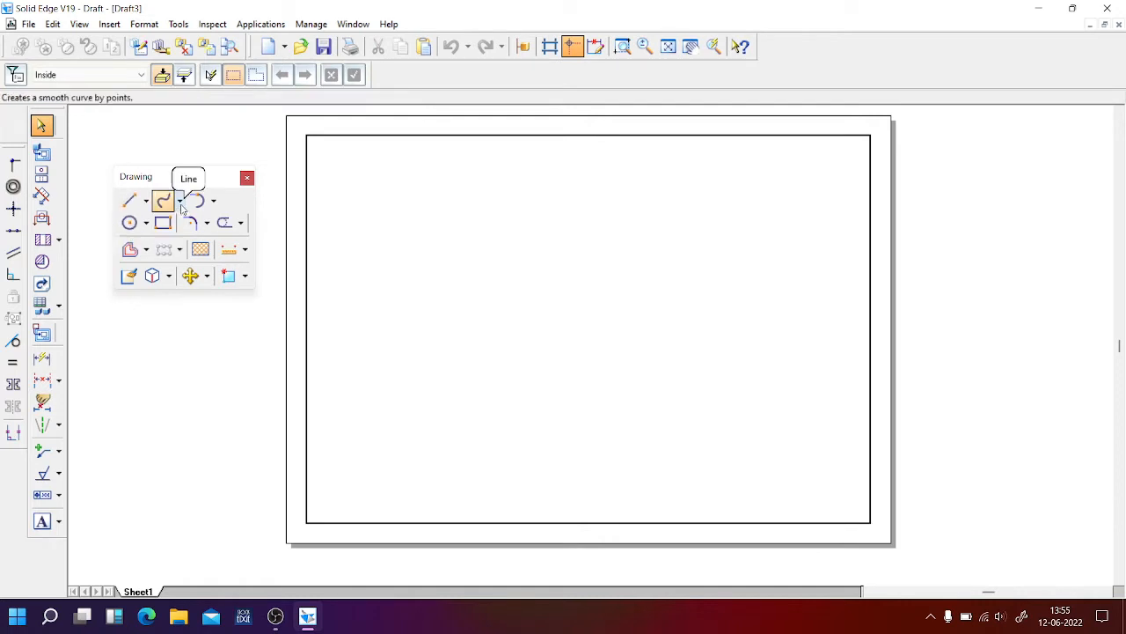
click(181, 201)
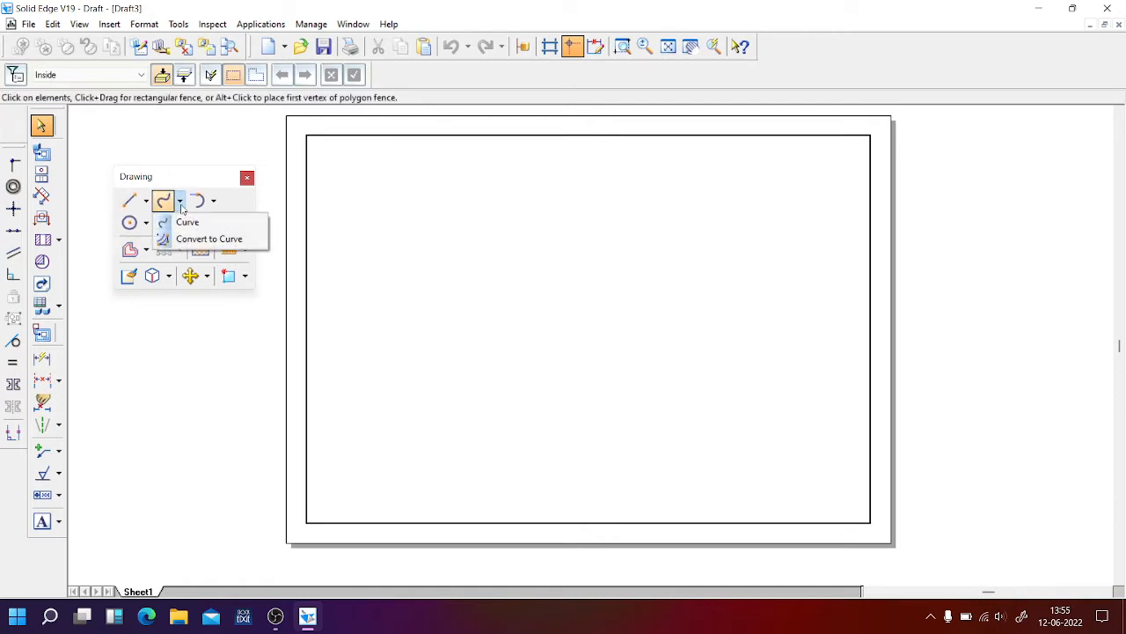
click(213, 202)
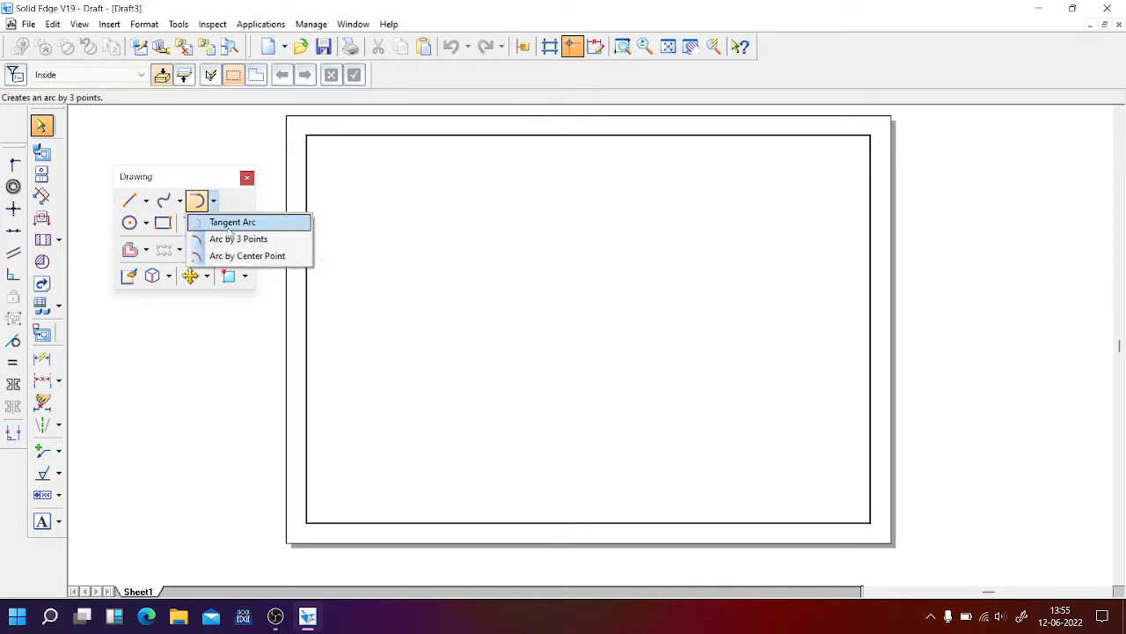
mouse_move(212, 202)
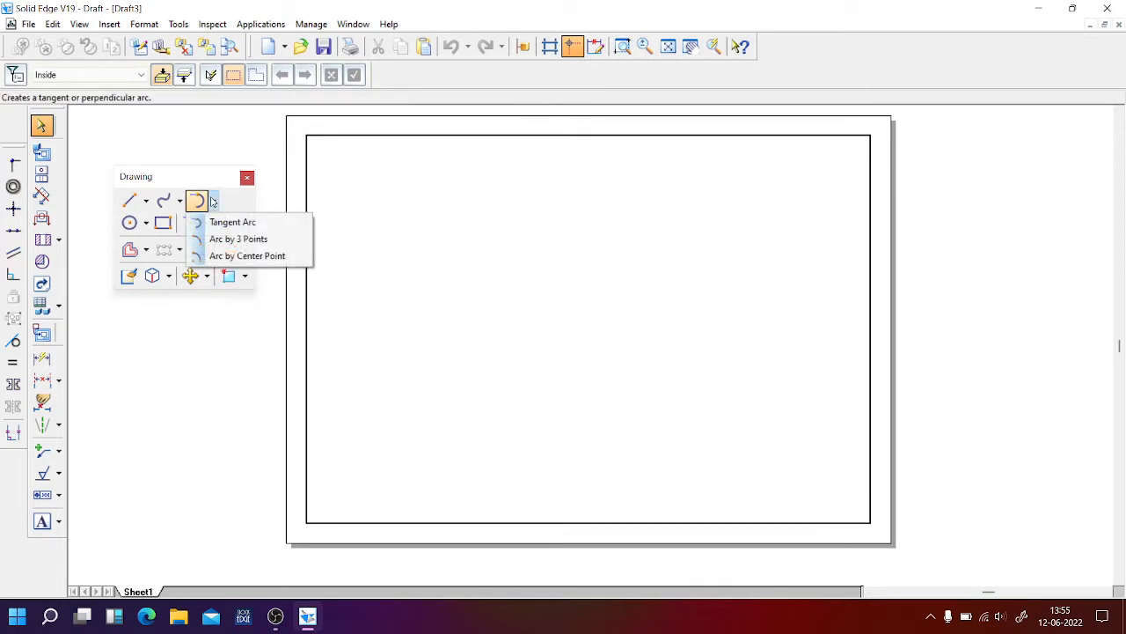
click(147, 224)
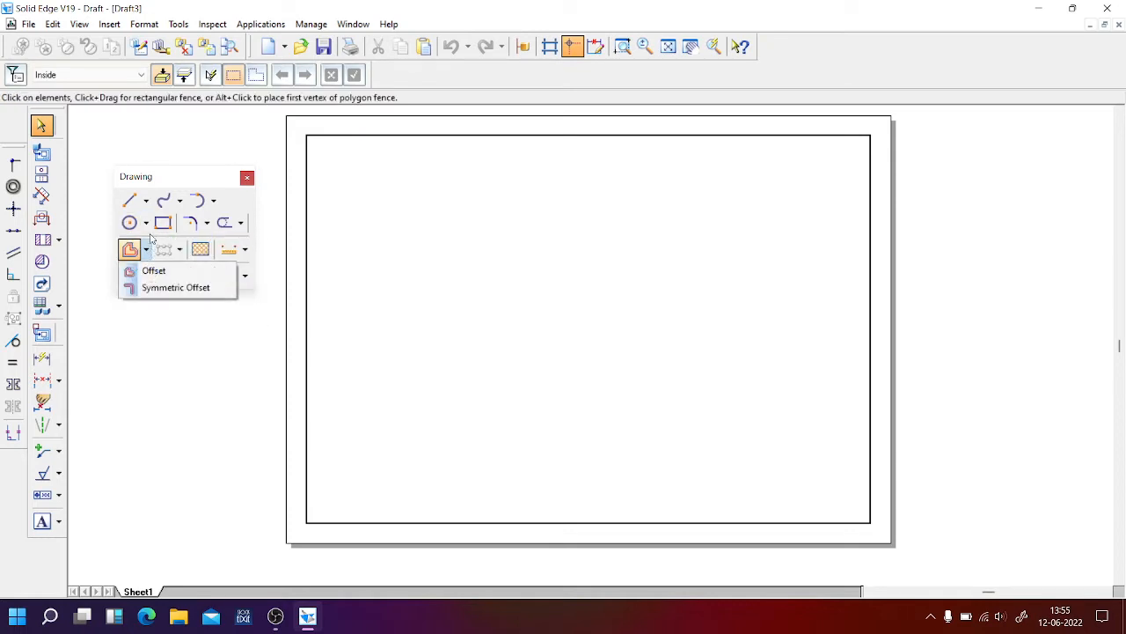
mouse_move(148, 227)
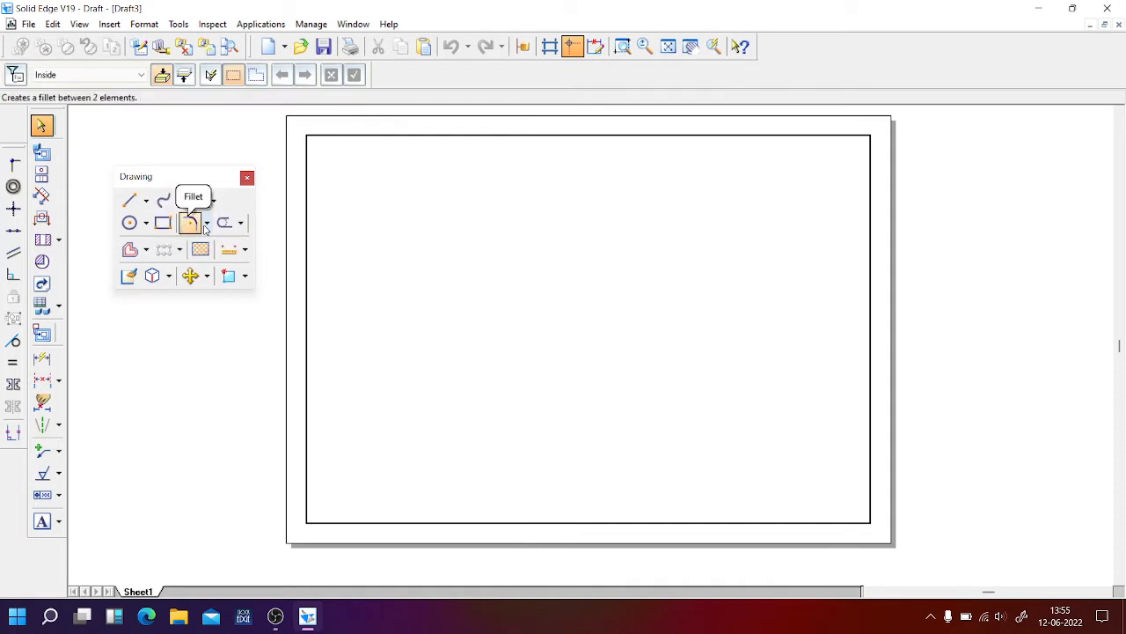
mouse_move(208, 228)
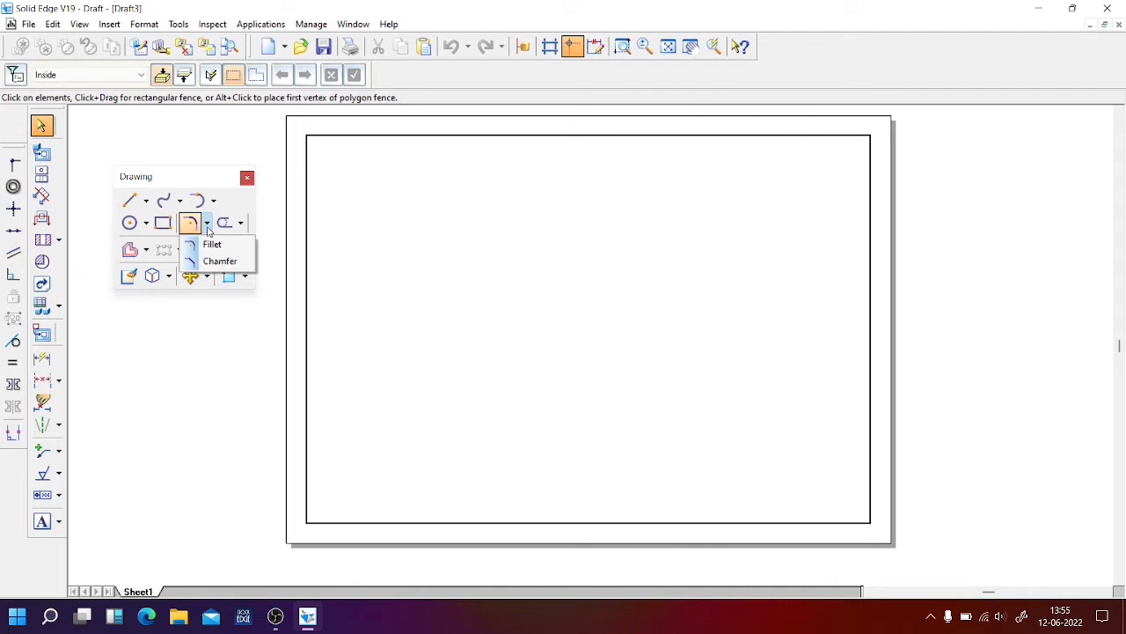
mouse_move(244, 225)
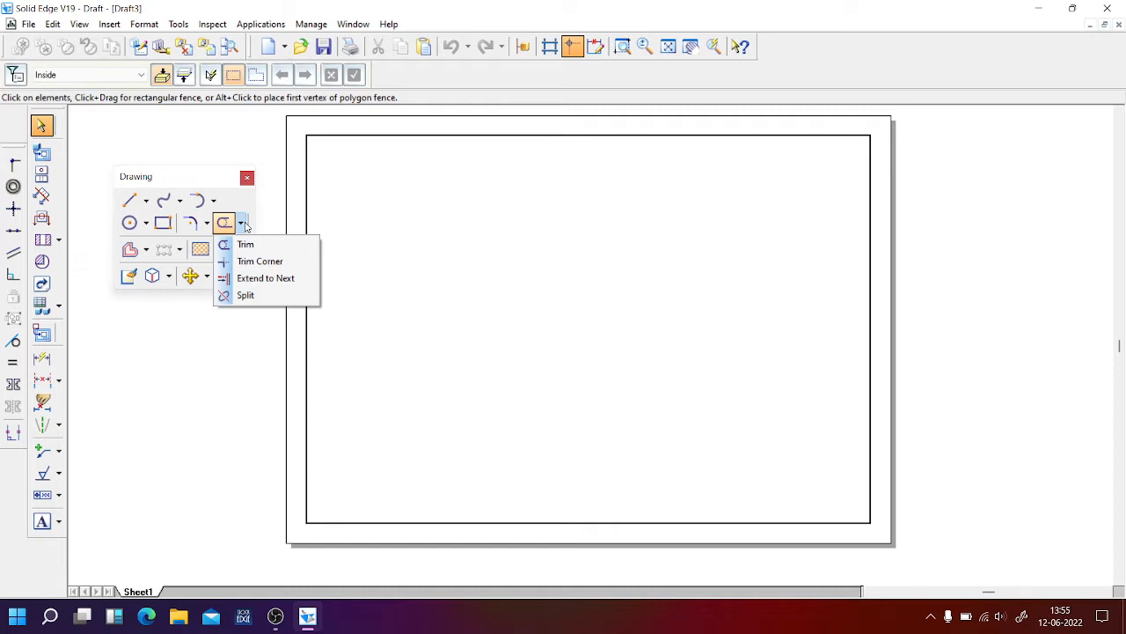
mouse_move(147, 254)
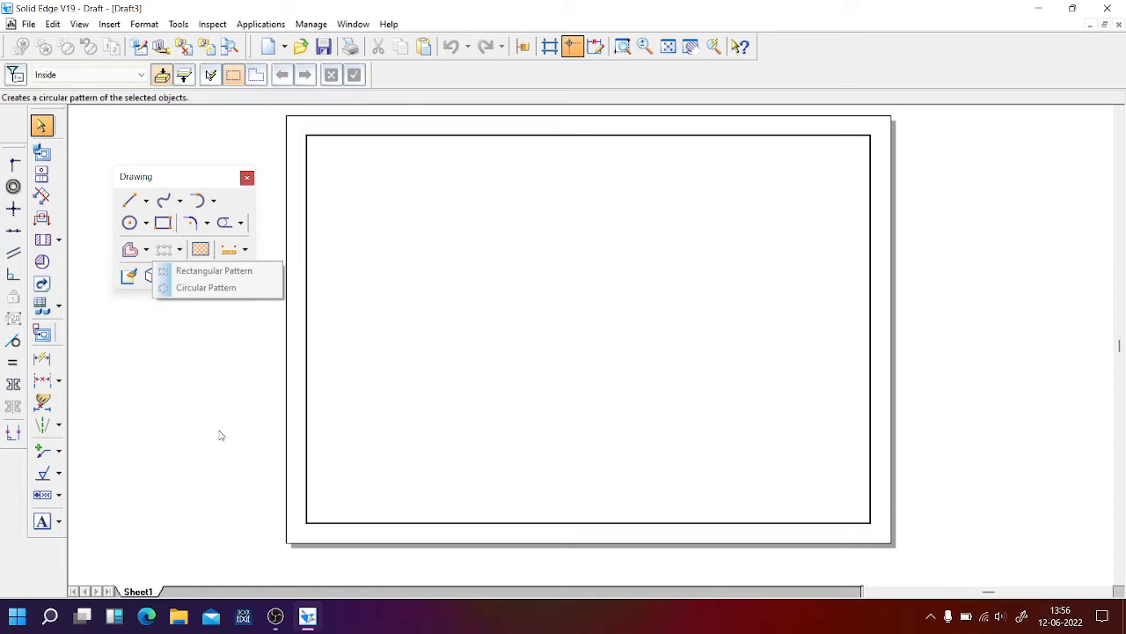
click(201, 250)
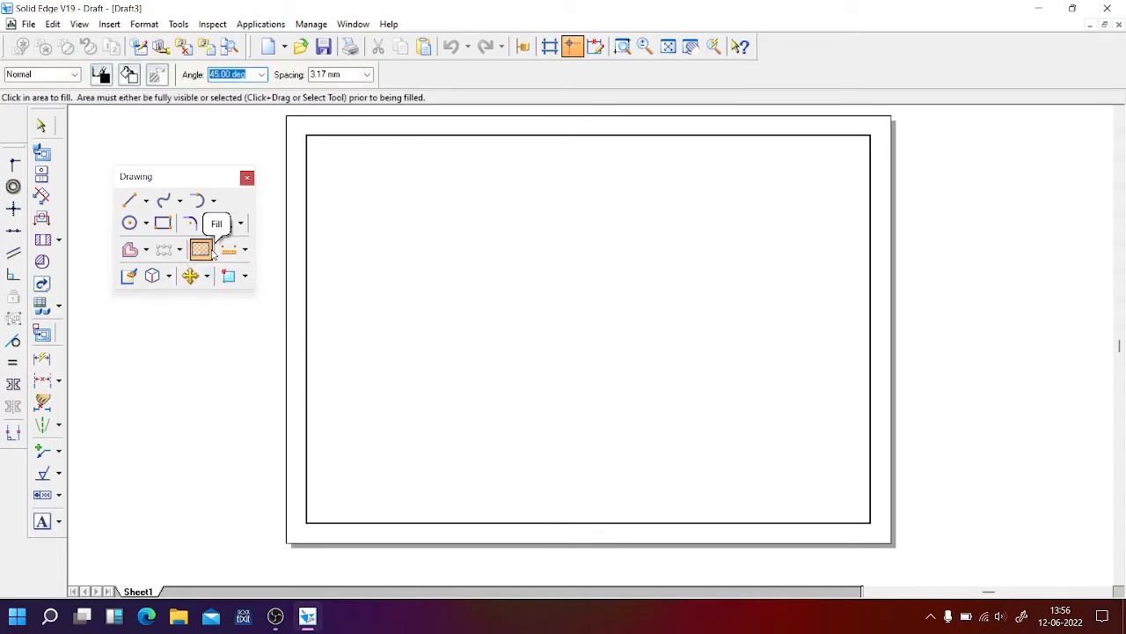
click(246, 251)
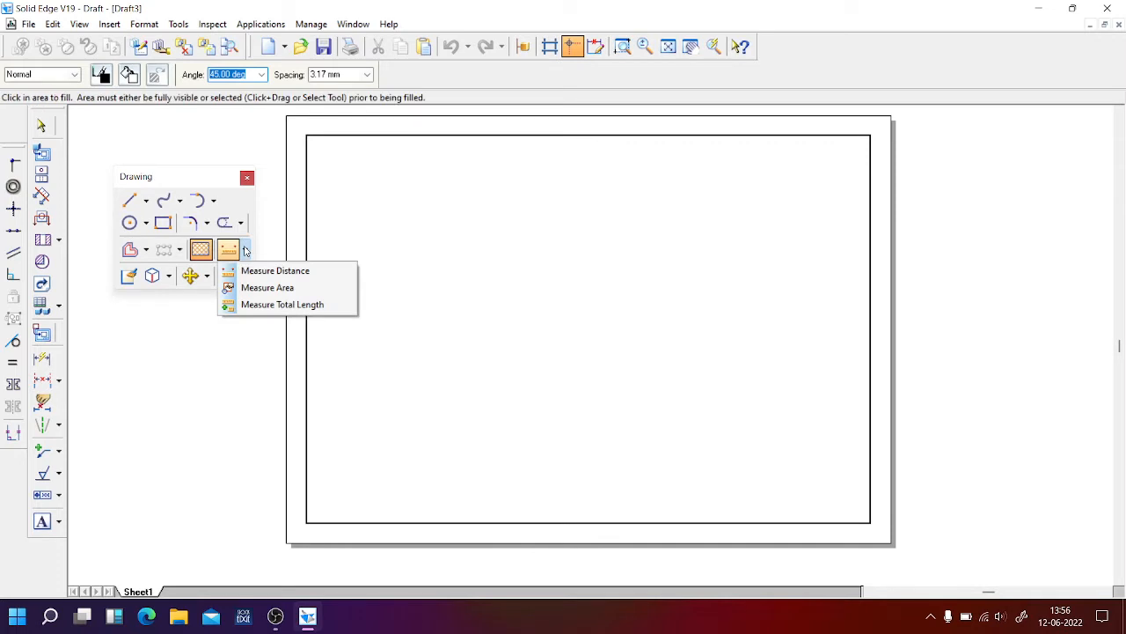
click(148, 328)
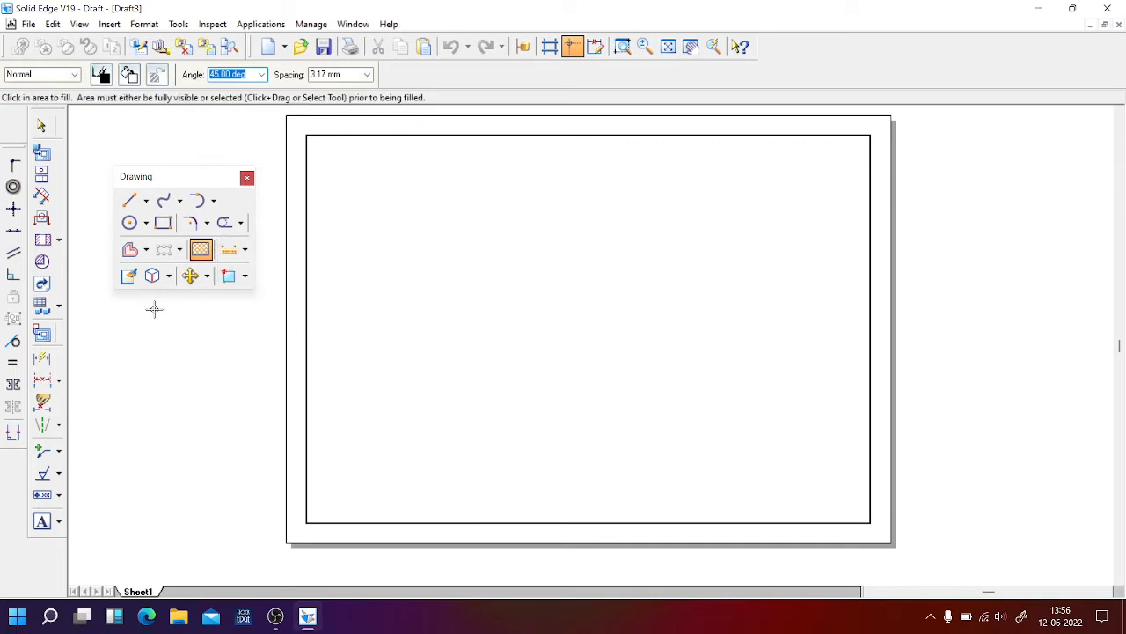
click(208, 278)
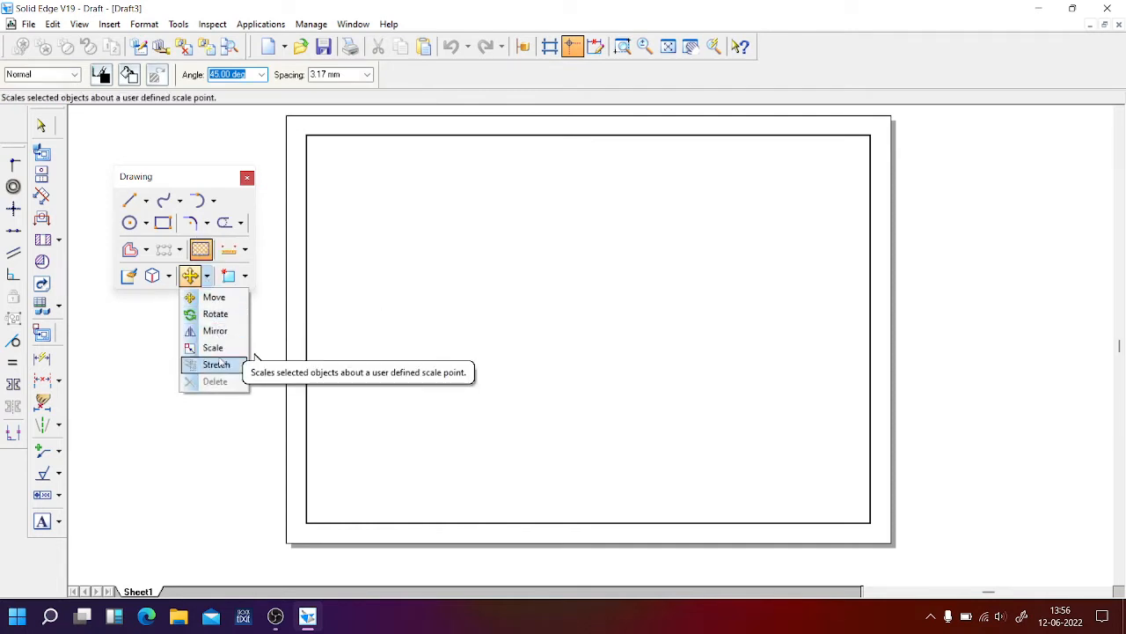
click(246, 277)
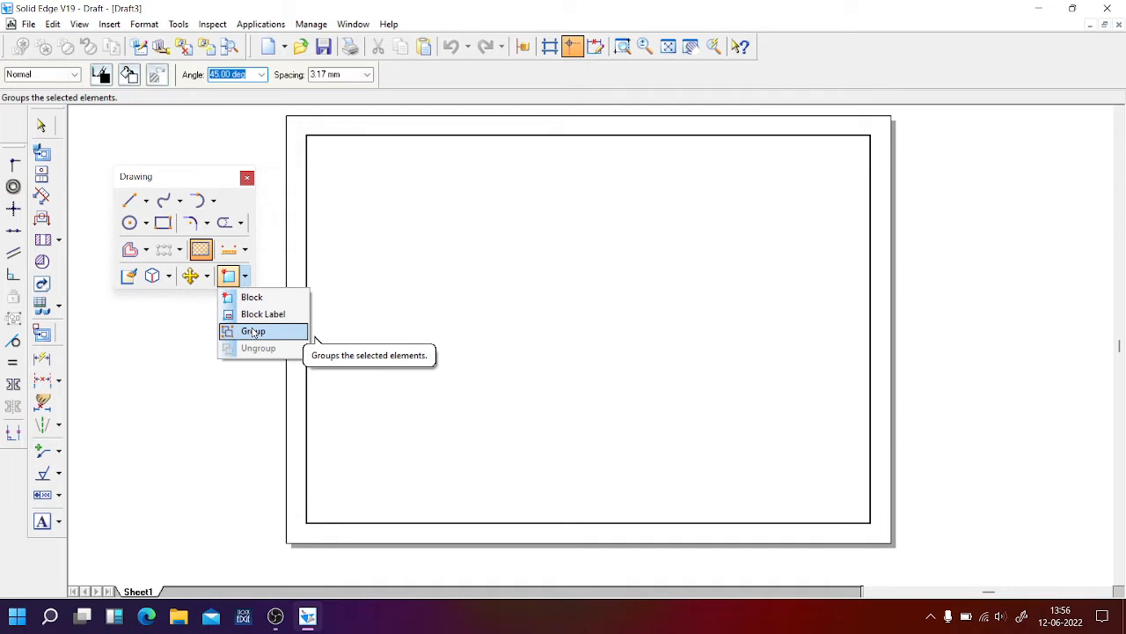
click(139, 178)
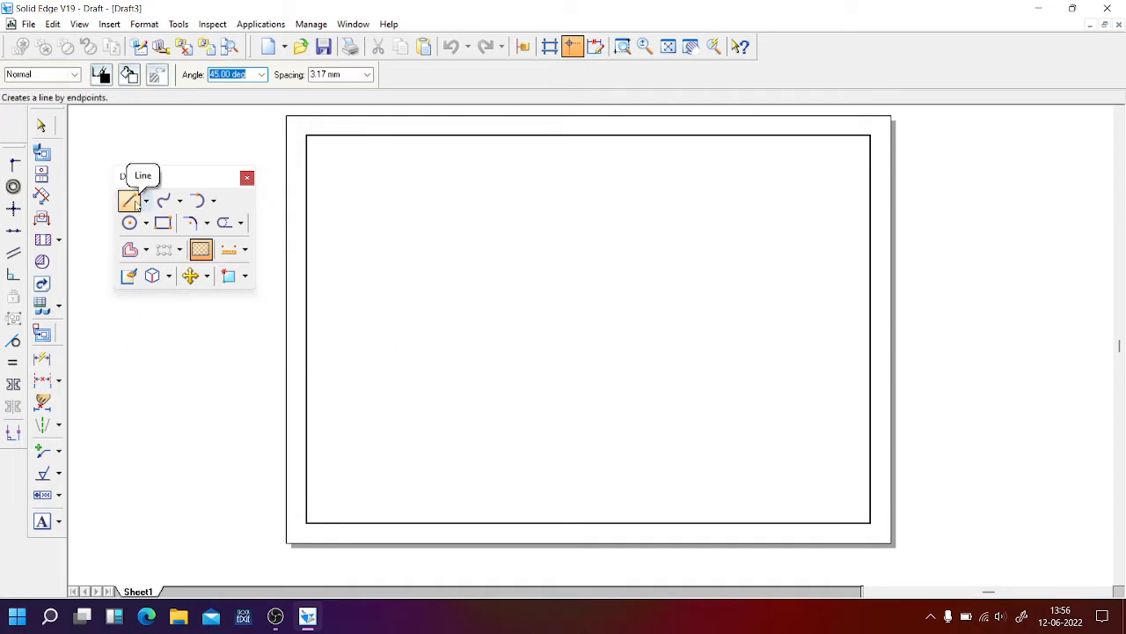
Draw a horizontal line 100 mm long at 0 degrees, starting near the sheet's left border
click(129, 200)
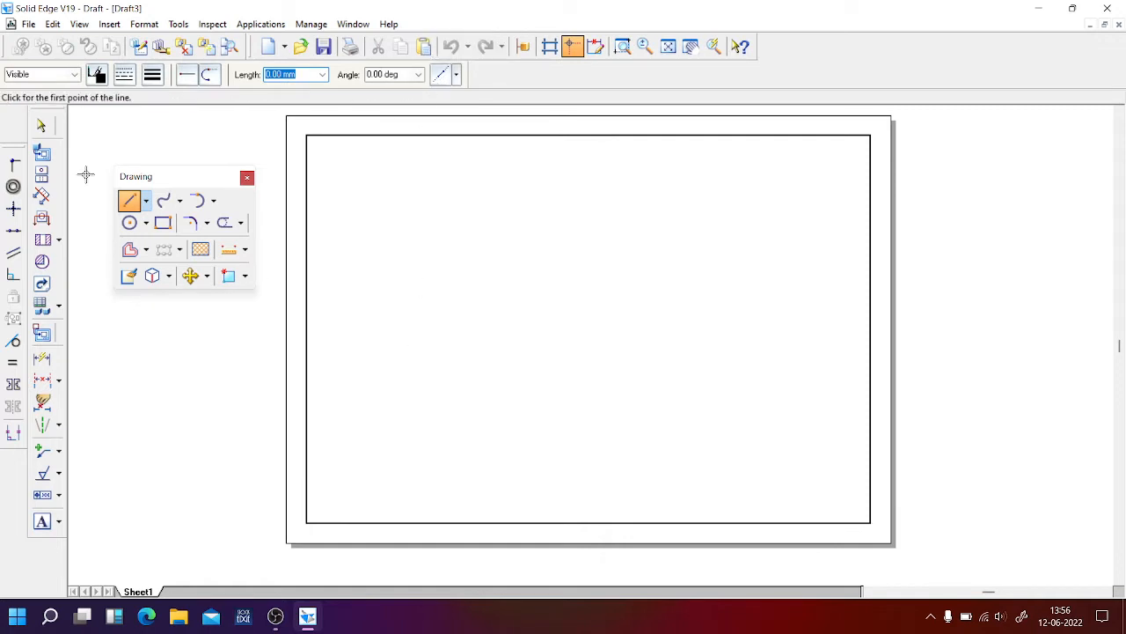
click(344, 323)
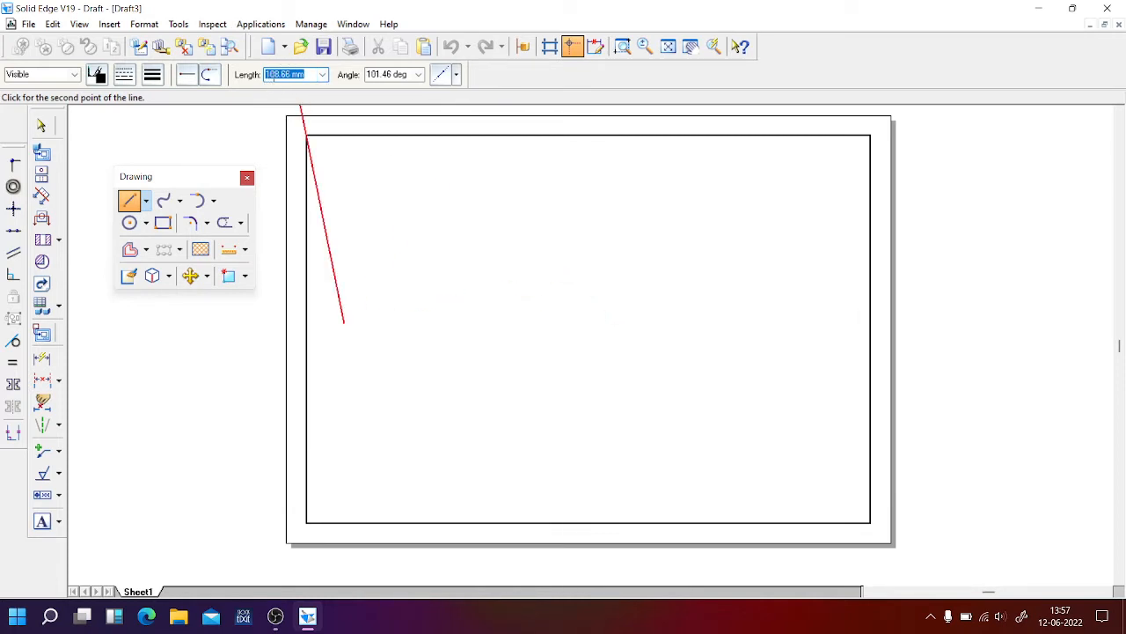
text(100)
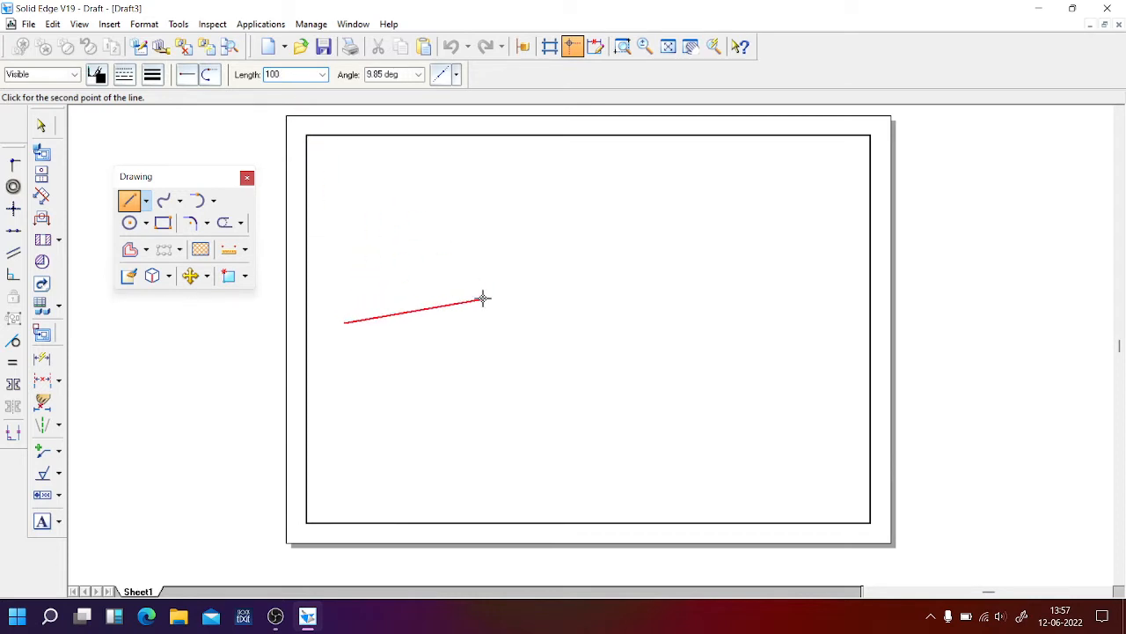
key(Tab)
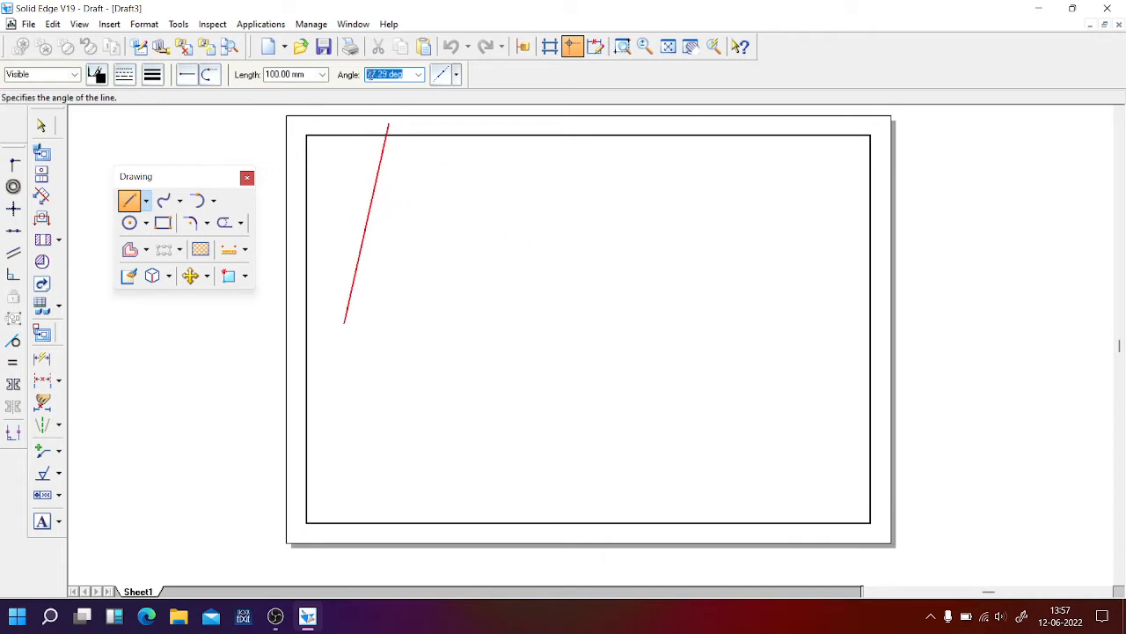
text(0)
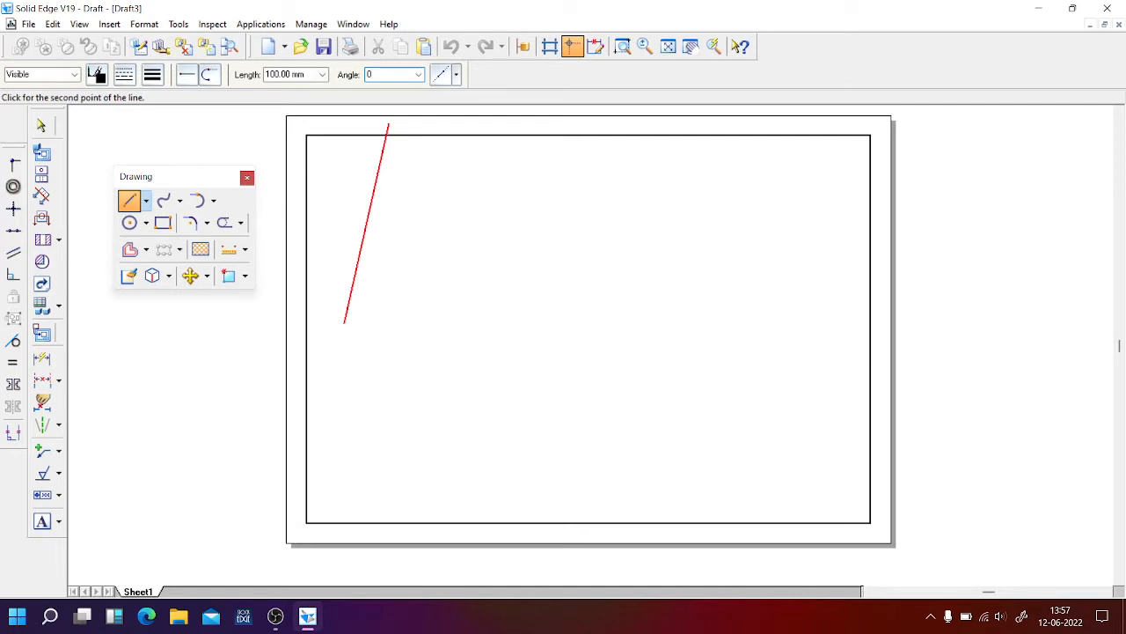
key(Return)
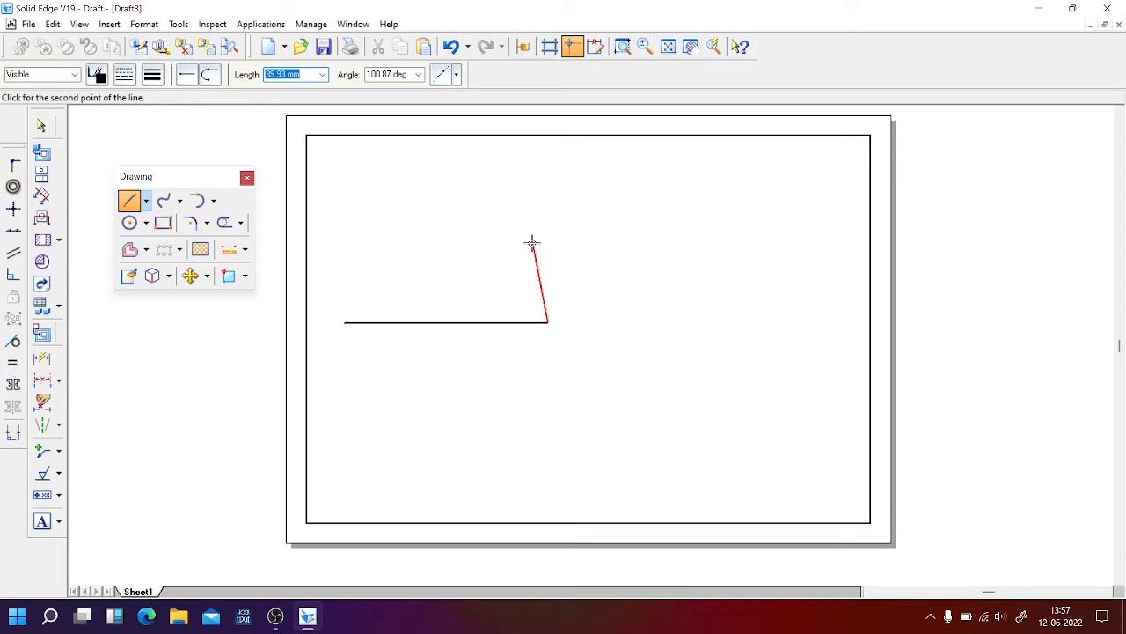
Continue from the line's right end with a 50 mm line at 90 degrees, and close the chain into a rectangle
text(50)
key(Tab)
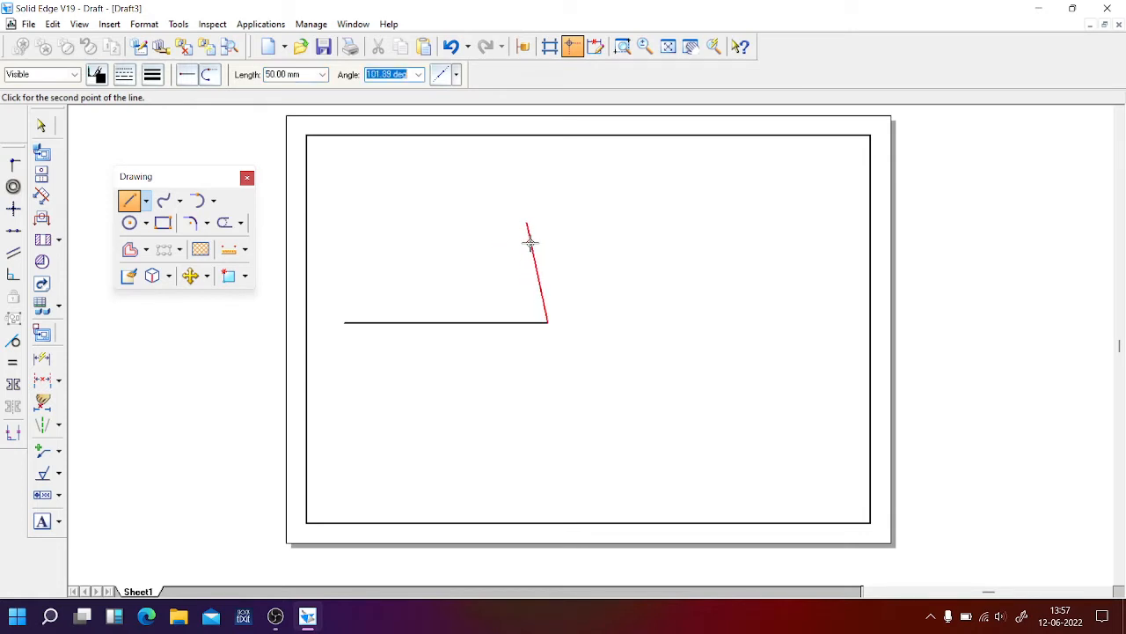
text(90)
key(Return)
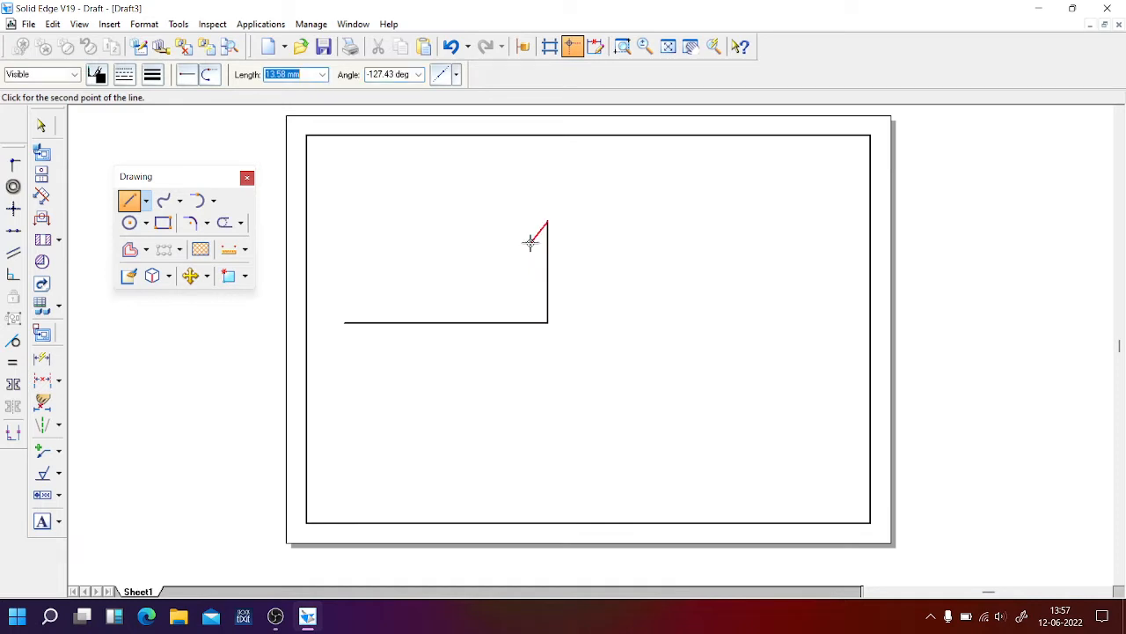
click(345, 220)
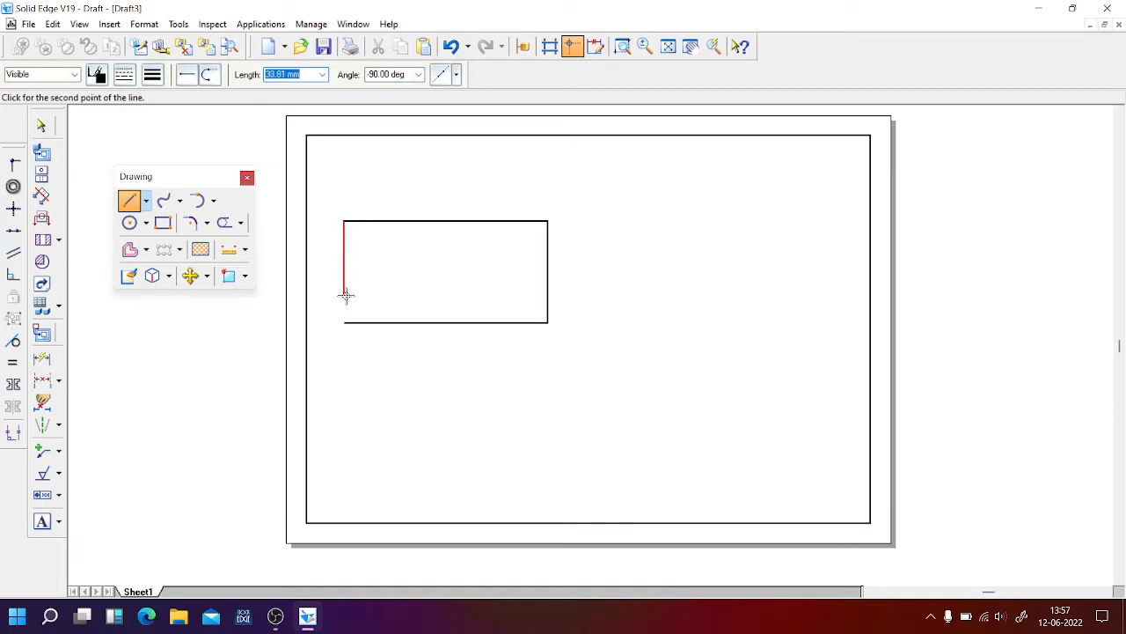
click(344, 322)
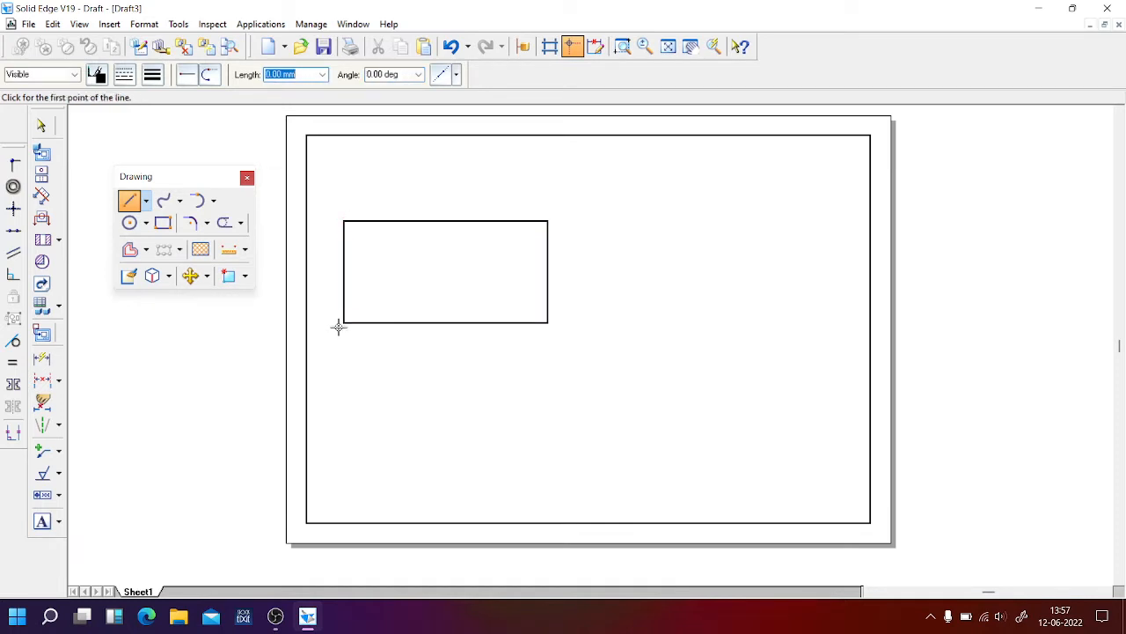
click(41, 126)
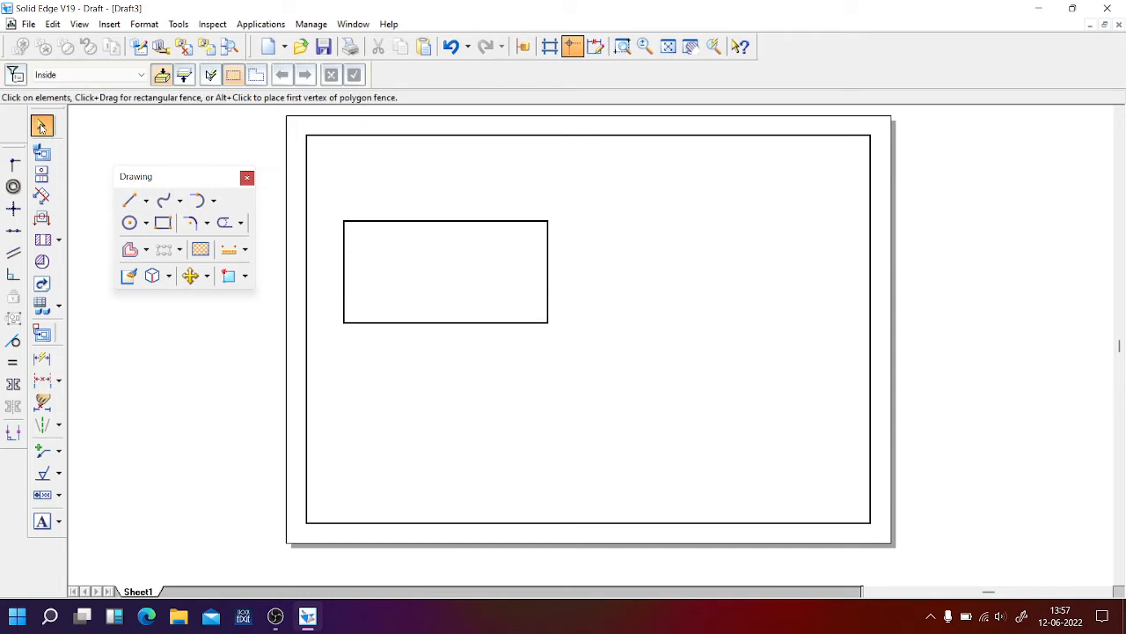
Change the rectangle's left edge to a blue dashed line
click(344, 297)
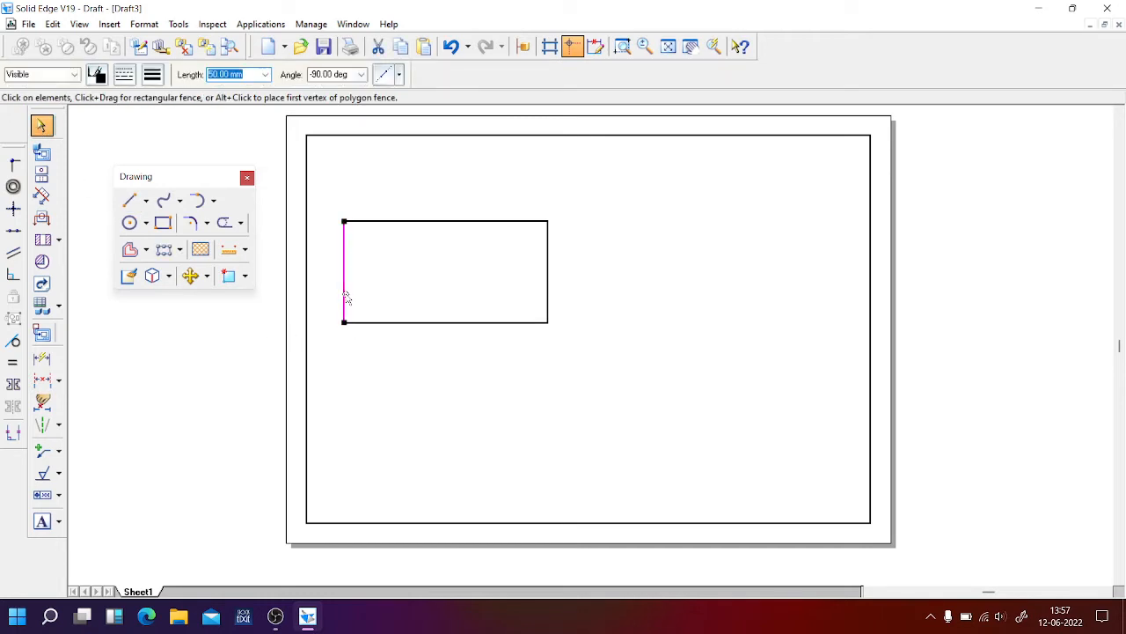
click(98, 76)
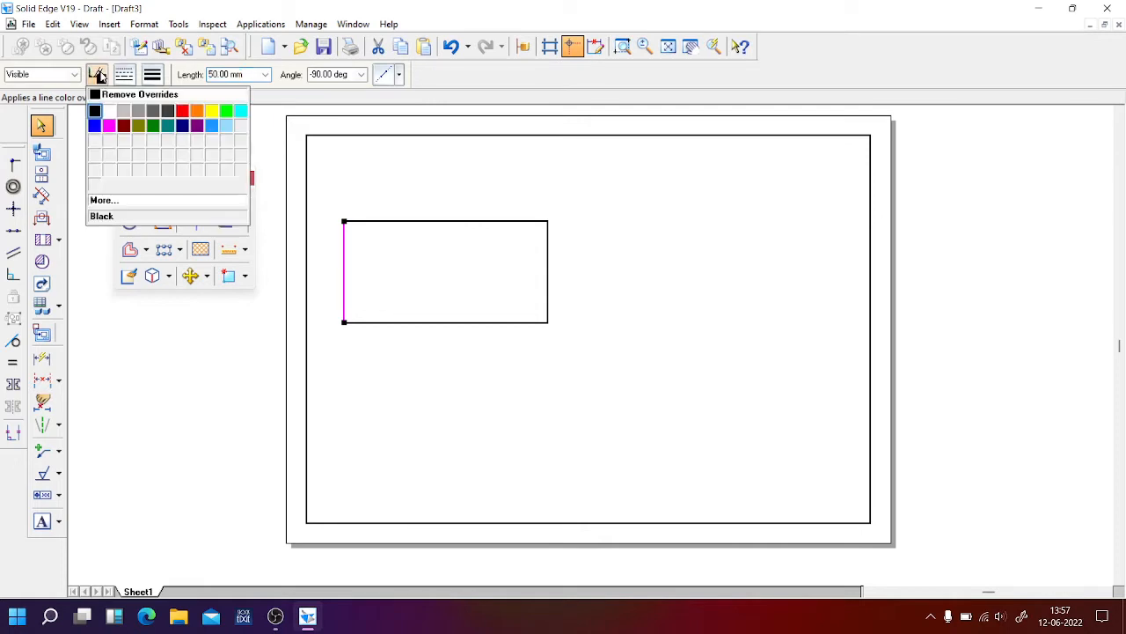
click(94, 126)
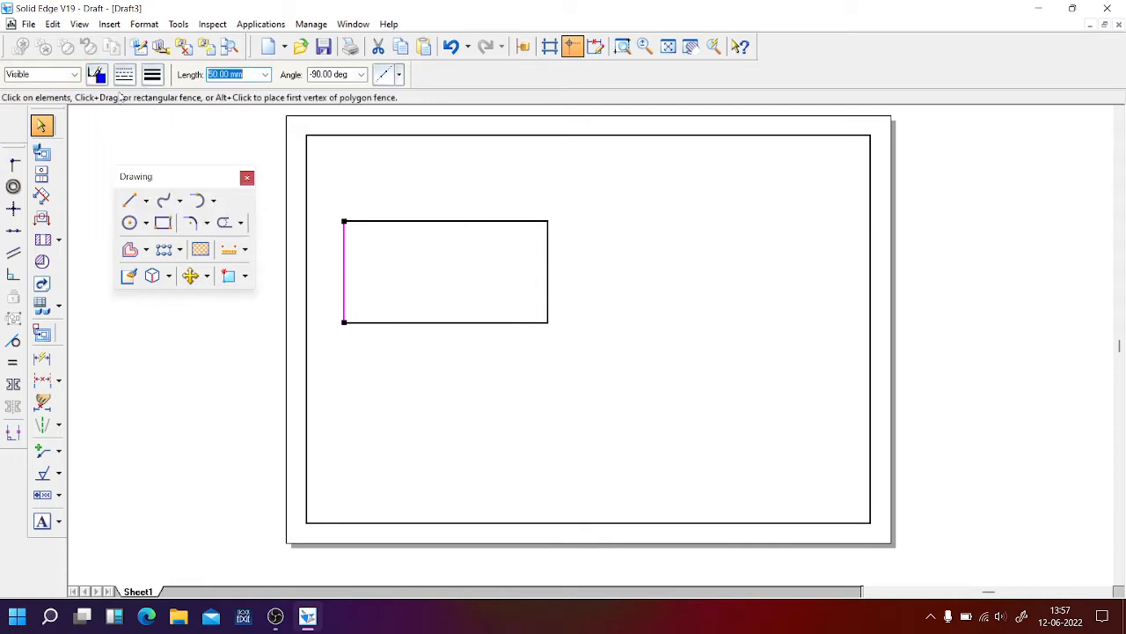
click(124, 75)
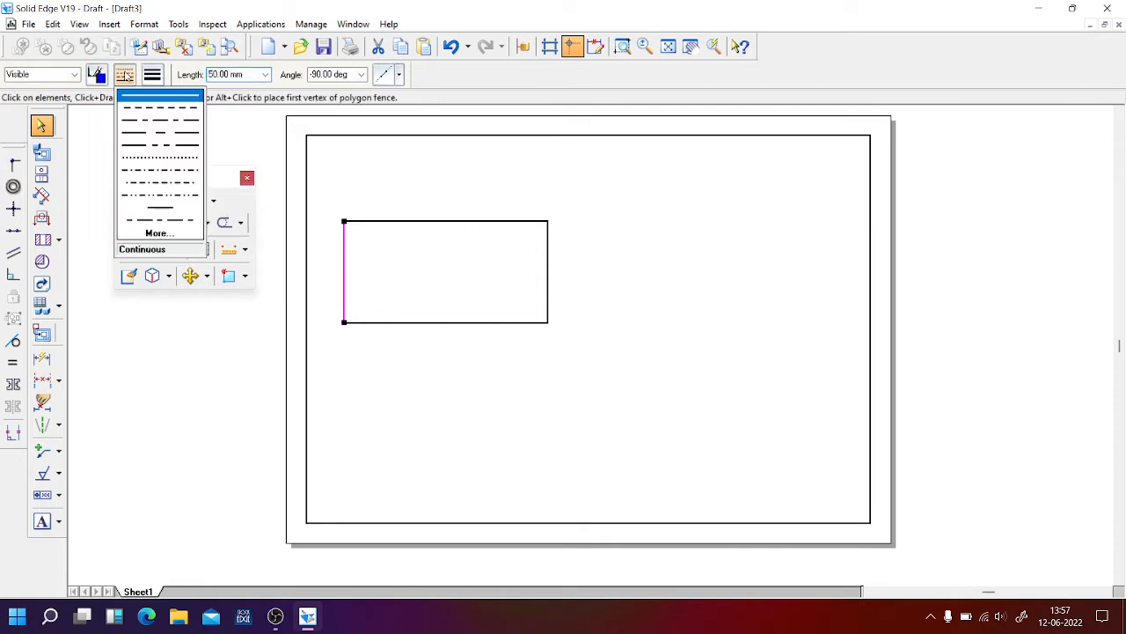
click(139, 111)
click(403, 274)
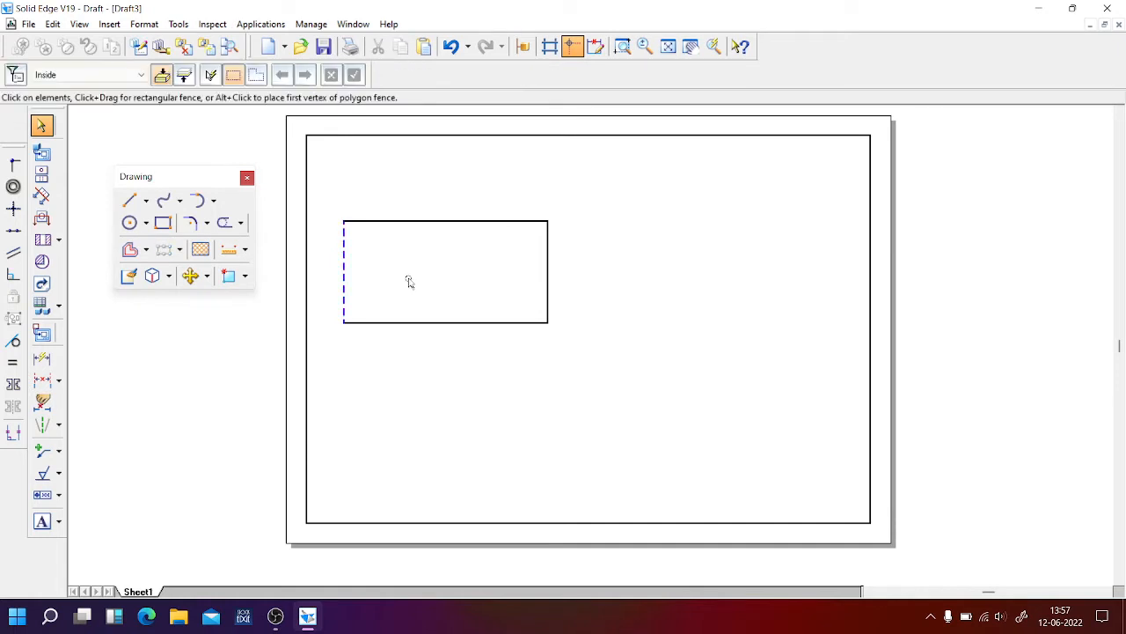
Set the line width of the rectangle's upper edge to 1.00 mm
click(386, 225)
click(152, 74)
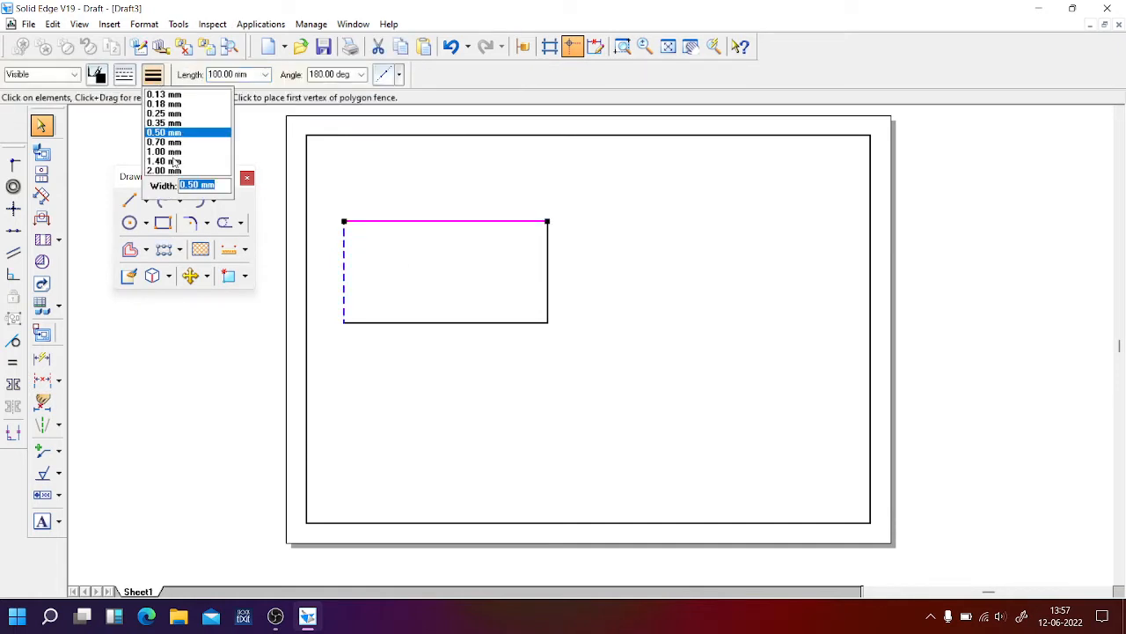
click(167, 151)
click(455, 294)
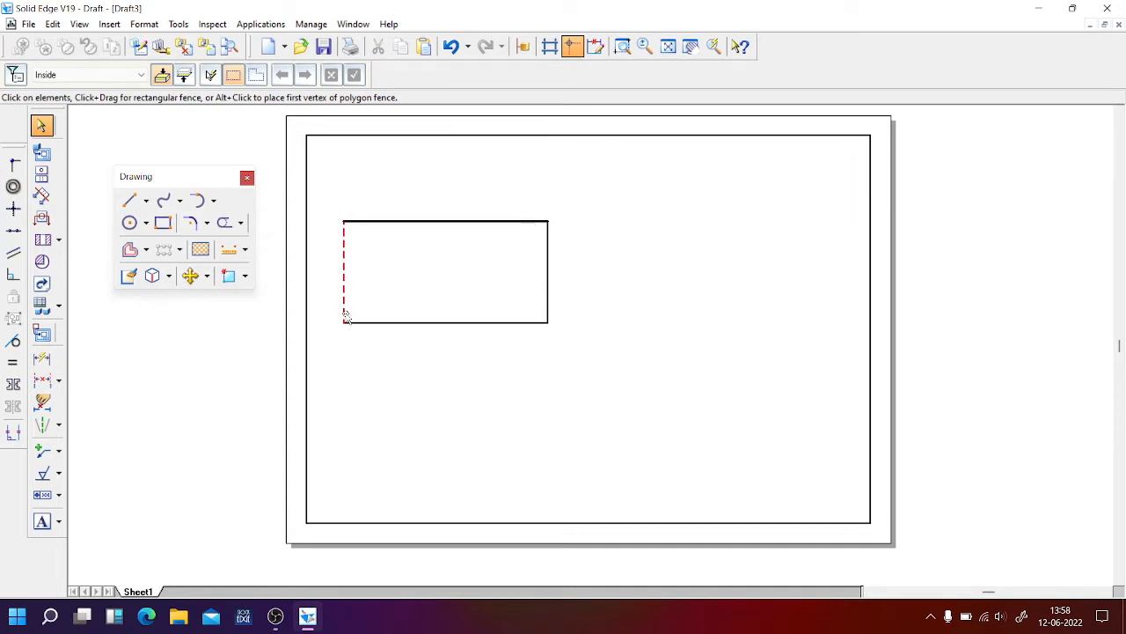
Draw a circle by center point with a 50 mm diameter to the right of the rectangle
click(146, 225)
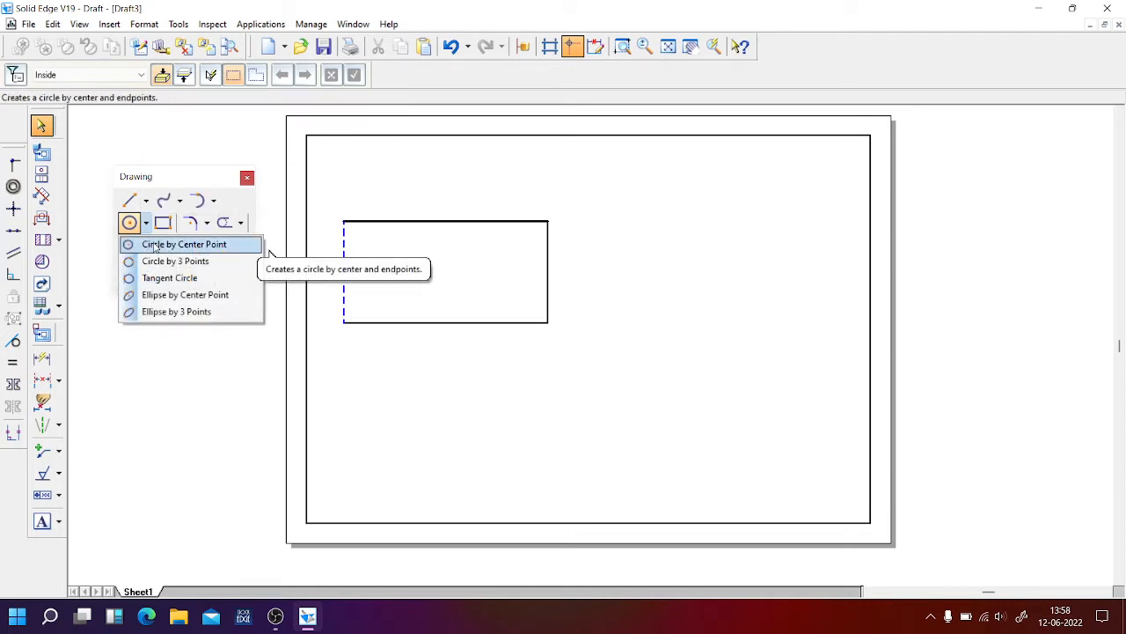
click(152, 250)
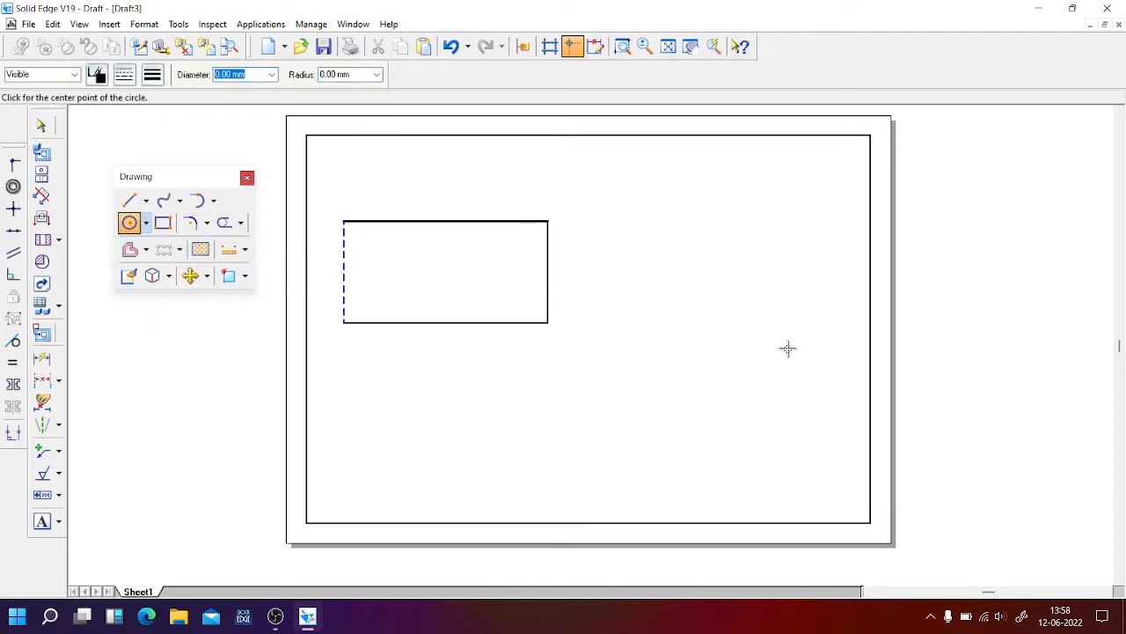
click(684, 279)
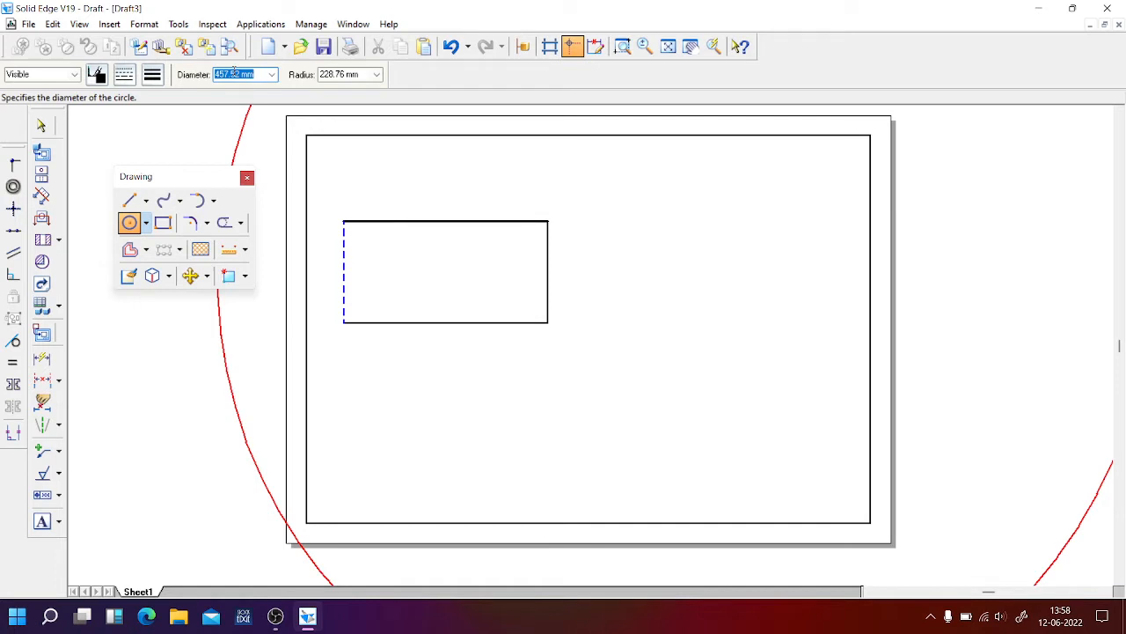
text(50)
key(Return)
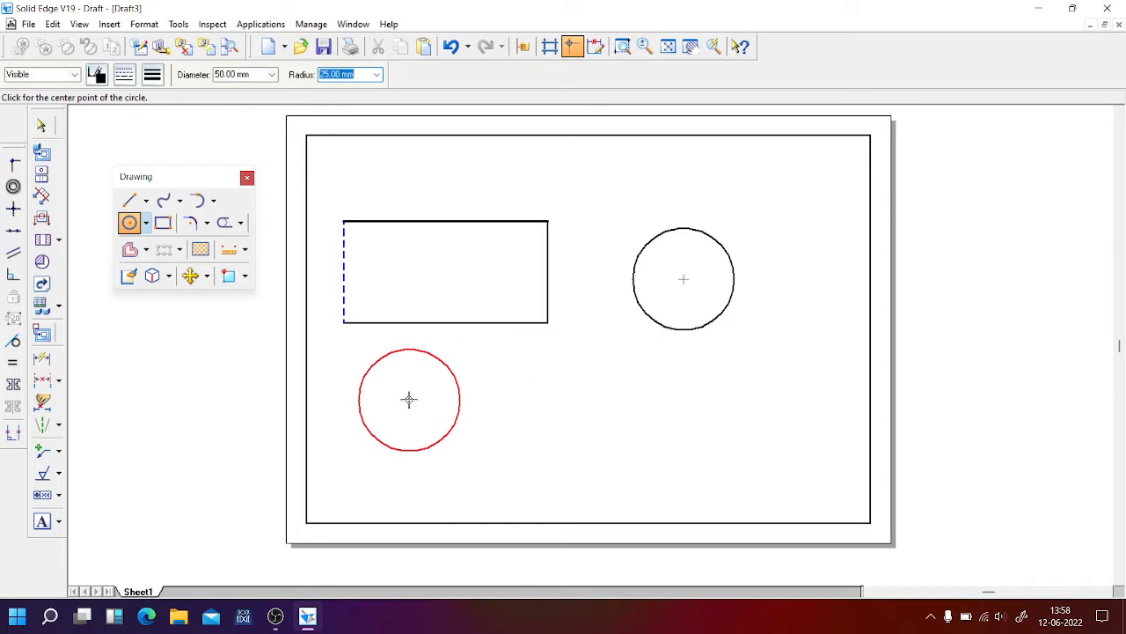
Place three more 50 mm diameter circles across the lower half of the sheet
click(523, 404)
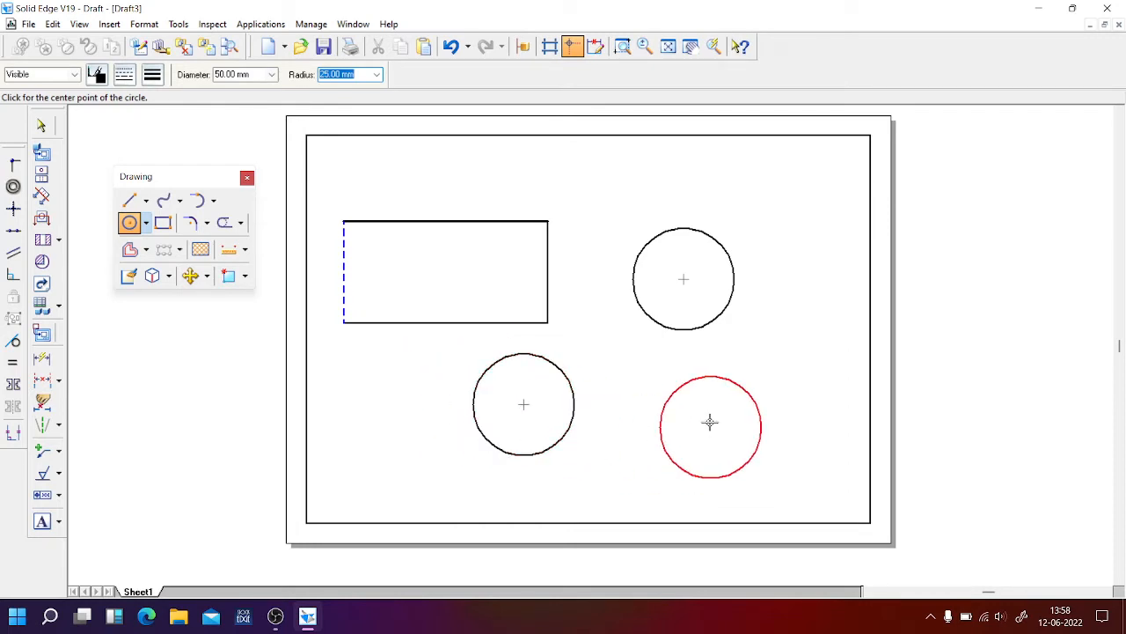
click(710, 414)
click(396, 395)
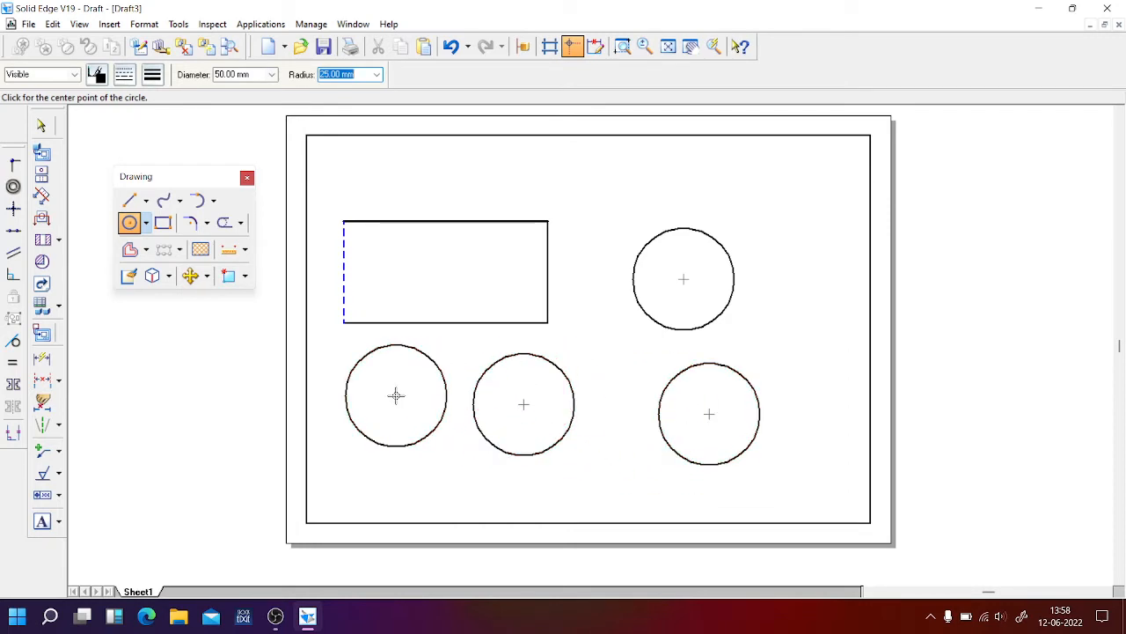
Add two circles of 20 mm radius, one between the larger circles and one concentric with the lower middle circle
text(20)
key(Return)
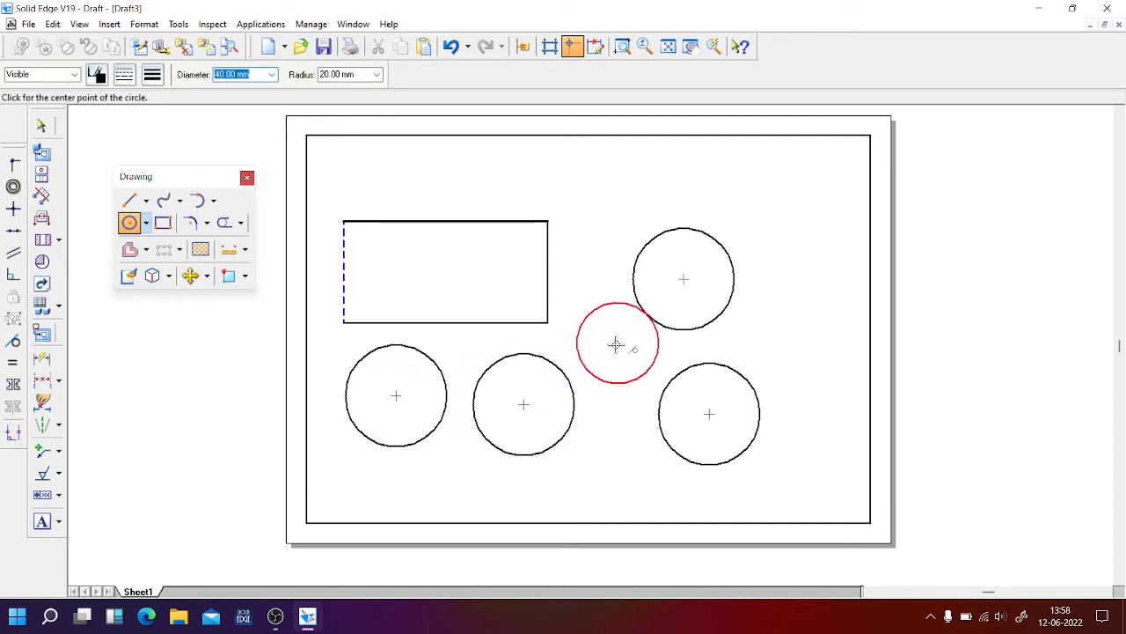
click(614, 360)
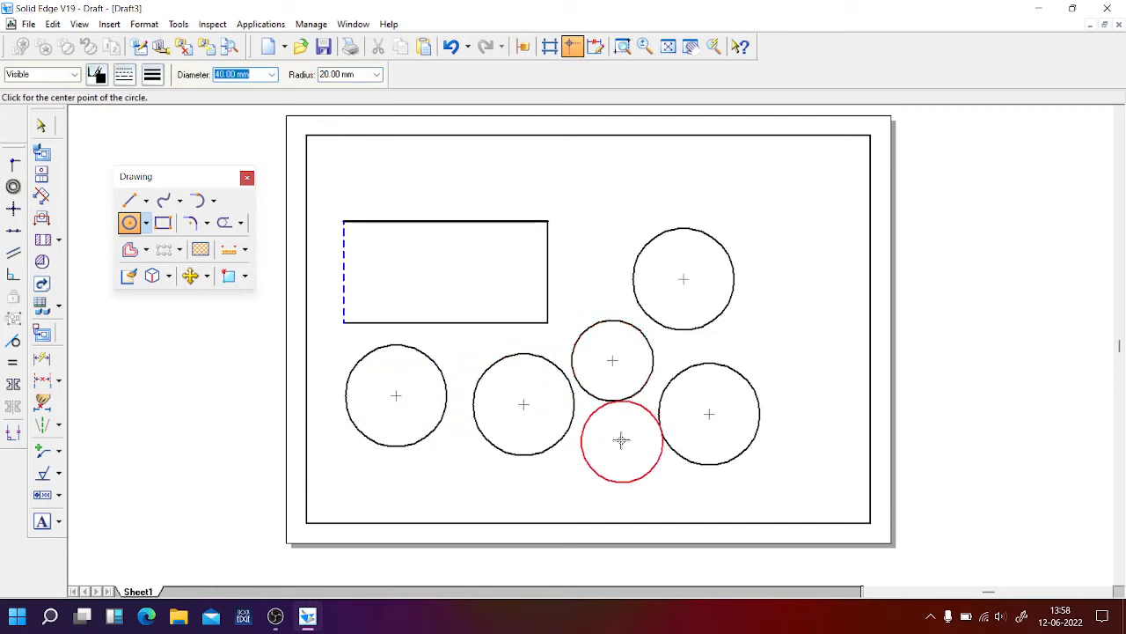
click(523, 403)
key(Escape)
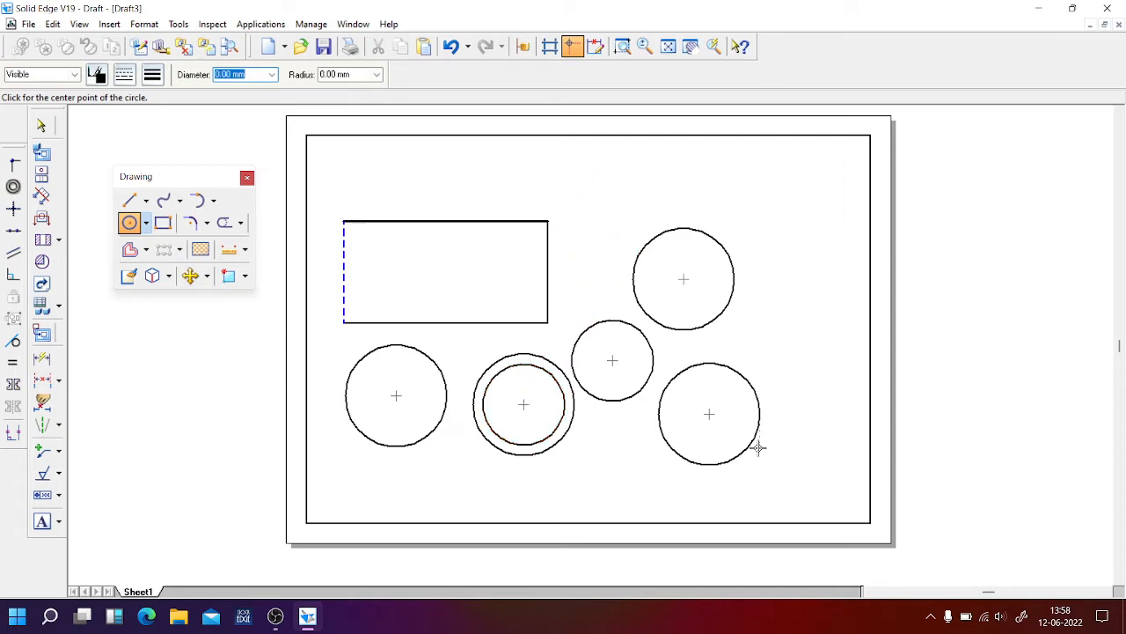
Delete the rectangle and all the circles from the sheet
click(43, 126)
drag(322, 181, 768, 482)
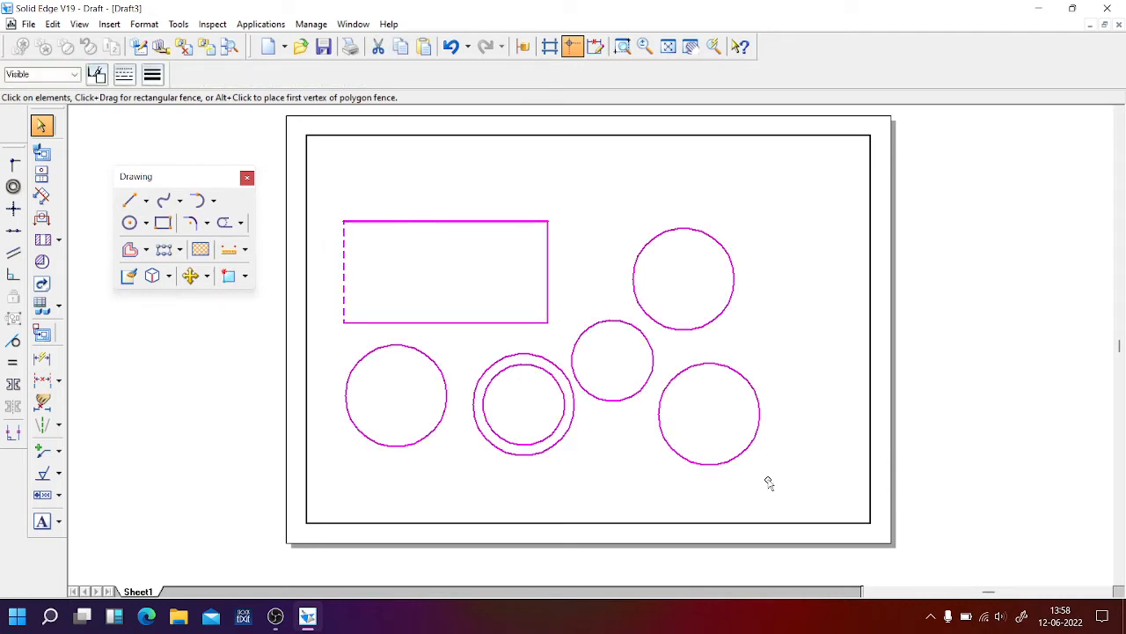
key(Delete)
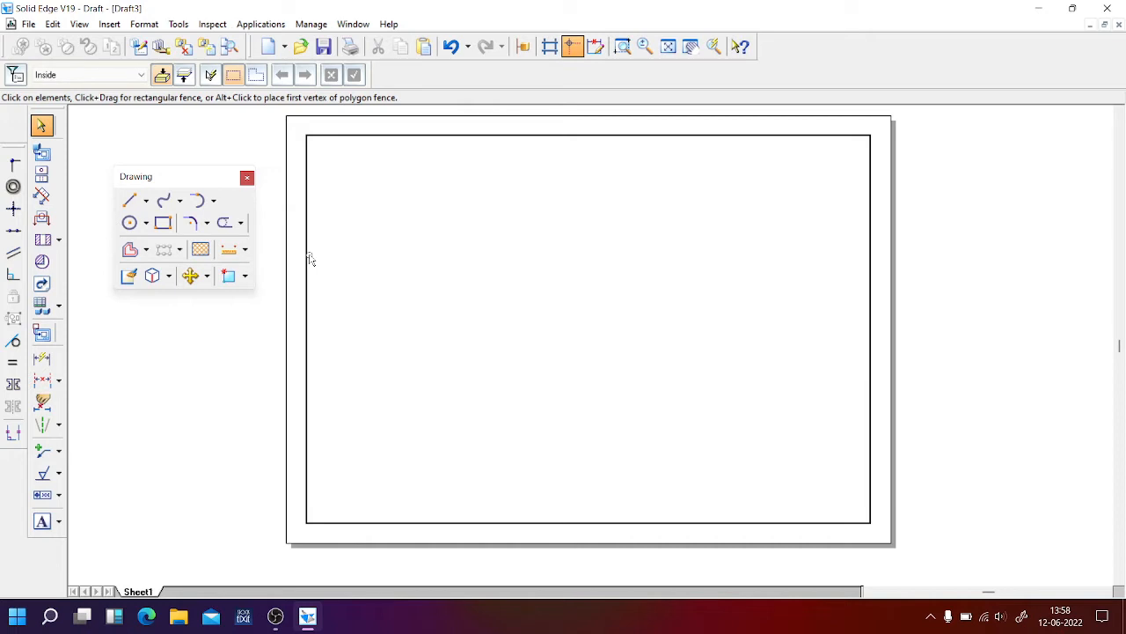
Draw a rectangle 100 mm wide and 50 mm high at 0 degrees in the upper left part of the sheet
click(164, 222)
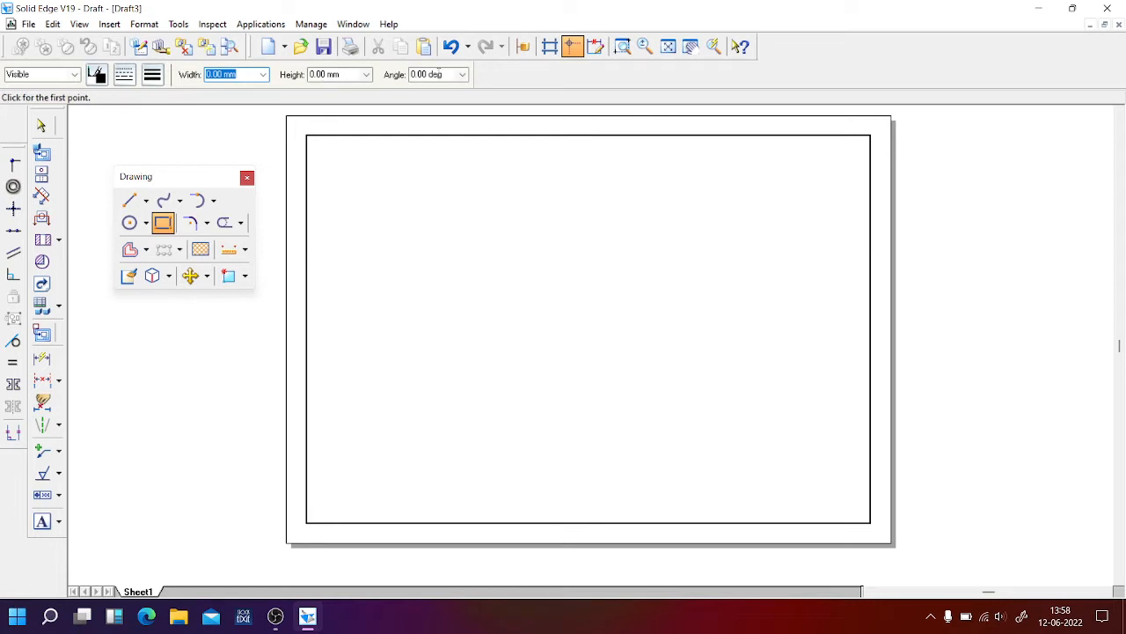
click(398, 324)
text(100)
key(Tab)
text(50)
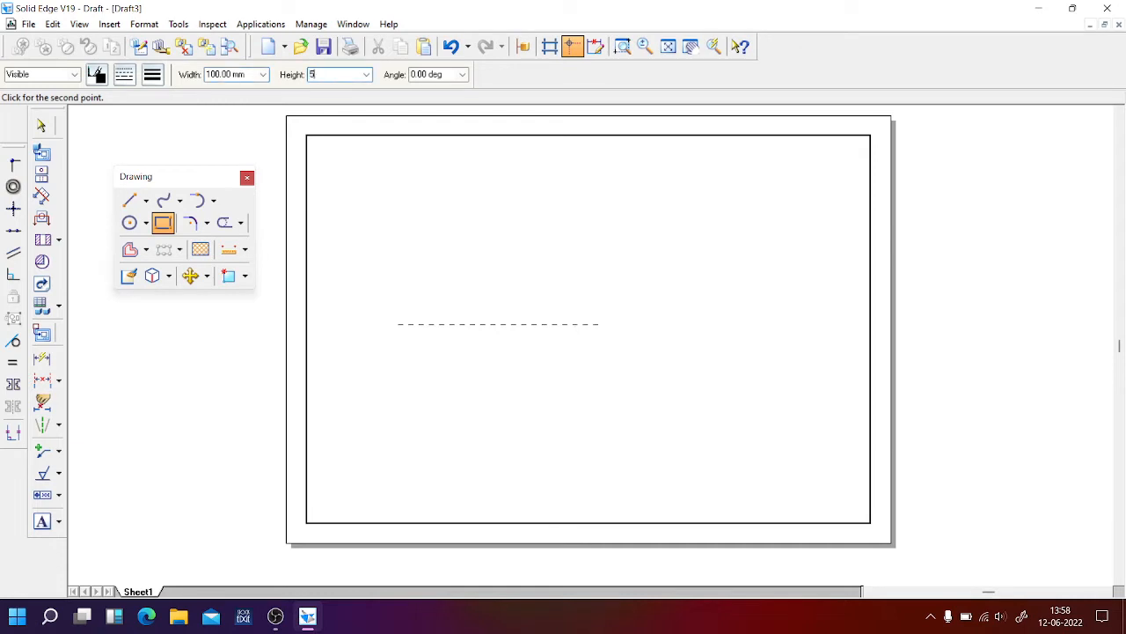
key(Tab)
text(0)
key(Return)
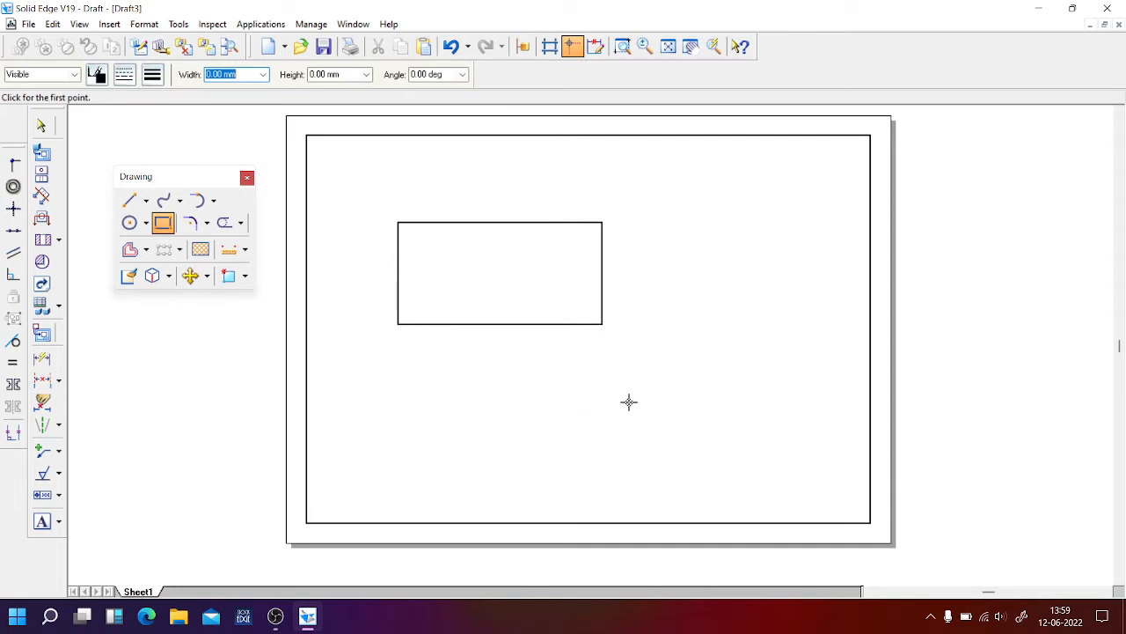
Draw a second rectangle 100 mm wide and 50 mm high, rotated 45 degrees, to the right of the first one
text(100)
key(Tab)
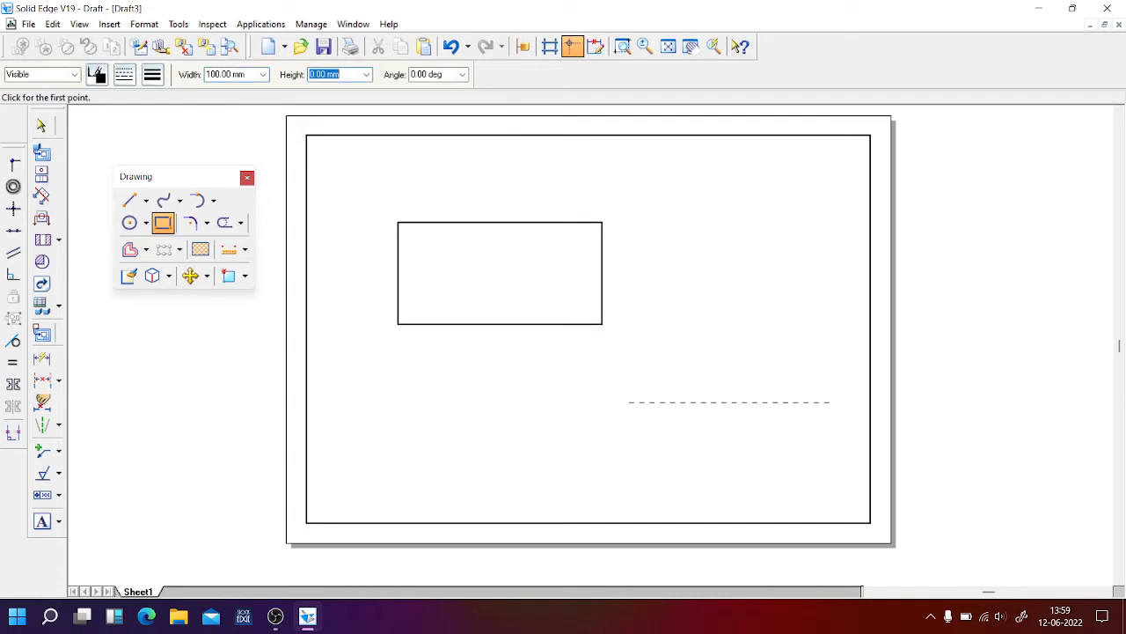
text(50)
key(Tab)
text(45)
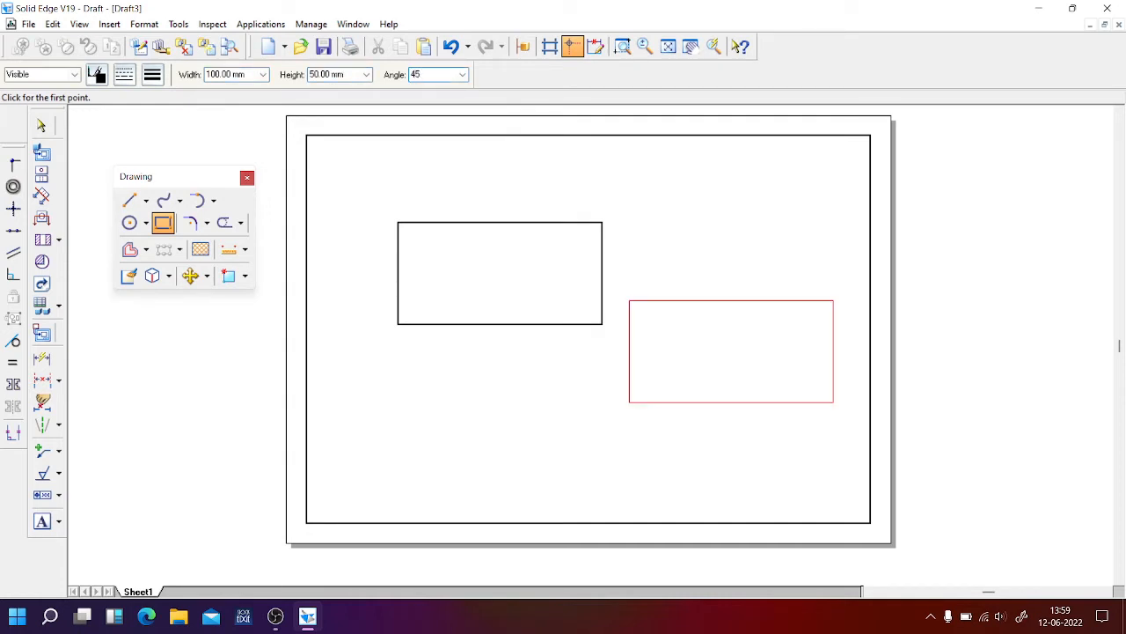
key(Return)
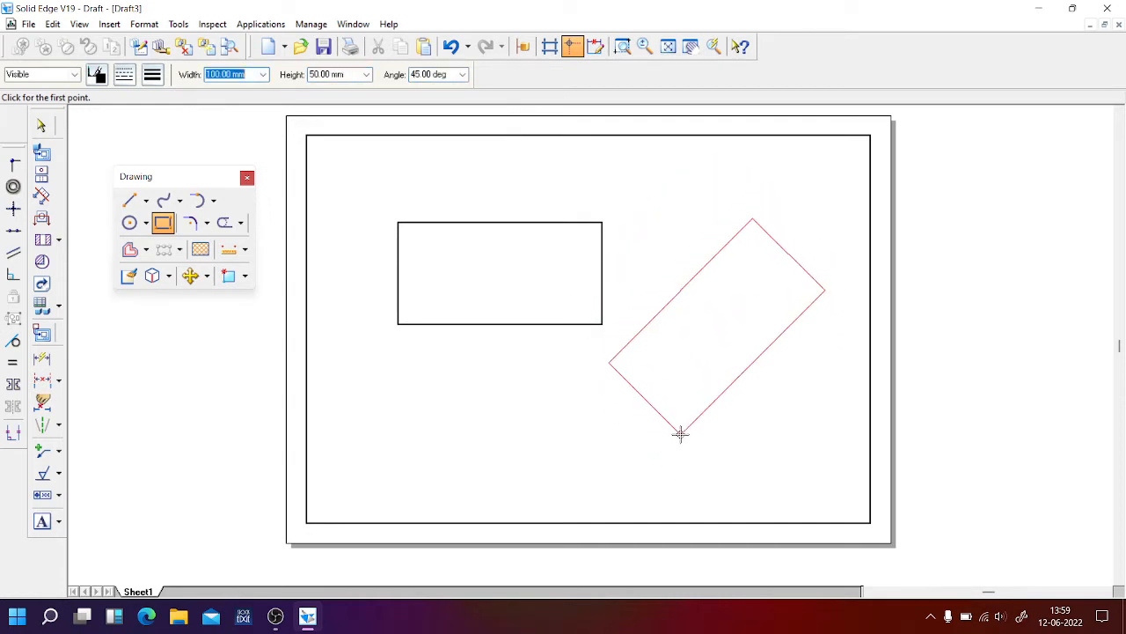
click(681, 432)
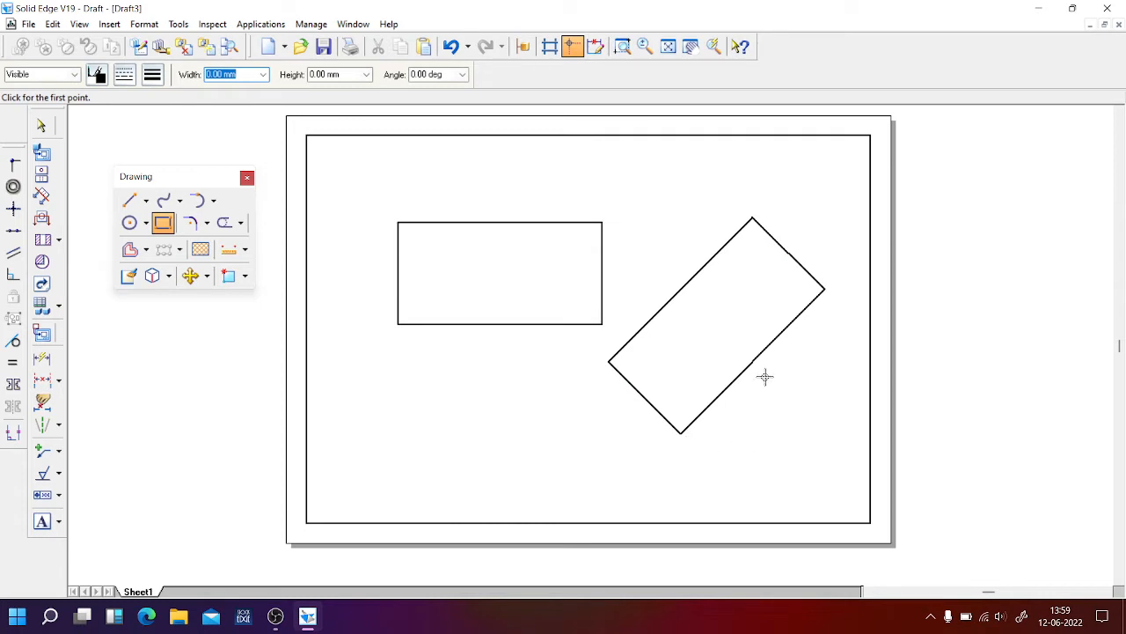
Draw a horizontal reference line running right from the lowest corner of the tilted rectangle
click(130, 200)
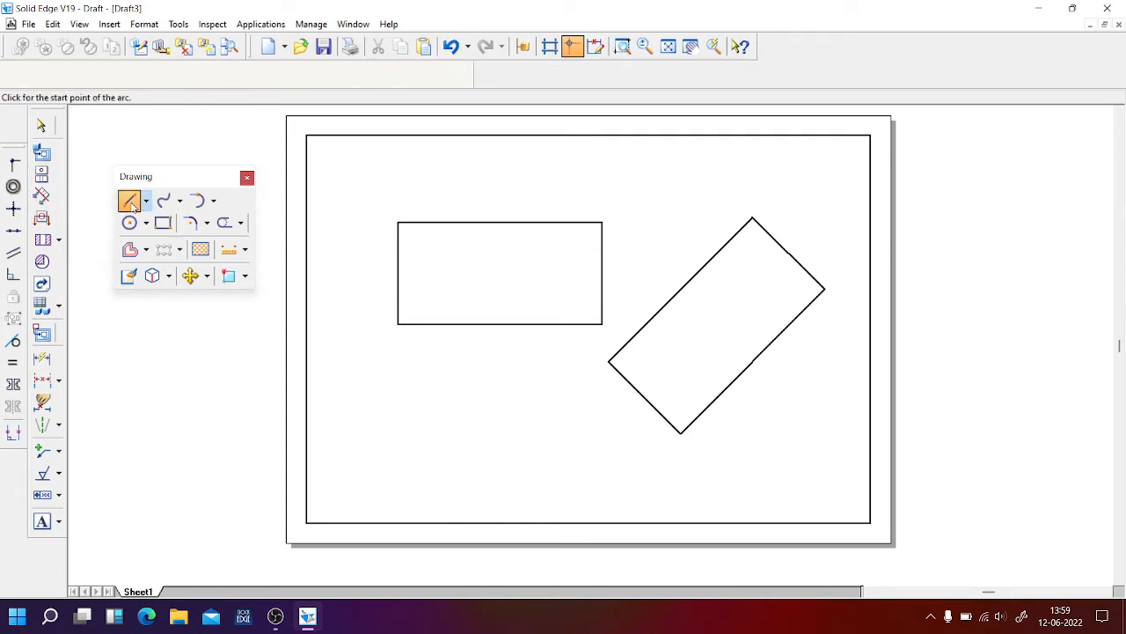
click(681, 433)
click(830, 433)
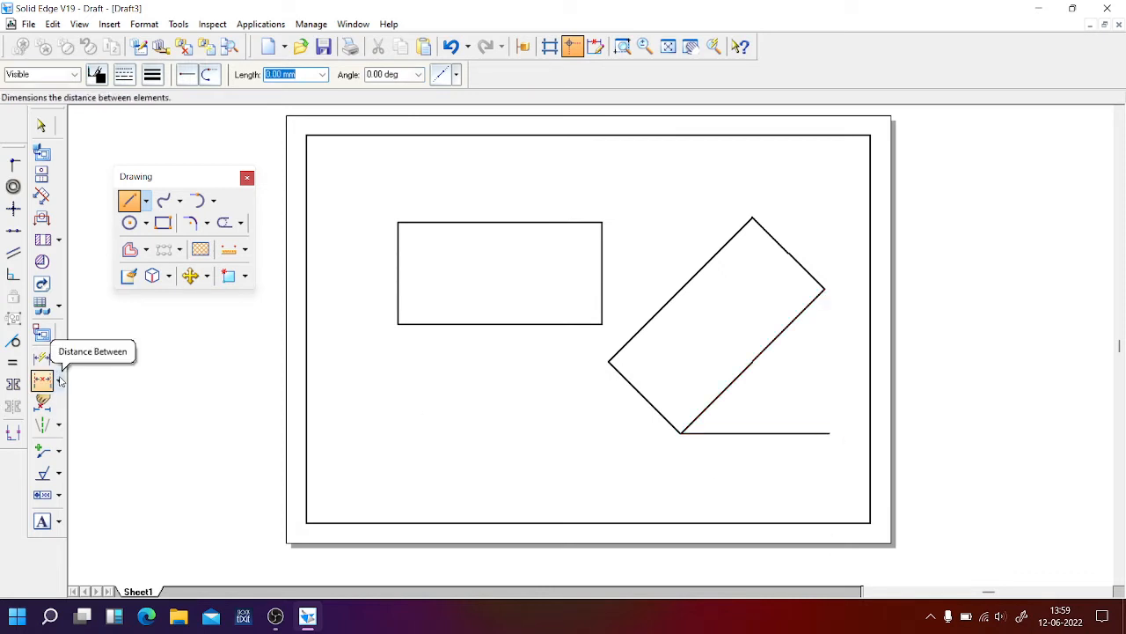
Dimension the angle between the tilted rectangle's lower long side and the horizontal reference line
click(59, 380)
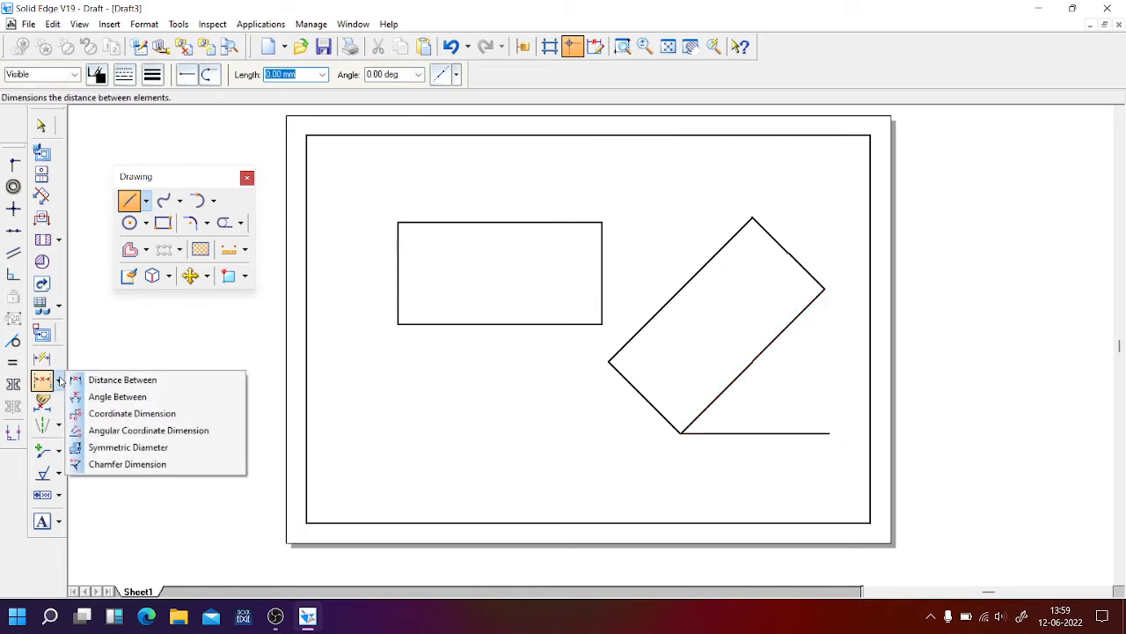
click(128, 400)
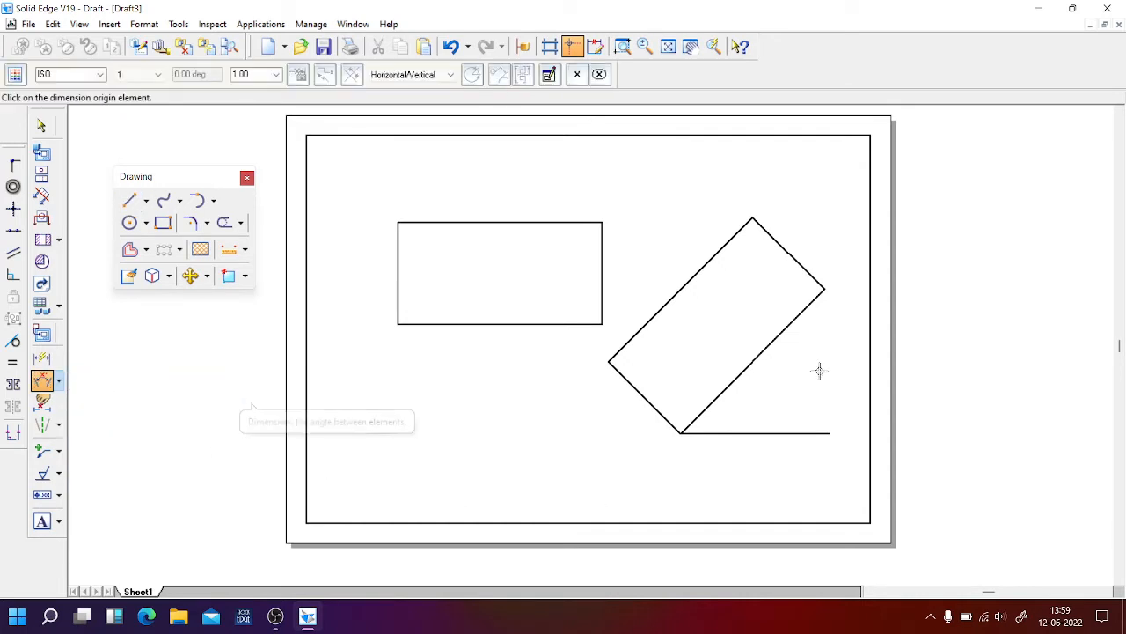
click(811, 304)
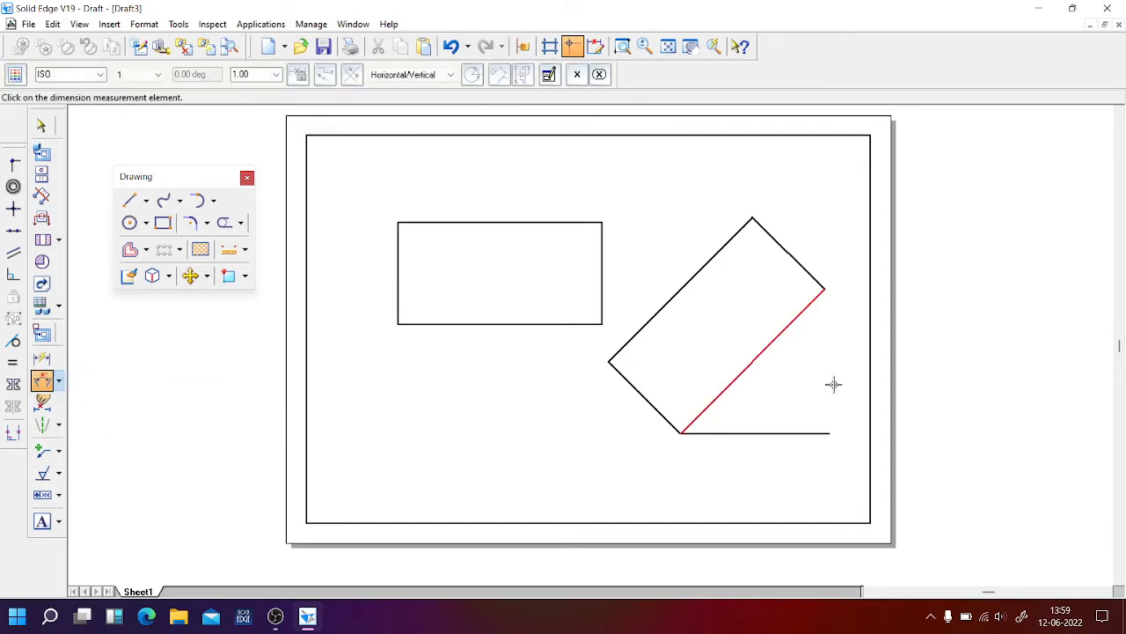
click(816, 432)
click(806, 379)
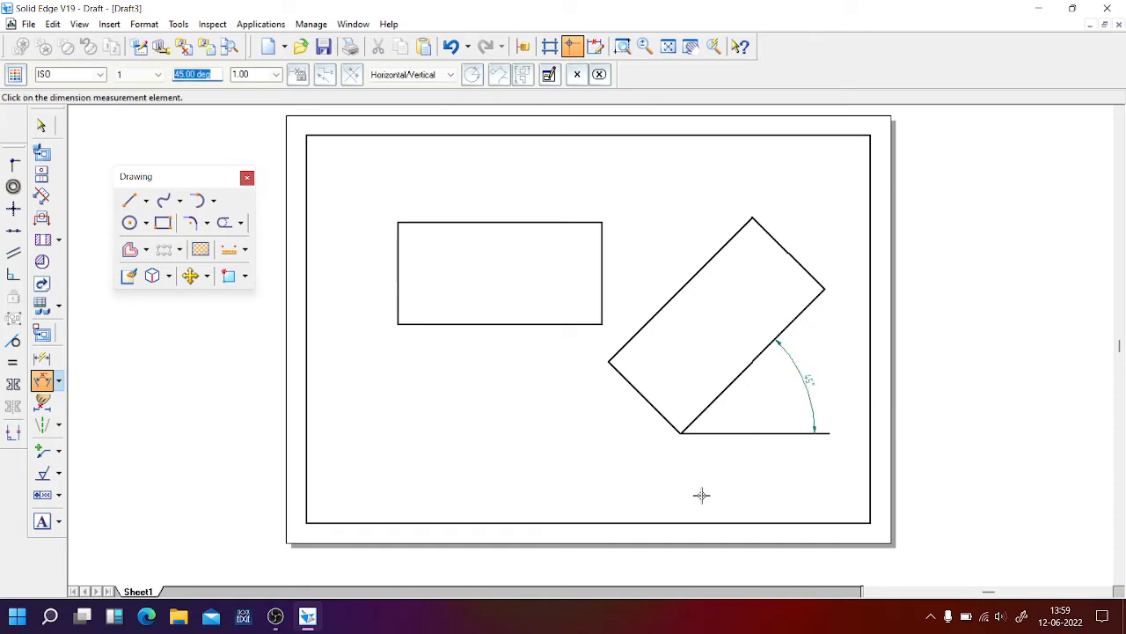
Dimension the upper long side and the lower short side of the tilted rectangle
click(42, 359)
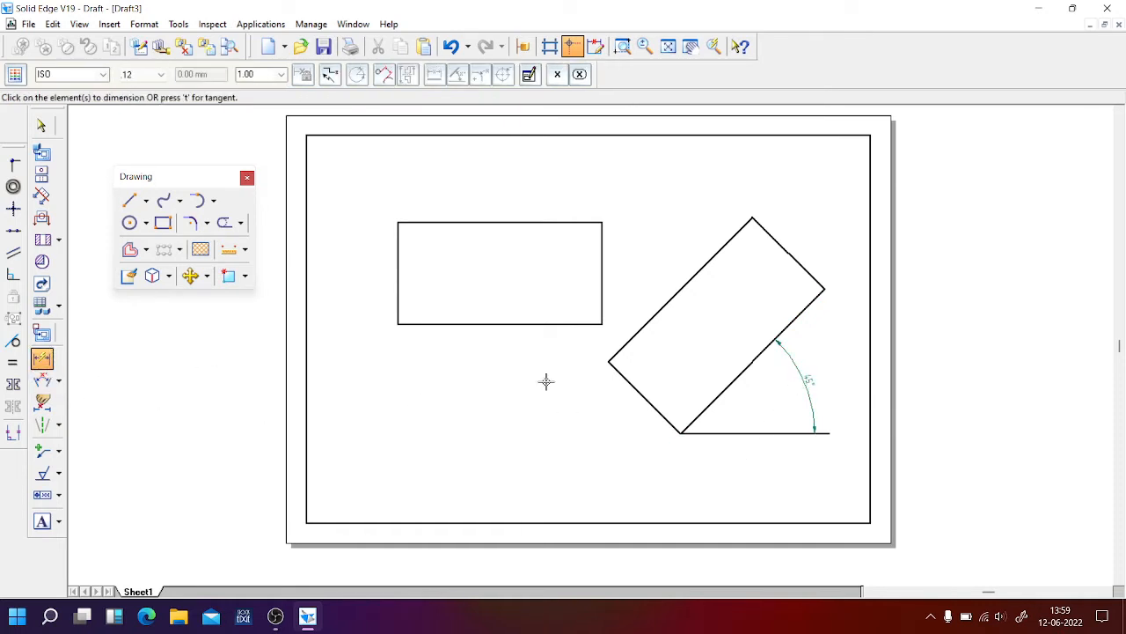
click(671, 296)
click(655, 267)
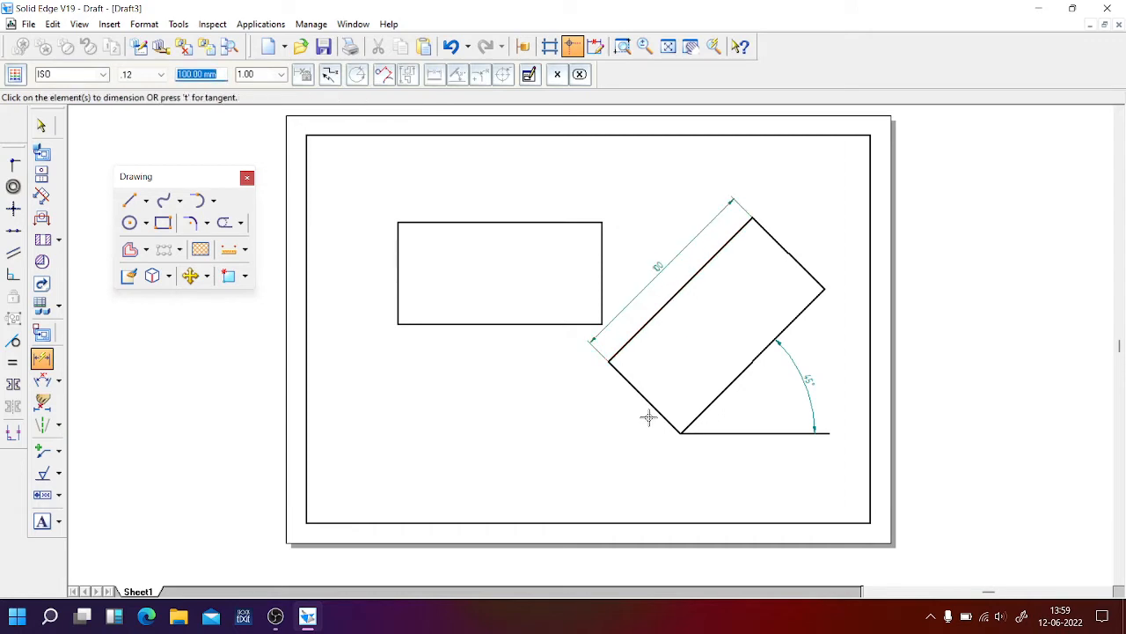
click(648, 418)
click(628, 422)
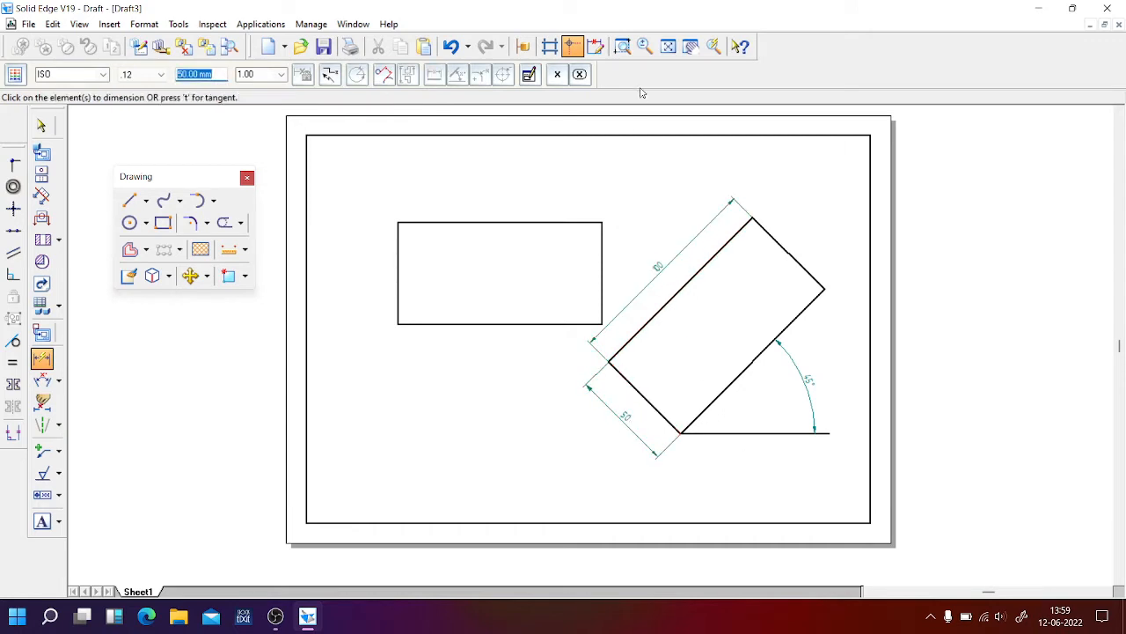
Fillet the upper left corner of the horizontal rectangle with a 15 mm radius
click(668, 46)
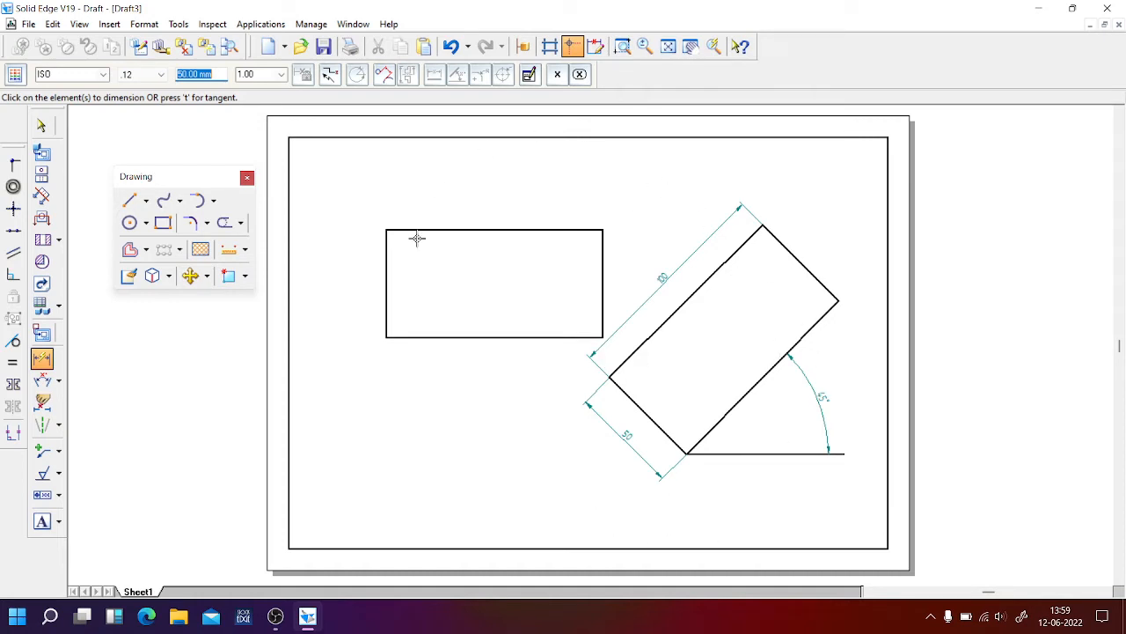
click(207, 225)
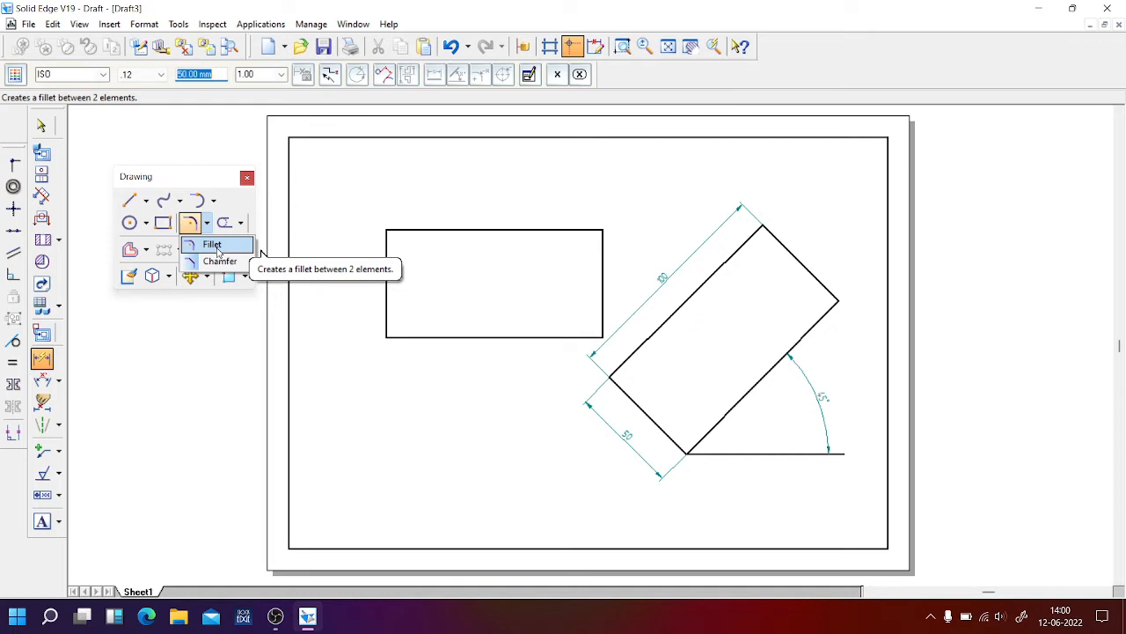
click(217, 251)
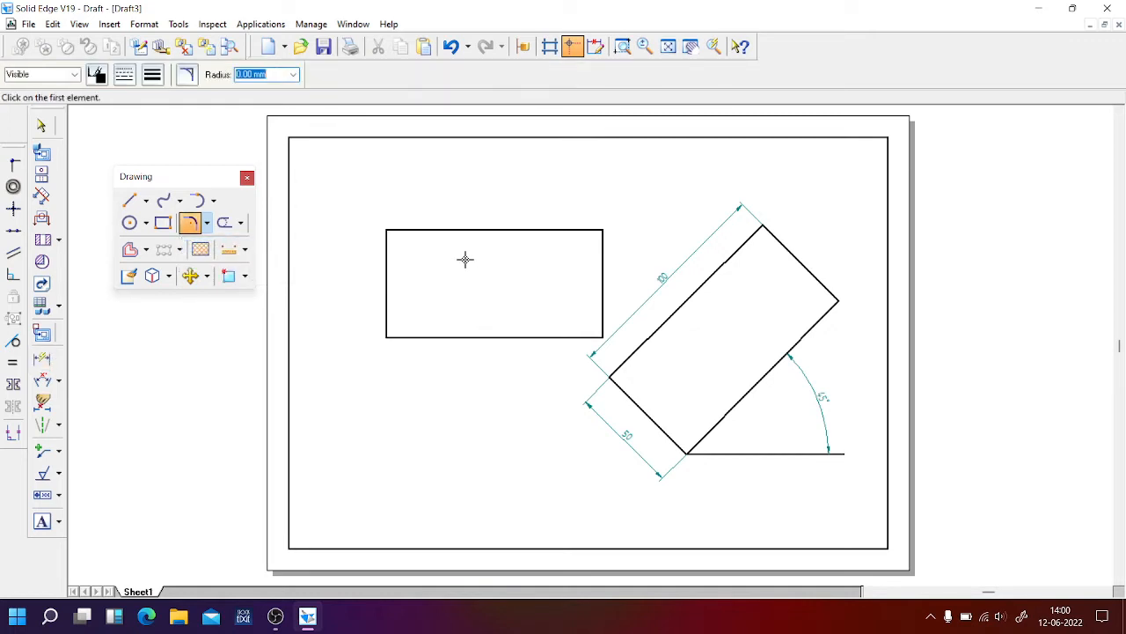
click(411, 231)
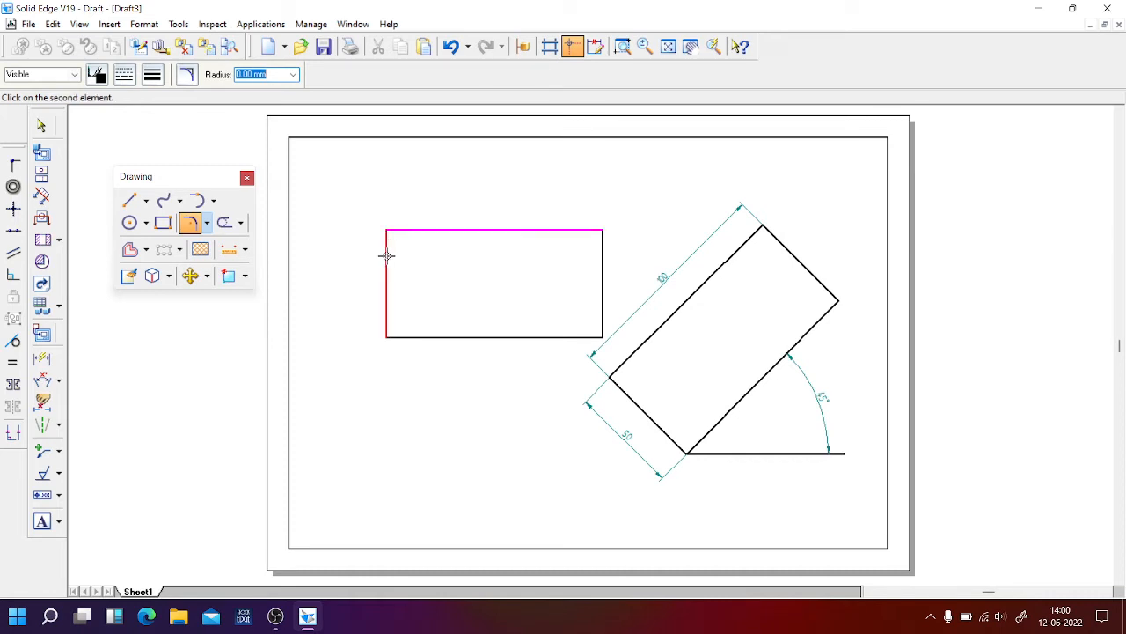
click(386, 255)
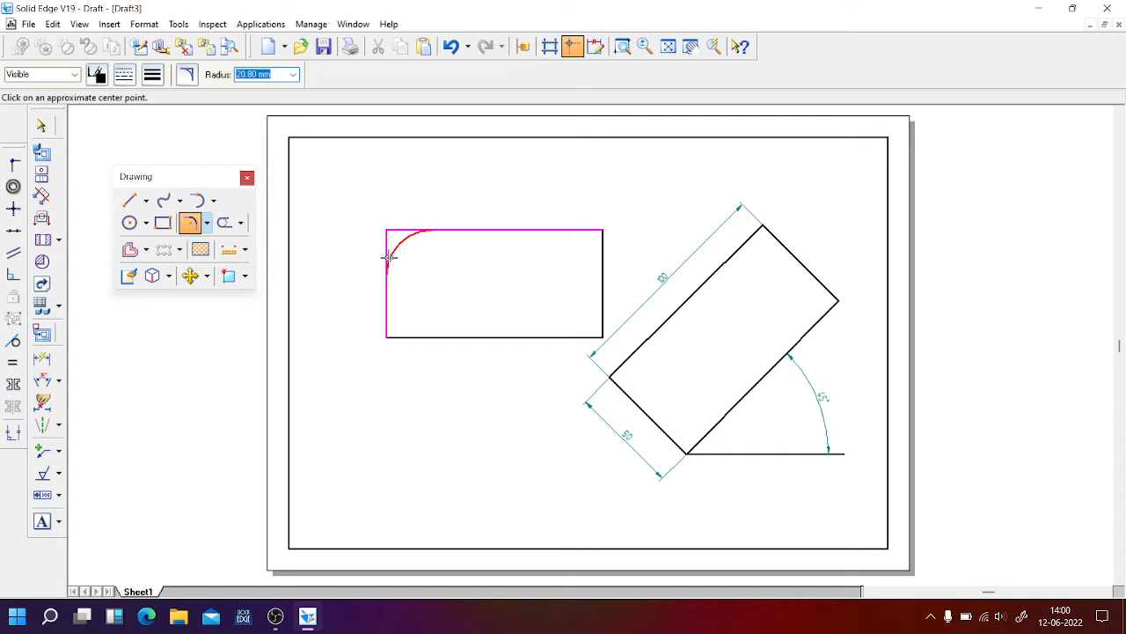
text(15)
click(389, 256)
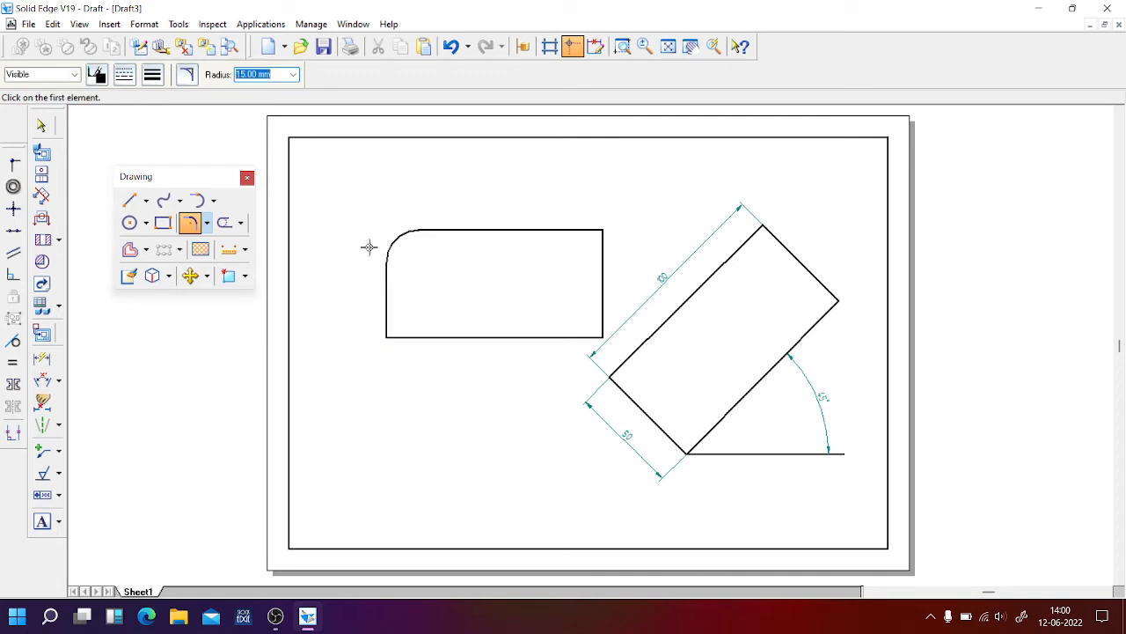
Fillet the lower left corner of the horizontal rectangle with a 15 mm radius
click(386, 315)
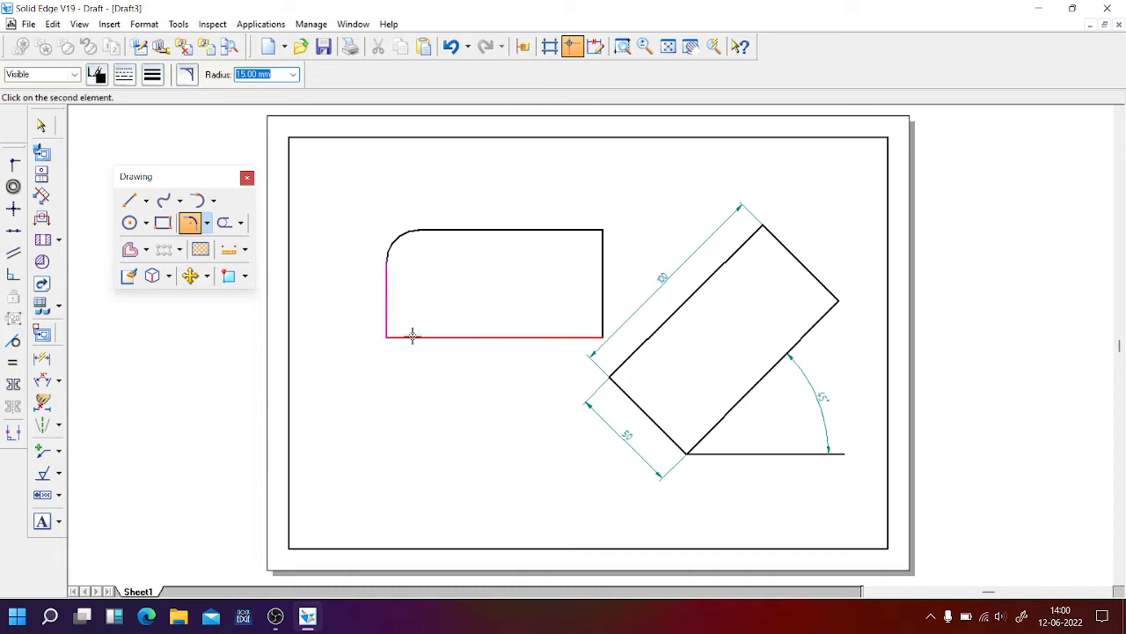
click(411, 335)
text(15)
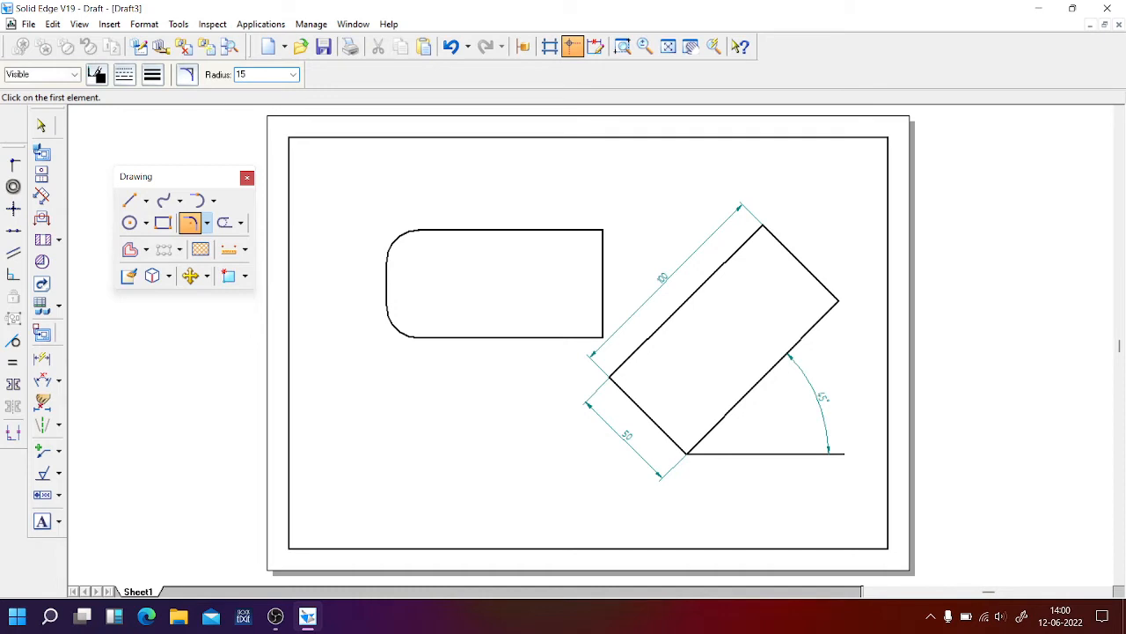
key(Return)
Fillet the upper right corner of the horizontal rectangle with a 20 mm radius
text(20)
click(570, 228)
click(602, 257)
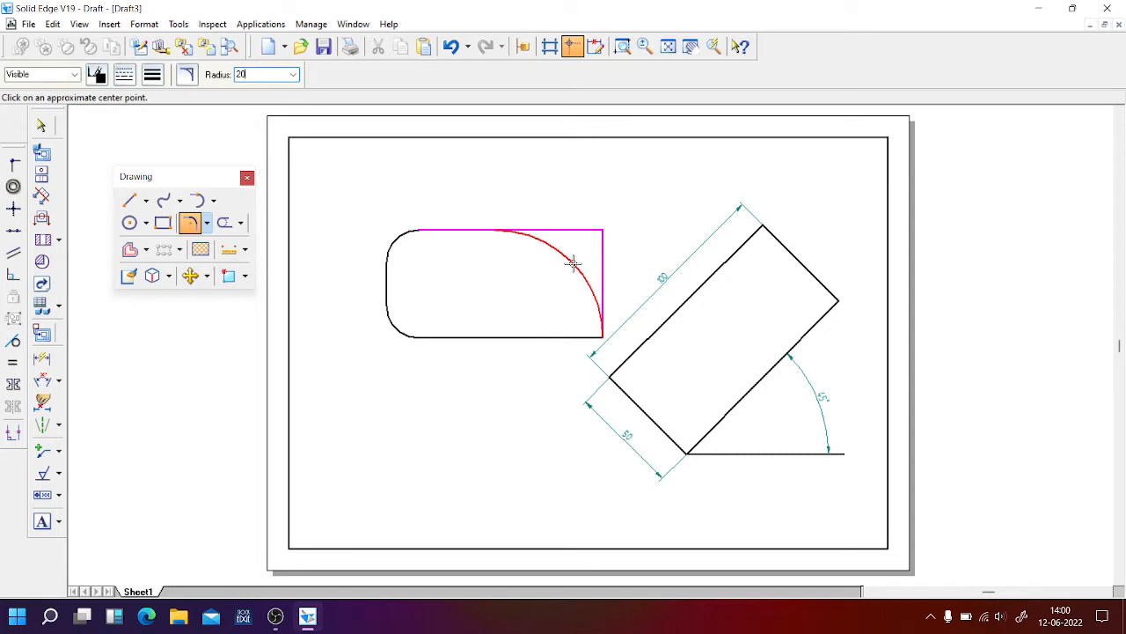
click(572, 262)
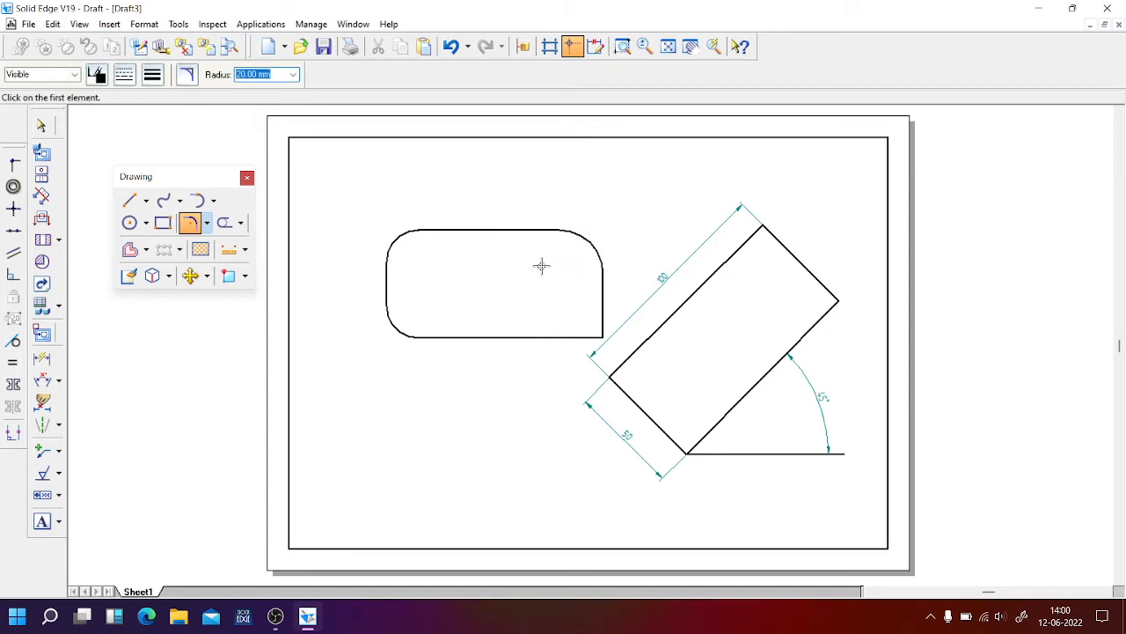
Add radius dimensions to the three filleted corners of the horizontal rectangle
click(42, 379)
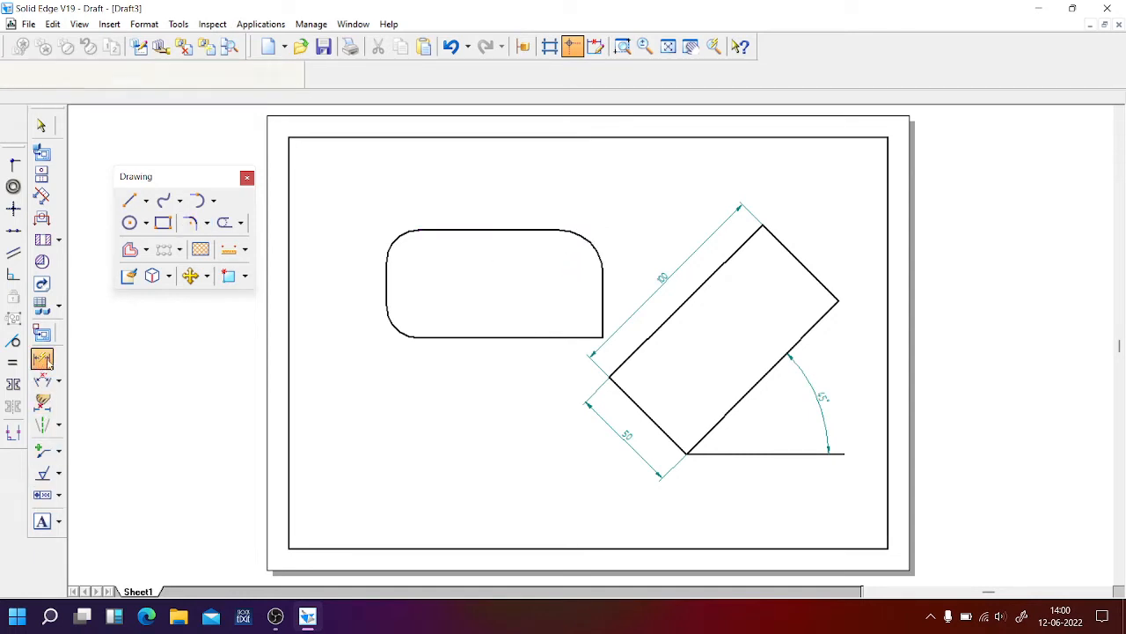
click(389, 241)
click(390, 246)
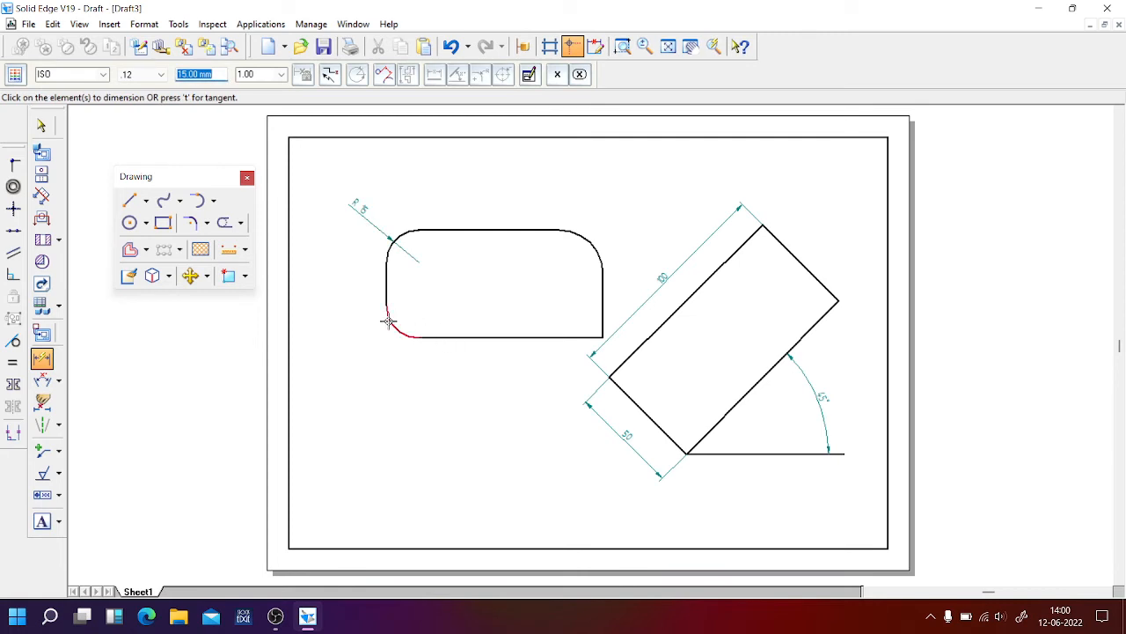
click(387, 323)
click(358, 338)
click(579, 243)
click(617, 205)
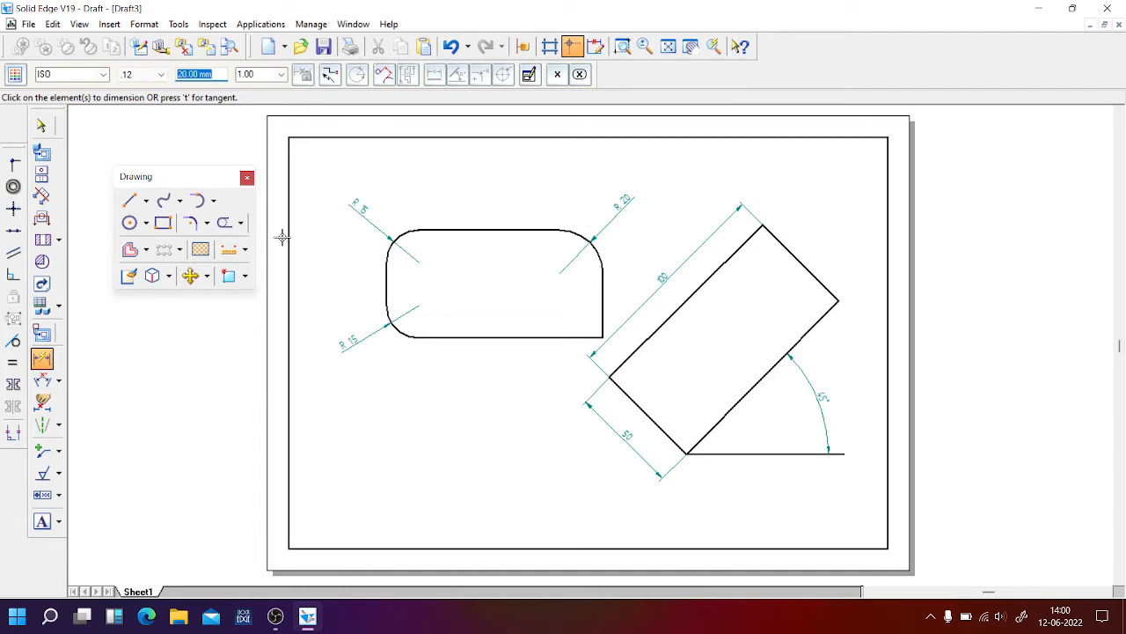
Chamfer the lower right corner of the horizontal rectangle at 45 degrees with a 20 mm setback
click(207, 228)
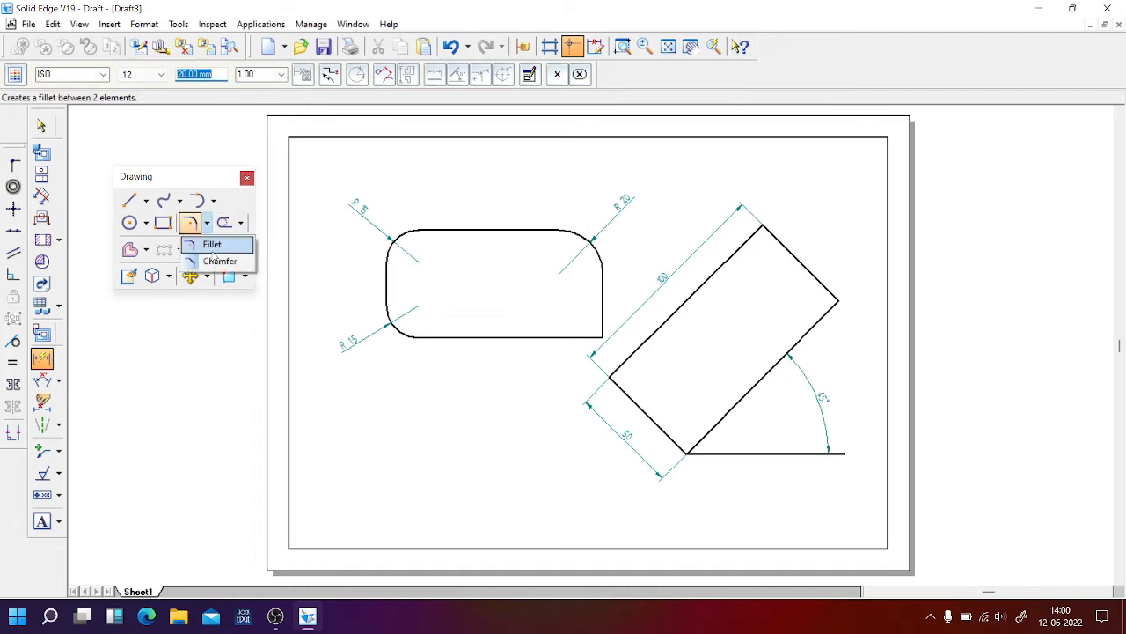
click(206, 223)
click(220, 263)
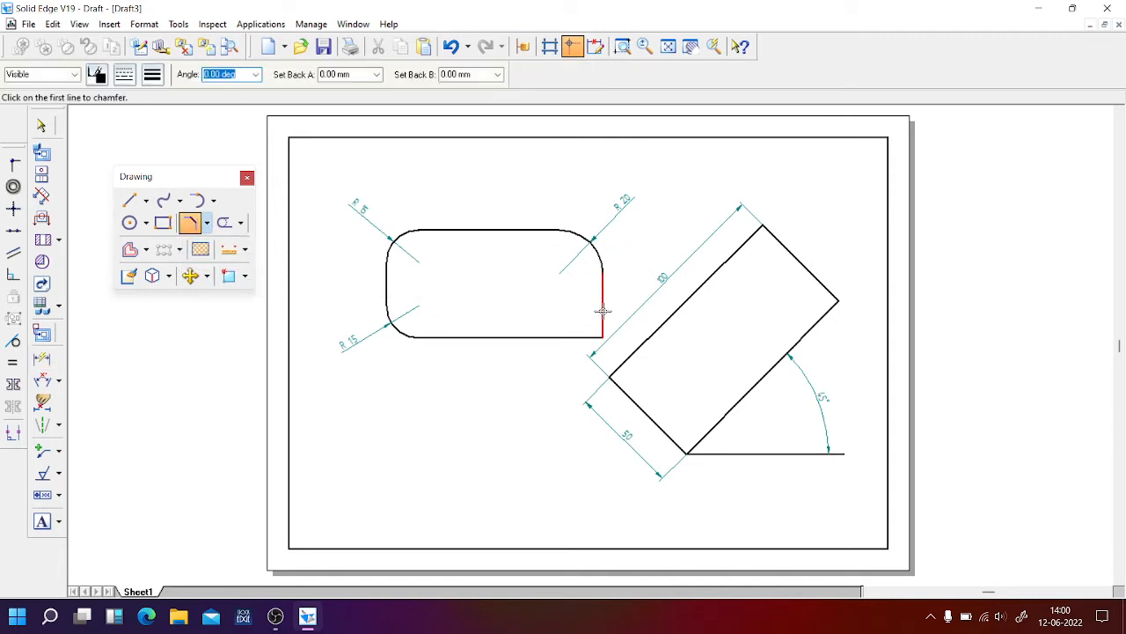
click(602, 315)
click(570, 334)
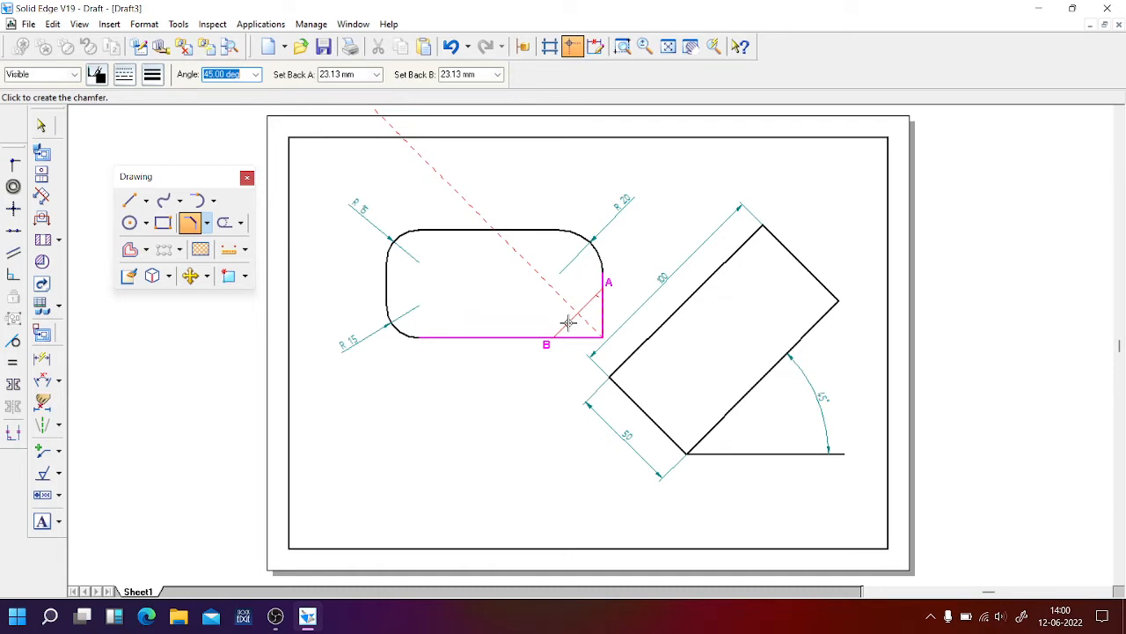
text(45)
key(Tab)
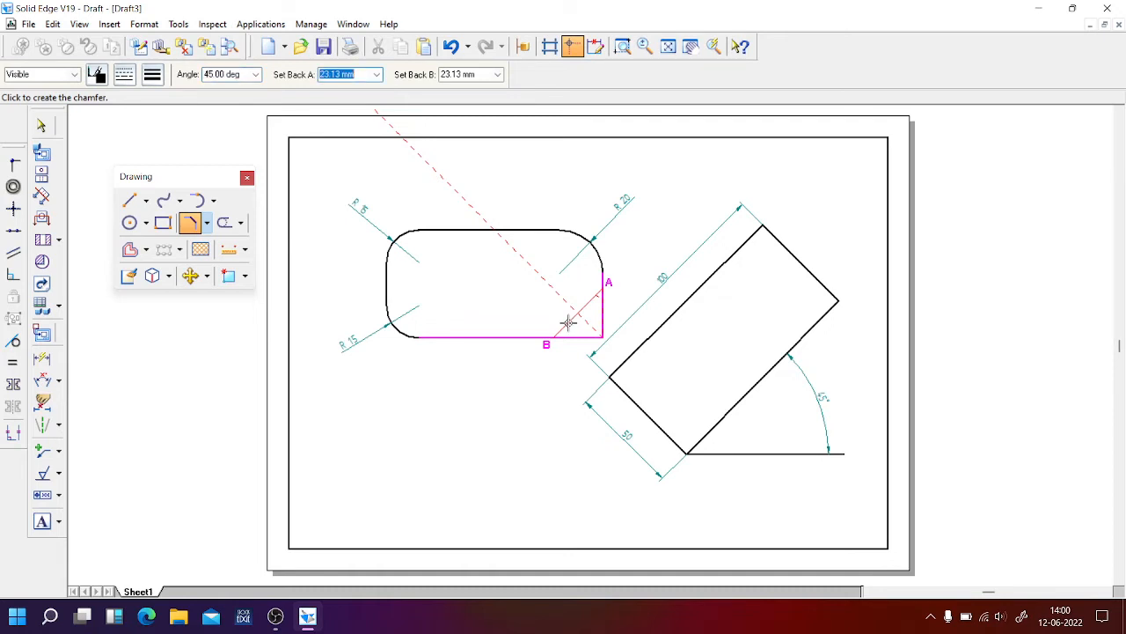
text(20)
key(Tab)
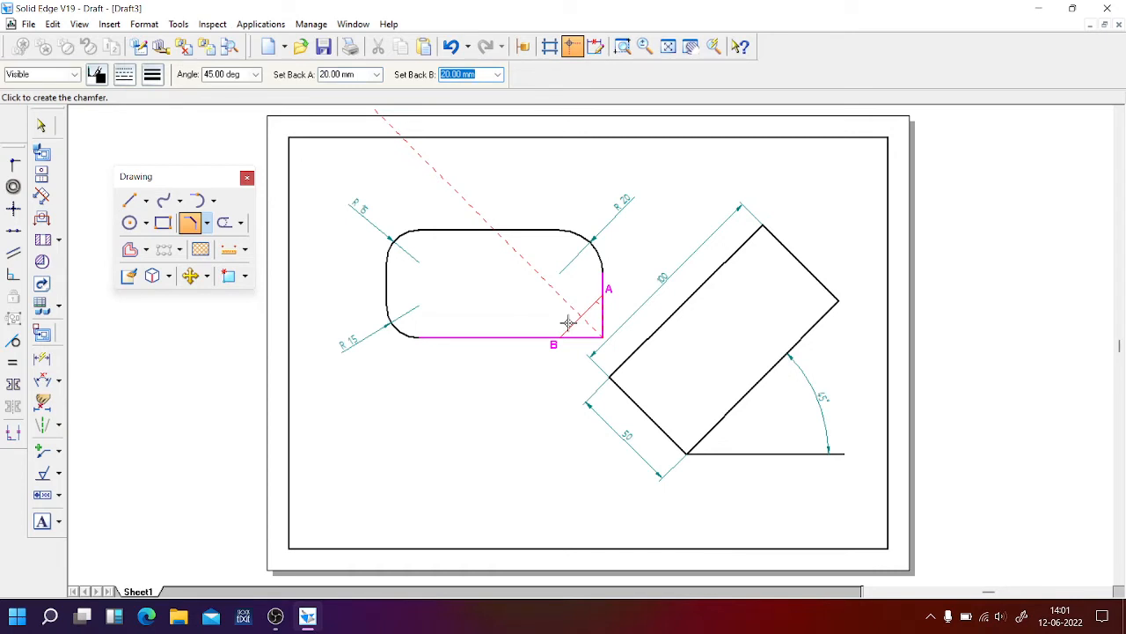
click(567, 323)
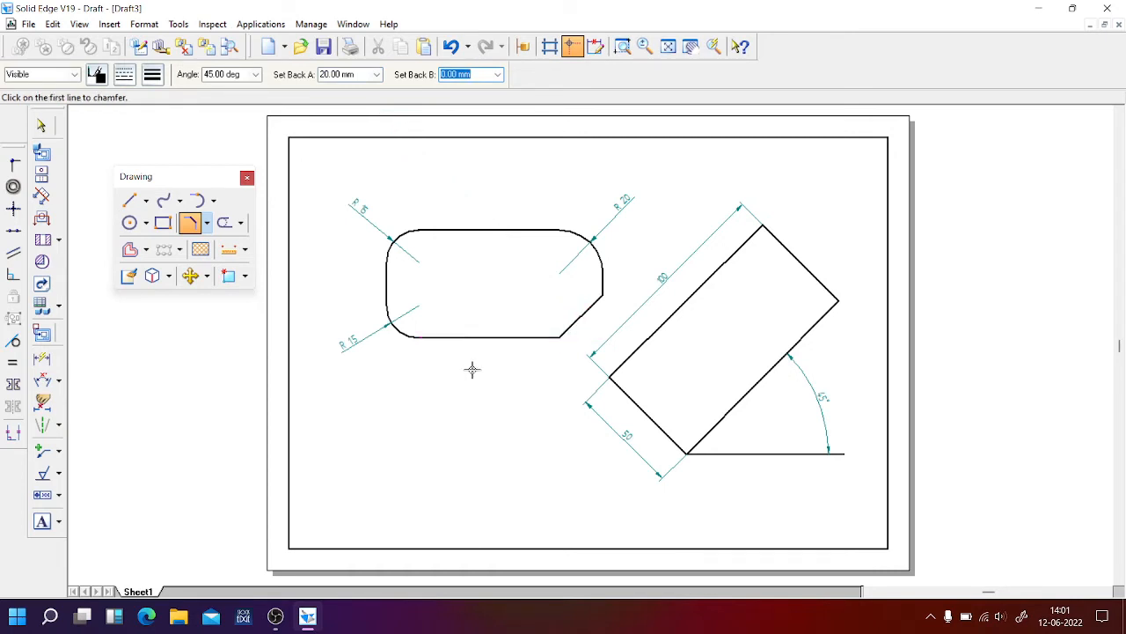
click(207, 223)
click(209, 246)
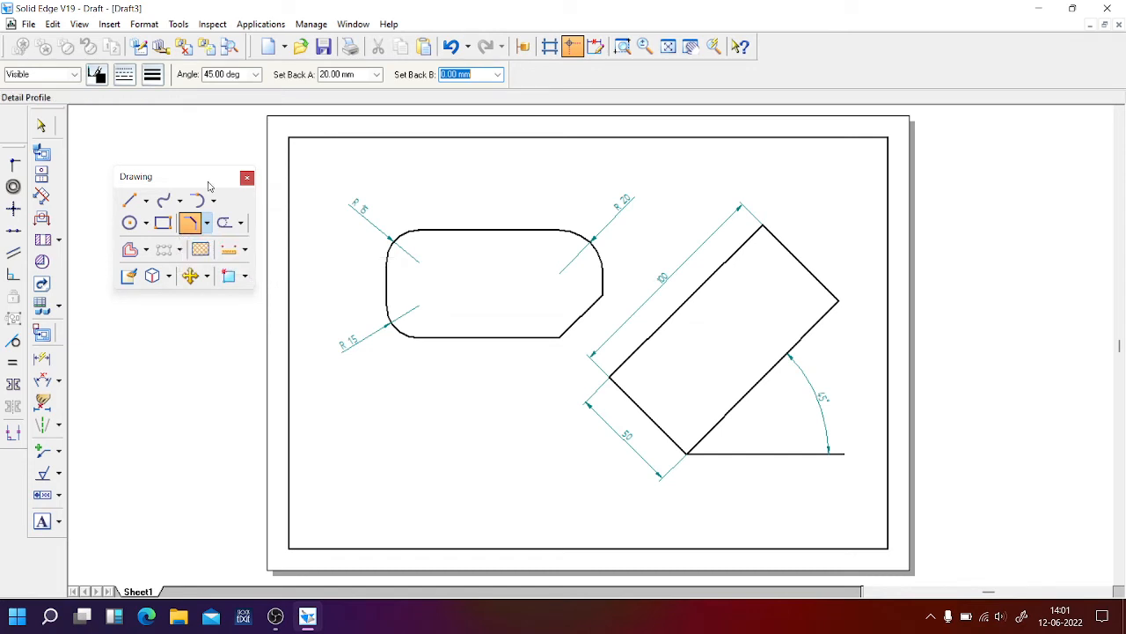
click(212, 202)
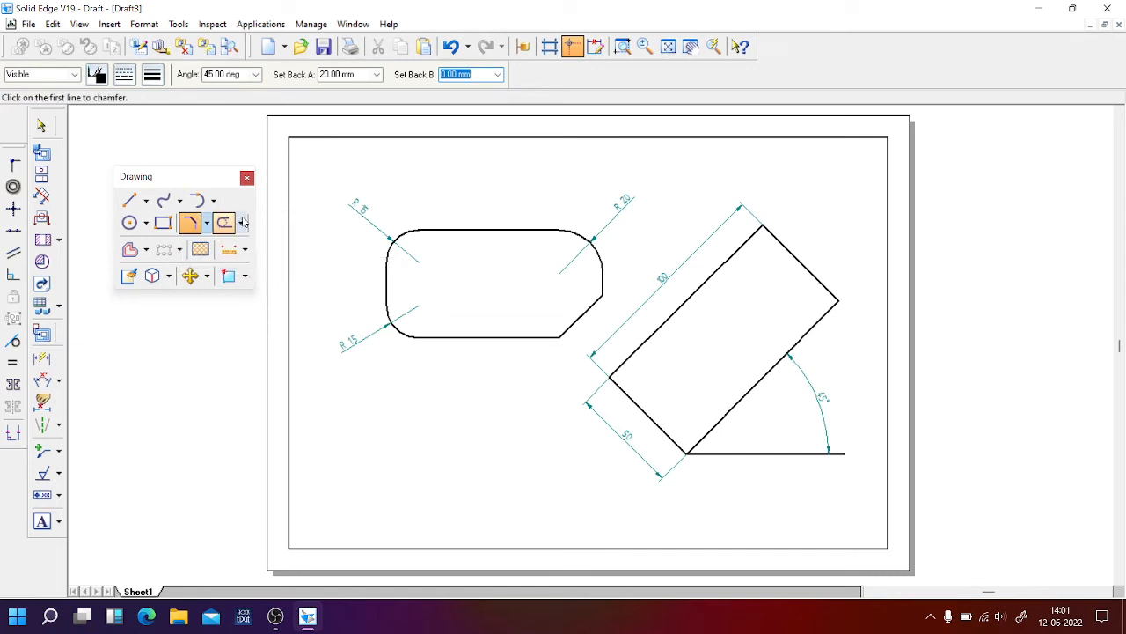
click(242, 223)
click(242, 225)
click(246, 250)
click(245, 249)
click(241, 223)
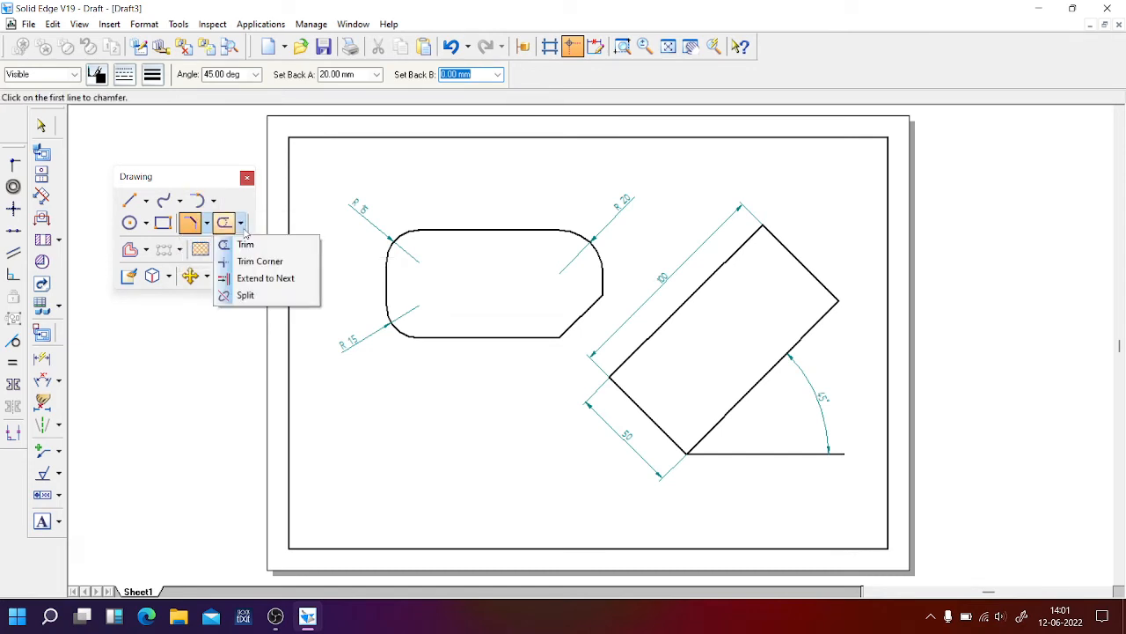
click(245, 250)
click(243, 227)
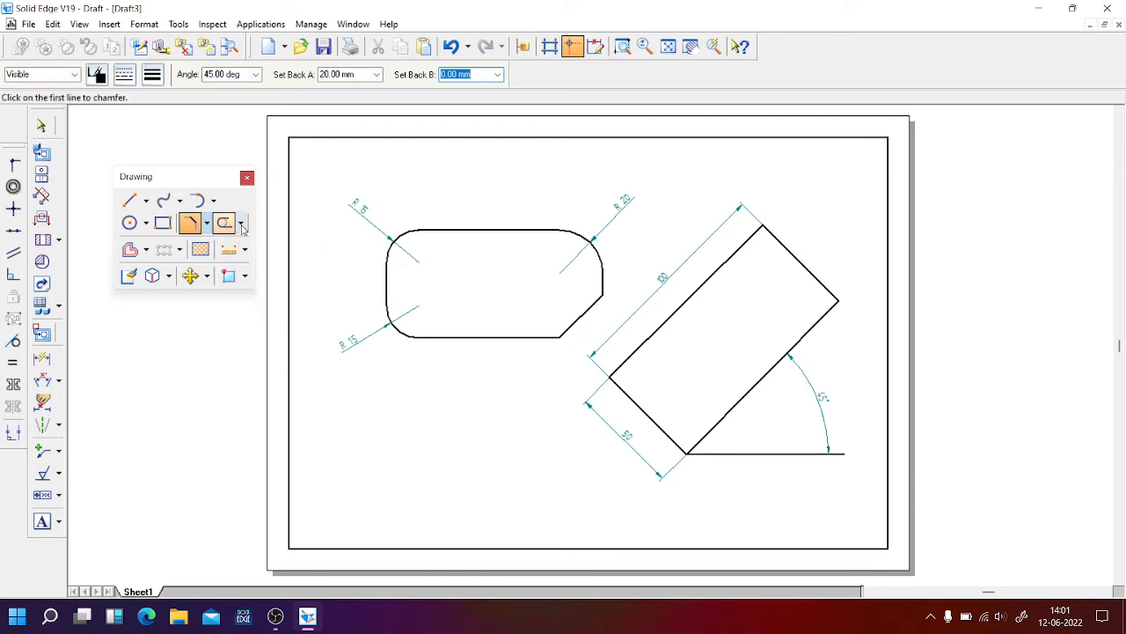
click(243, 227)
click(245, 250)
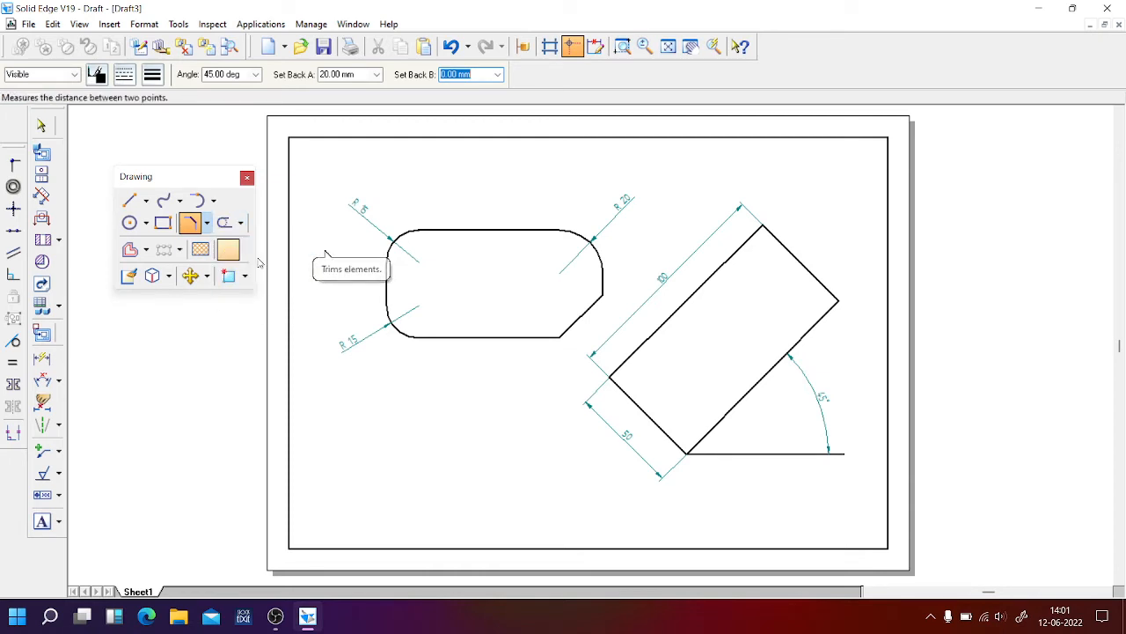
click(246, 250)
click(434, 448)
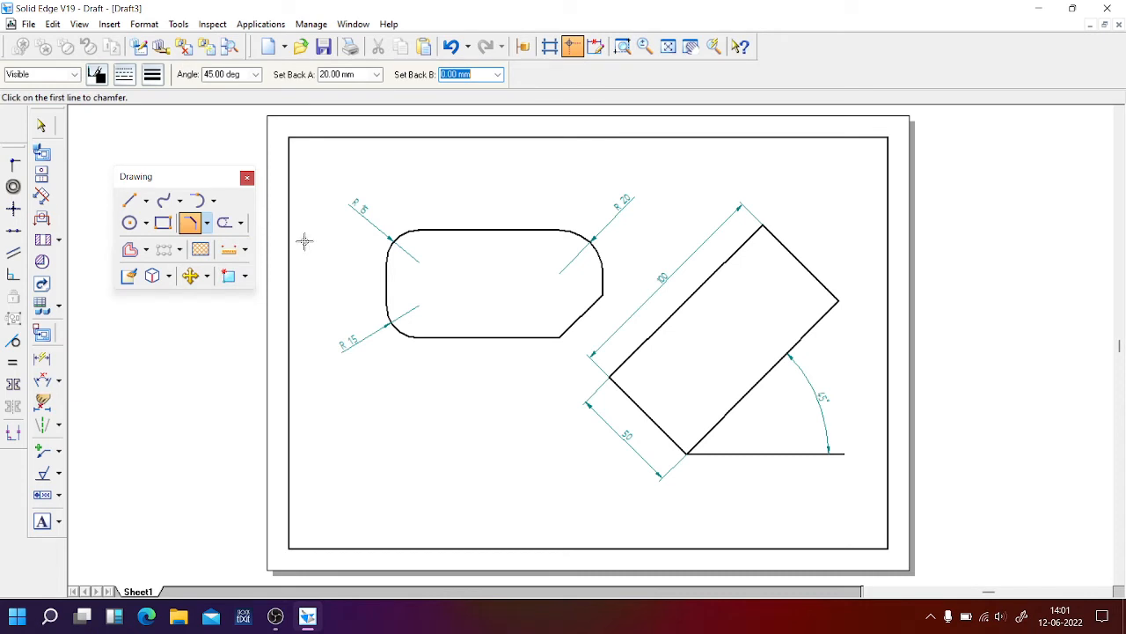
Delete both rectangles, the horizontal reference line and all their dimensions from the sheet
click(40, 126)
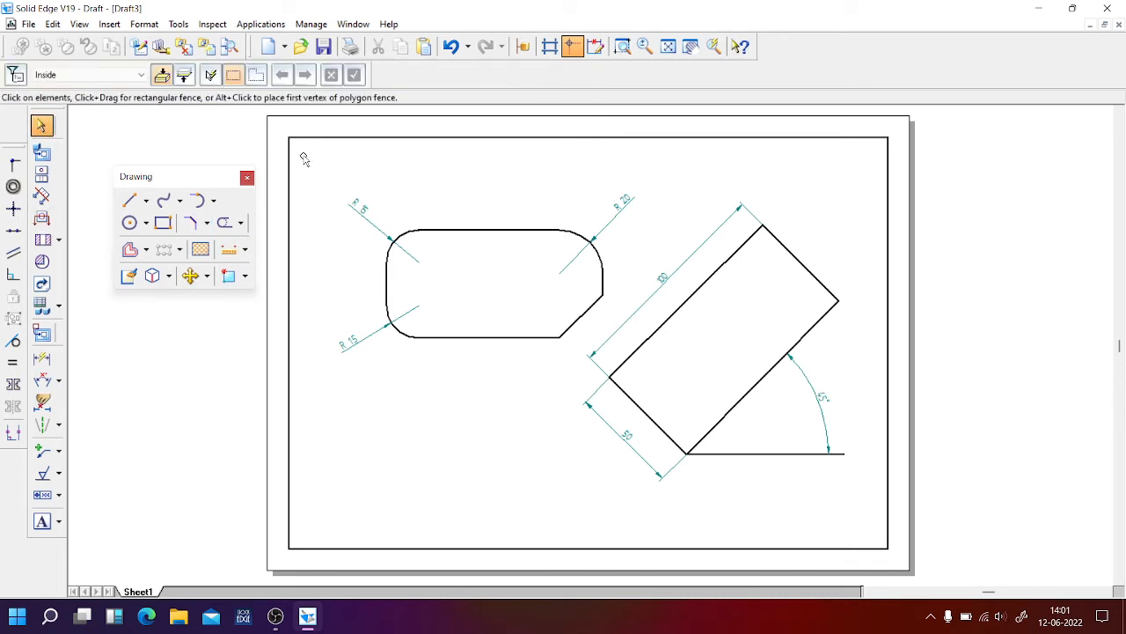
mouse_move(303, 155)
mouse_down()
mouse_move(564, 410)
mouse_move(861, 504)
mouse_up()
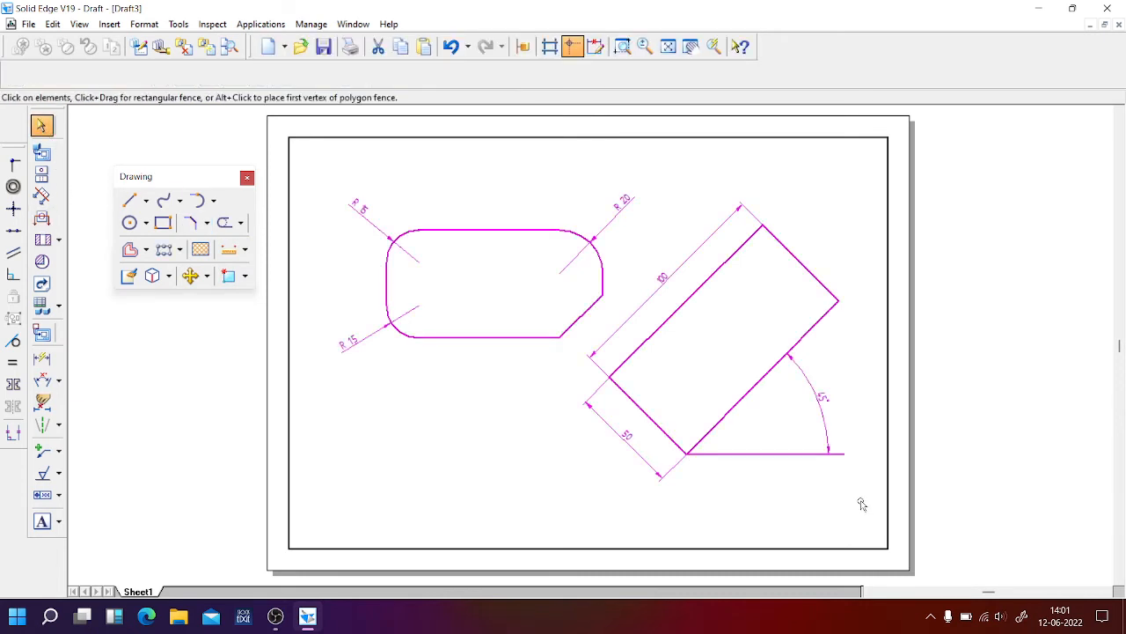
key(Delete)
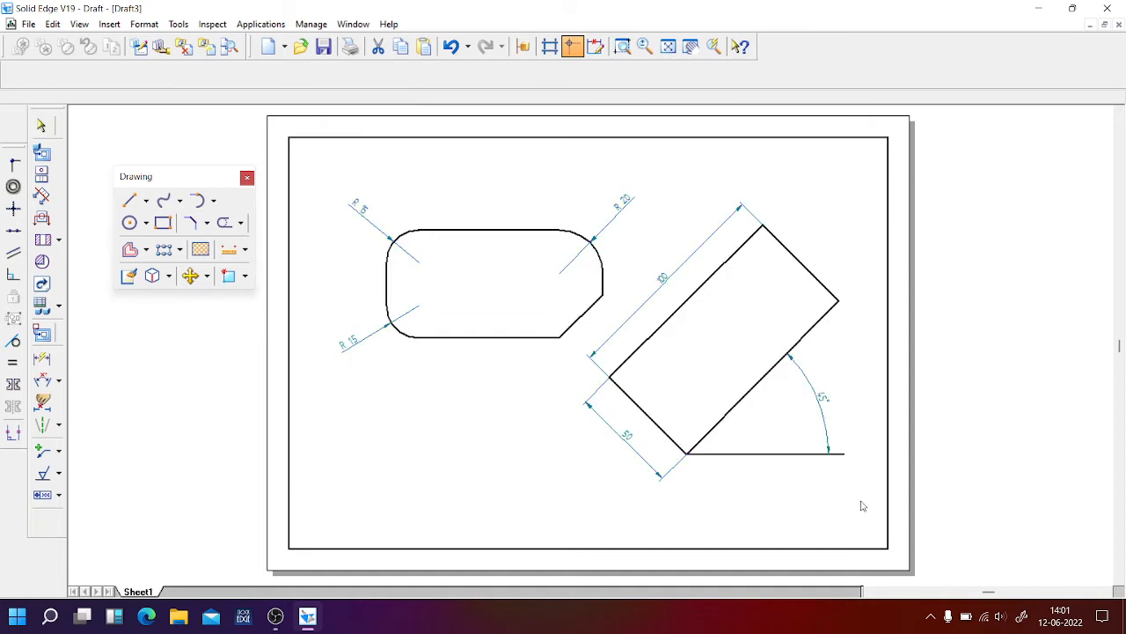
Draw a long vertical line in the left part of the sheet and a horizontal line crossing it near its upper end
click(129, 201)
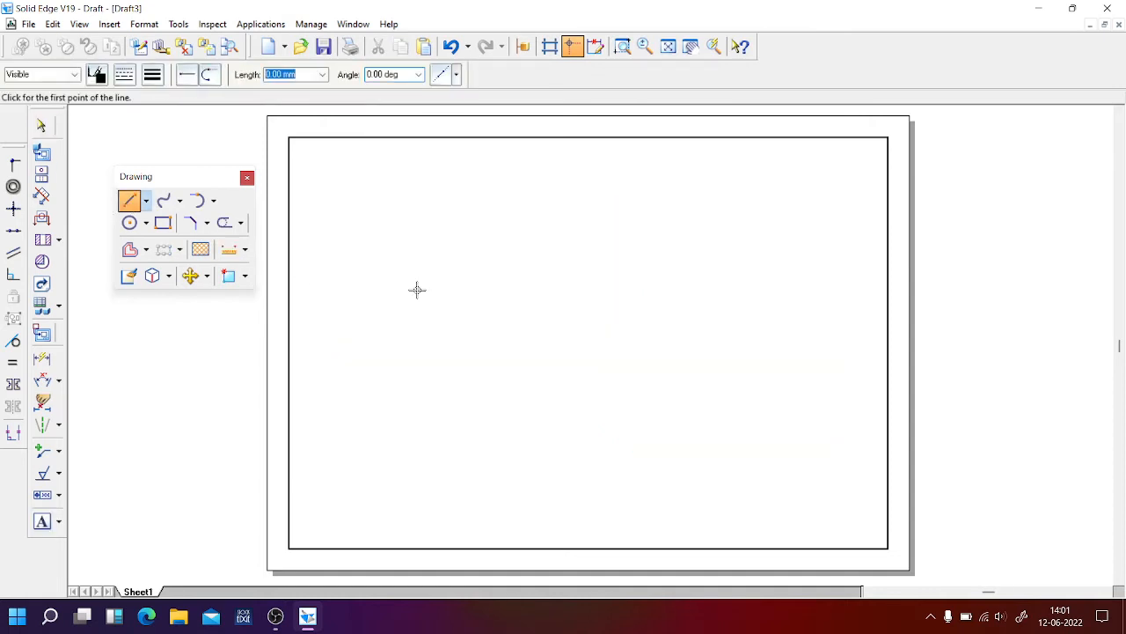
click(404, 163)
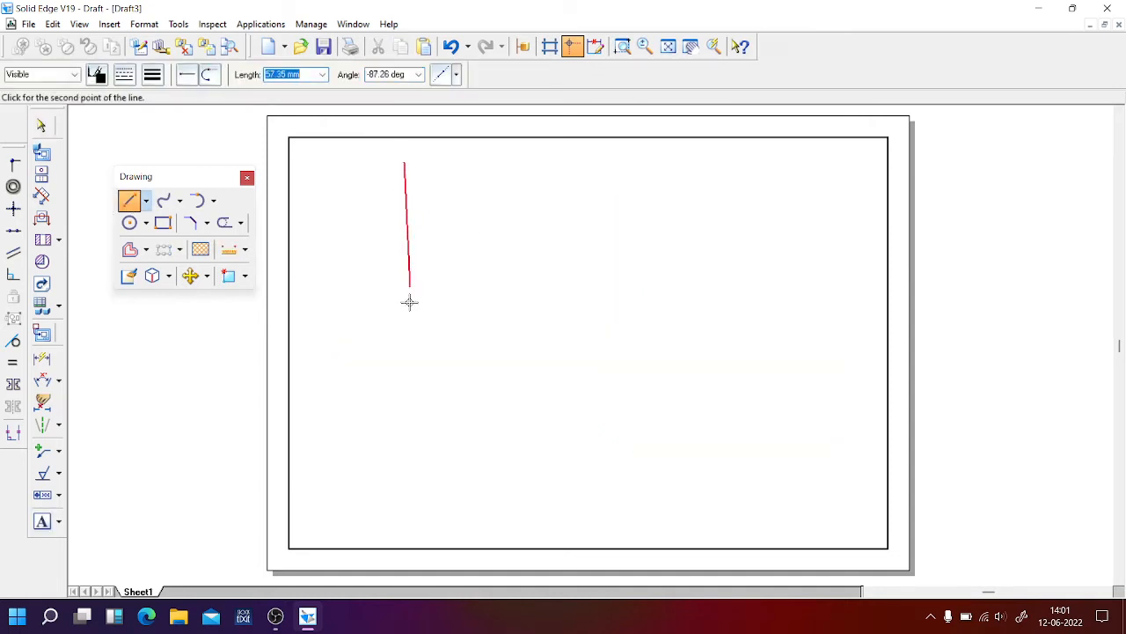
click(404, 472)
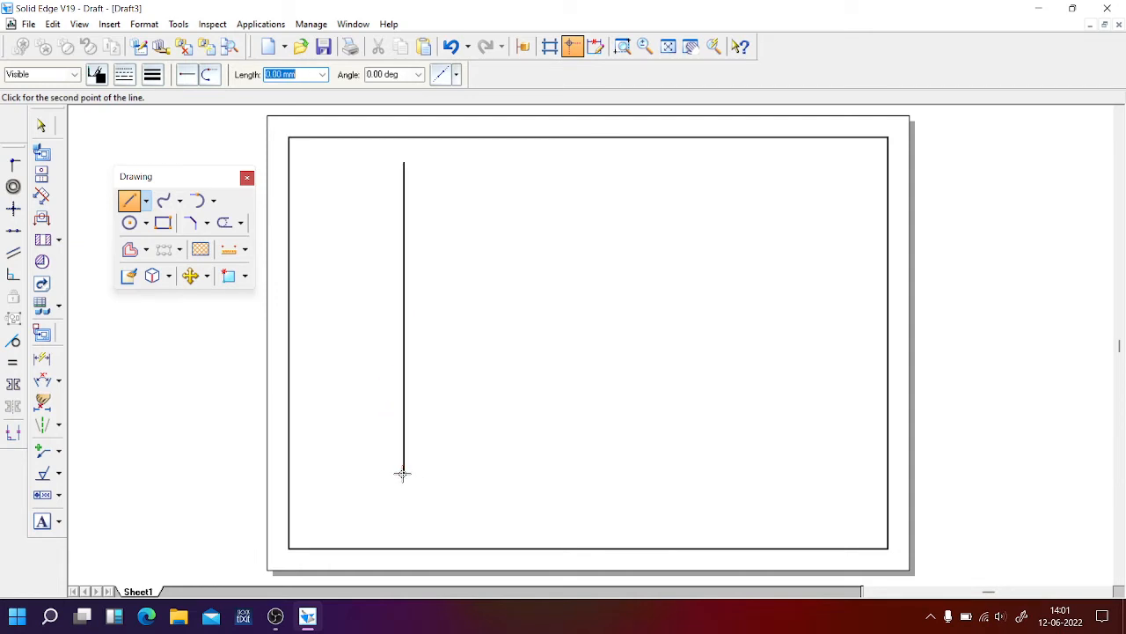
right_click(347, 225)
click(314, 224)
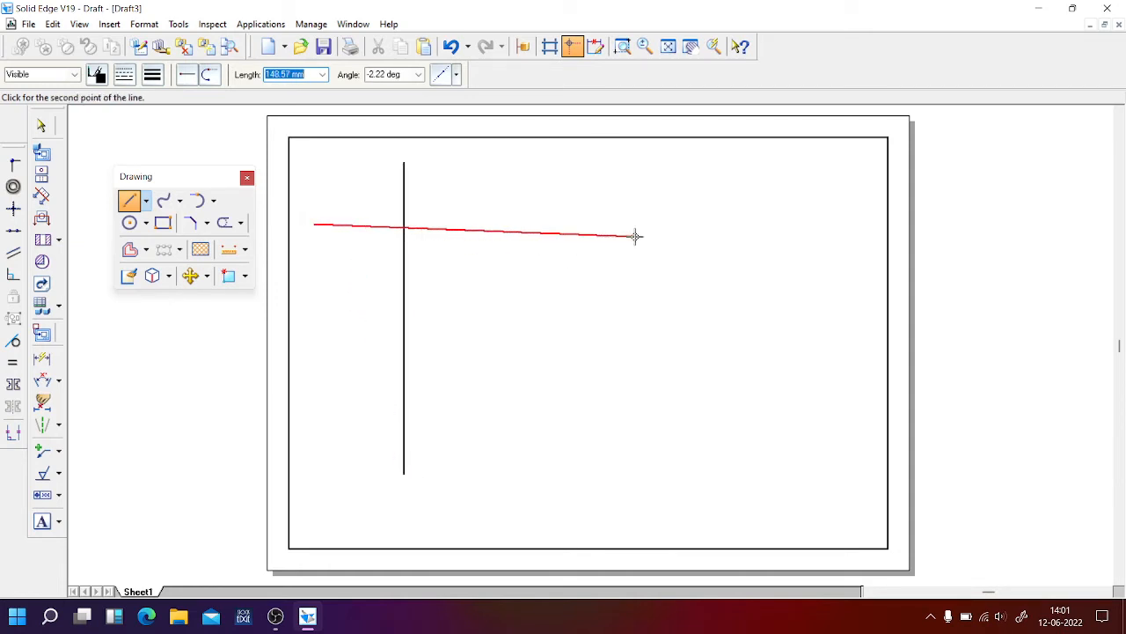
click(659, 223)
right_click(659, 223)
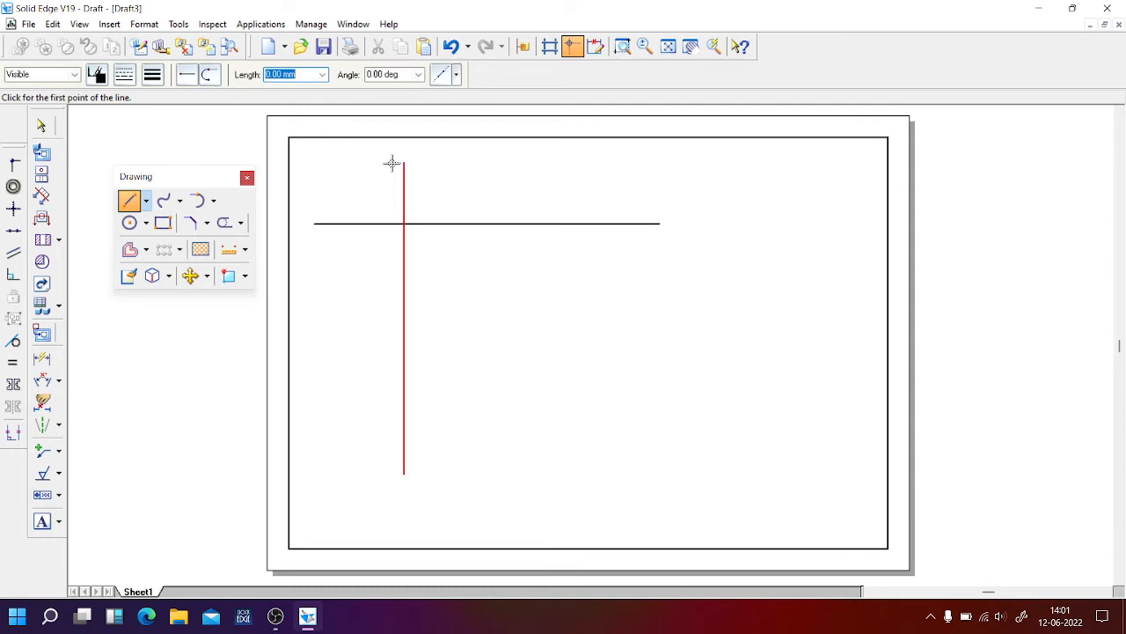
Trim the vertical line's end above the crossing and the horizontal line's left end to leave a clean corner
click(222, 222)
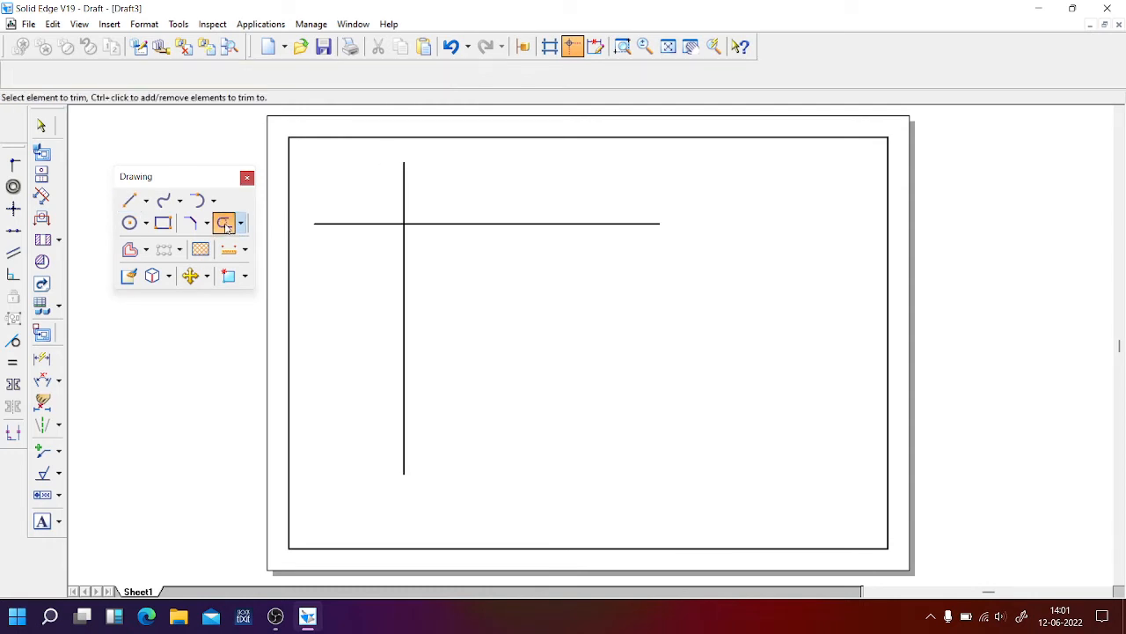
click(402, 179)
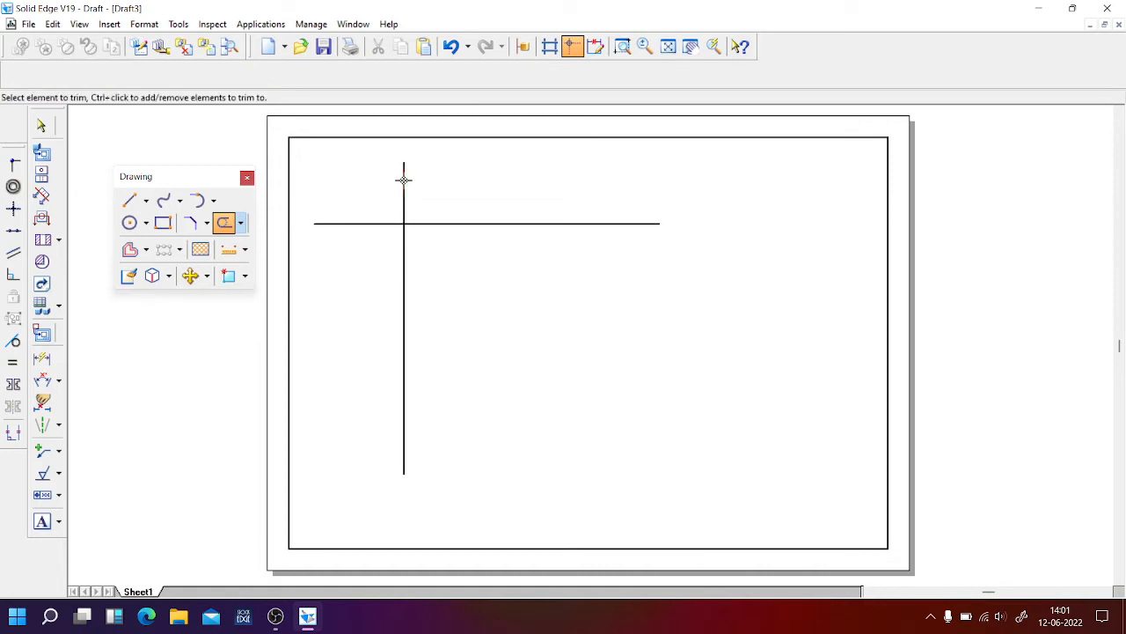
click(354, 223)
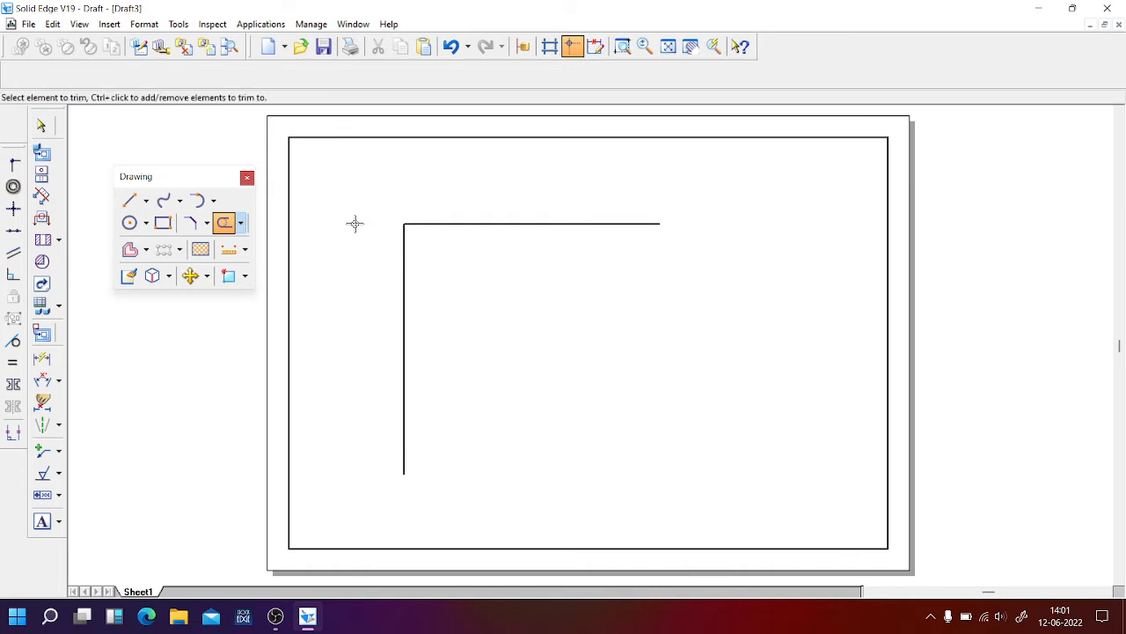
Draw a circle about 63 mm in diameter centred on the horizontal line
click(130, 223)
click(507, 224)
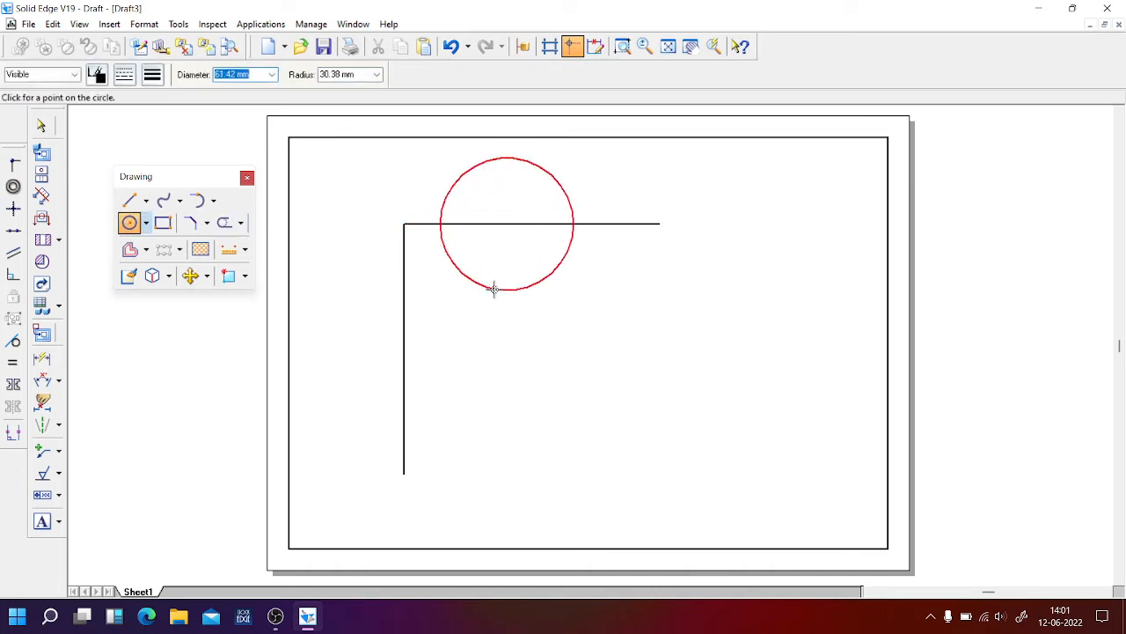
click(494, 290)
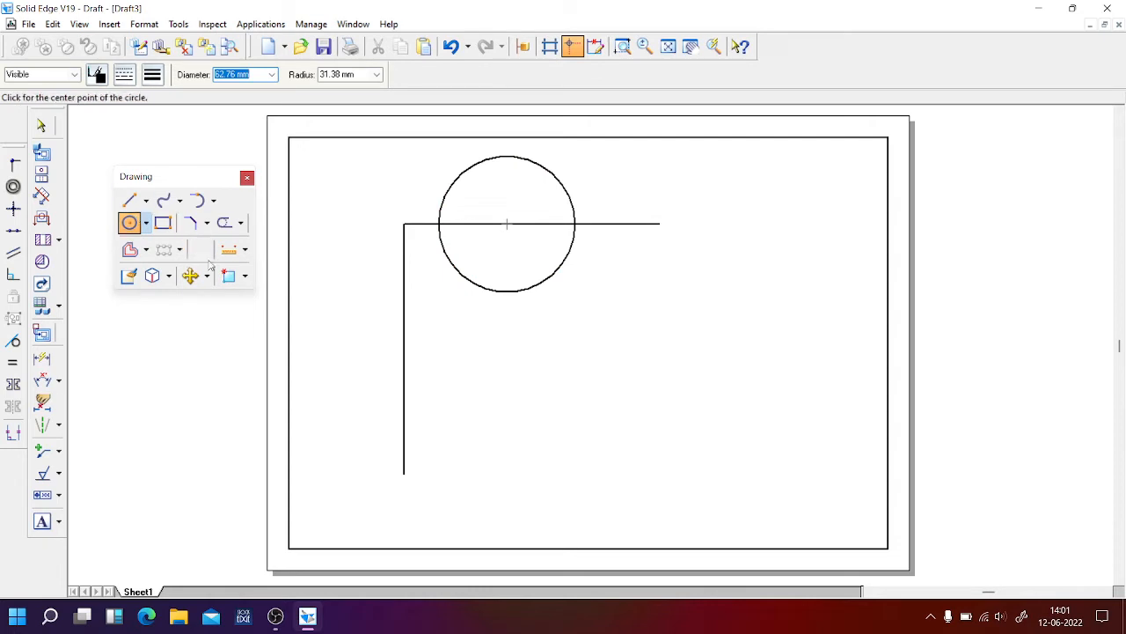
Trim away the circle's upper half and the line segment inside it, leaving a semicircular notch
click(231, 226)
click(520, 161)
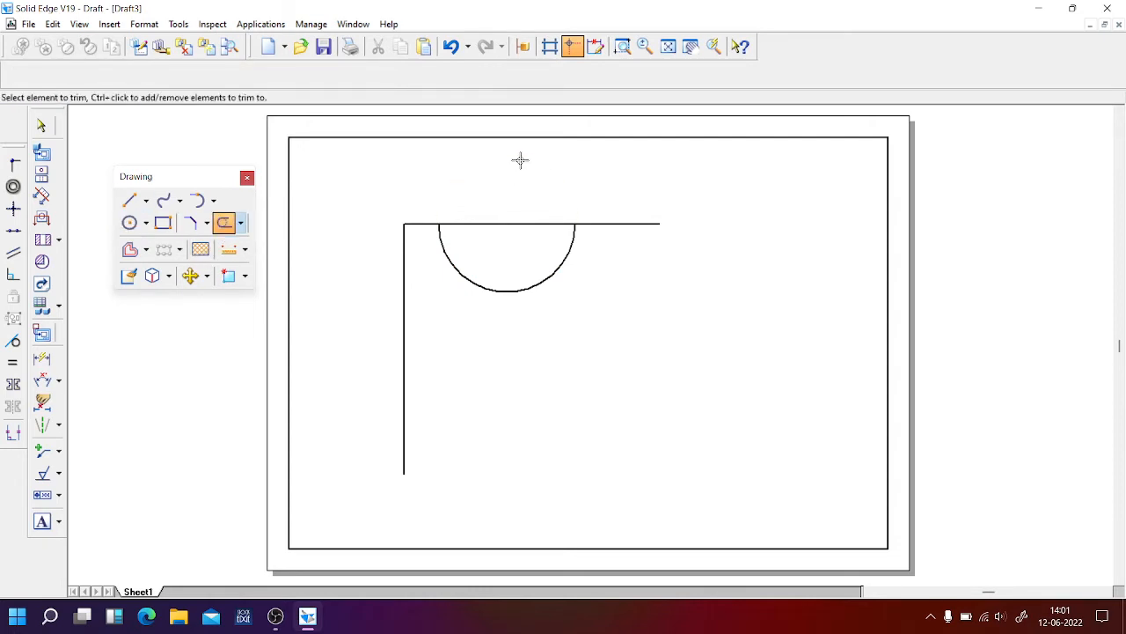
click(507, 224)
Draw a horizontal line below the notch across the left vertical line, and a vertical line crossing both horizontal lines near their right ends
click(129, 200)
click(370, 327)
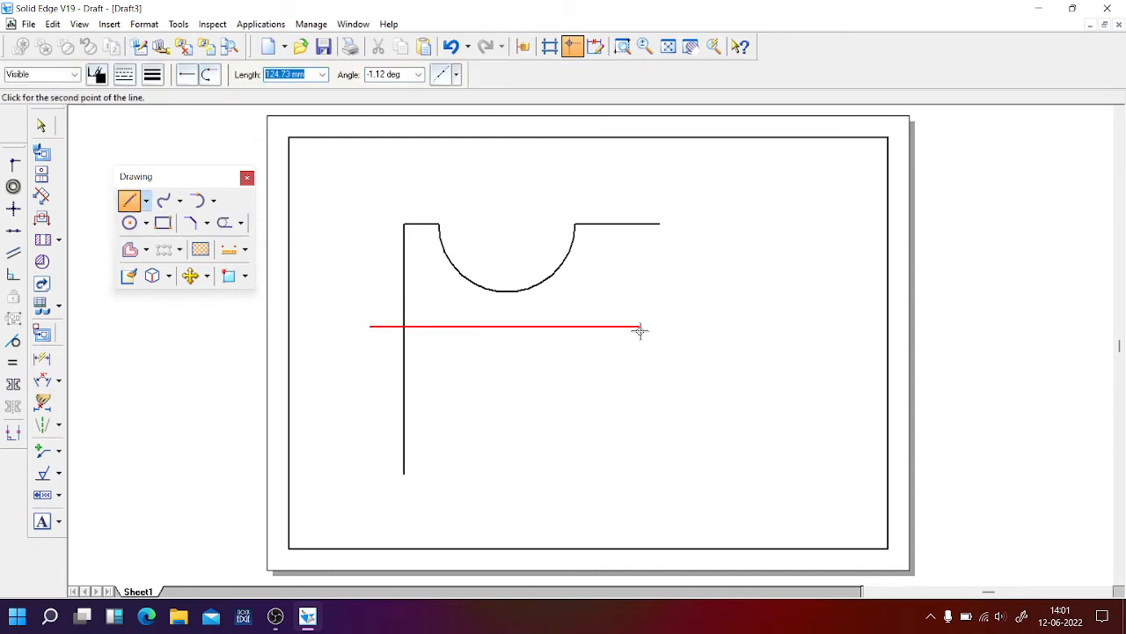
click(715, 326)
click(618, 186)
click(618, 384)
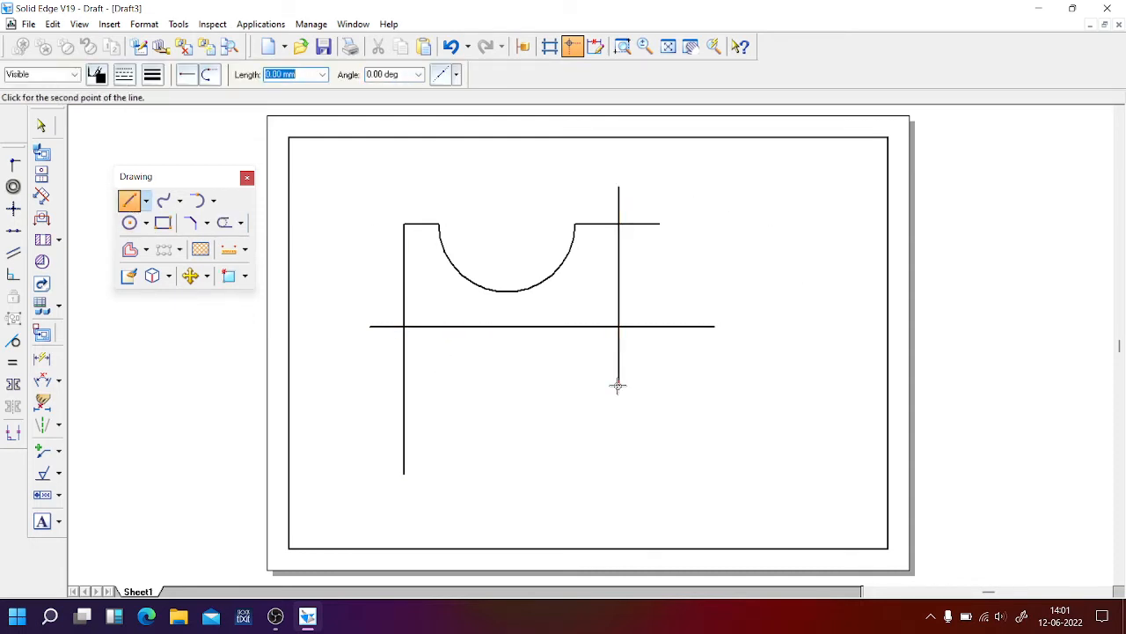
Trim all the overhanging line ends to leave a closed rectangular profile with the semicircular notch
click(225, 223)
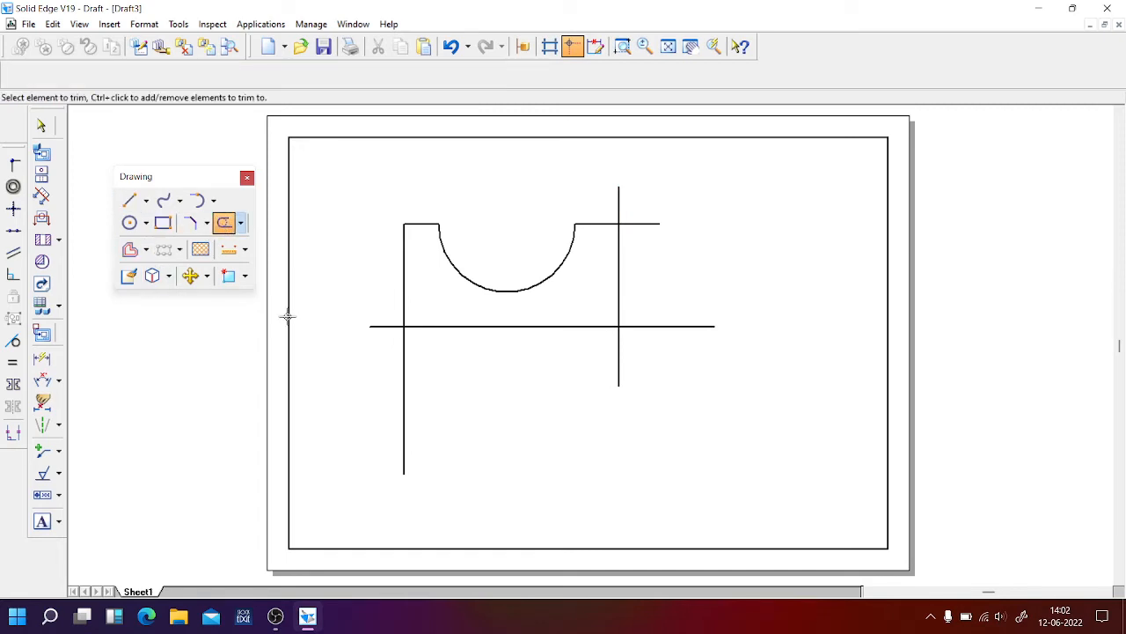
click(380, 327)
click(402, 413)
click(618, 377)
click(651, 325)
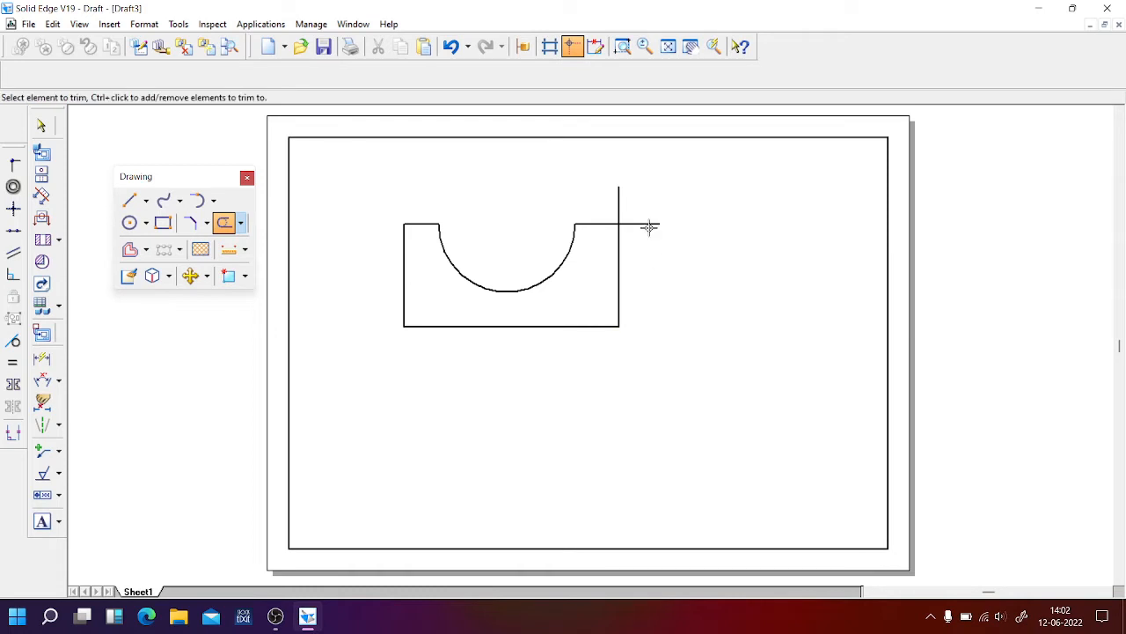
click(650, 224)
click(620, 196)
Draw two separate vertical lines below the notched profile, leaving a gap beneath its bottom edge
click(129, 200)
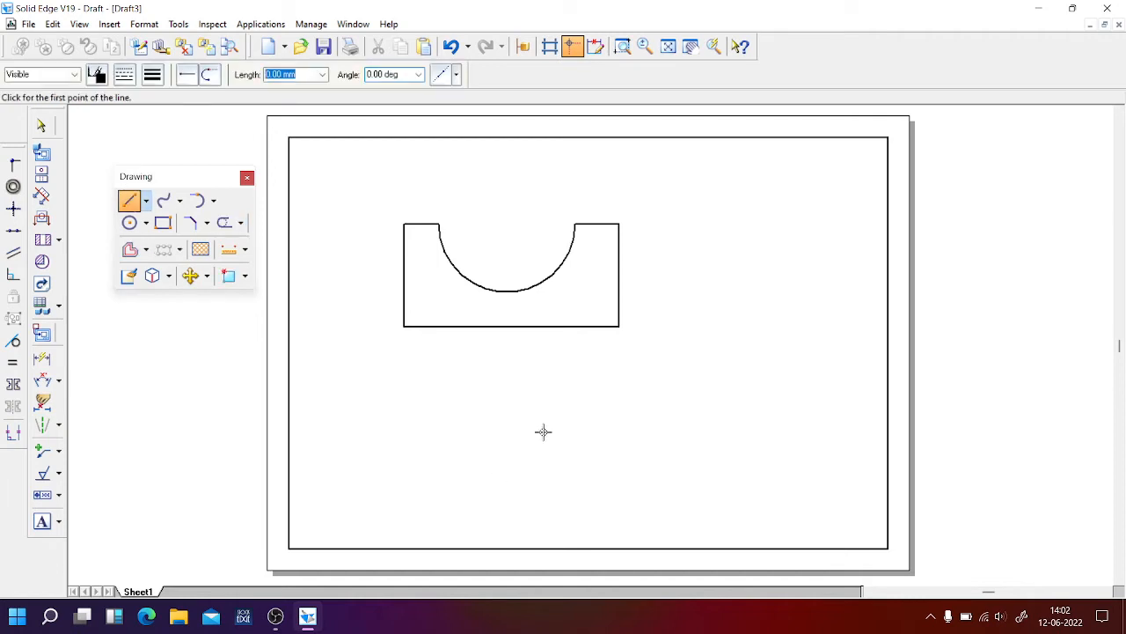
click(427, 361)
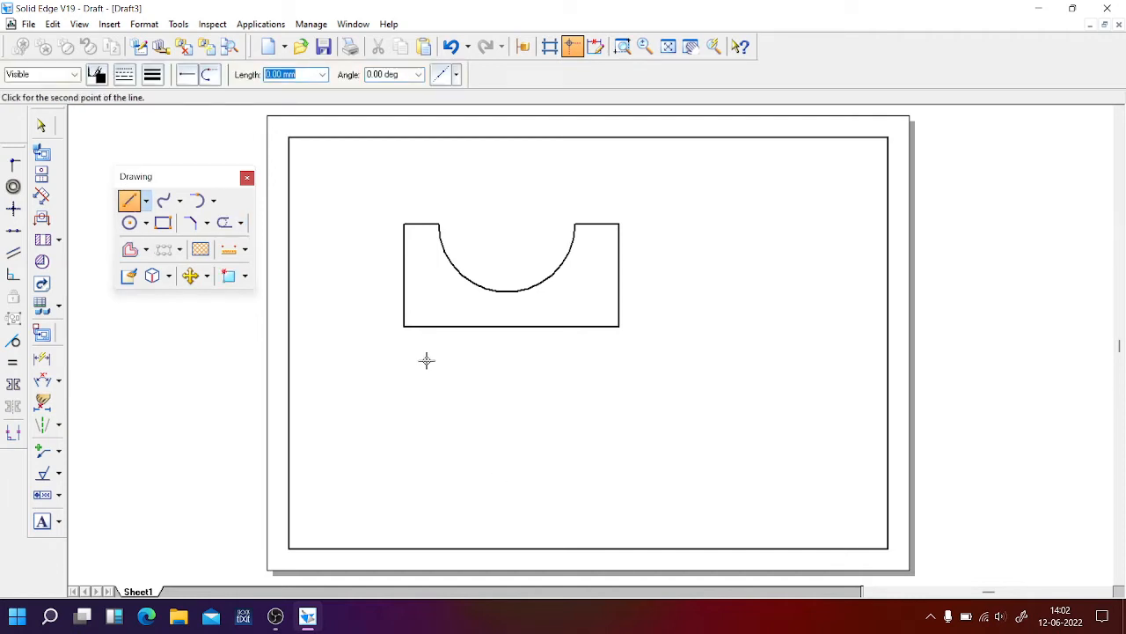
click(426, 487)
click(571, 361)
click(568, 483)
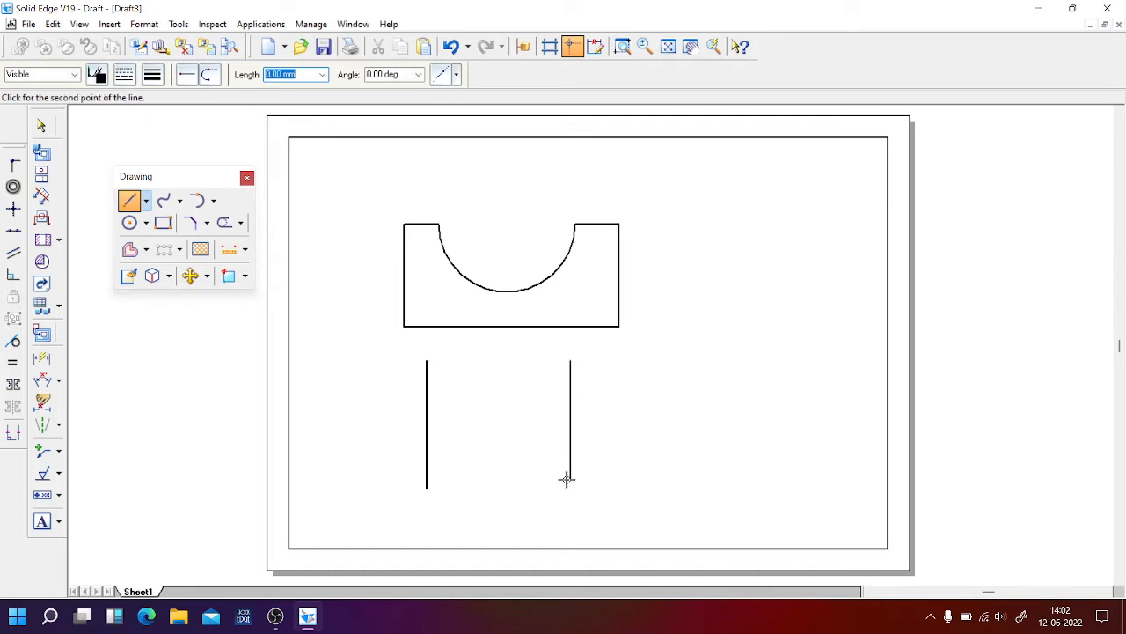
right_click(726, 470)
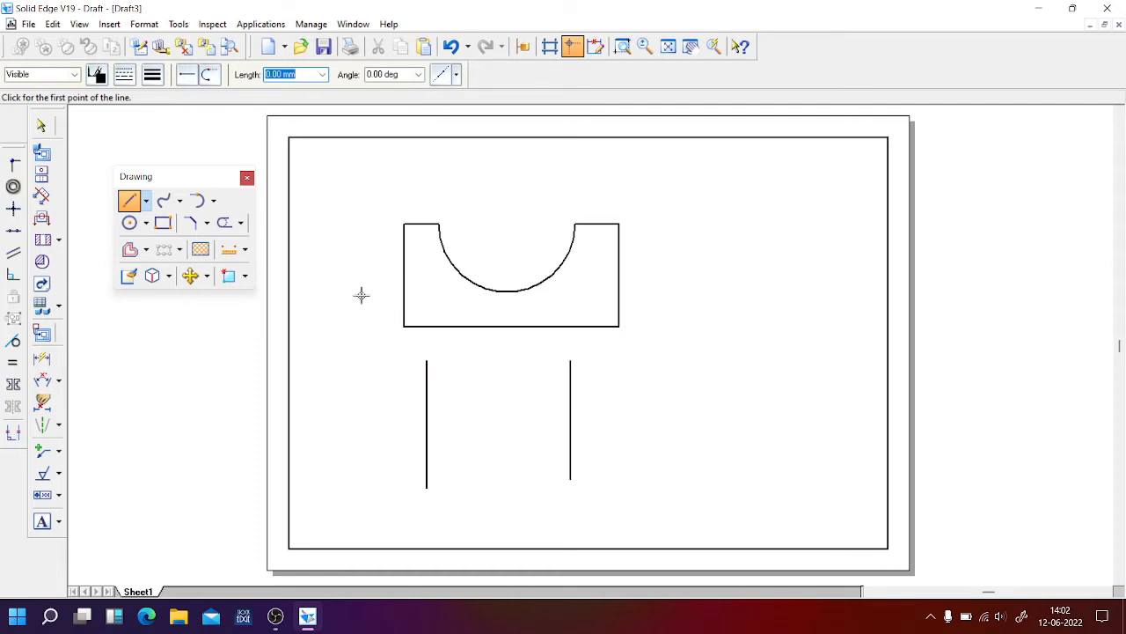
Use Extend to Next to lengthen both vertical lines up to the profile's bottom edge, and again up to its top edge and notch arc
click(243, 225)
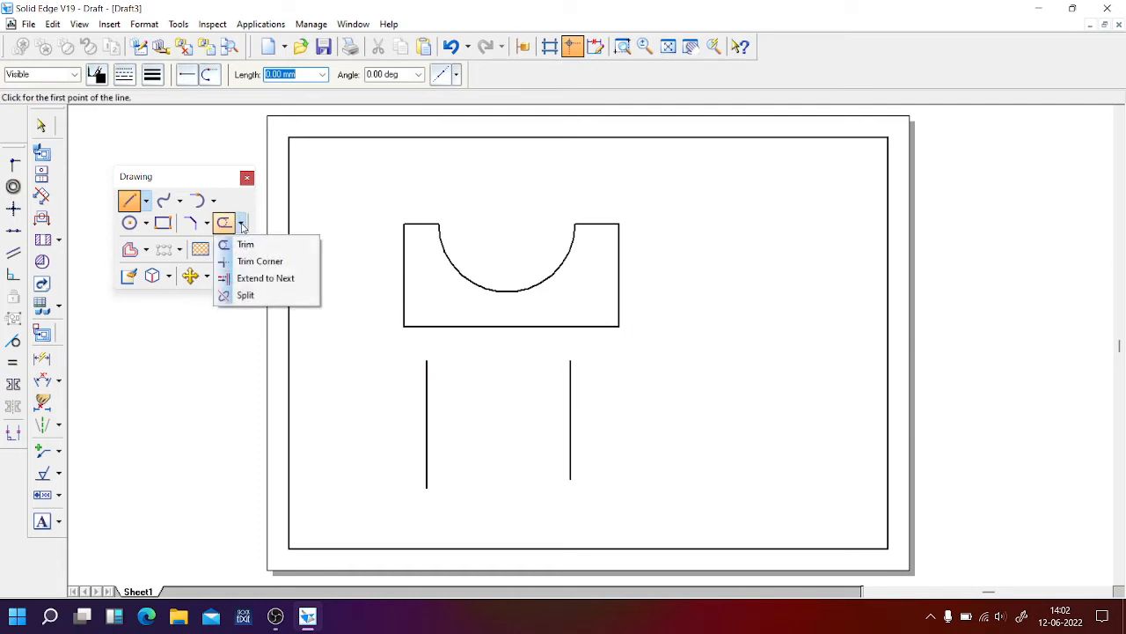
click(242, 225)
click(244, 275)
click(244, 224)
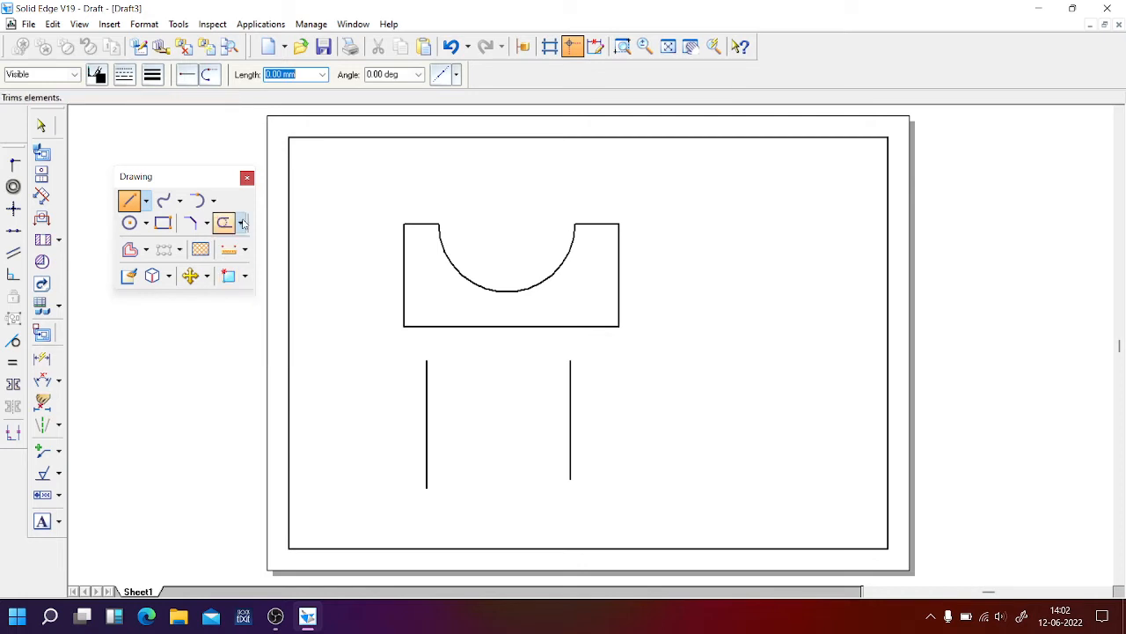
click(243, 224)
click(284, 280)
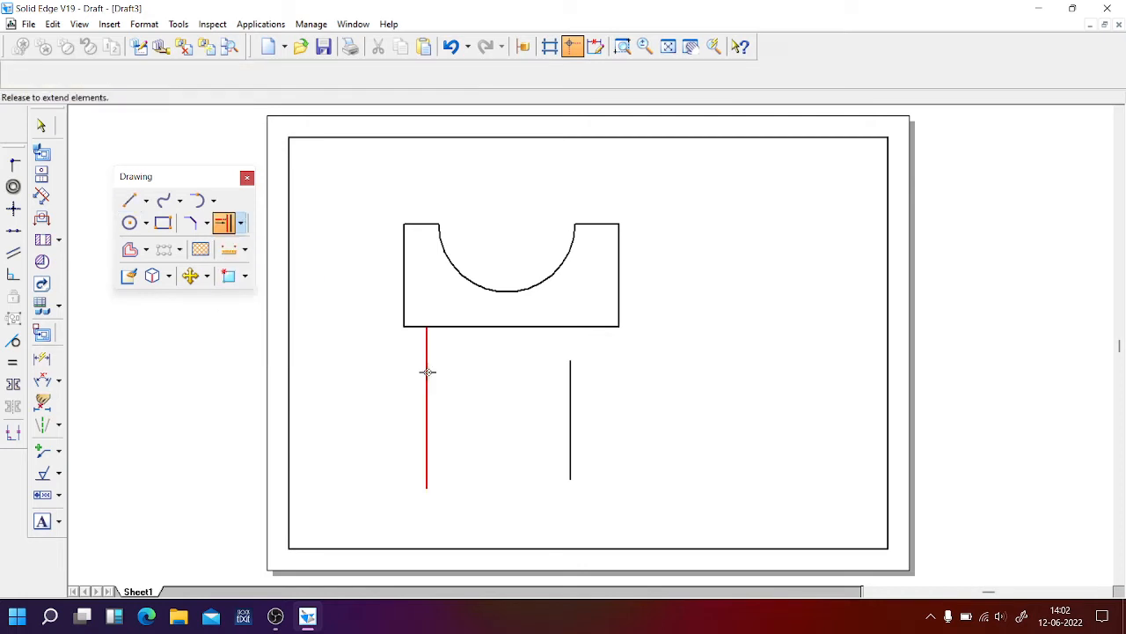
click(426, 373)
click(571, 391)
click(572, 389)
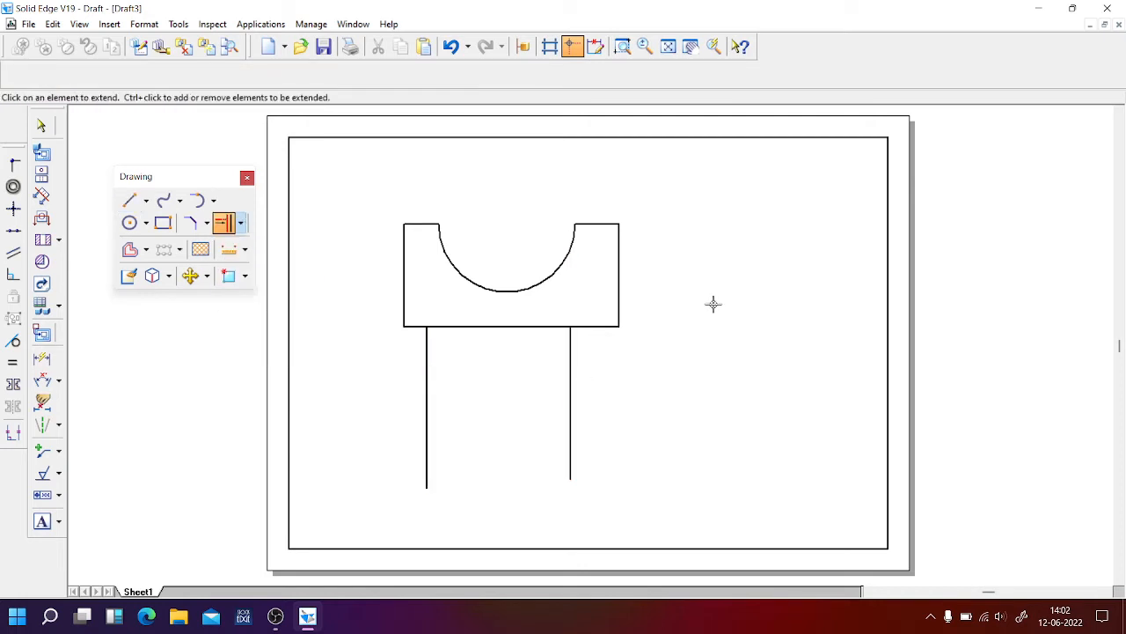
click(573, 349)
click(425, 352)
Delete the notched profile and the two extended lines from the sheet
click(42, 126)
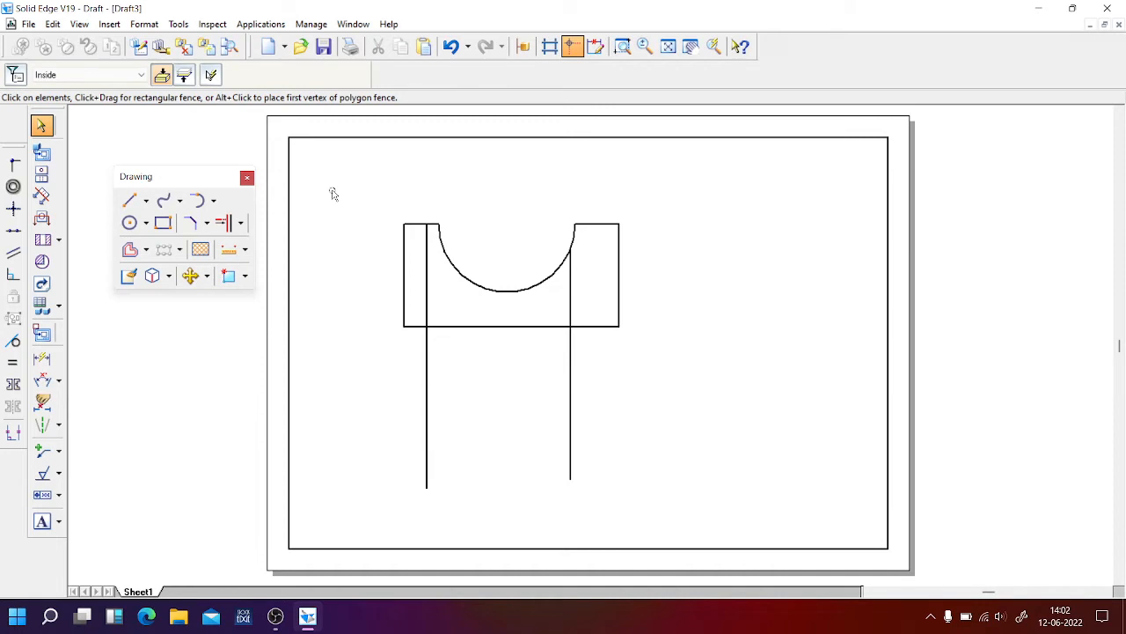
drag(333, 194, 737, 520)
key(Delete)
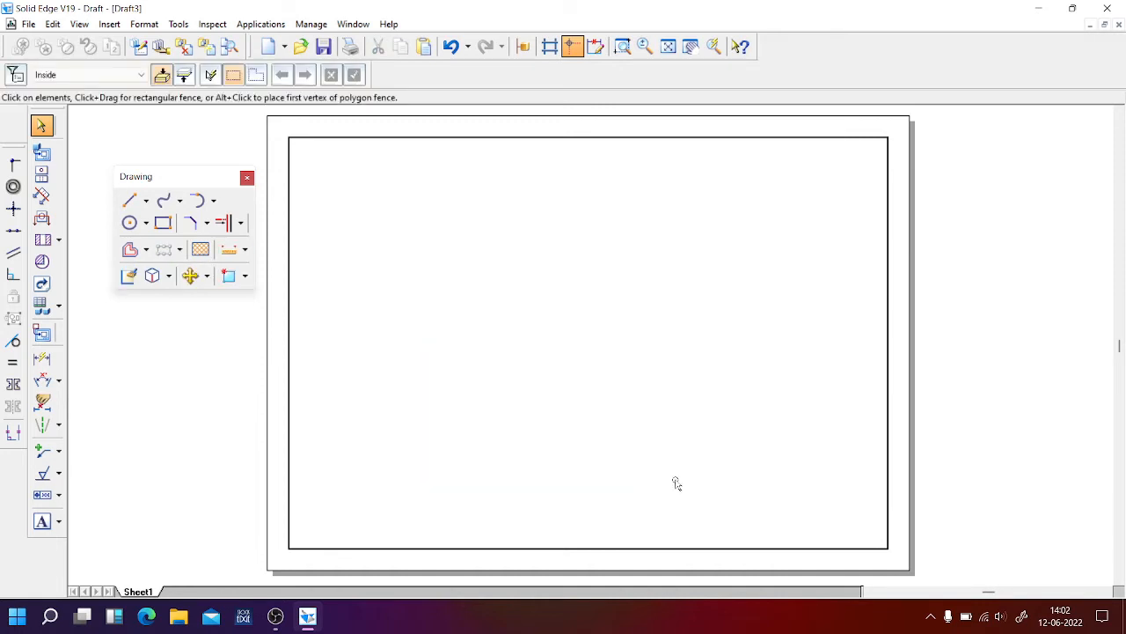
Draw a long horizontal line near the top of the sheet and a circle about 46 mm in diameter near the lower right corner
click(129, 200)
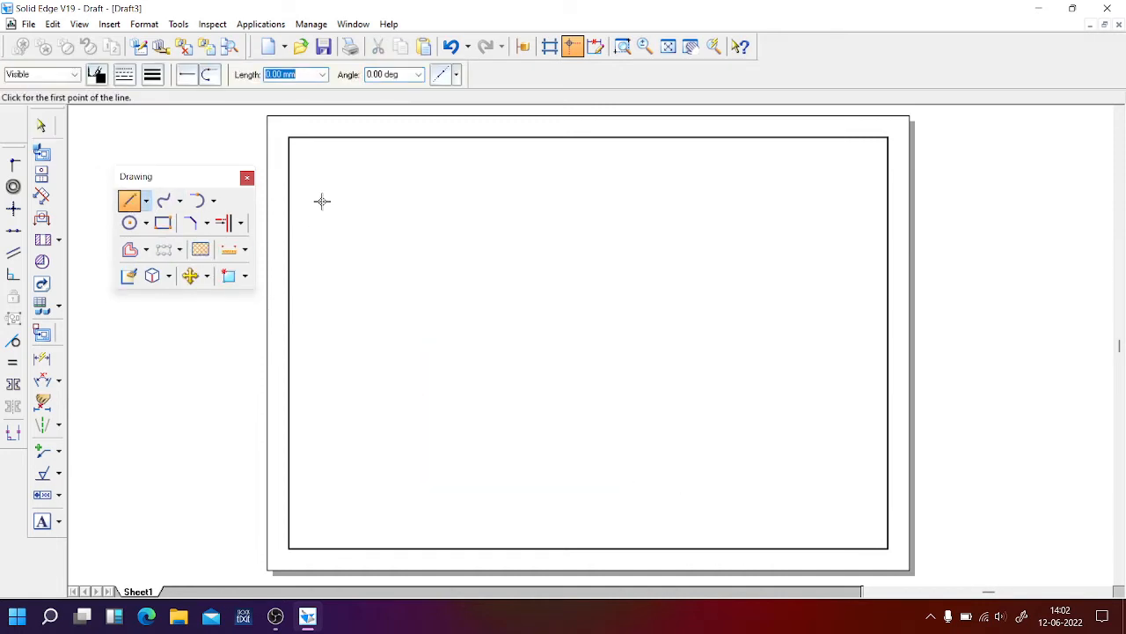
click(317, 194)
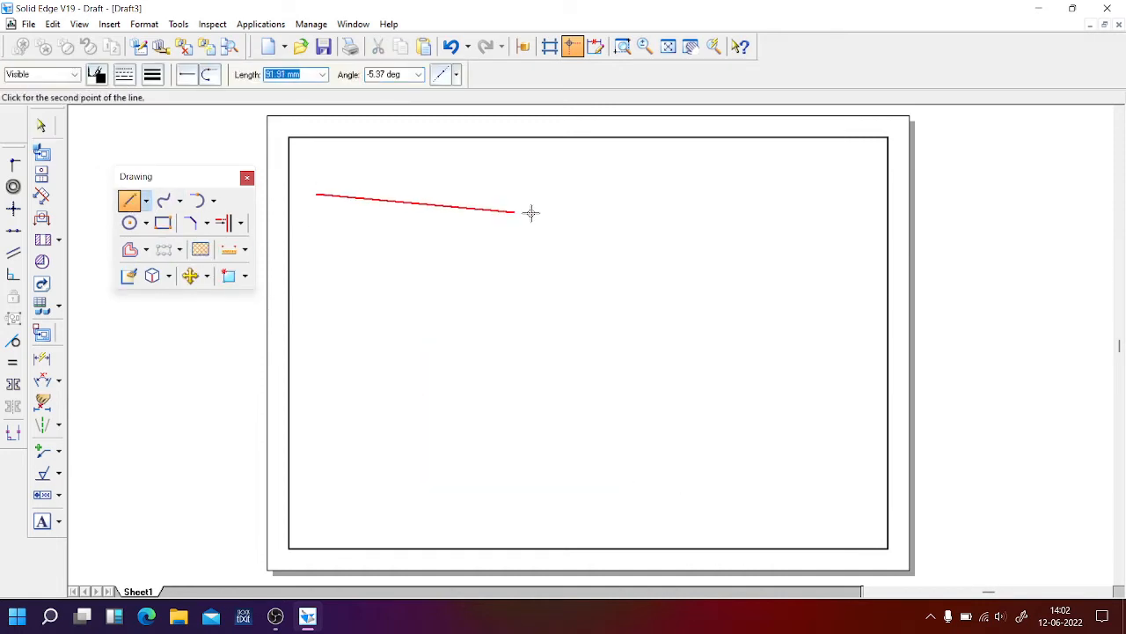
click(757, 193)
right_click(757, 194)
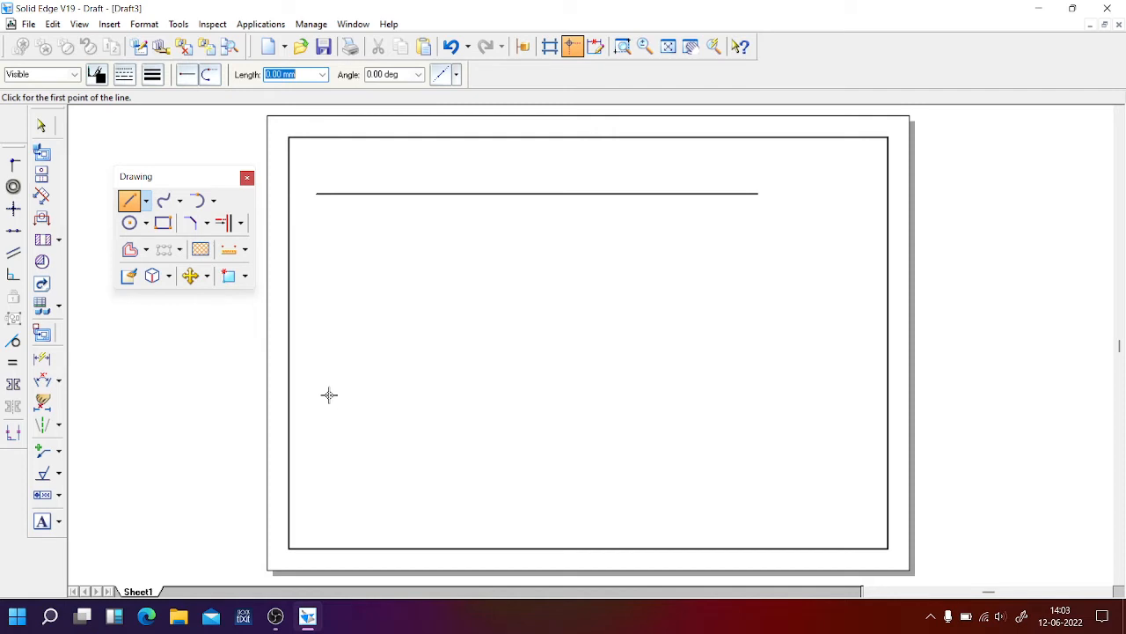
click(129, 223)
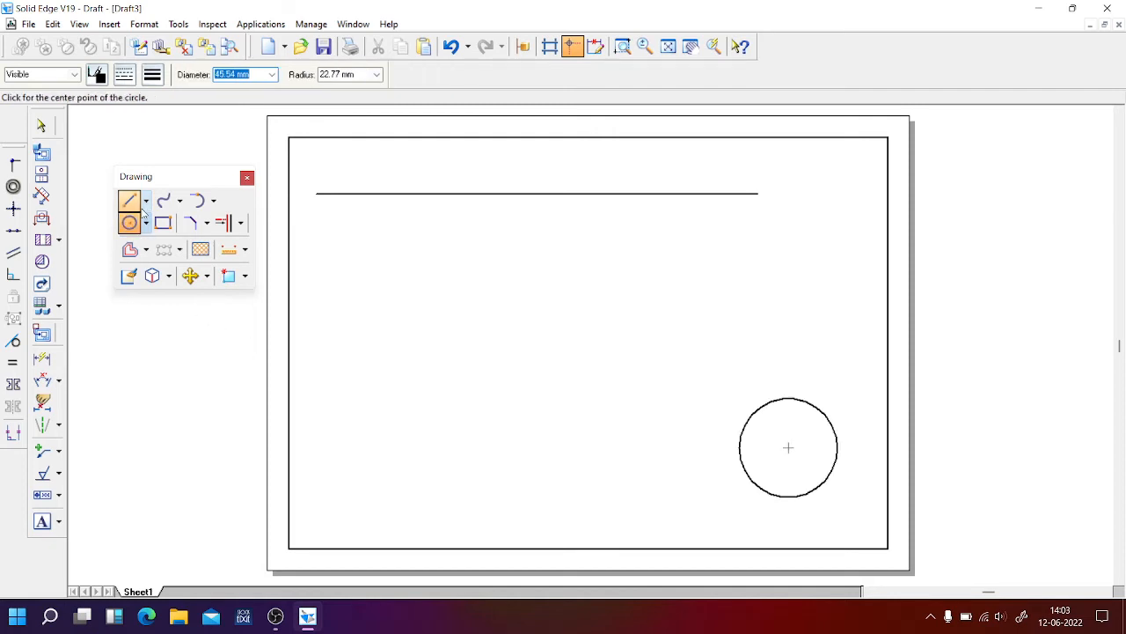
Offset the horizontal line downward six times at a 20 mm distance to form evenly spaced parallel lines
click(130, 250)
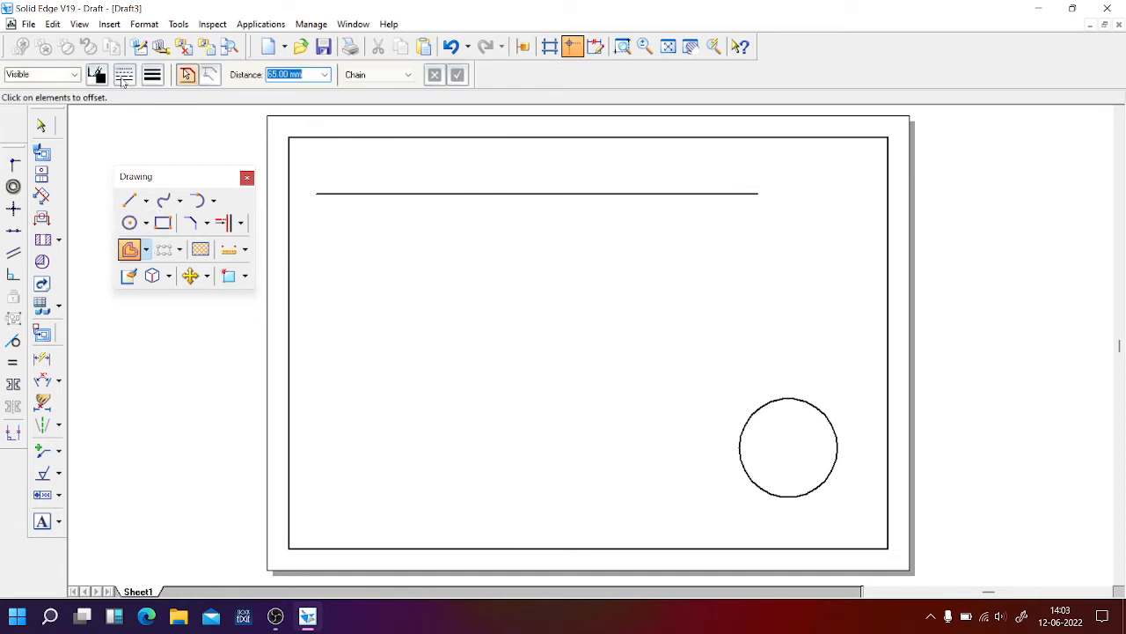
text(20)
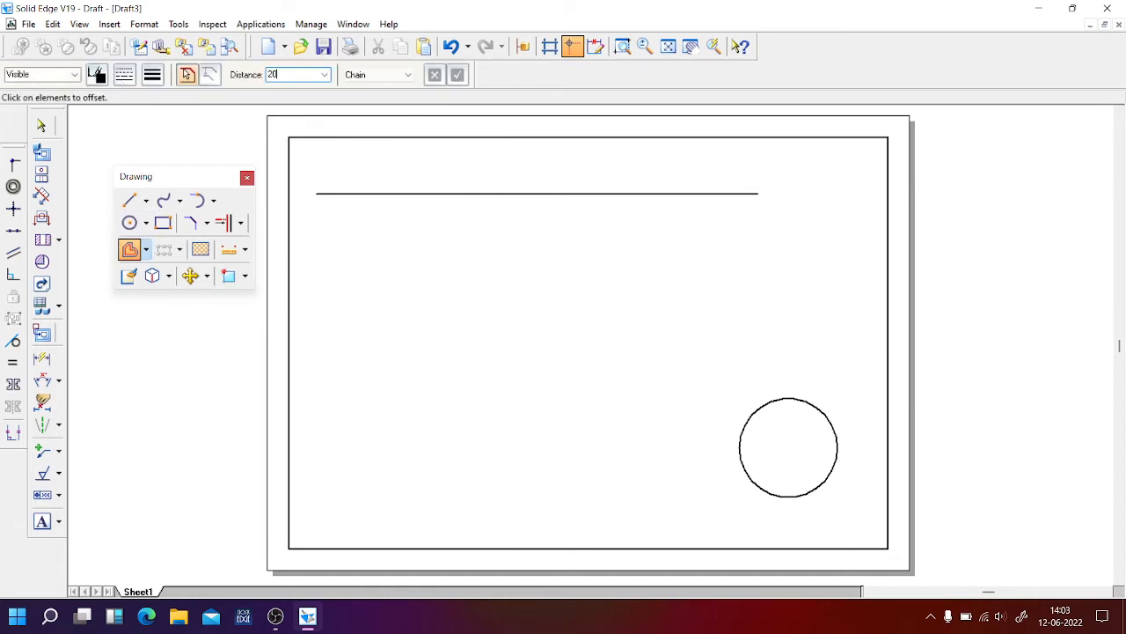
click(422, 195)
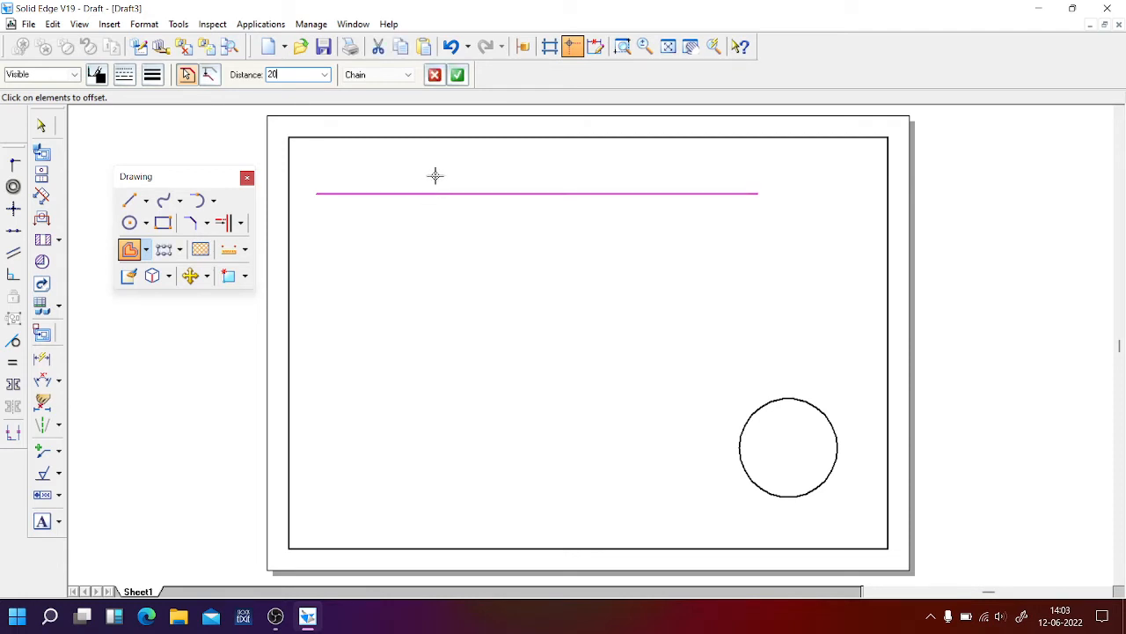
click(459, 75)
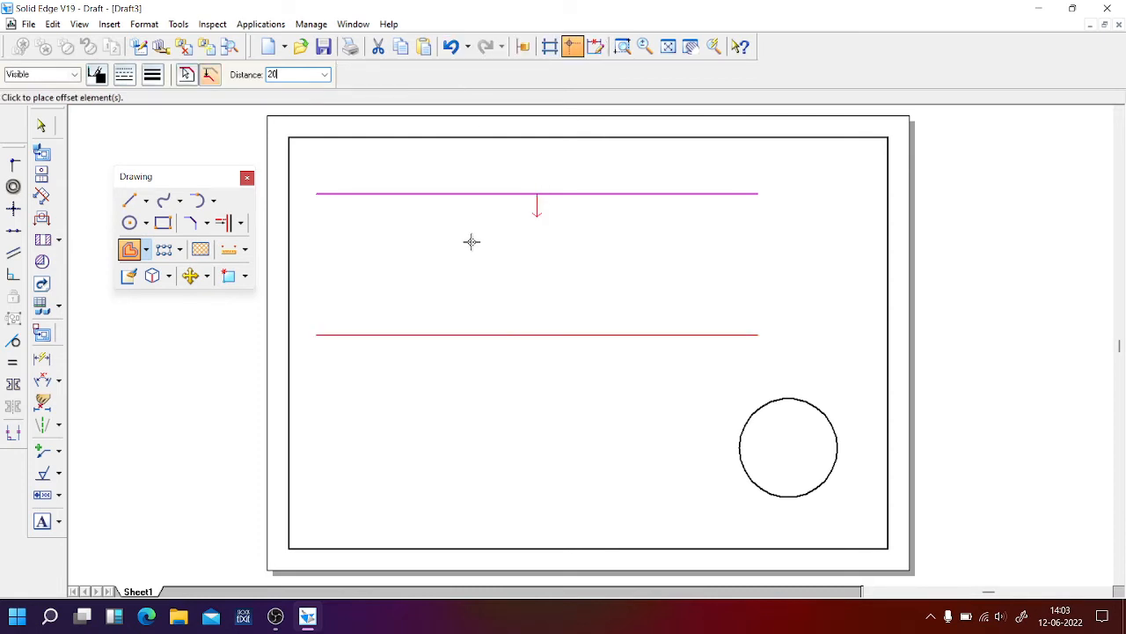
key(Return)
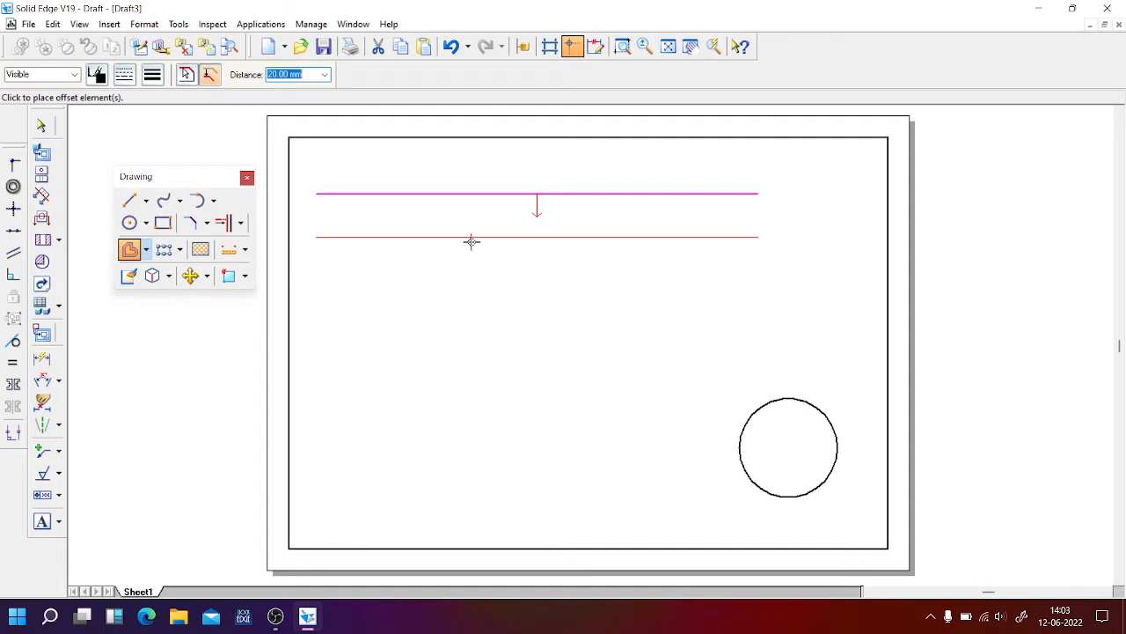
click(471, 241)
click(476, 306)
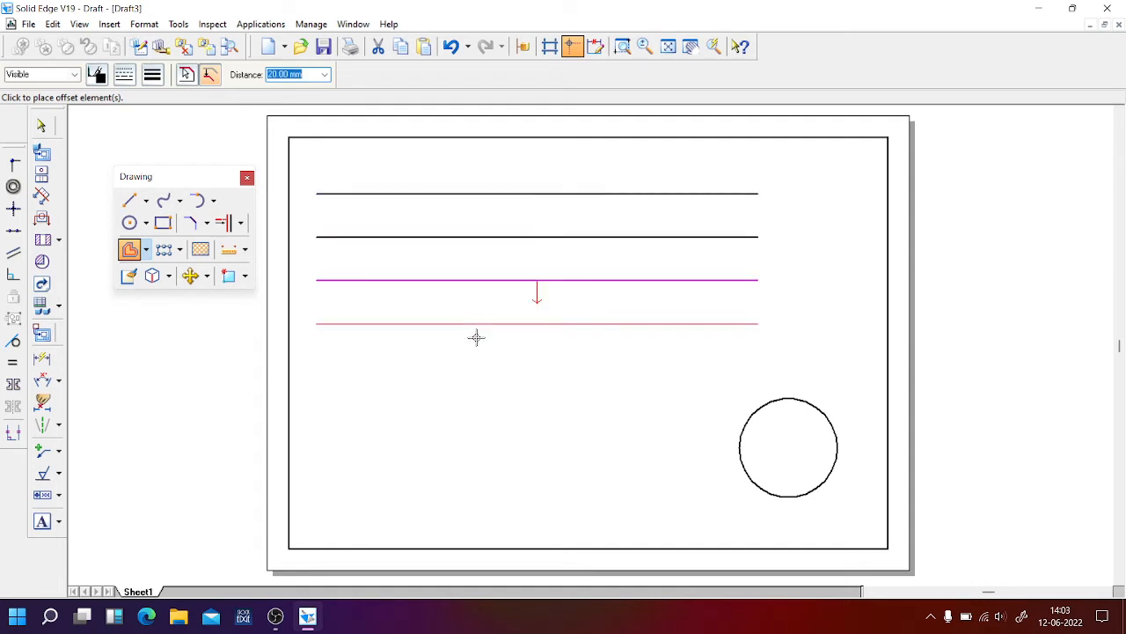
click(475, 337)
click(476, 369)
click(474, 413)
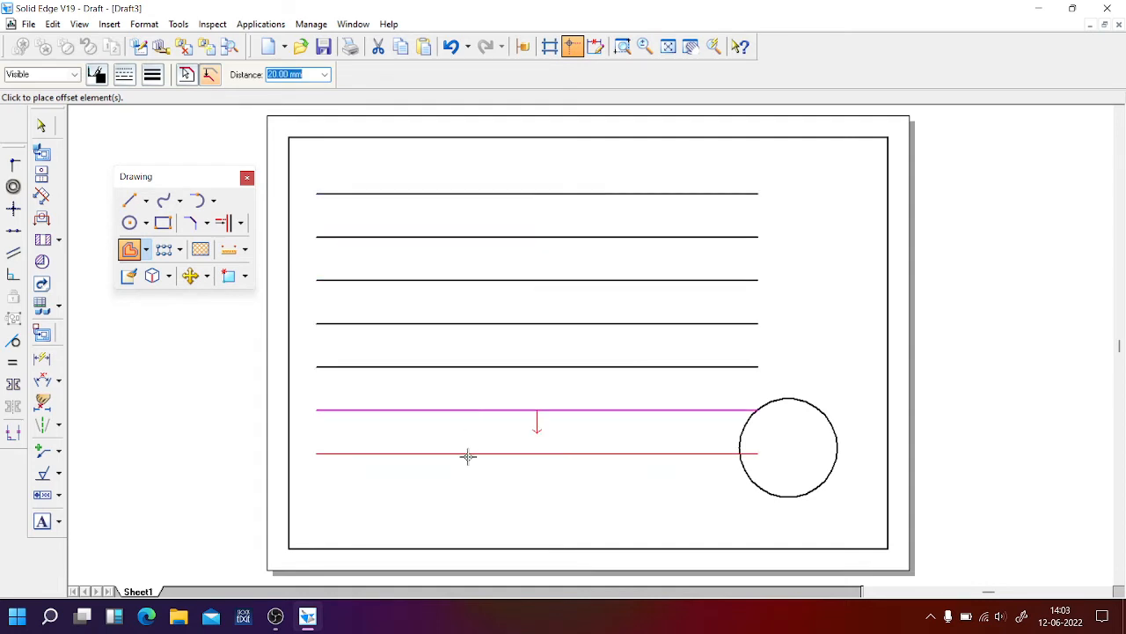
click(467, 455)
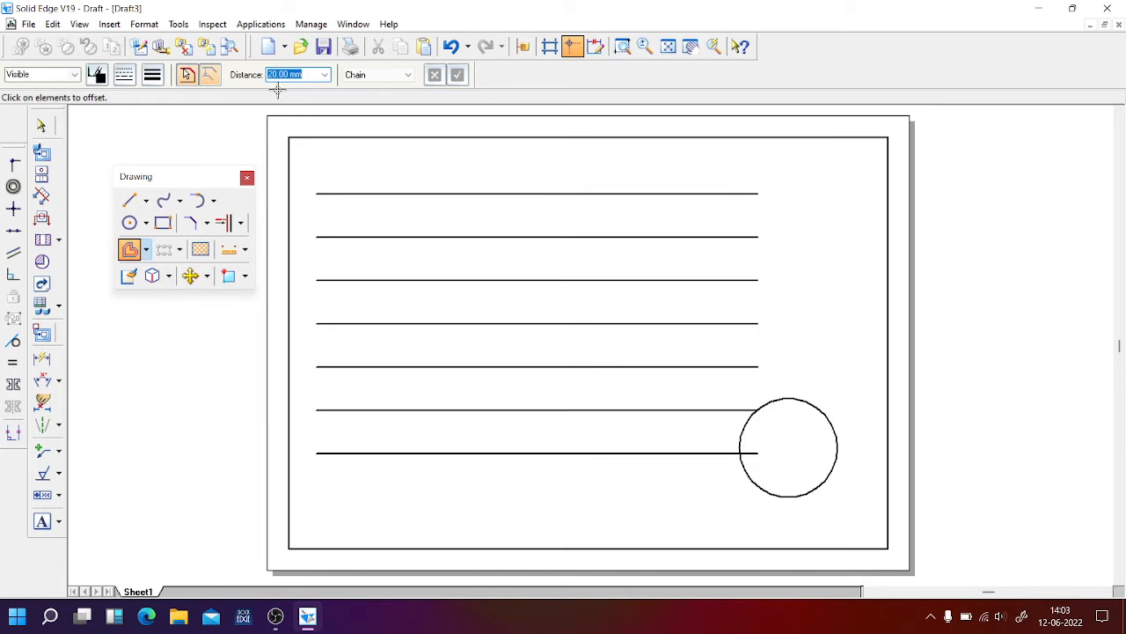
Offset the circle by 5 mm, placing two concentric copies inside it and three outside
text(5)
key(Return)
click(817, 410)
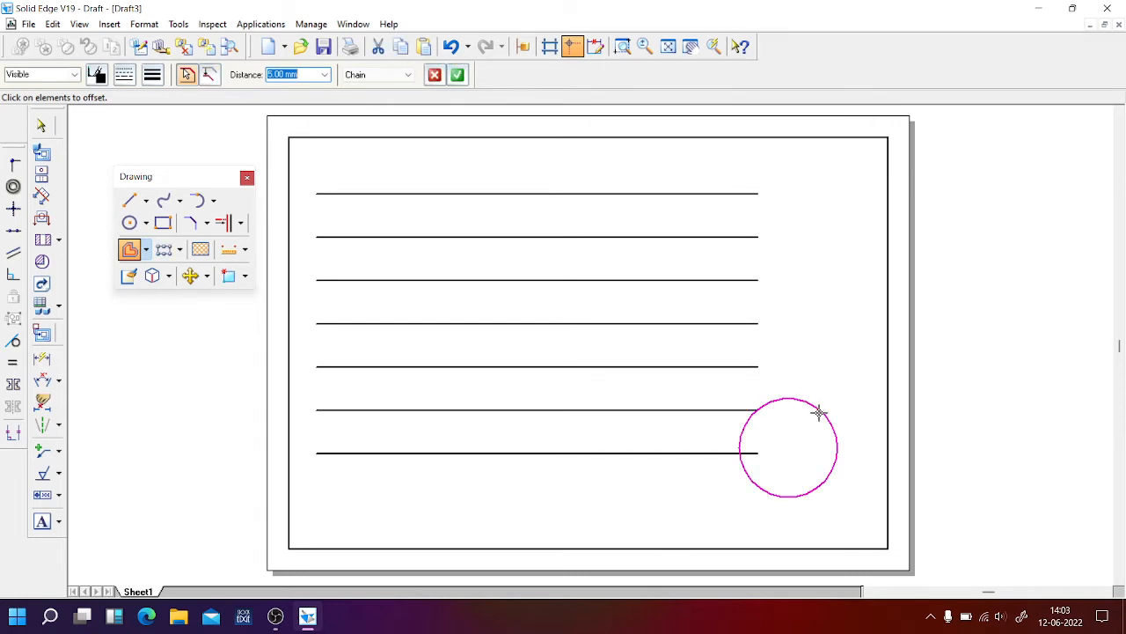
click(459, 75)
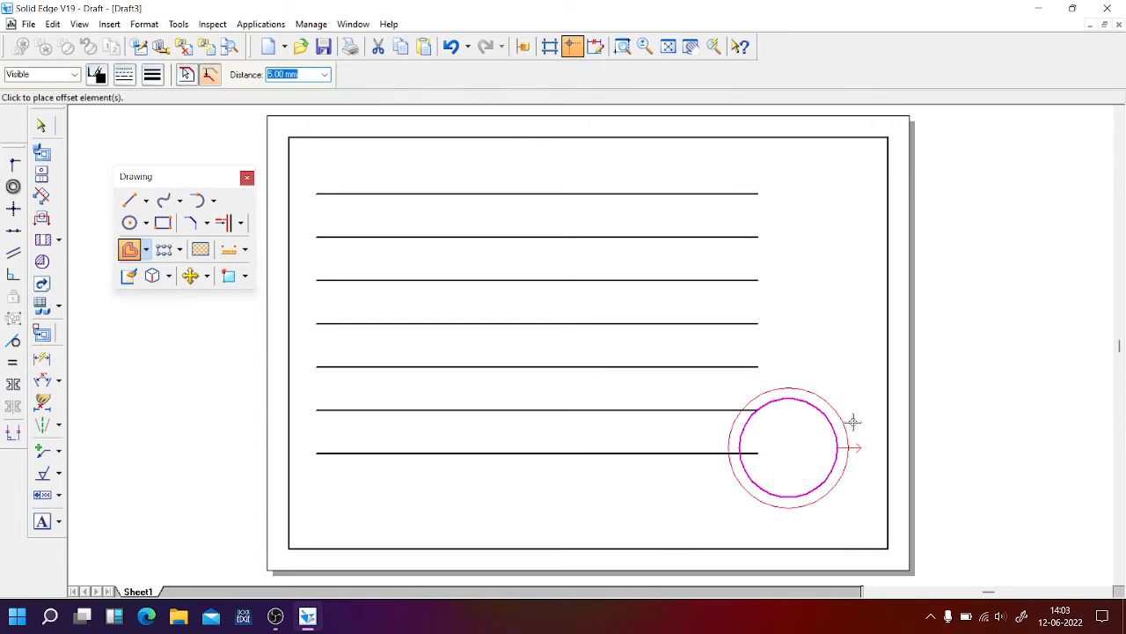
click(773, 453)
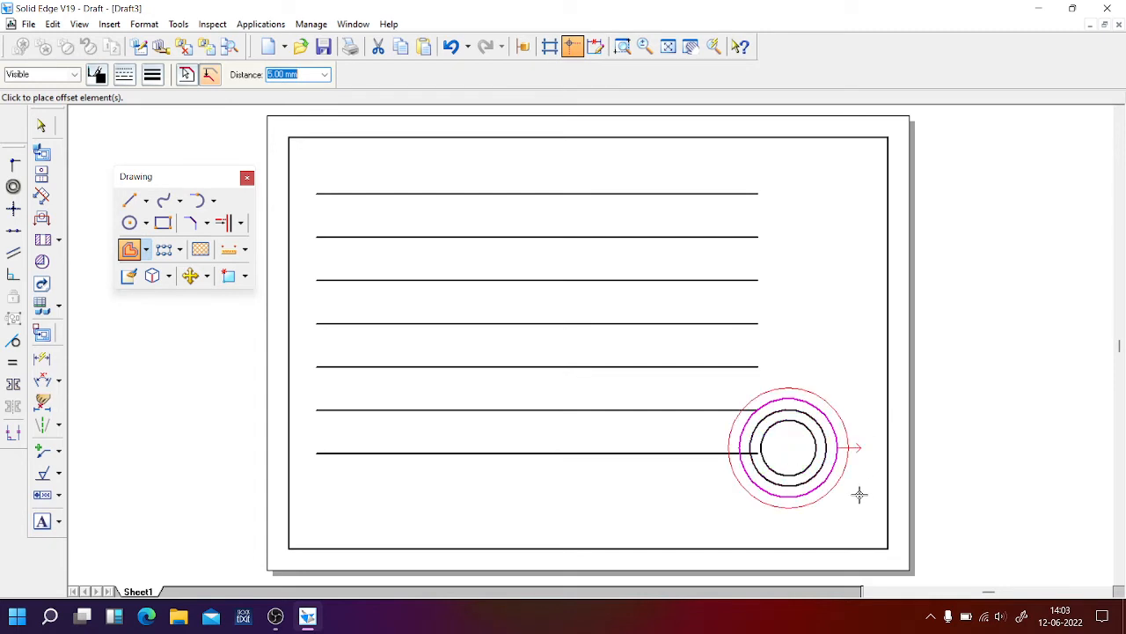
click(837, 358)
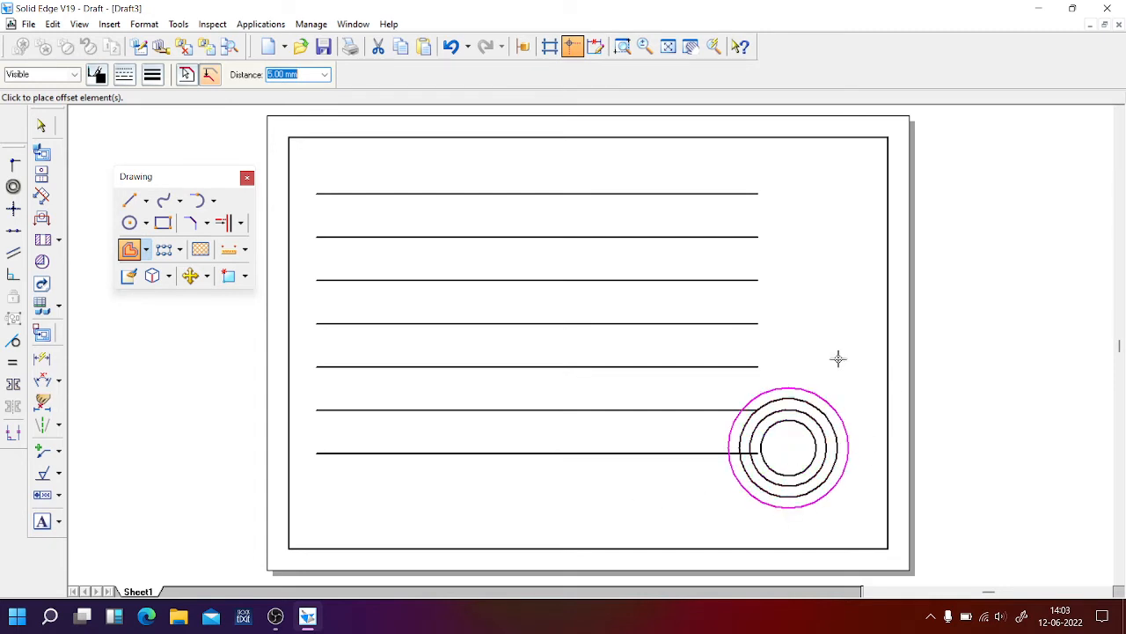
click(862, 372)
click(862, 372)
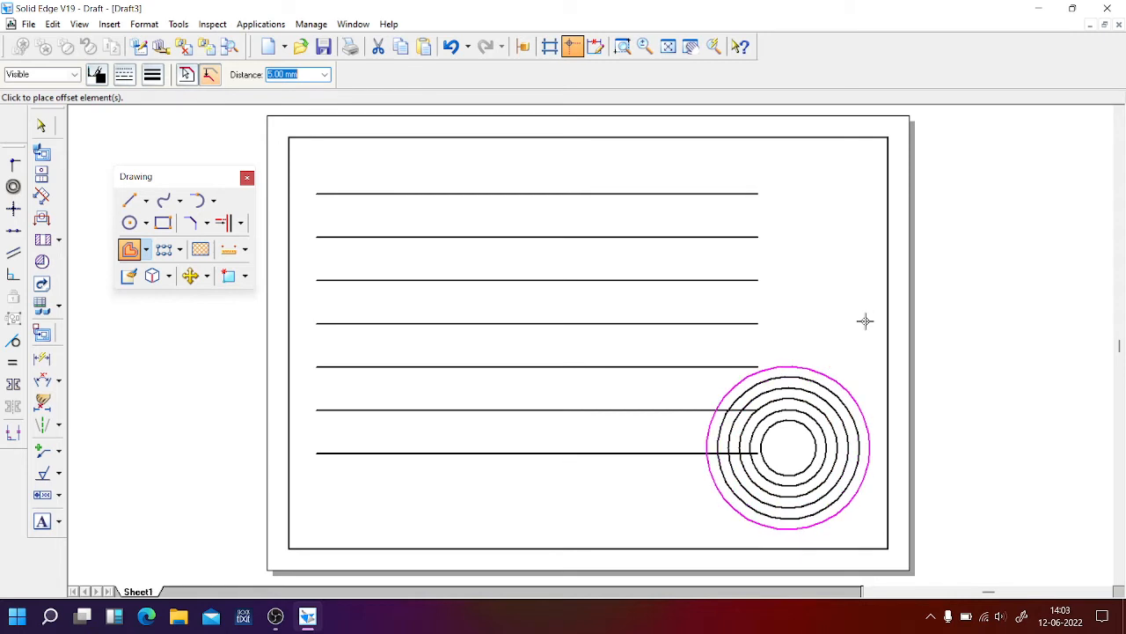
right_click(470, 470)
Delete the two inner offset circles and the two smaller outer offset circles one by one
click(42, 126)
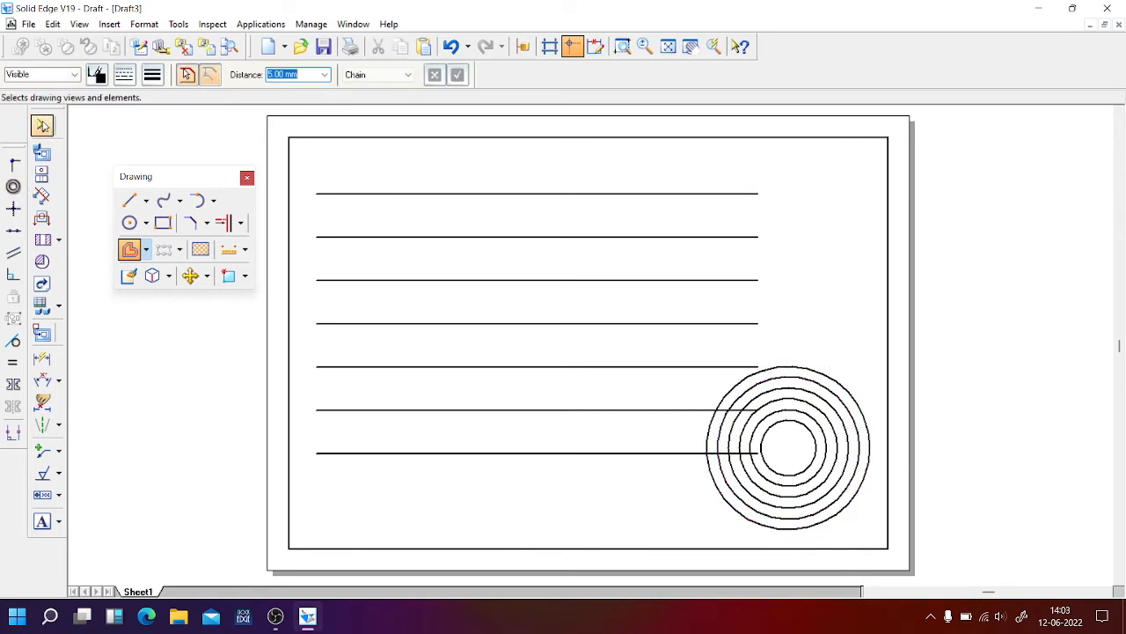
click(744, 493)
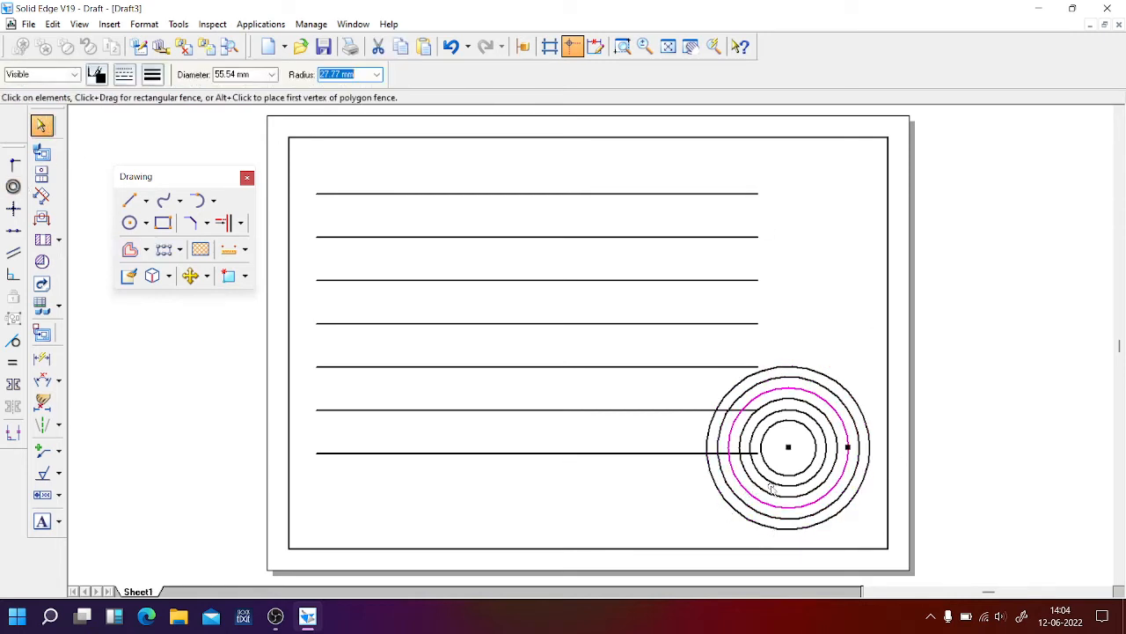
key(Delete)
click(774, 471)
key(Delete)
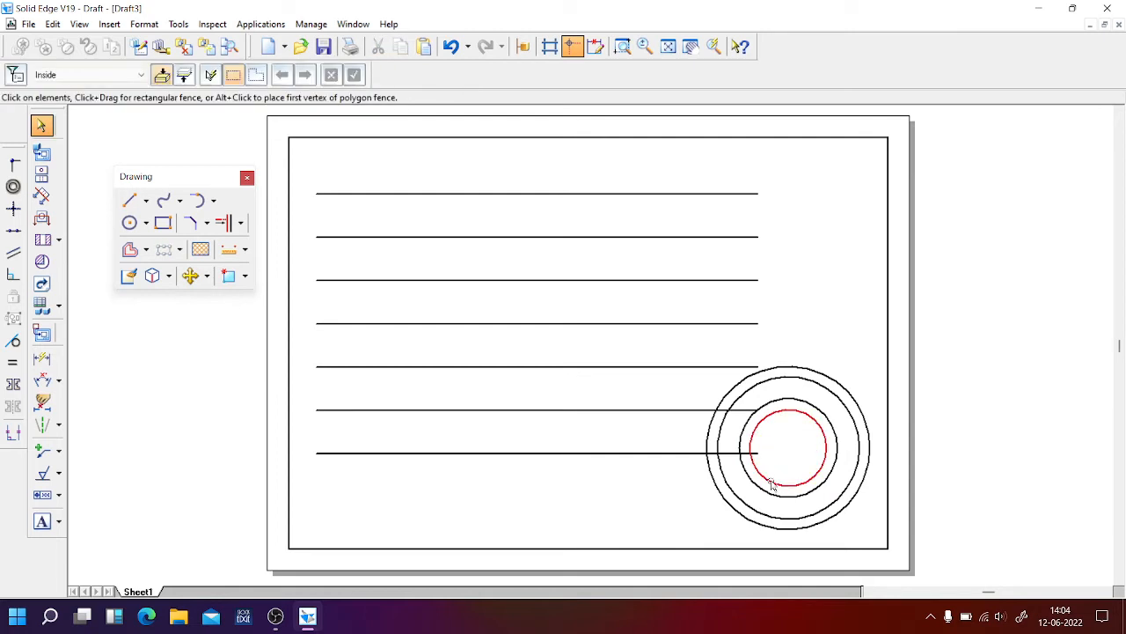
click(770, 482)
key(Delete)
click(770, 493)
click(747, 506)
key(Delete)
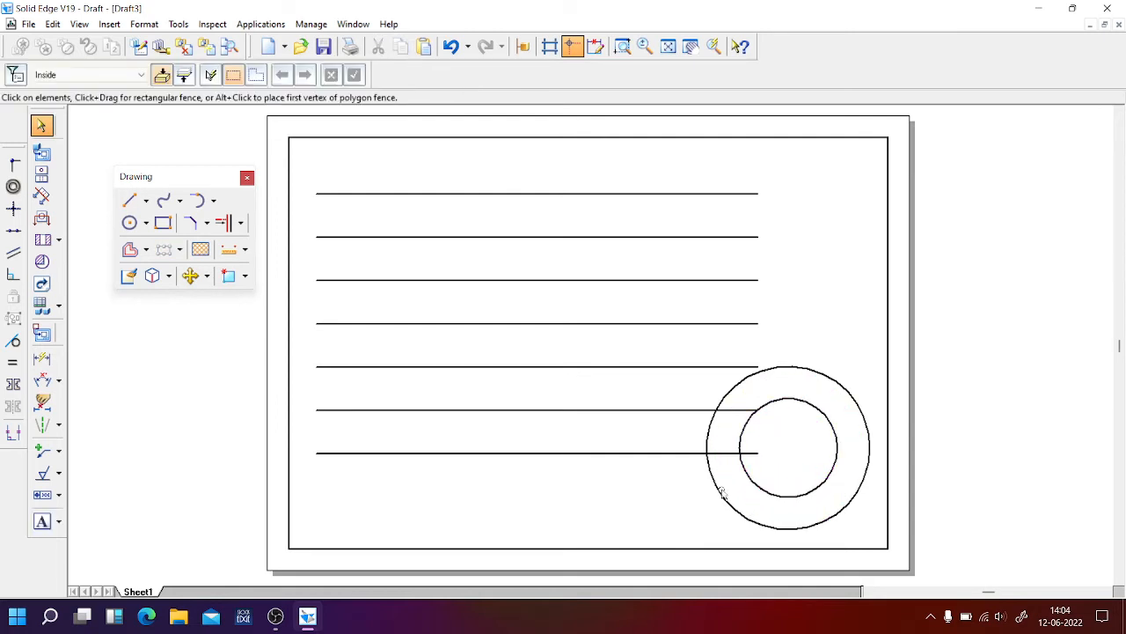
Delete all the parallel lines and the two remaining circles from the sheet
drag(296, 165, 868, 539)
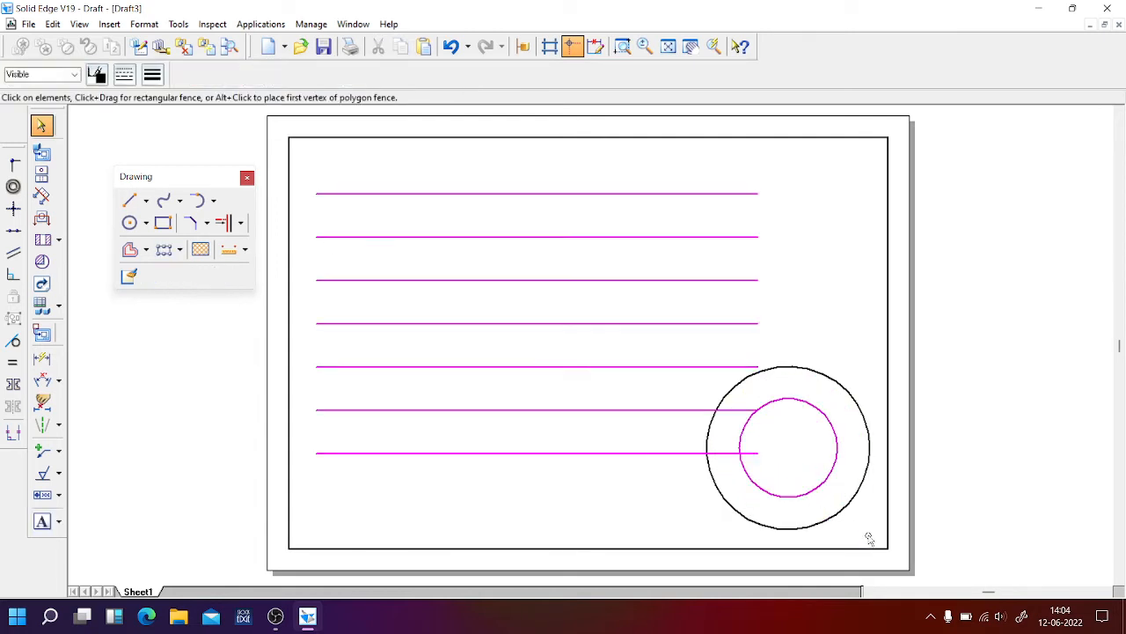
key(Delete)
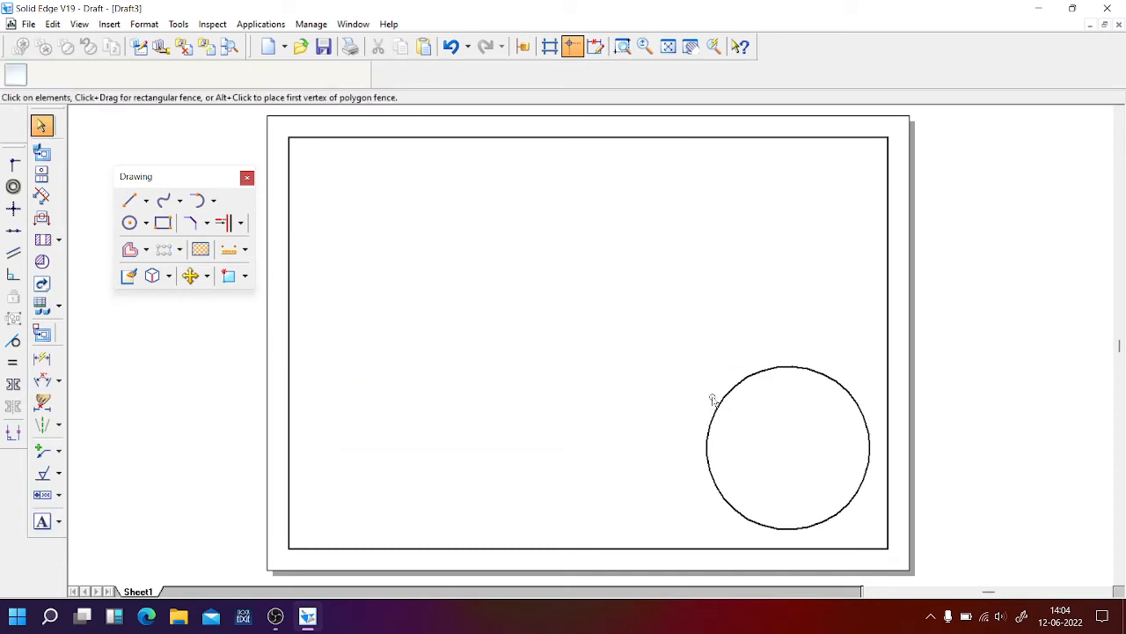
click(719, 404)
key(Delete)
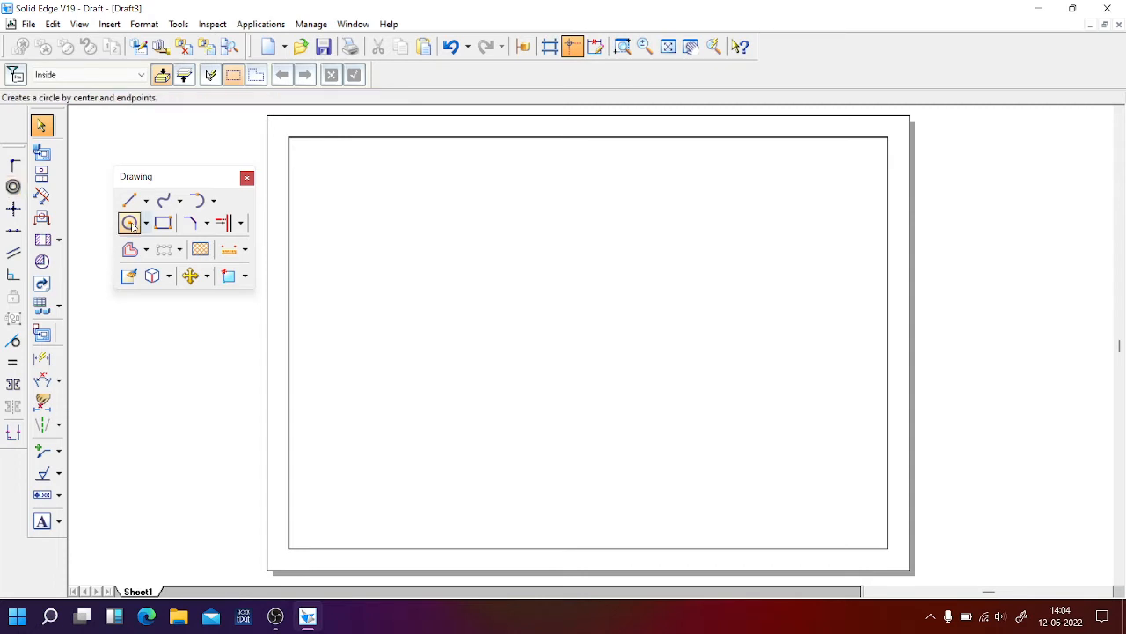
Draw a horizontal rectangle about 108 mm wide above the middle of the sheet and fill it with 45° section lines
click(161, 223)
click(467, 245)
click(701, 244)
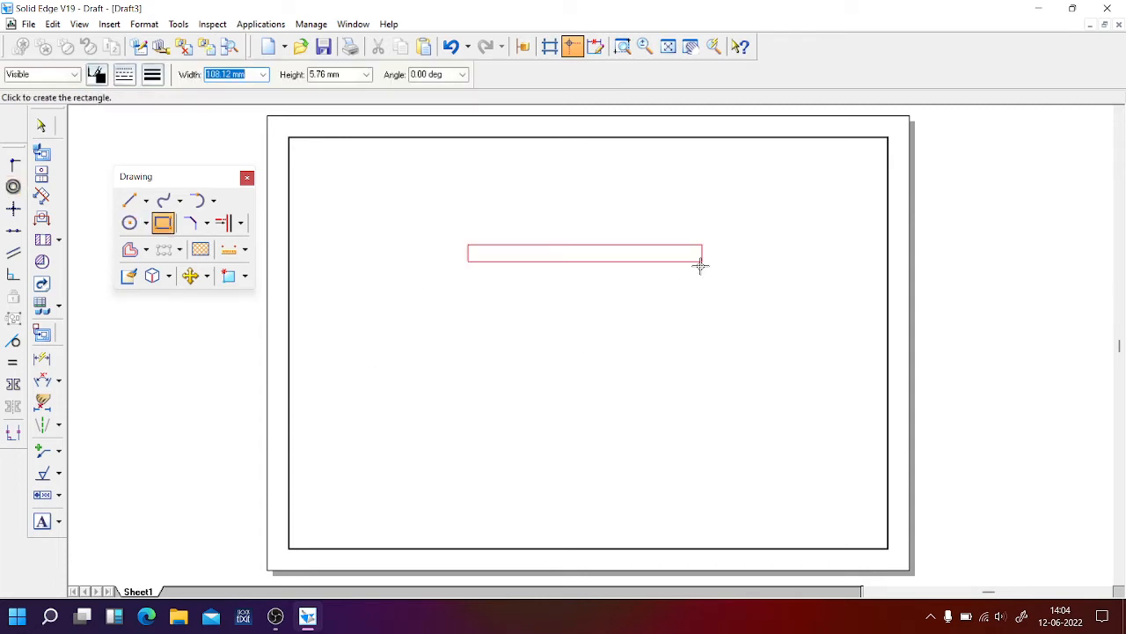
click(701, 328)
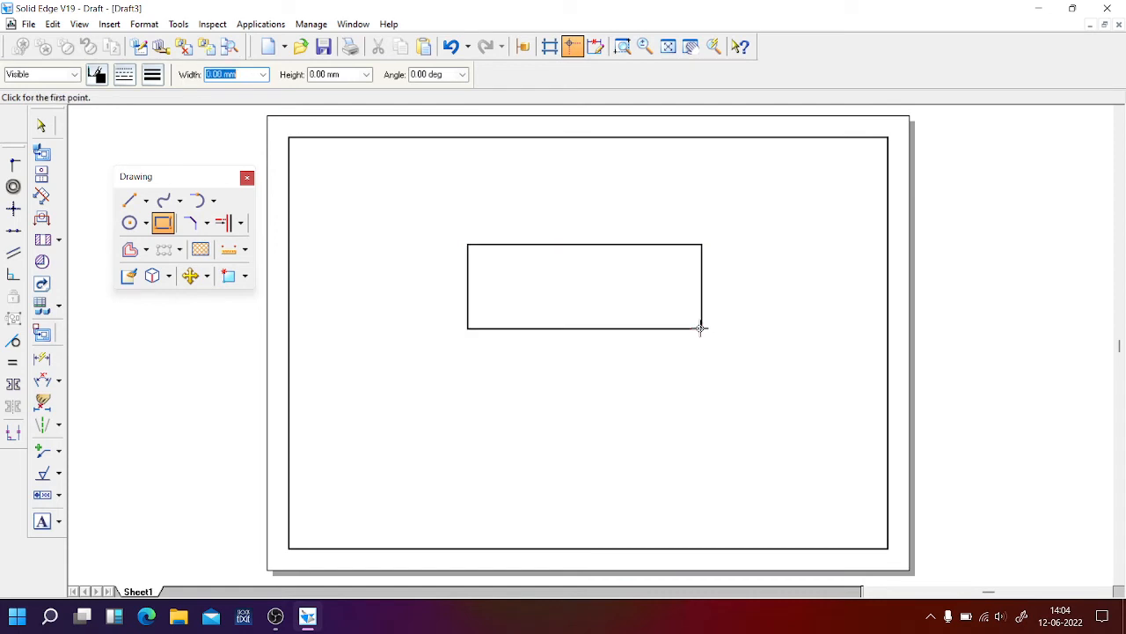
click(202, 251)
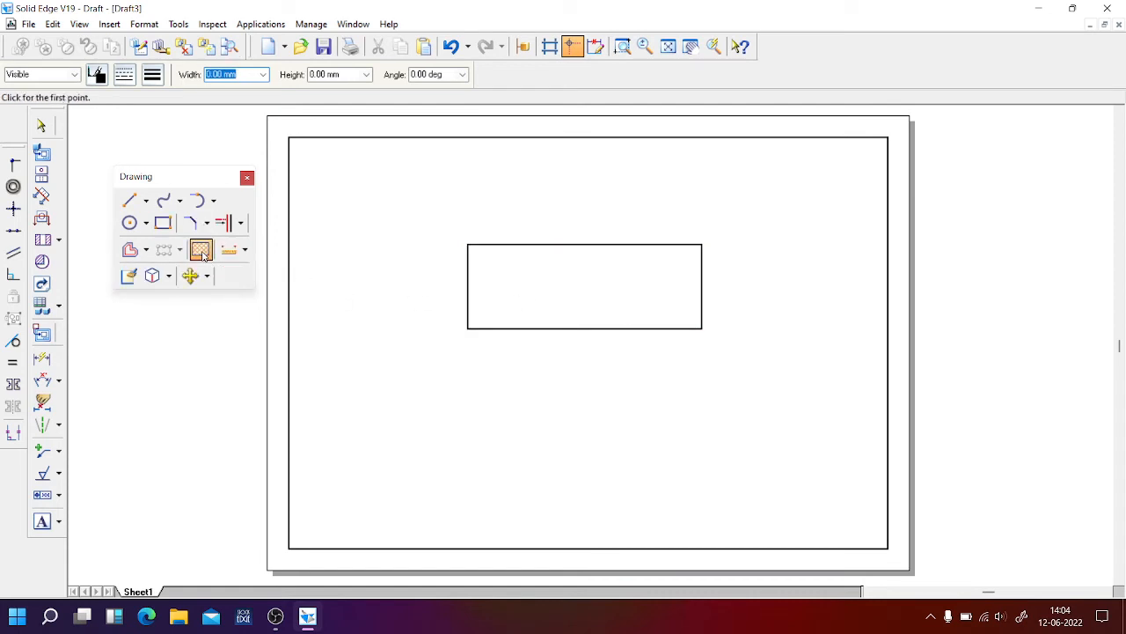
click(530, 276)
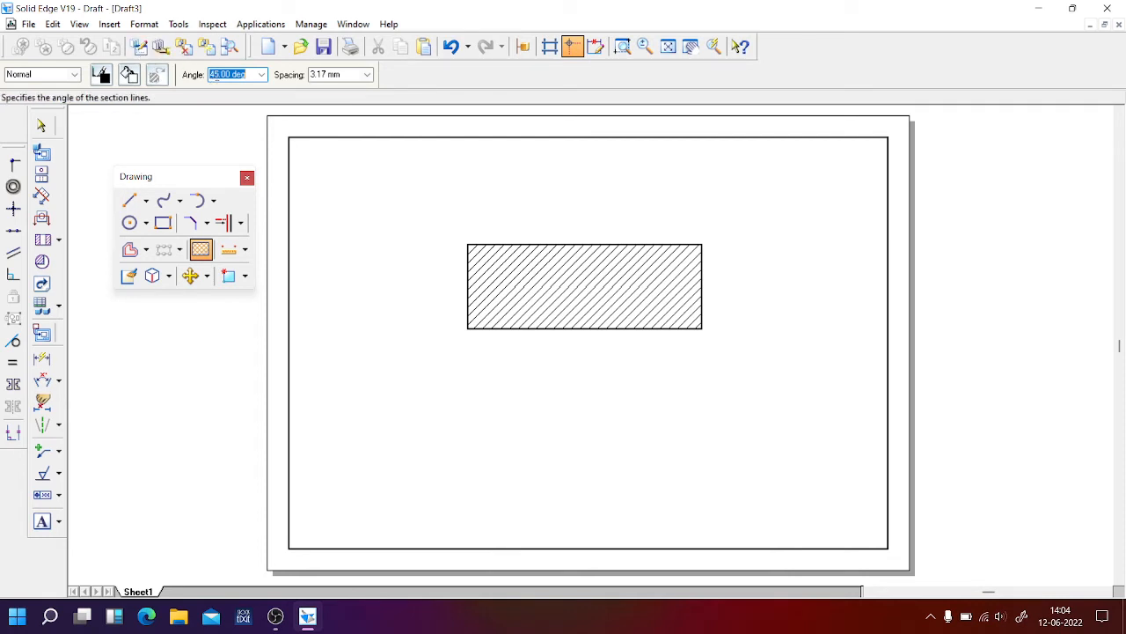
click(261, 76)
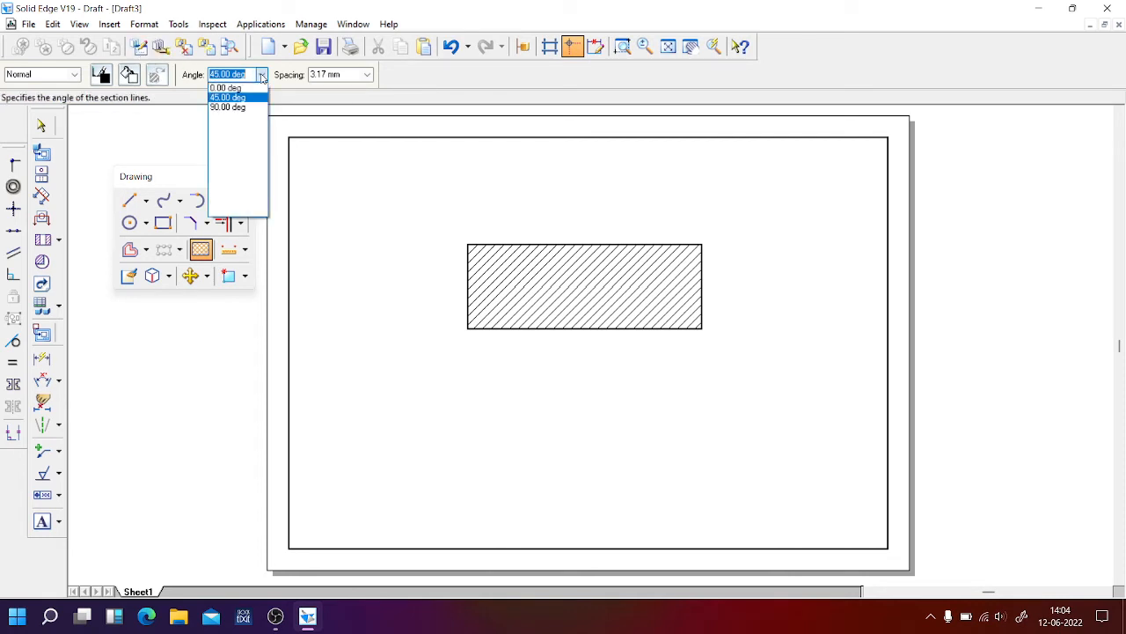
click(262, 76)
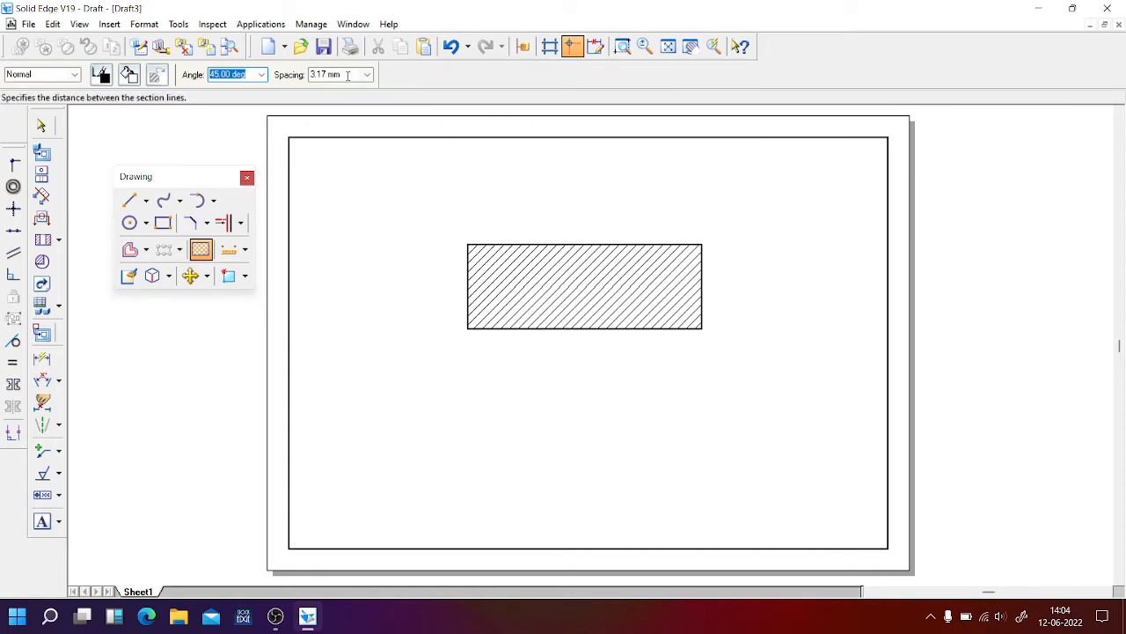
click(208, 276)
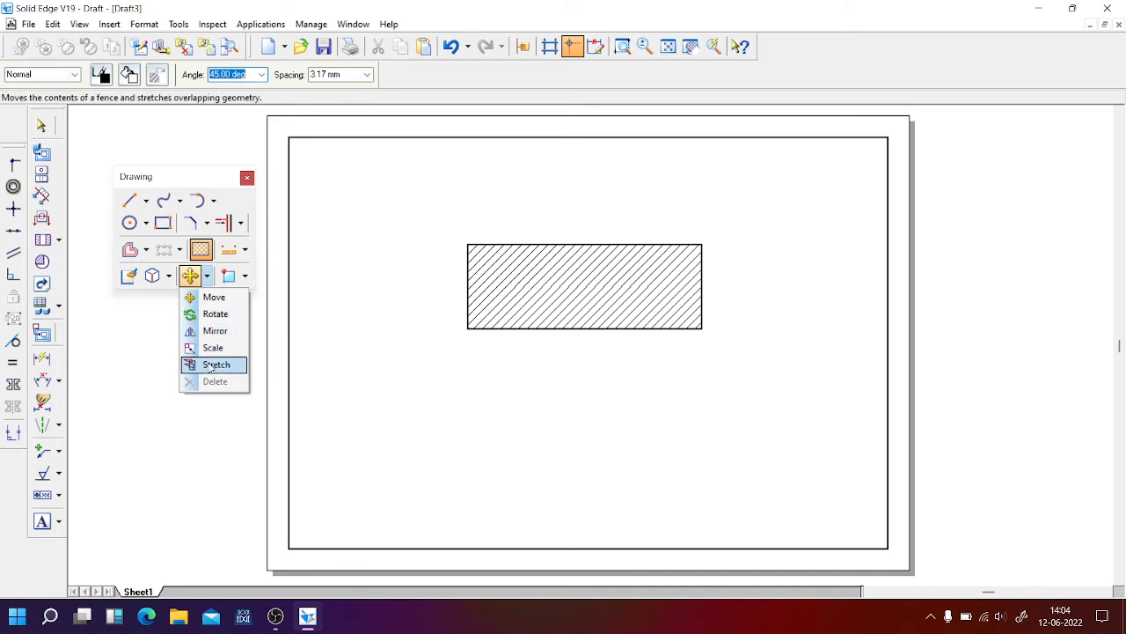
click(430, 430)
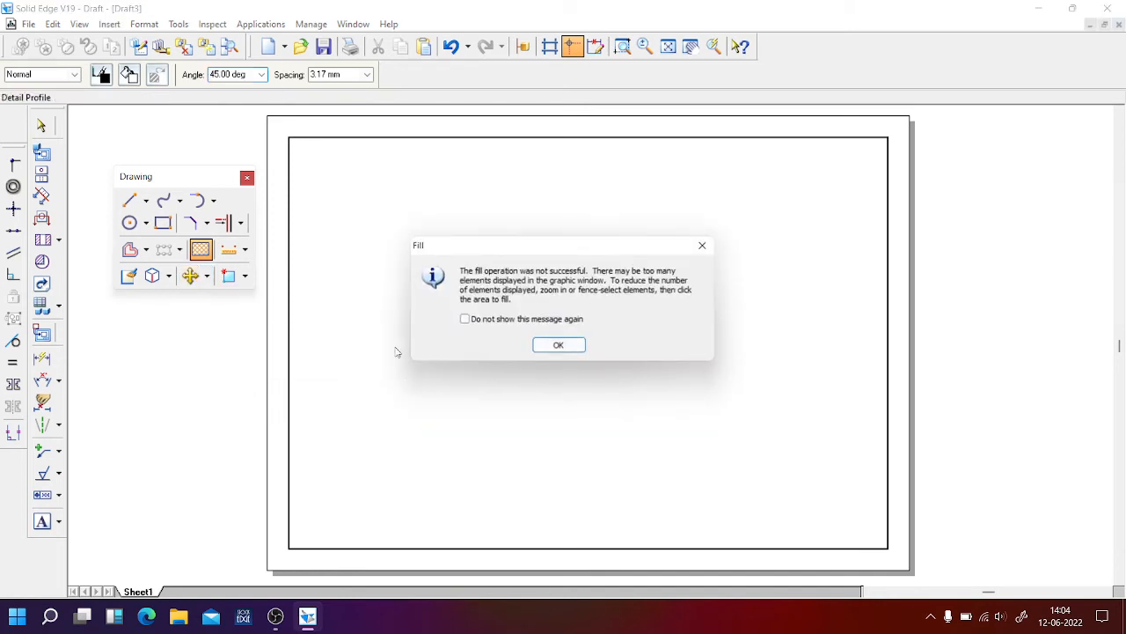
click(553, 343)
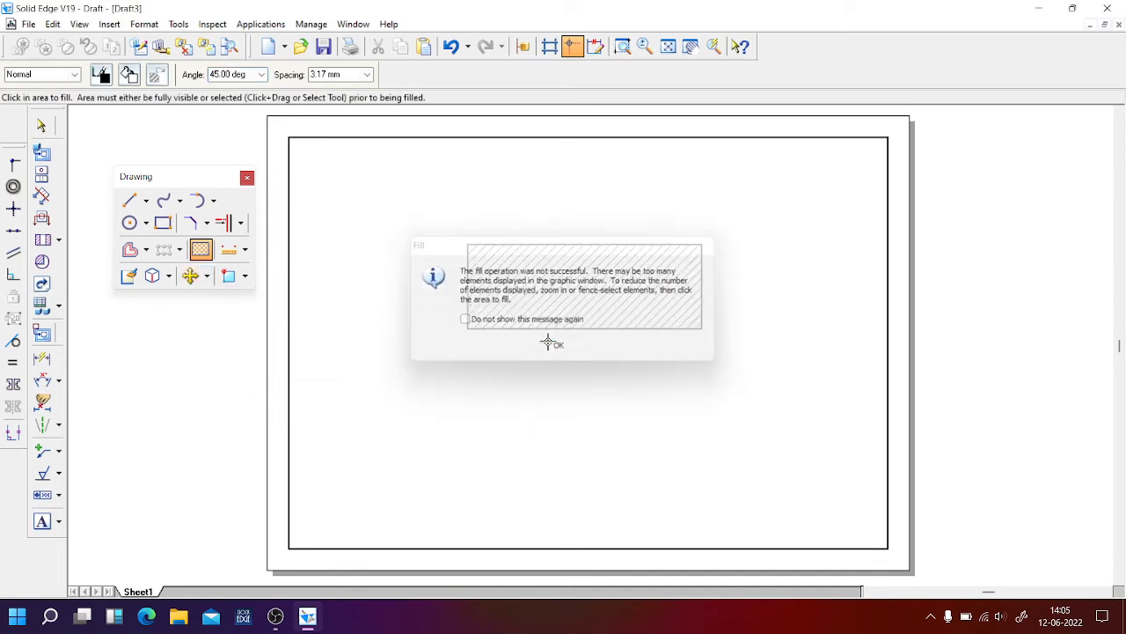
Delete the rectangle together with its hatch fill
click(41, 125)
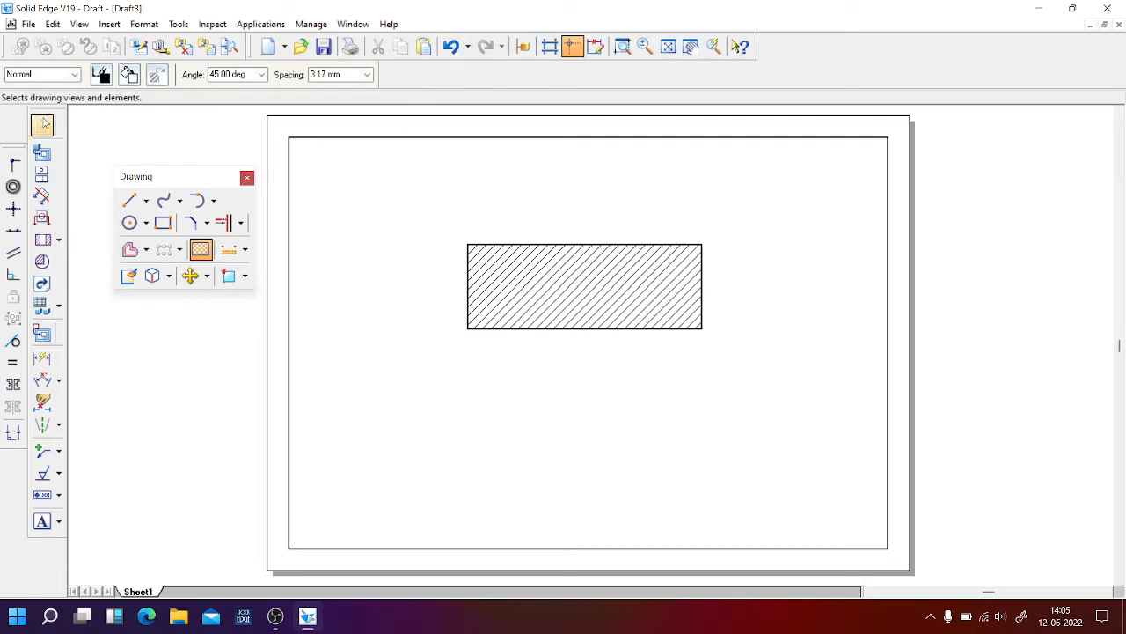
drag(412, 203, 731, 382)
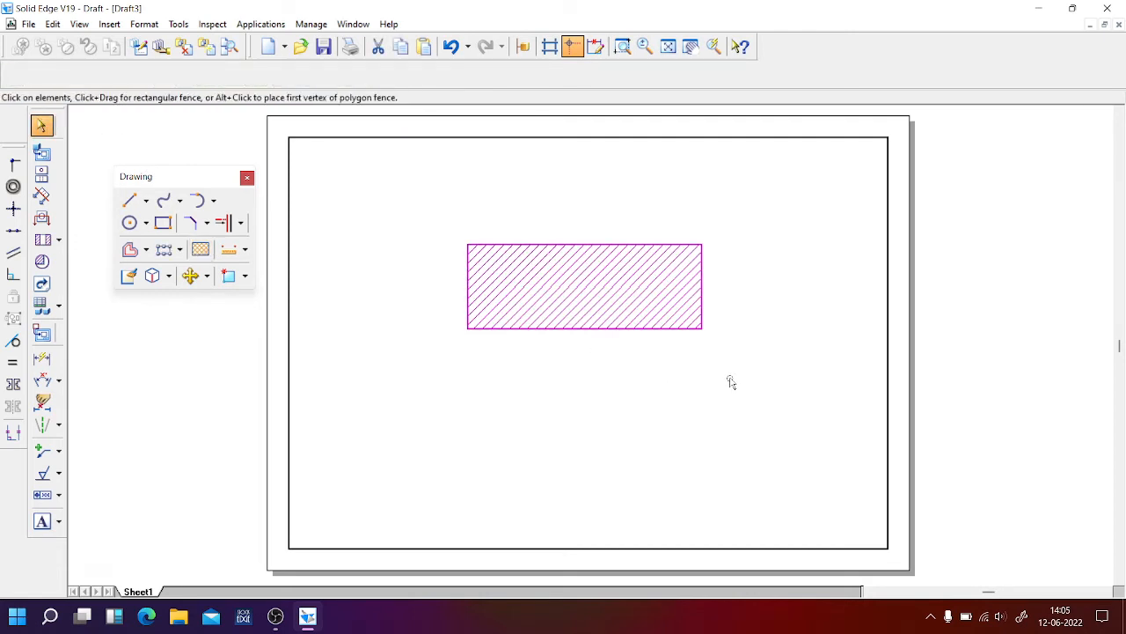
key(Delete)
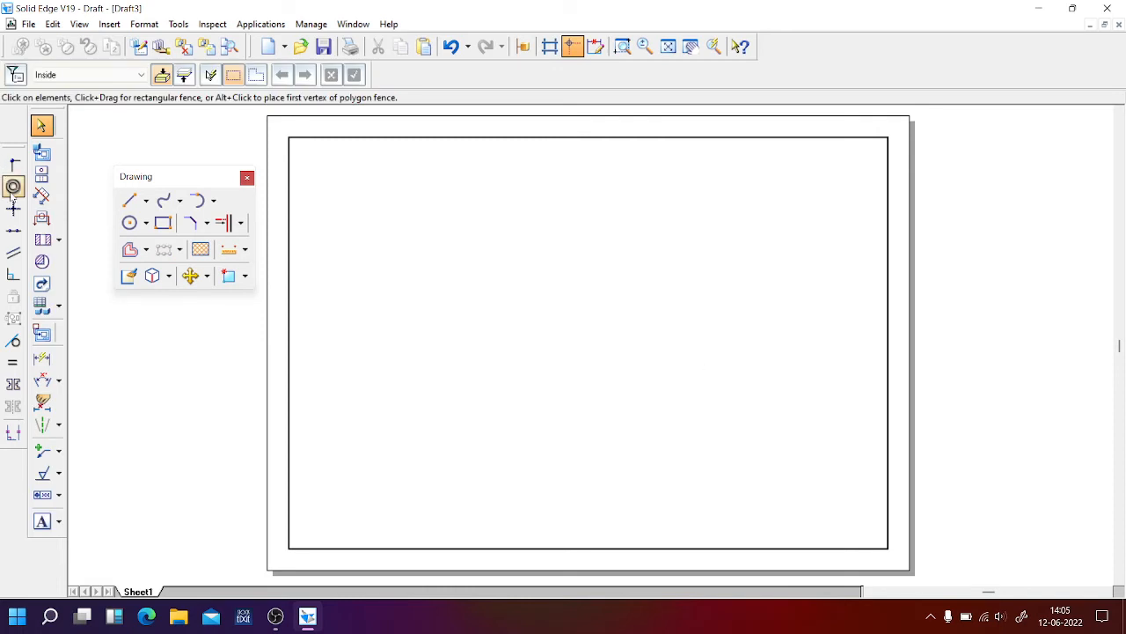
Draw a long horizontal line across the middle of the sheet, spanning most of the border's width
click(129, 202)
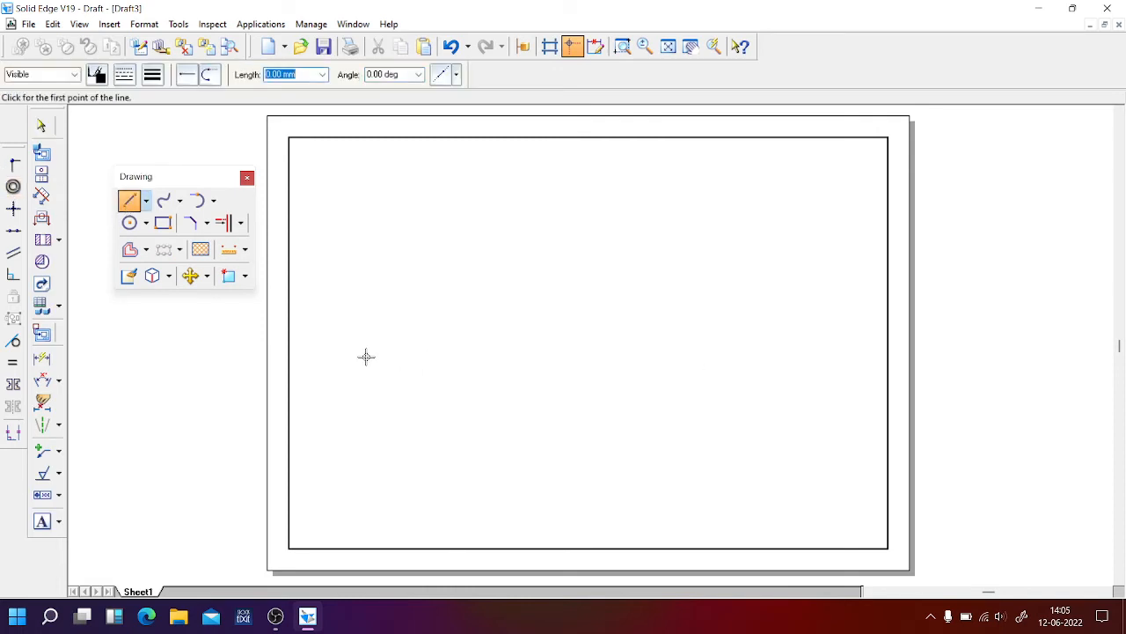
click(310, 355)
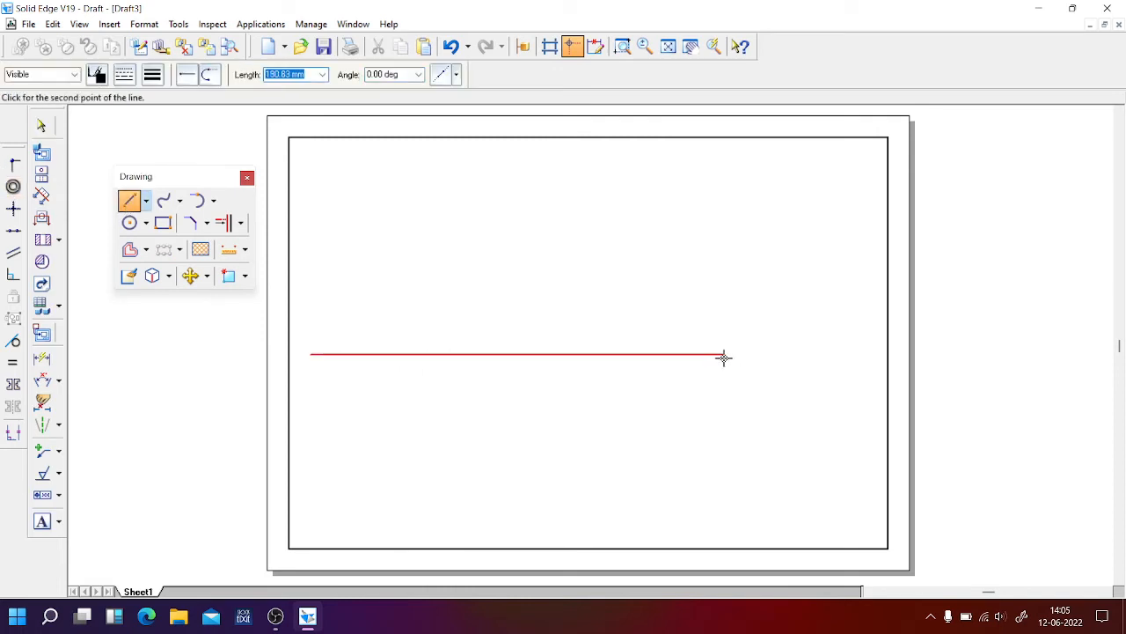
click(844, 354)
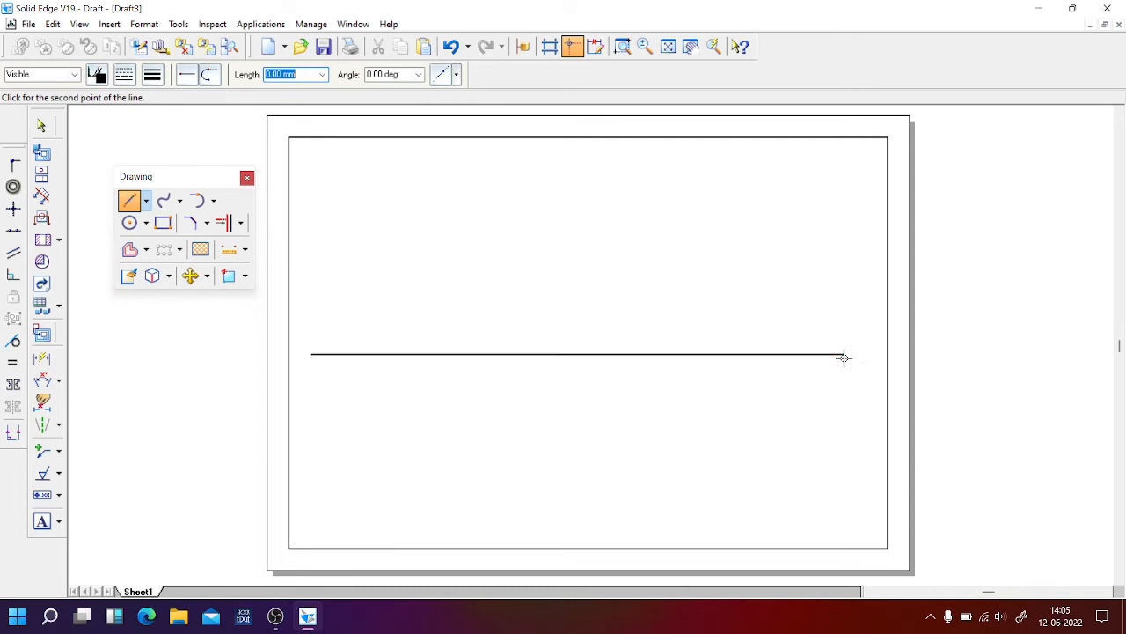
Draw a circle about 39 mm in diameter centred on the left end of the long horizontal line
click(130, 222)
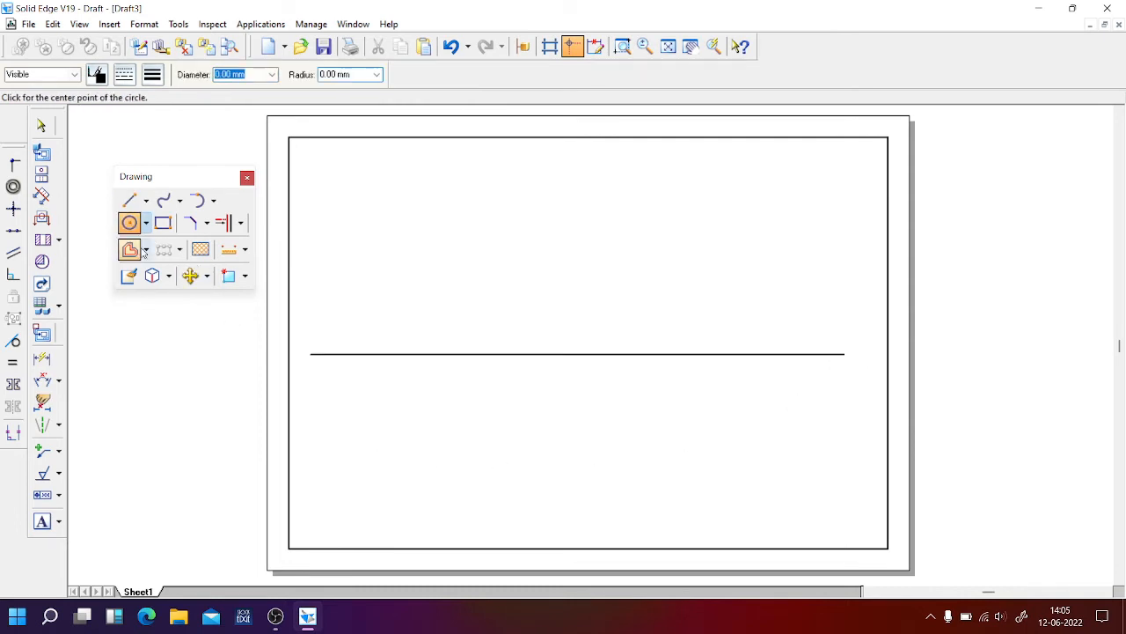
click(310, 354)
click(327, 392)
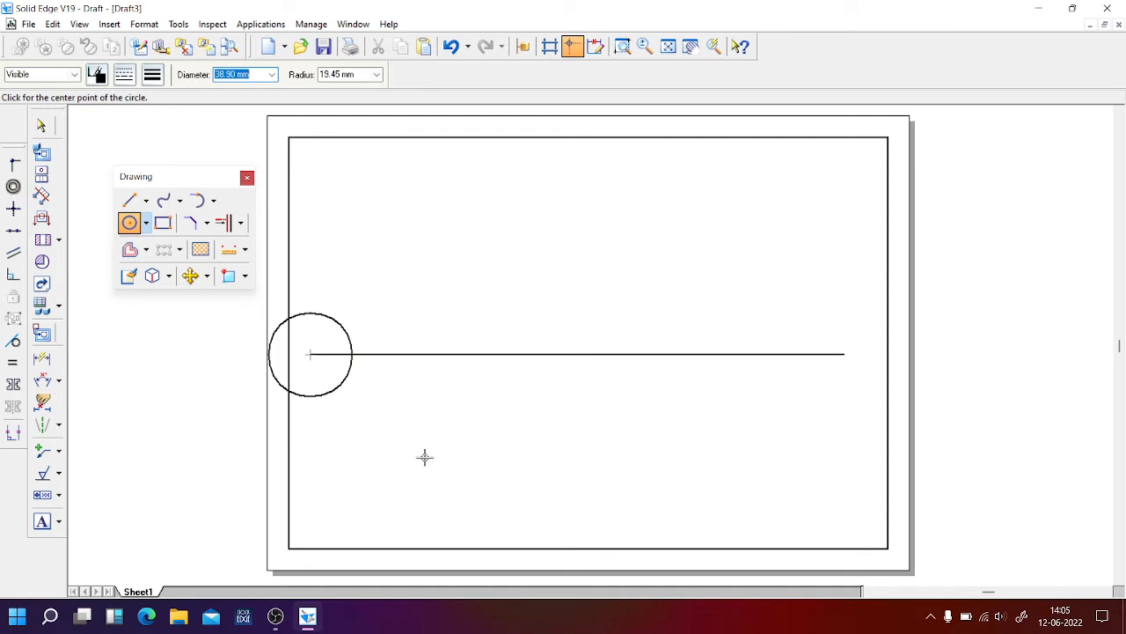
click(41, 125)
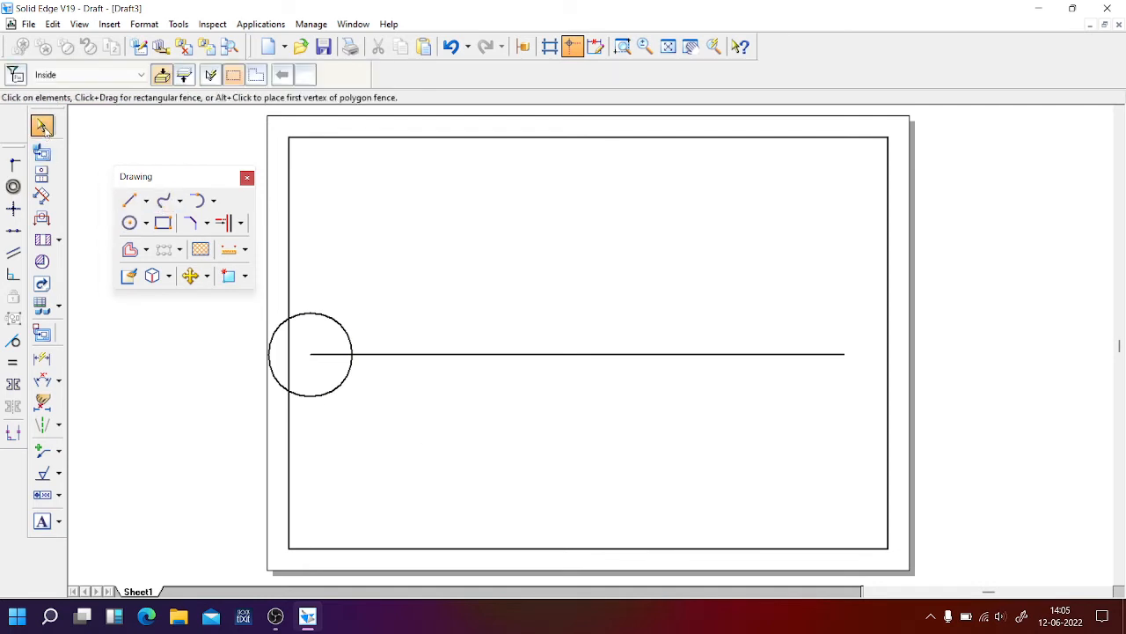
Move the circle, without copying it, by its centre from the line's left end to the line's right end
click(335, 395)
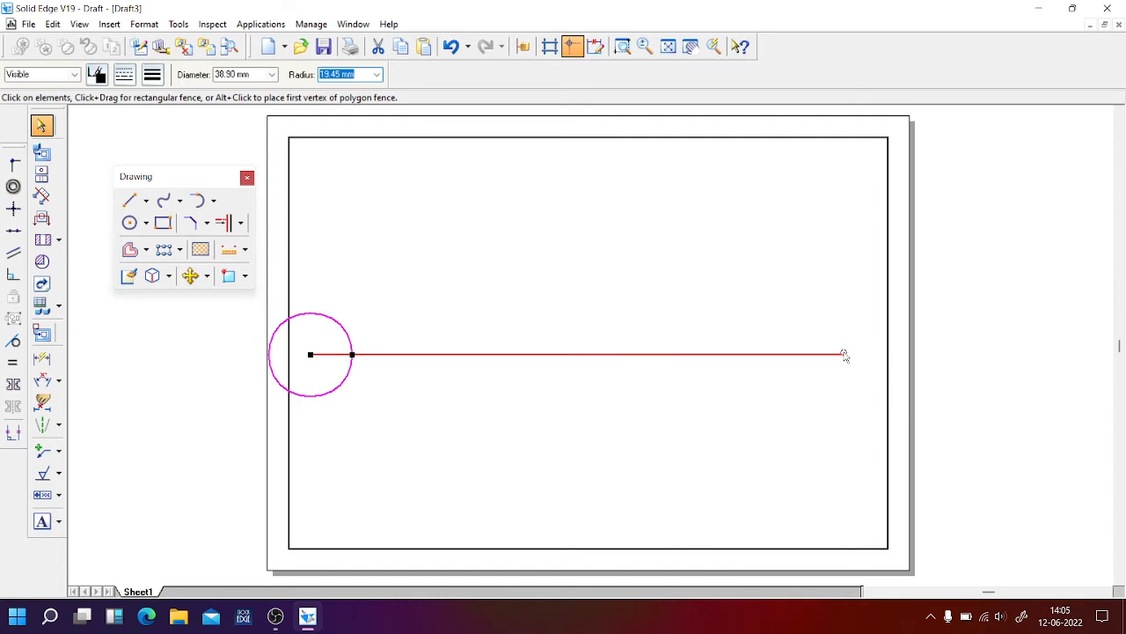
click(385, 440)
click(326, 395)
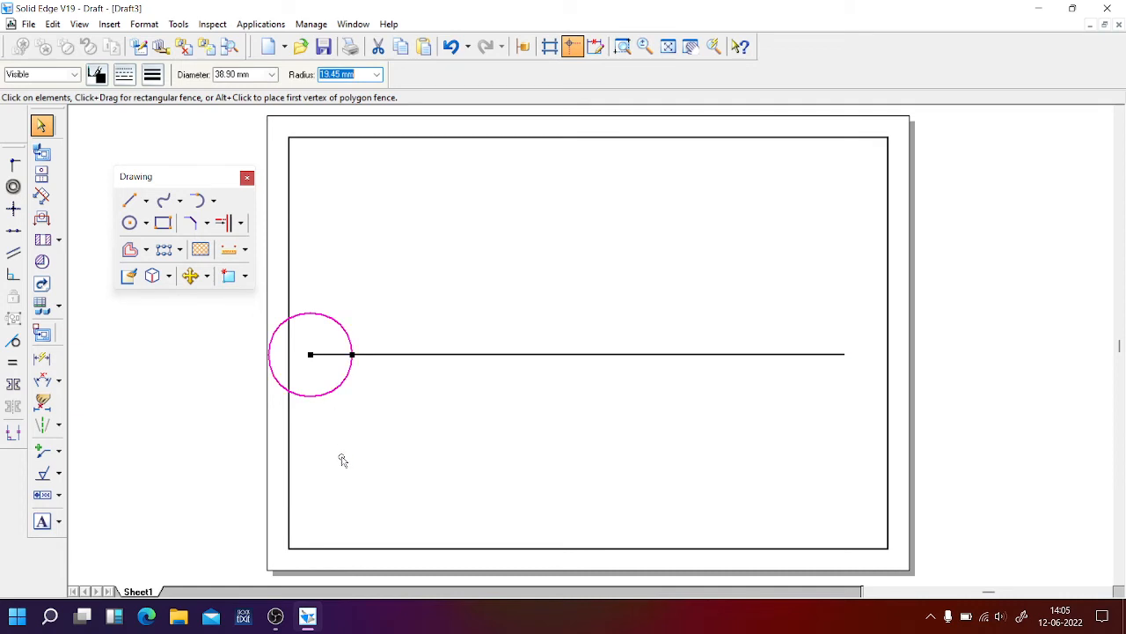
click(191, 277)
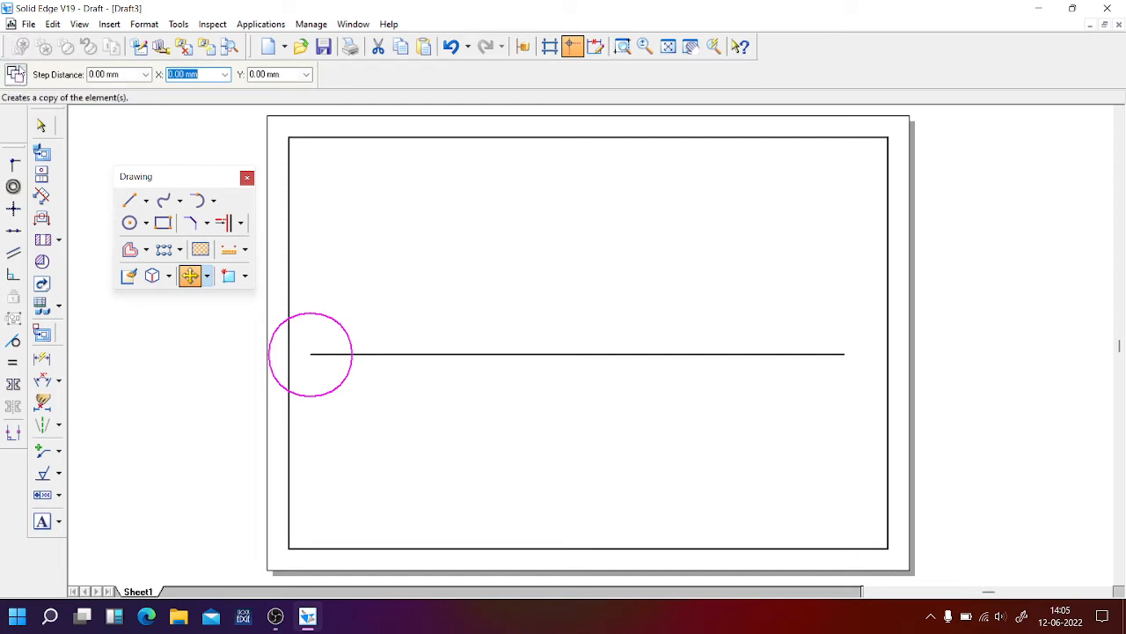
click(15, 74)
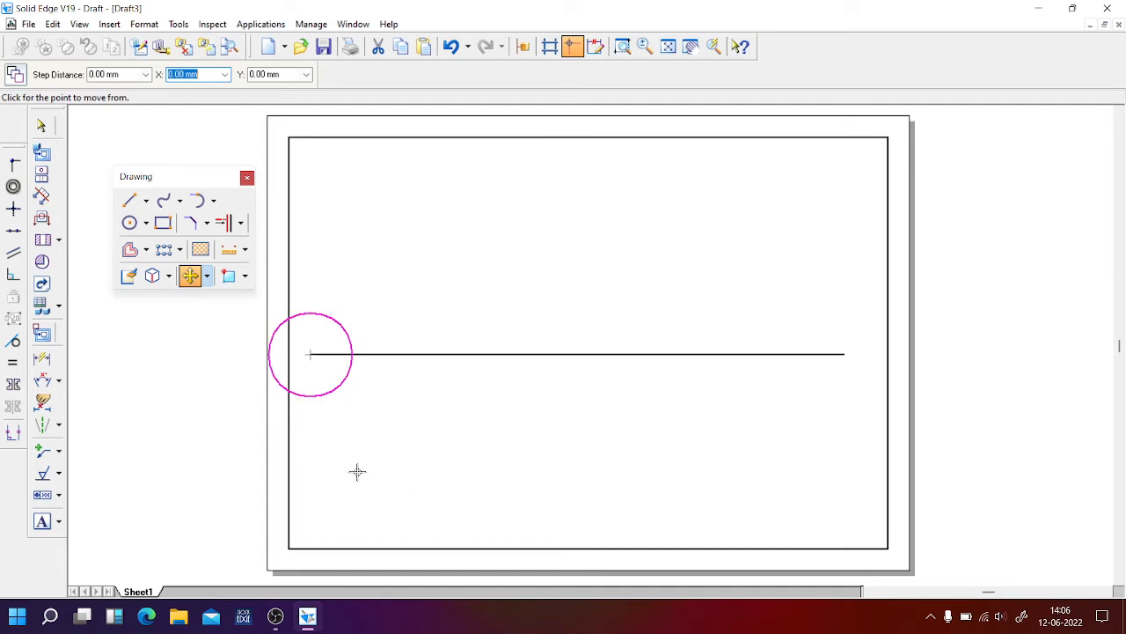
click(309, 354)
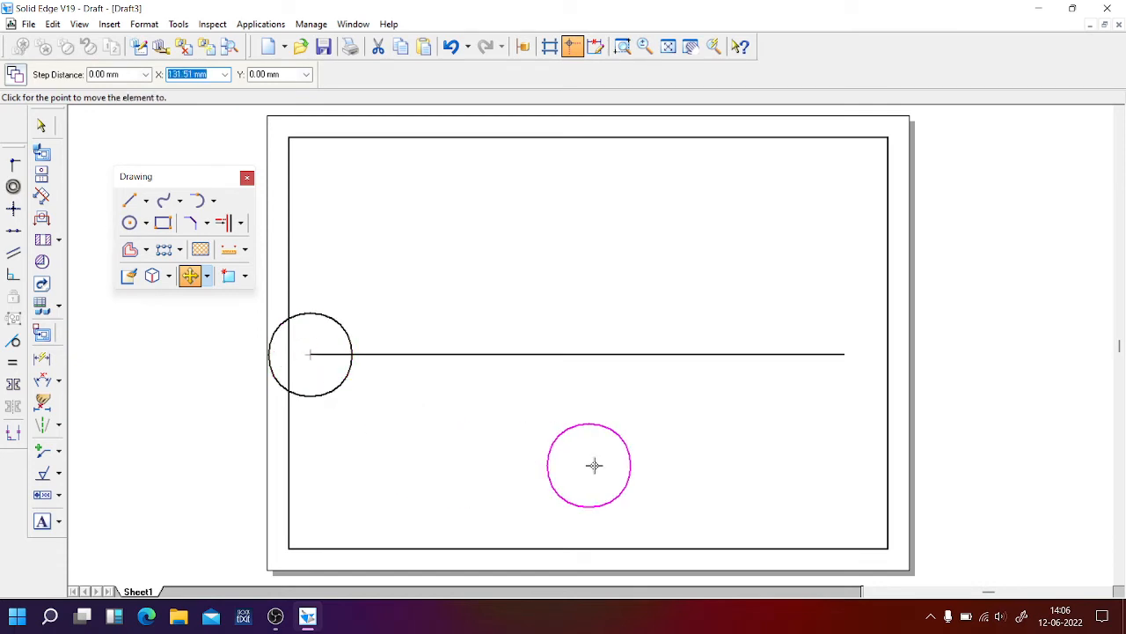
click(843, 354)
click(605, 437)
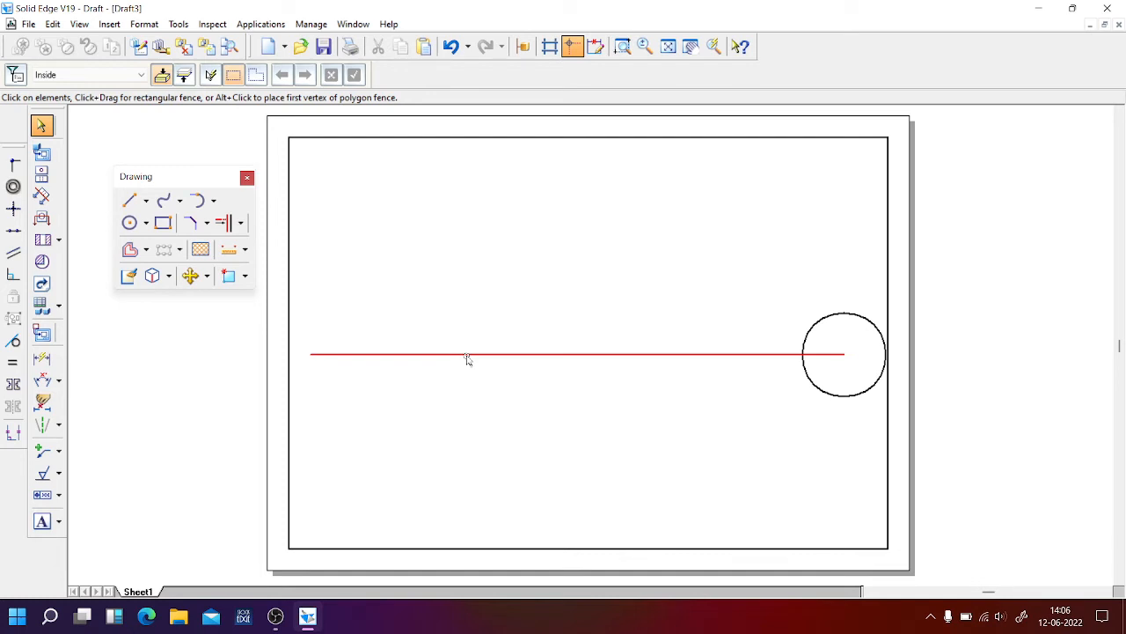
Change the colour of the circle at the line's right end to blue
click(823, 319)
click(97, 74)
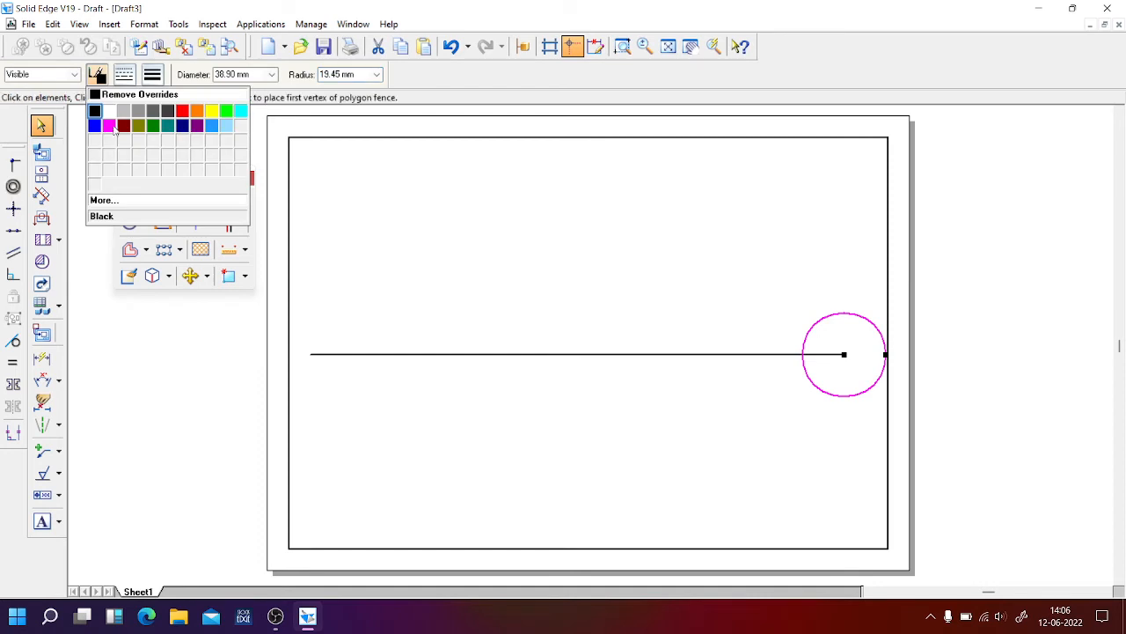
click(99, 123)
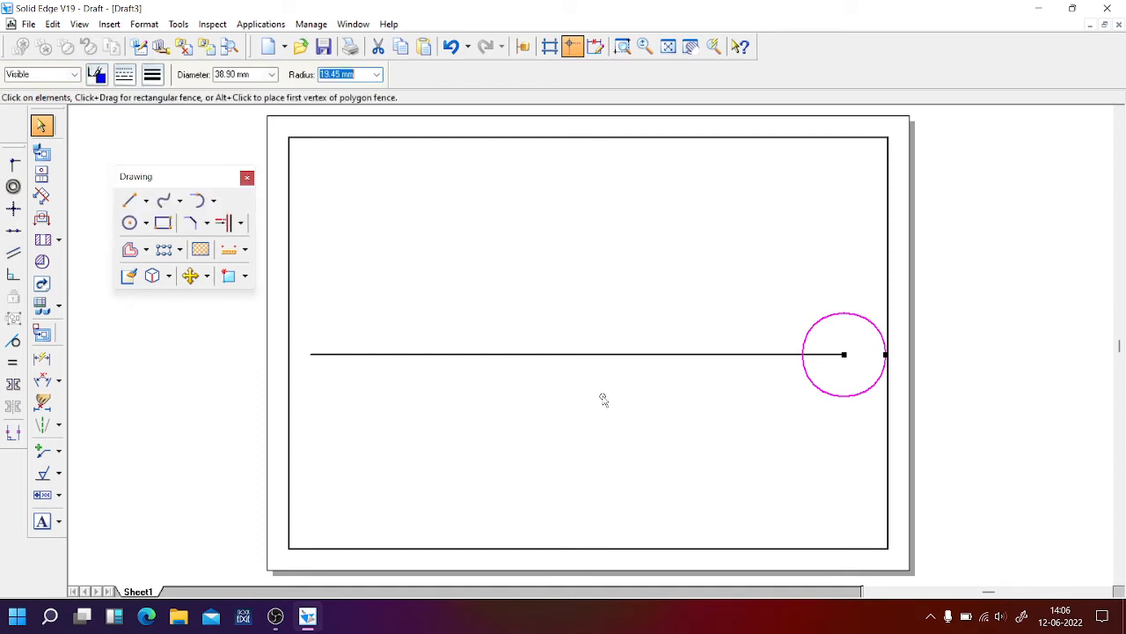
key(Escape)
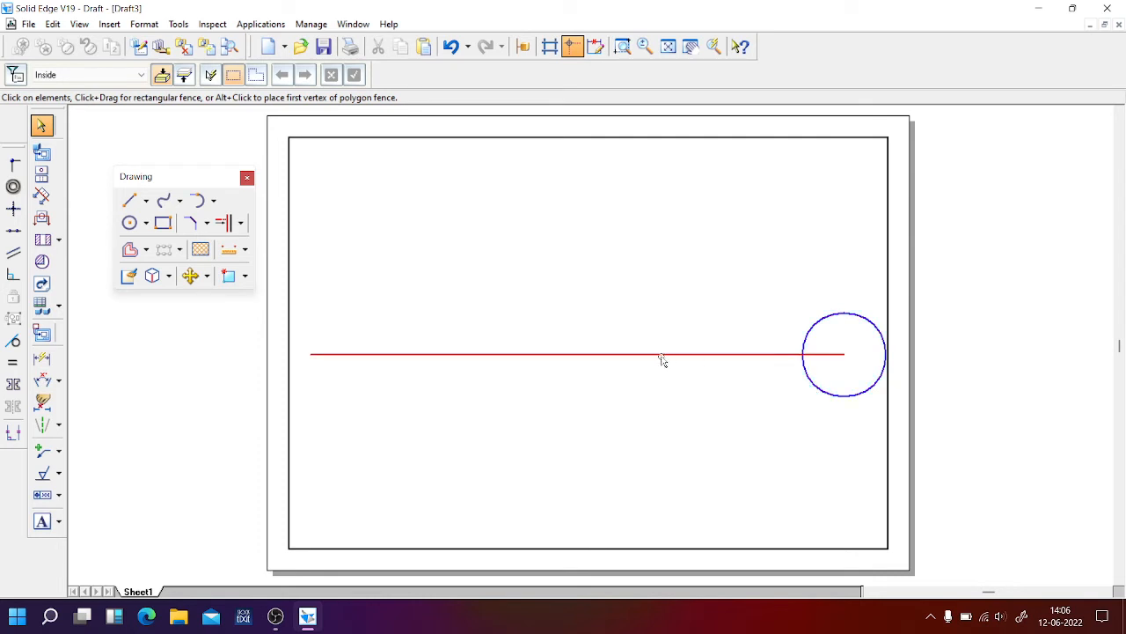
Copy the blue circle by its centre to two roughly evenly spaced points along the line and to the line's left end
click(191, 276)
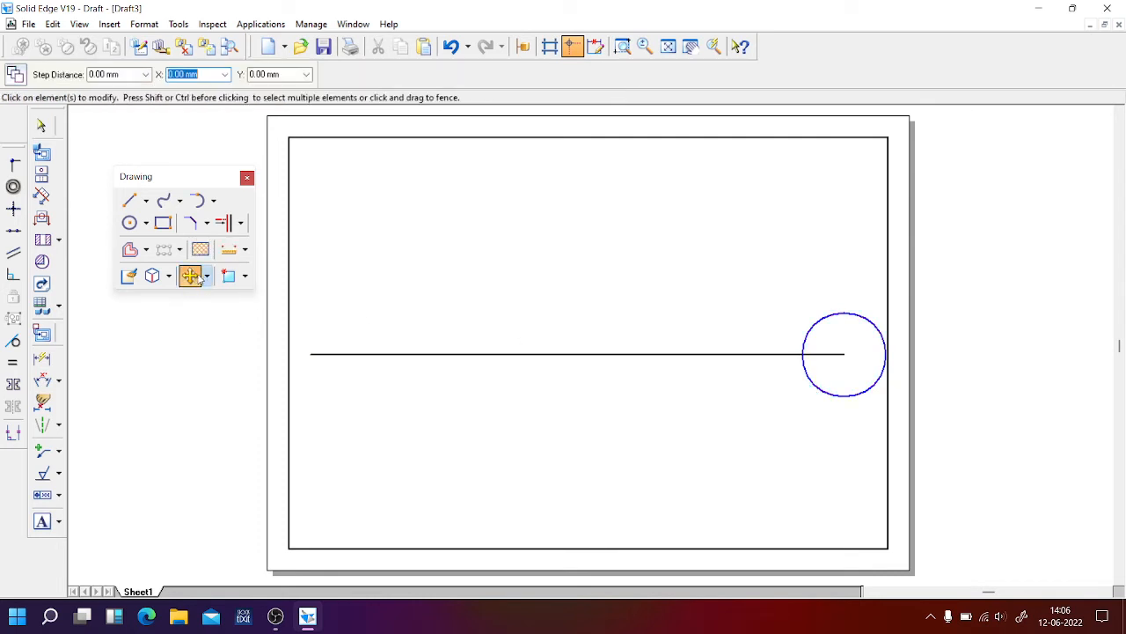
click(14, 75)
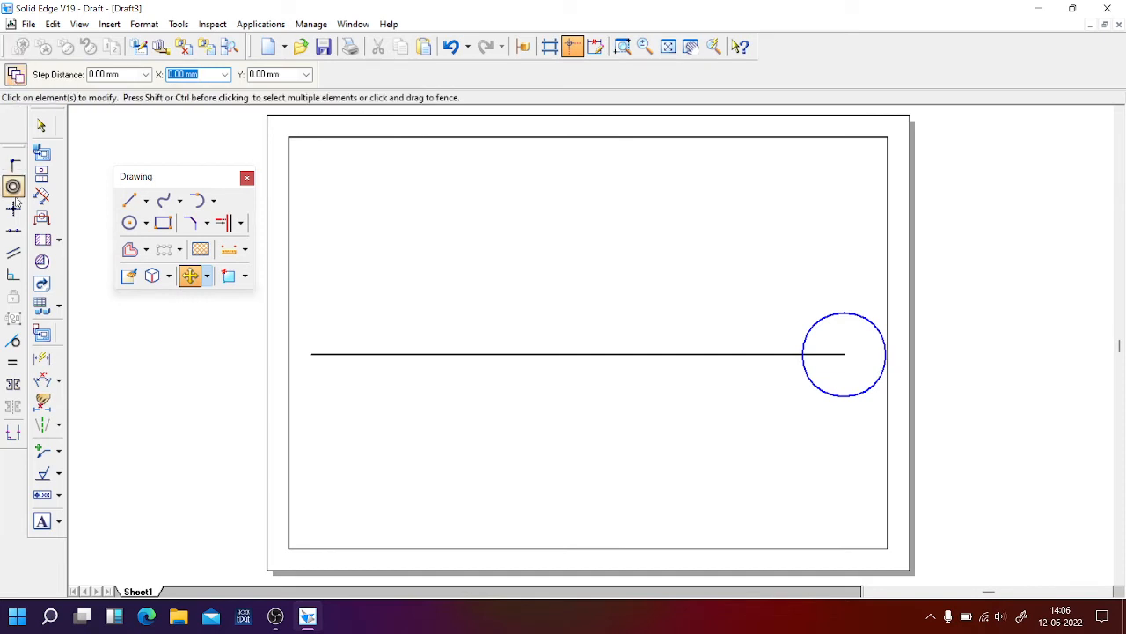
click(833, 387)
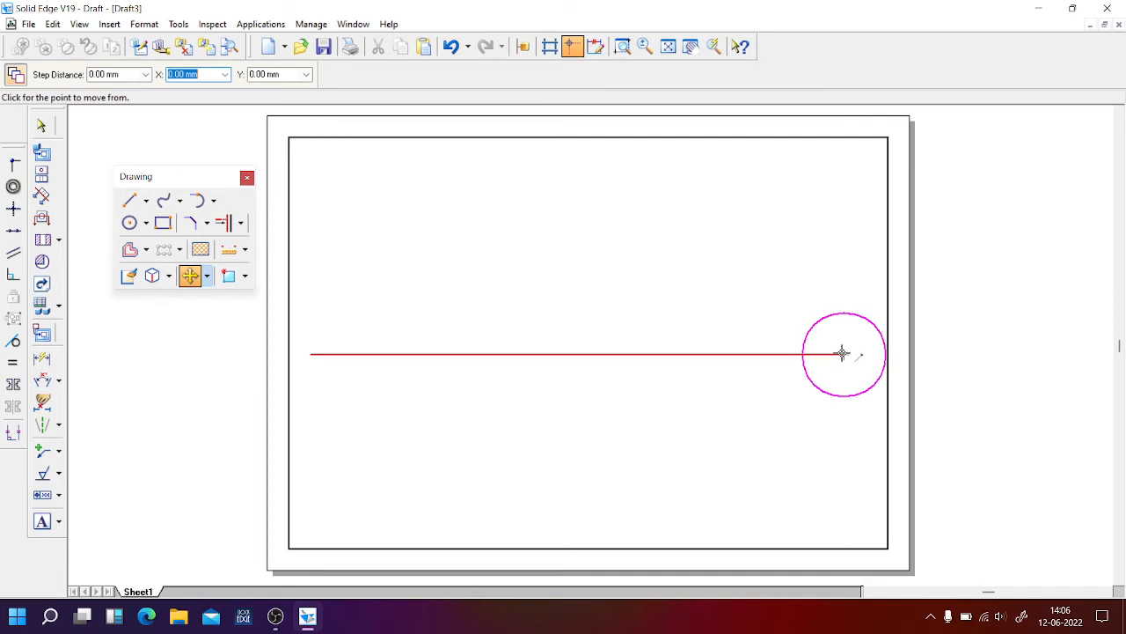
click(843, 353)
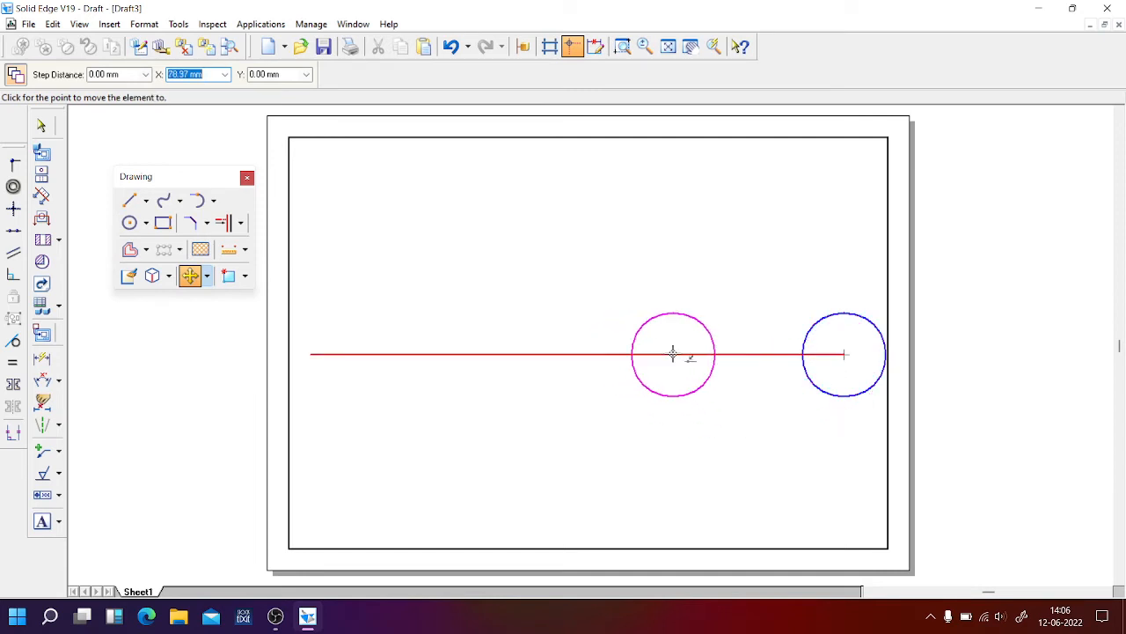
click(673, 354)
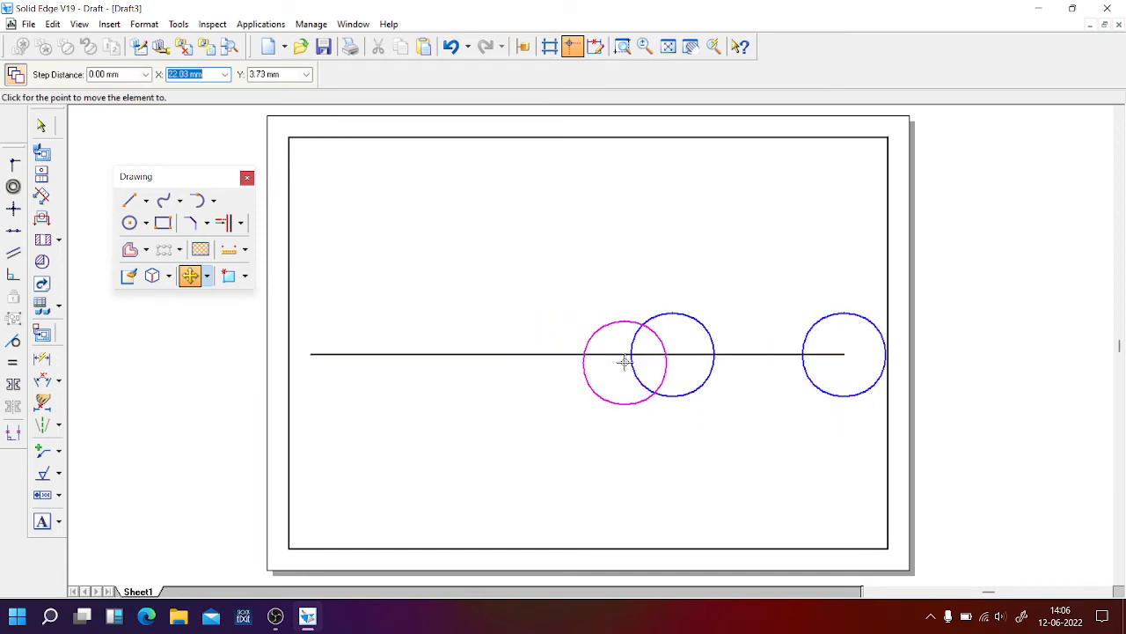
click(492, 353)
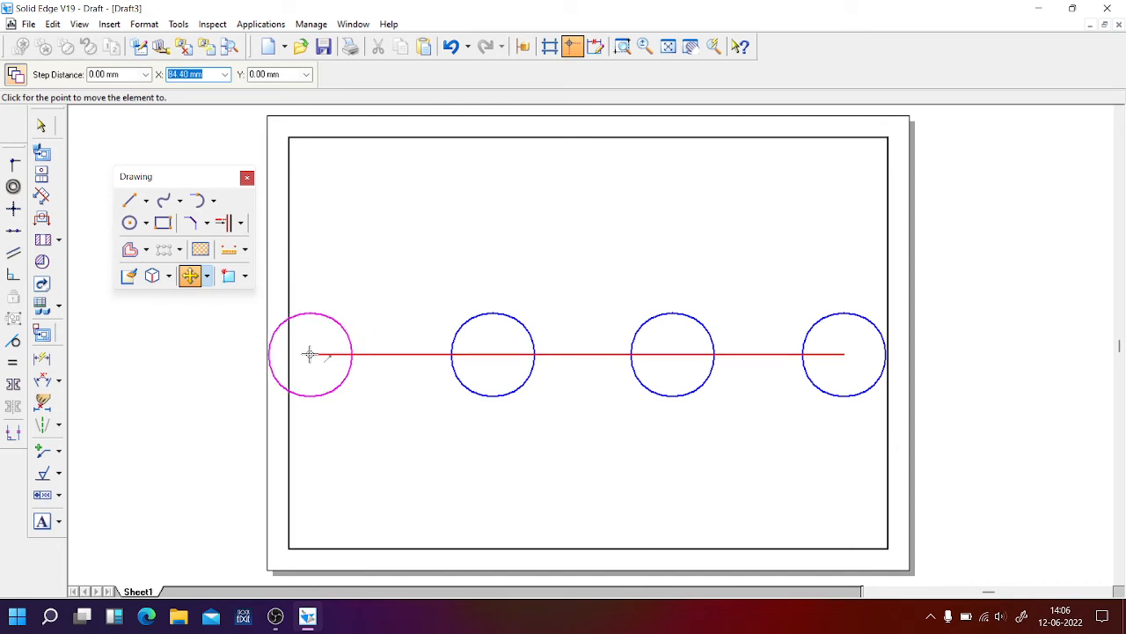
click(310, 353)
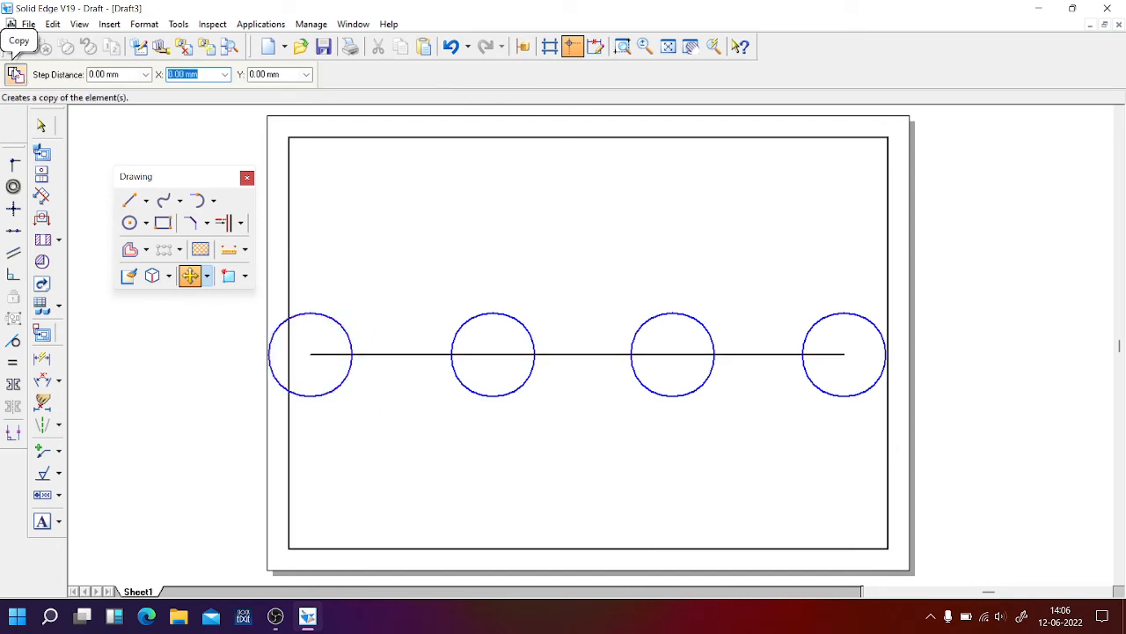
click(15, 74)
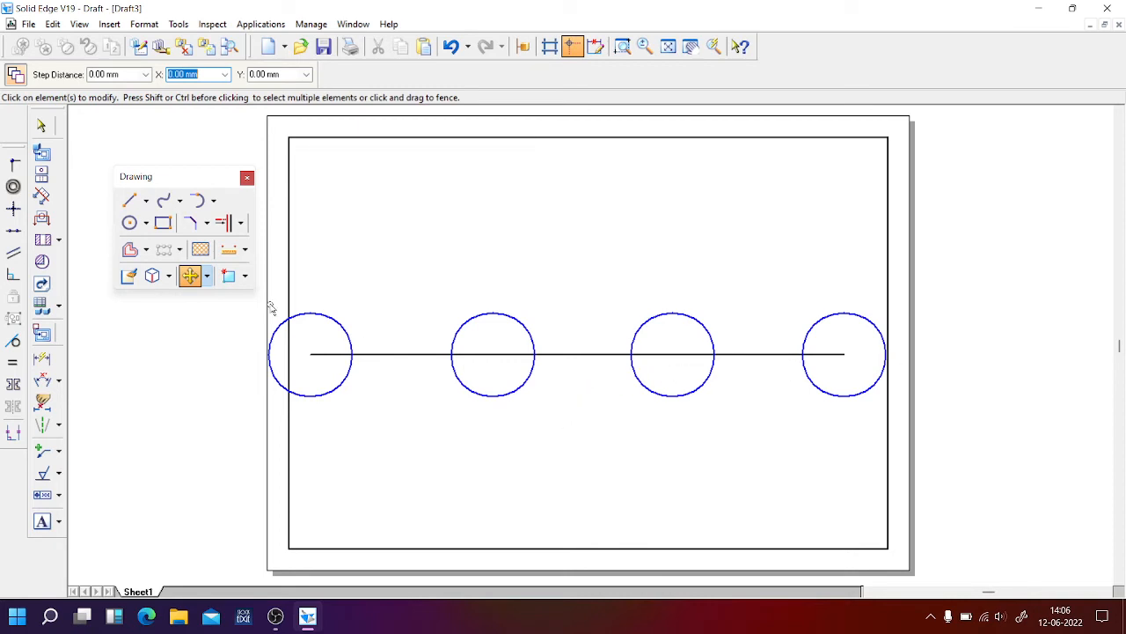
click(207, 276)
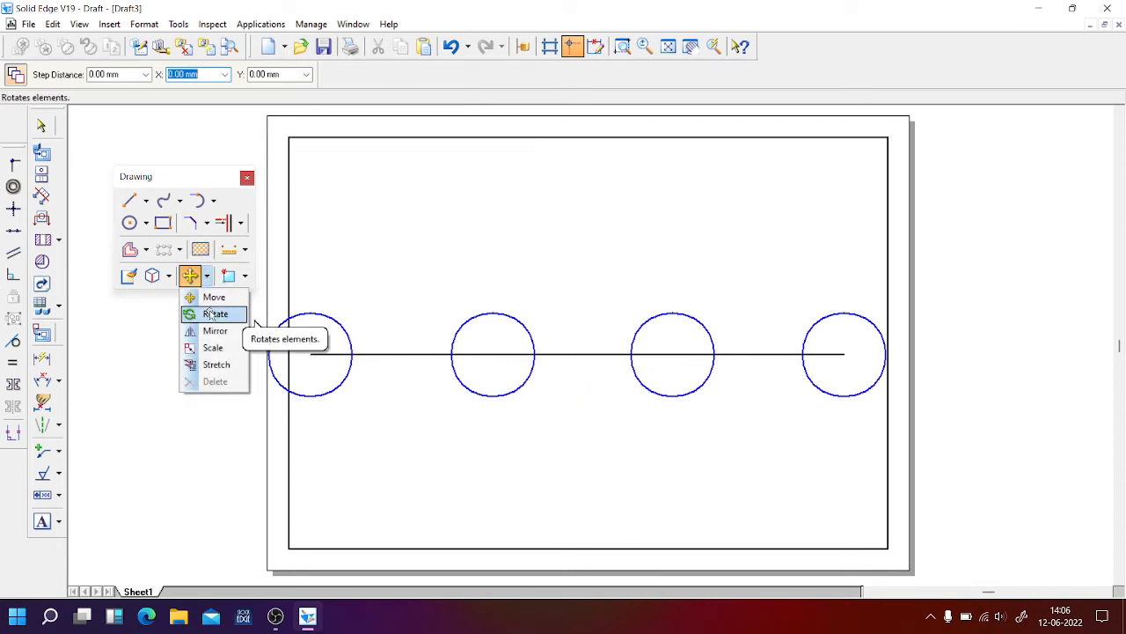
click(211, 314)
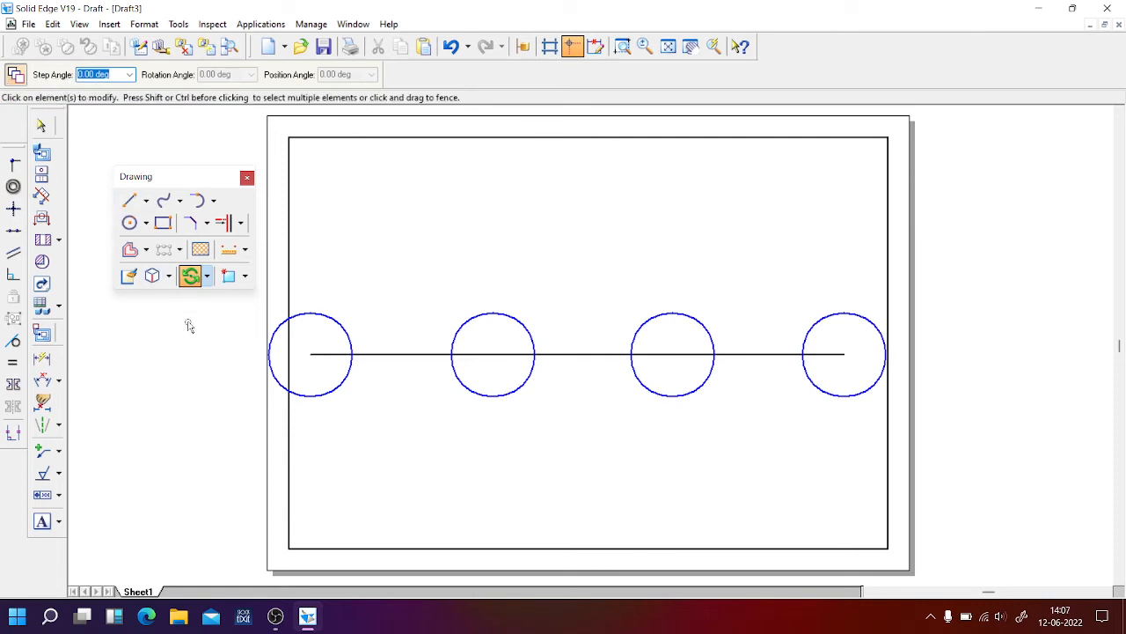
click(11, 71)
drag(675, 448, 906, 438)
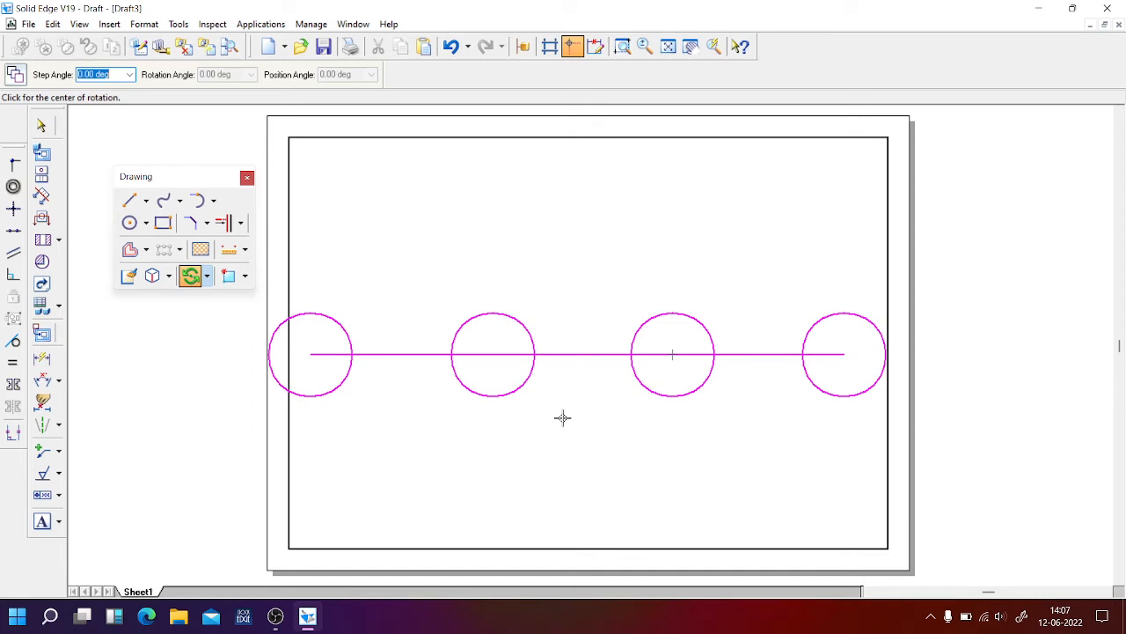
click(41, 126)
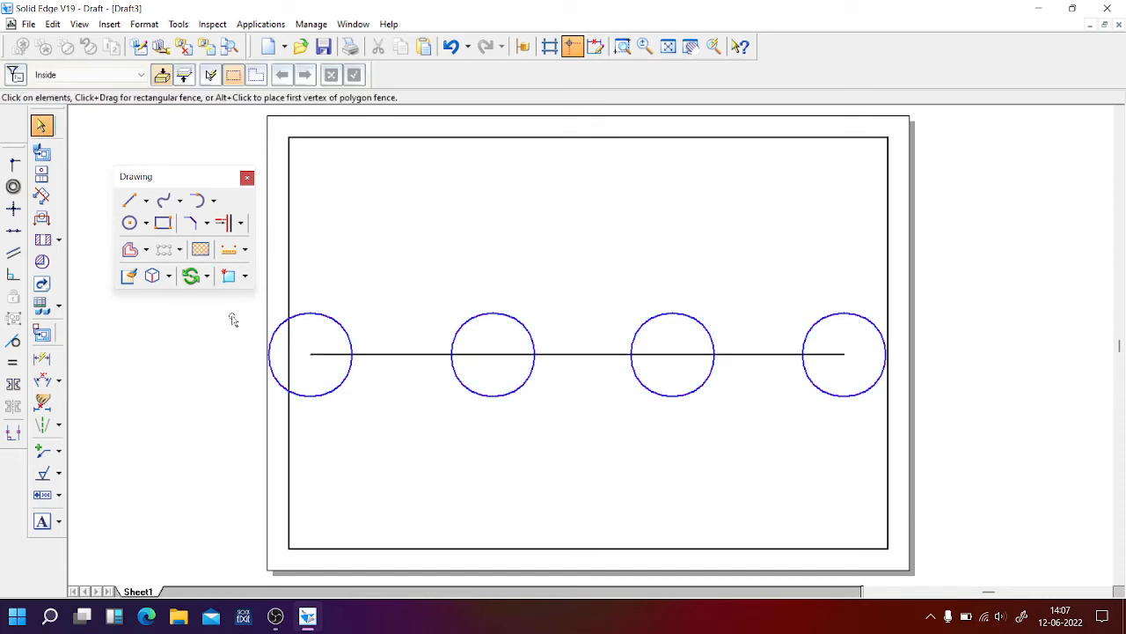
Delete the horizontal line and all four blue circles from the sheet
drag(227, 312, 877, 443)
key(Delete)
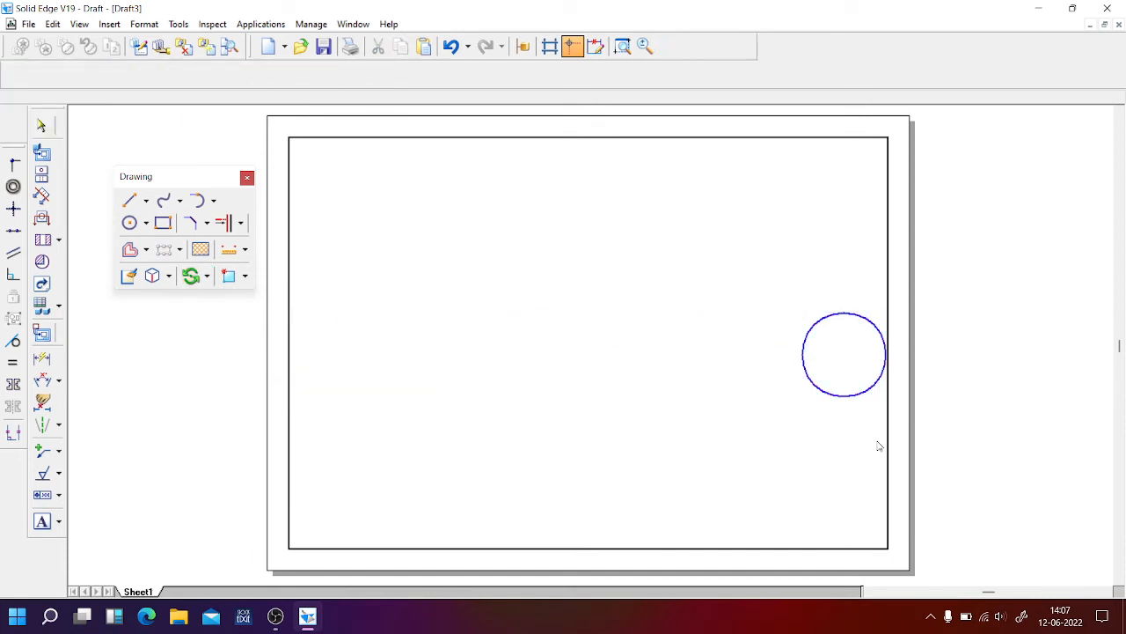
click(838, 397)
key(Delete)
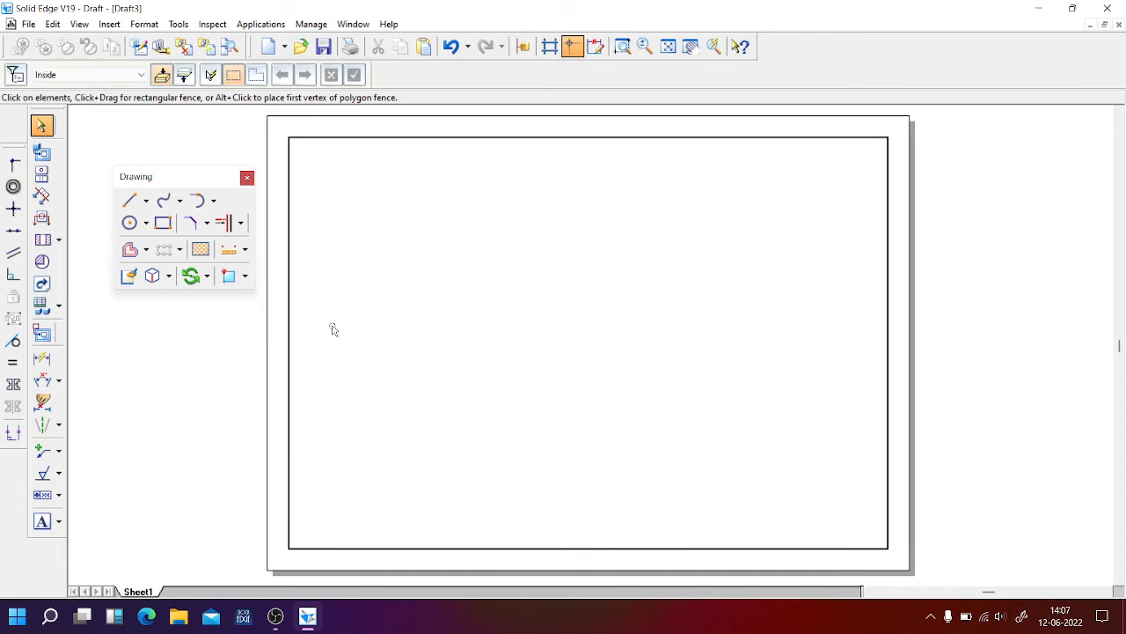
Draw a horizontal rectangle about 98 mm wide in the upper middle part of the sheet
click(163, 223)
click(409, 278)
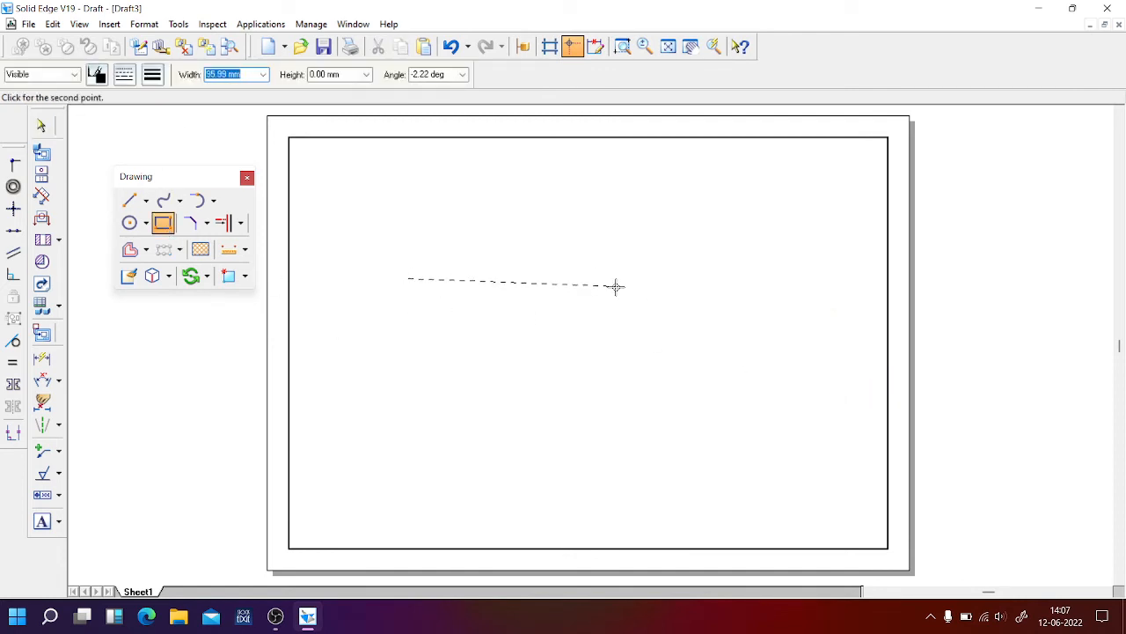
click(621, 279)
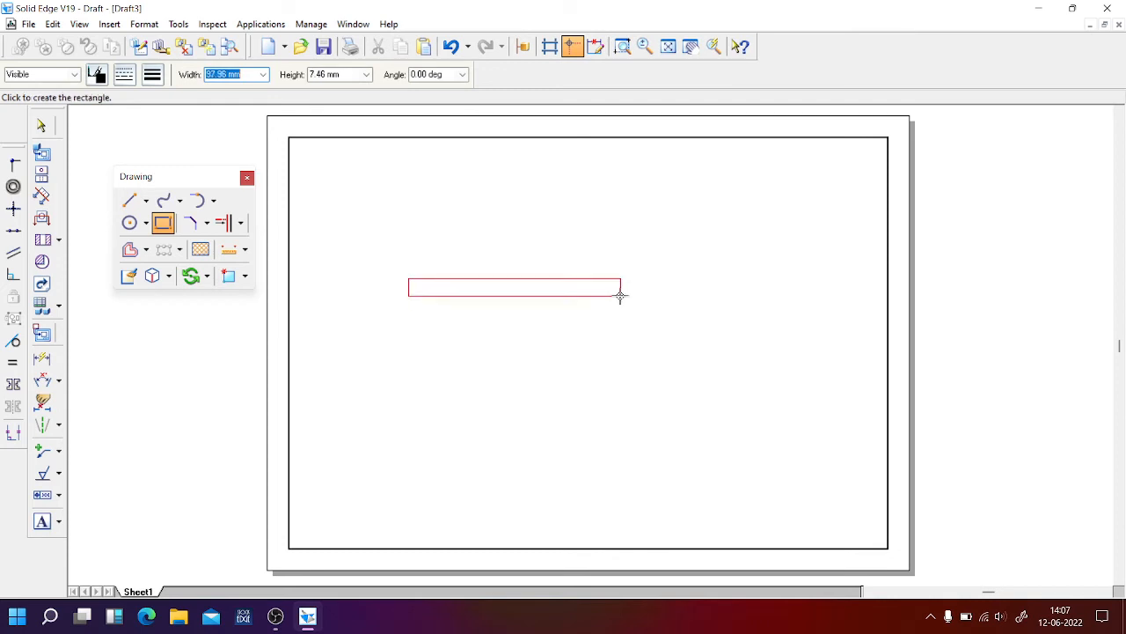
click(626, 349)
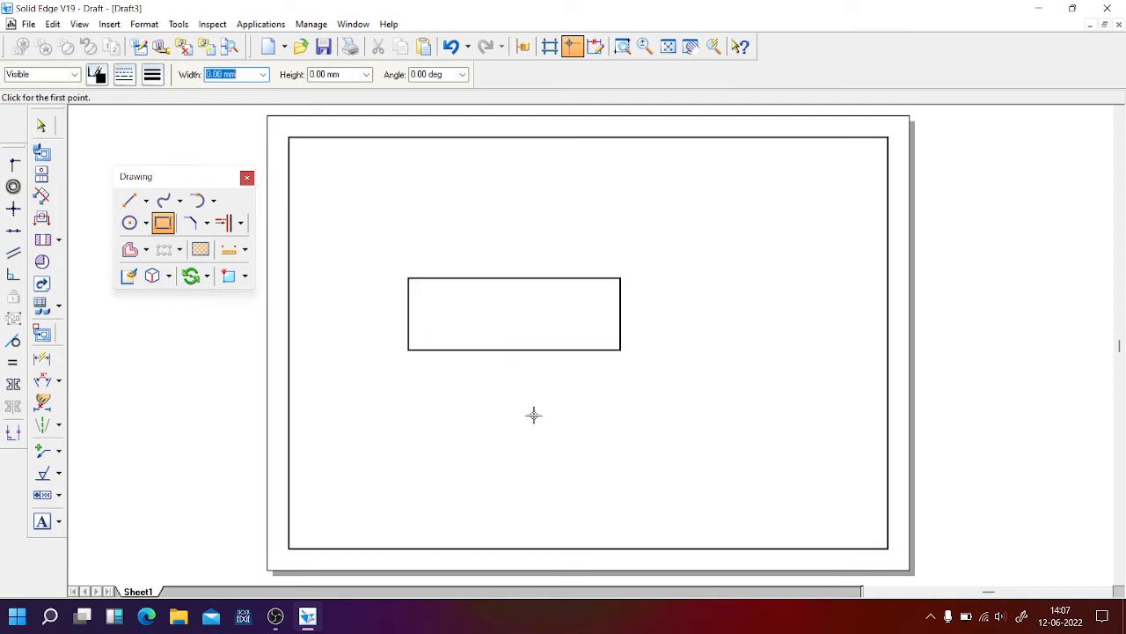
Rotate the whole rectangle 30° counterclockwise about its lower-left corner without keeping a copy
click(190, 276)
drag(360, 247, 689, 405)
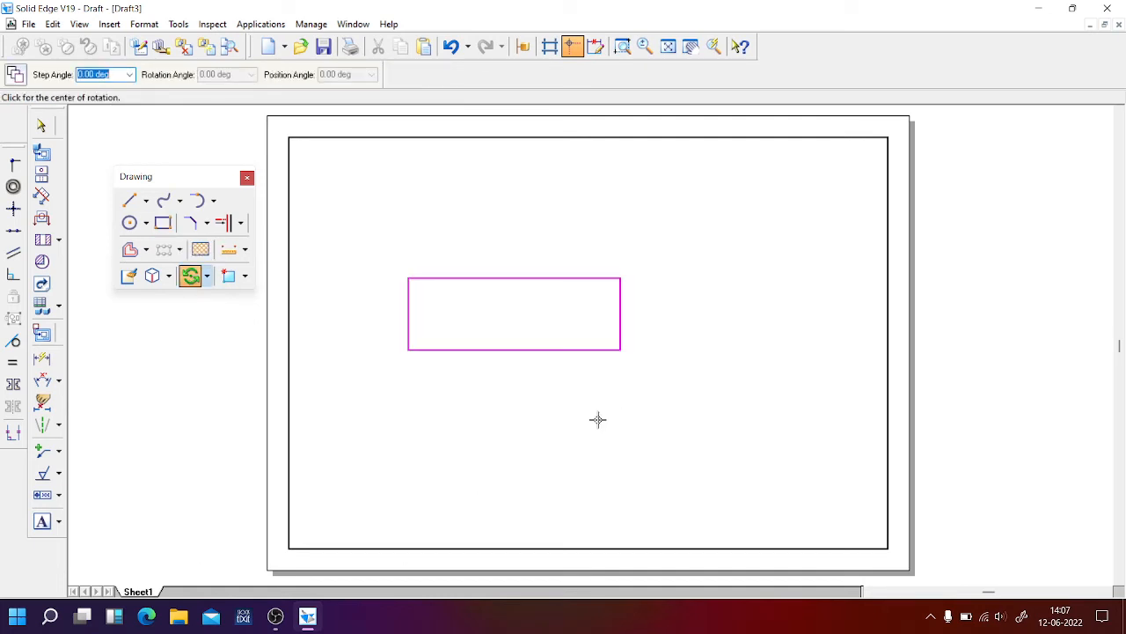
click(406, 349)
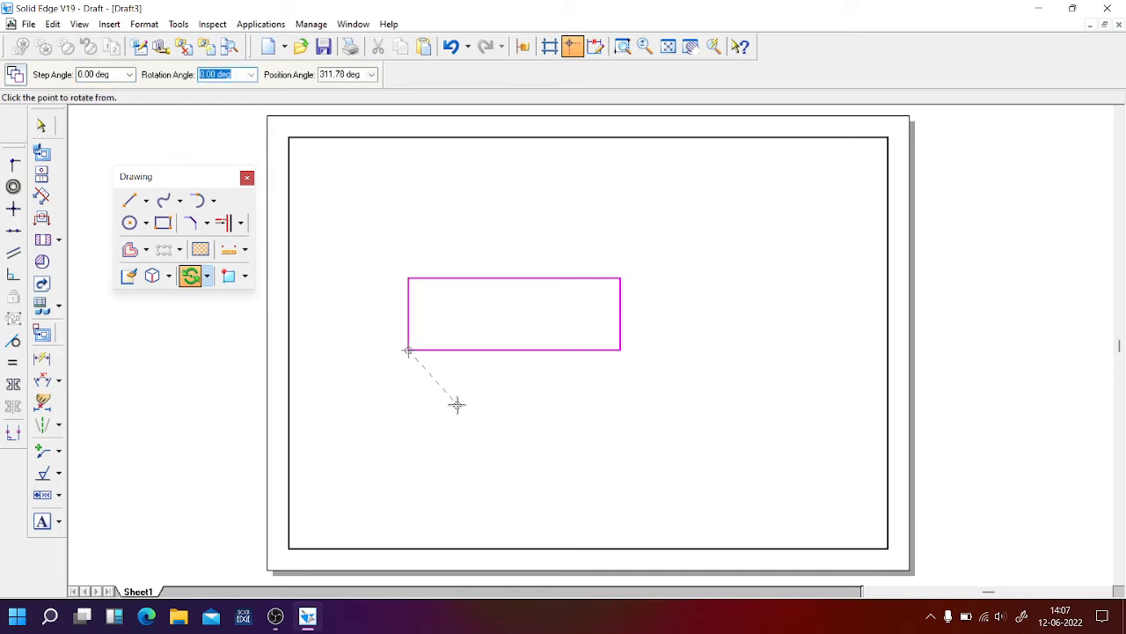
text(30)
key(Tab)
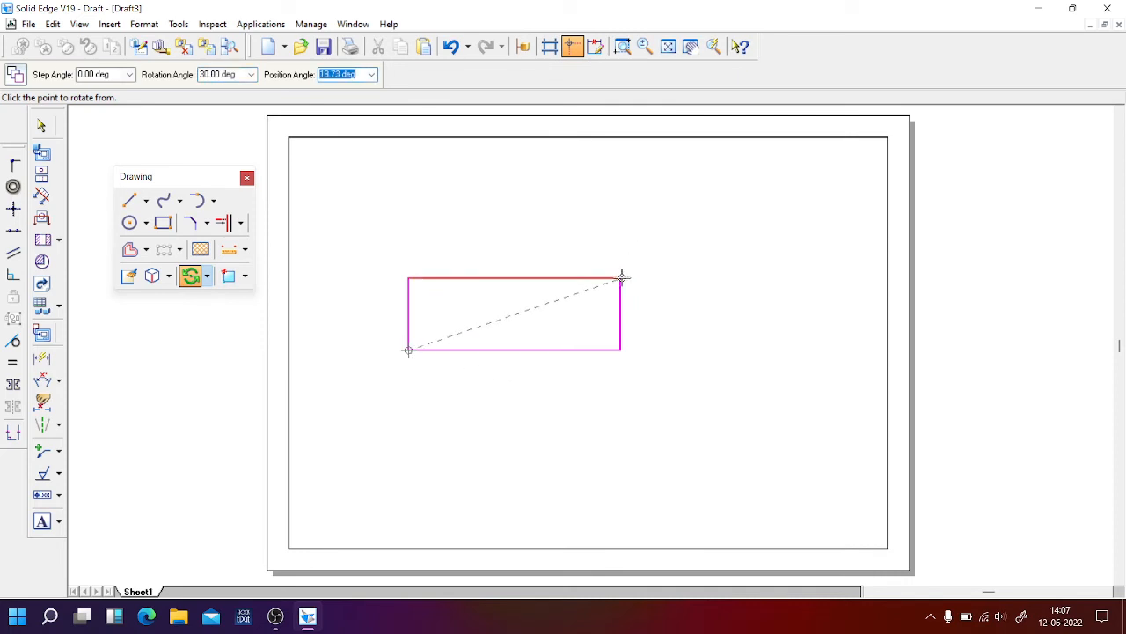
click(635, 226)
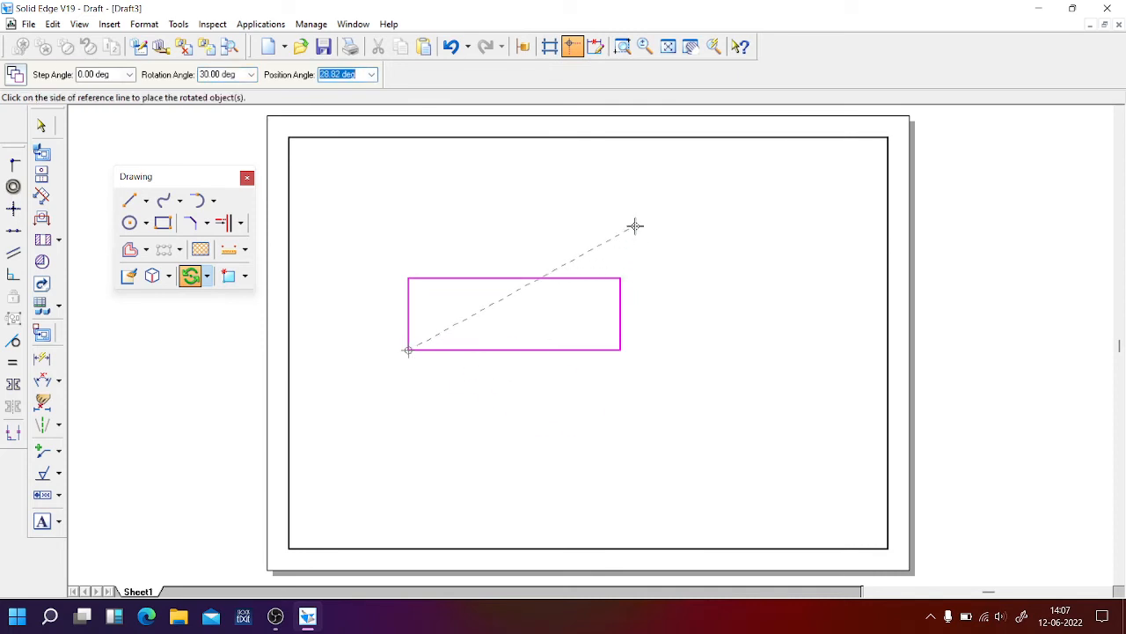
click(385, 189)
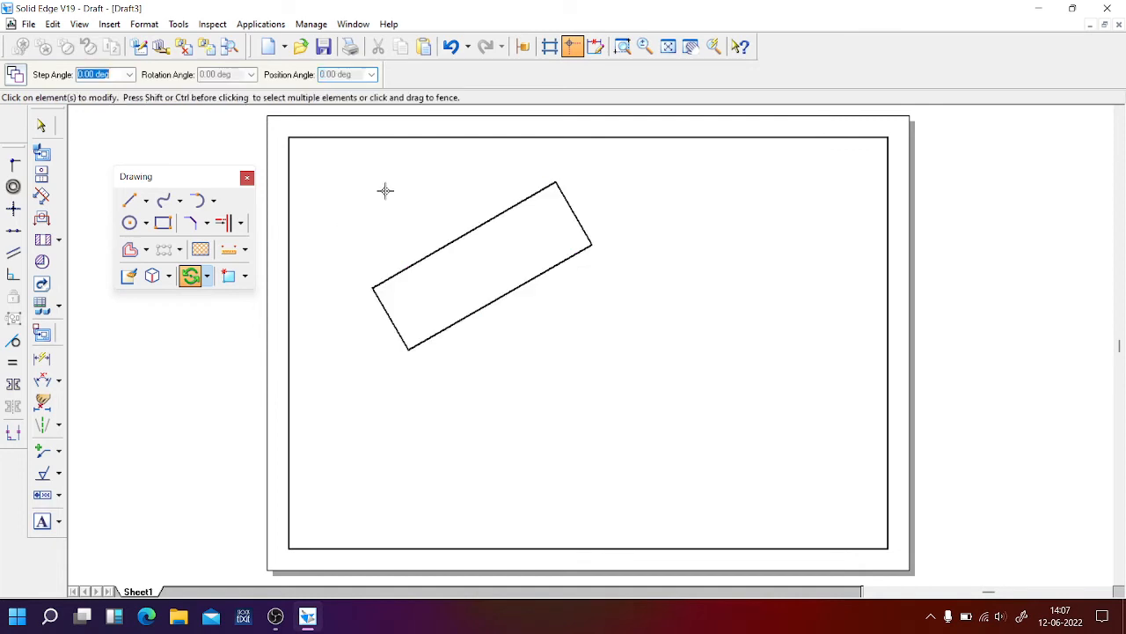
Draw a horizontal line extending right from the lowest corner of the rotated rectangle, past its far end
click(129, 200)
click(409, 348)
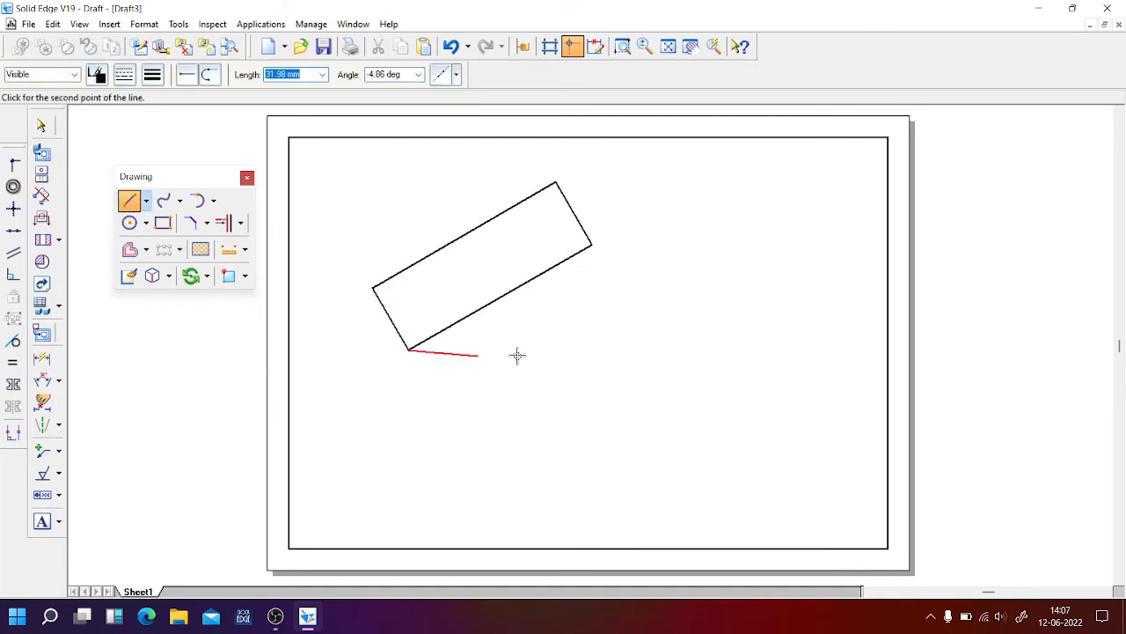
click(728, 349)
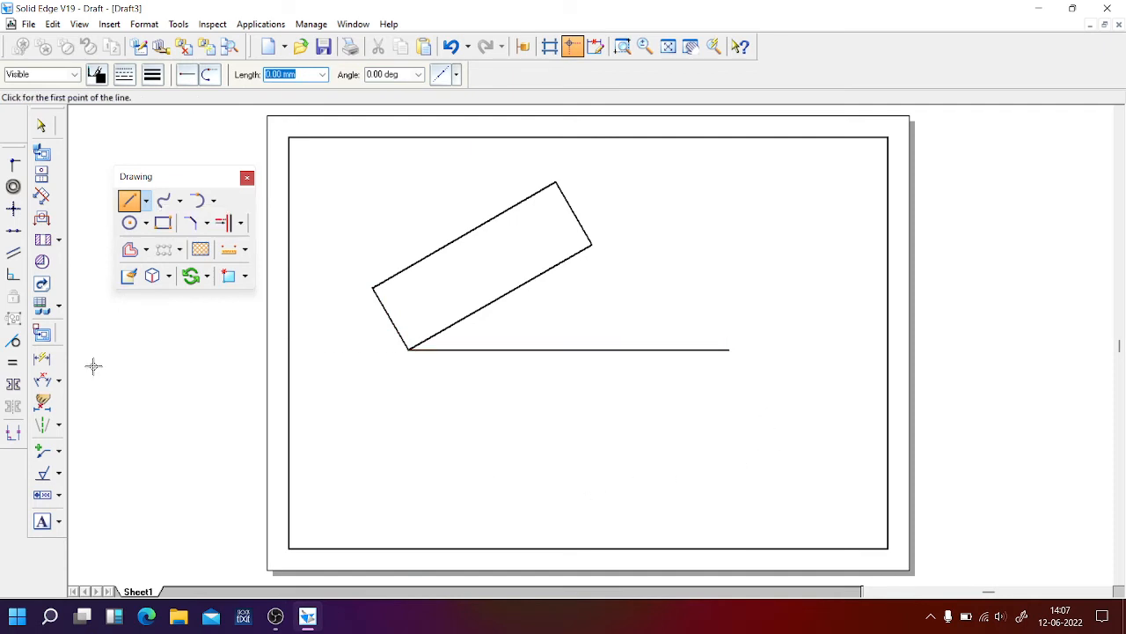
Try to dimension the angle between the rectangle's lower long edge and the horizontal line
click(42, 381)
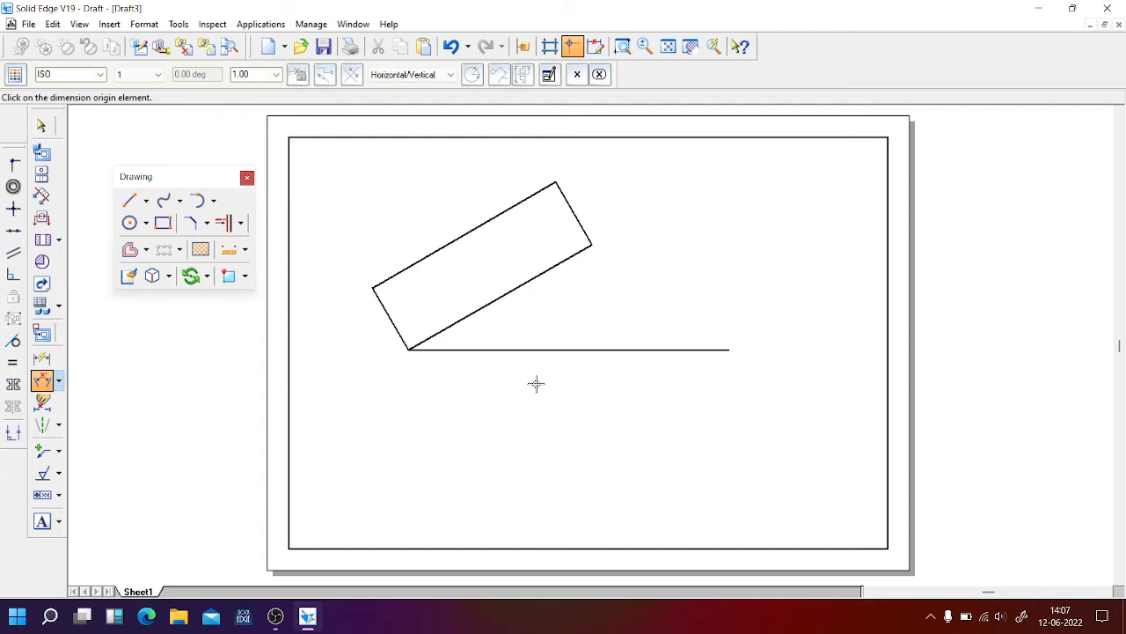
click(543, 273)
click(570, 348)
click(583, 302)
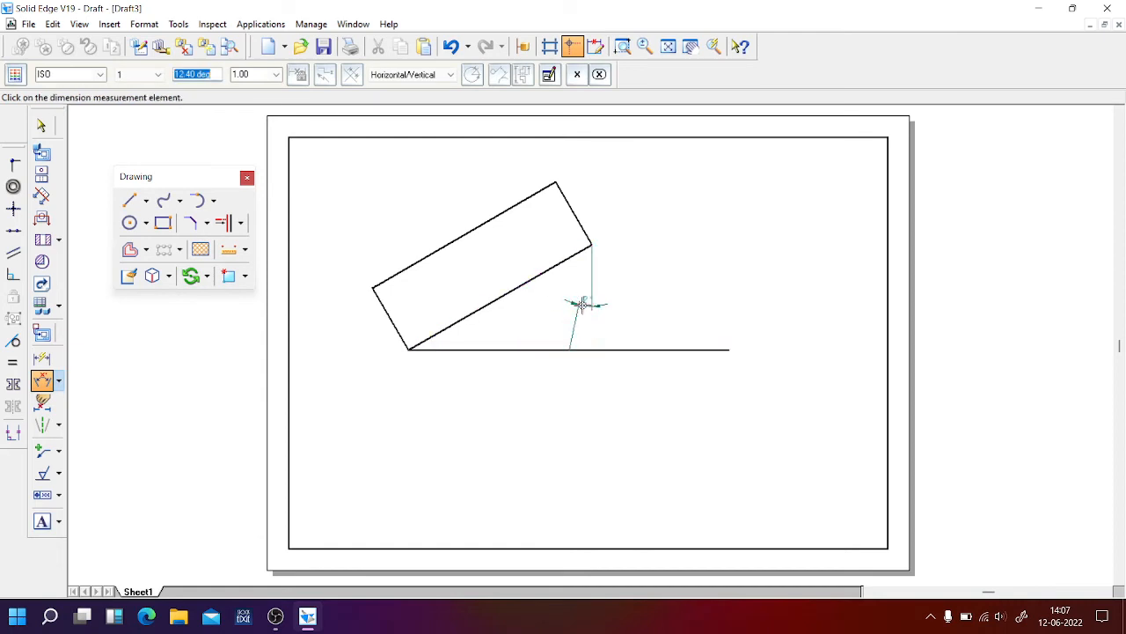
click(488, 303)
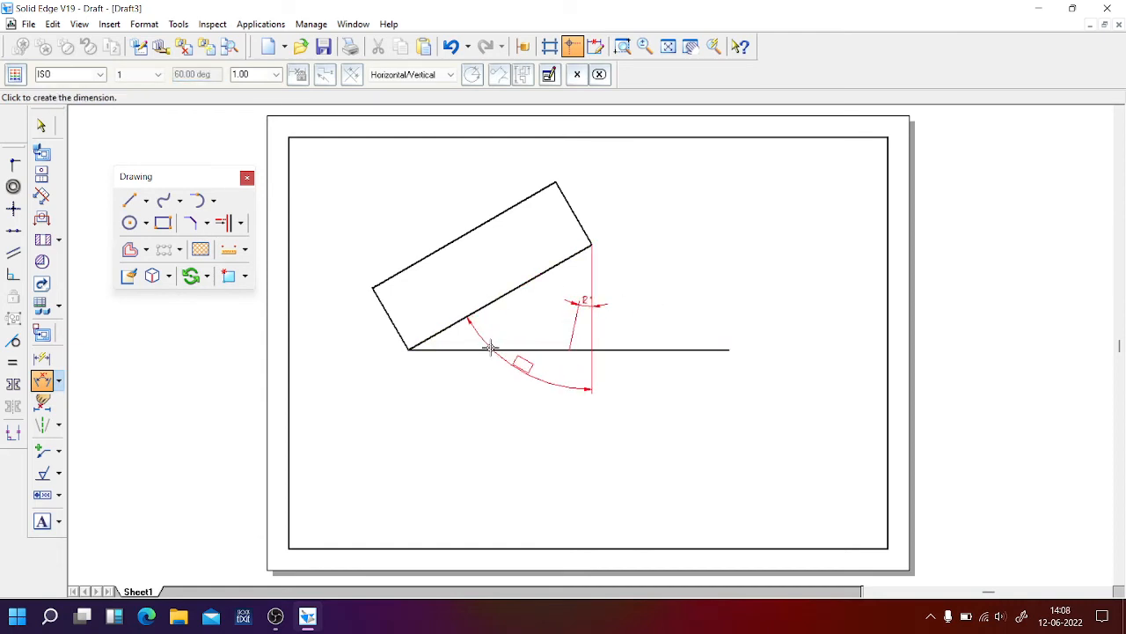
click(490, 347)
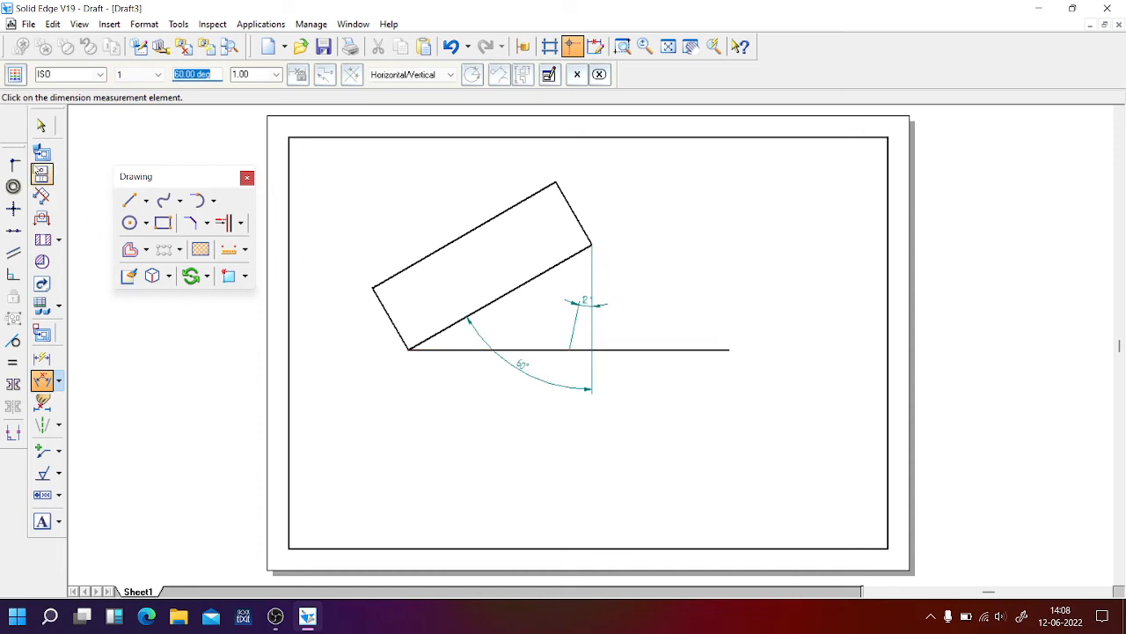
Delete the two misplaced angular dimensions below the rectangle
click(40, 126)
click(499, 363)
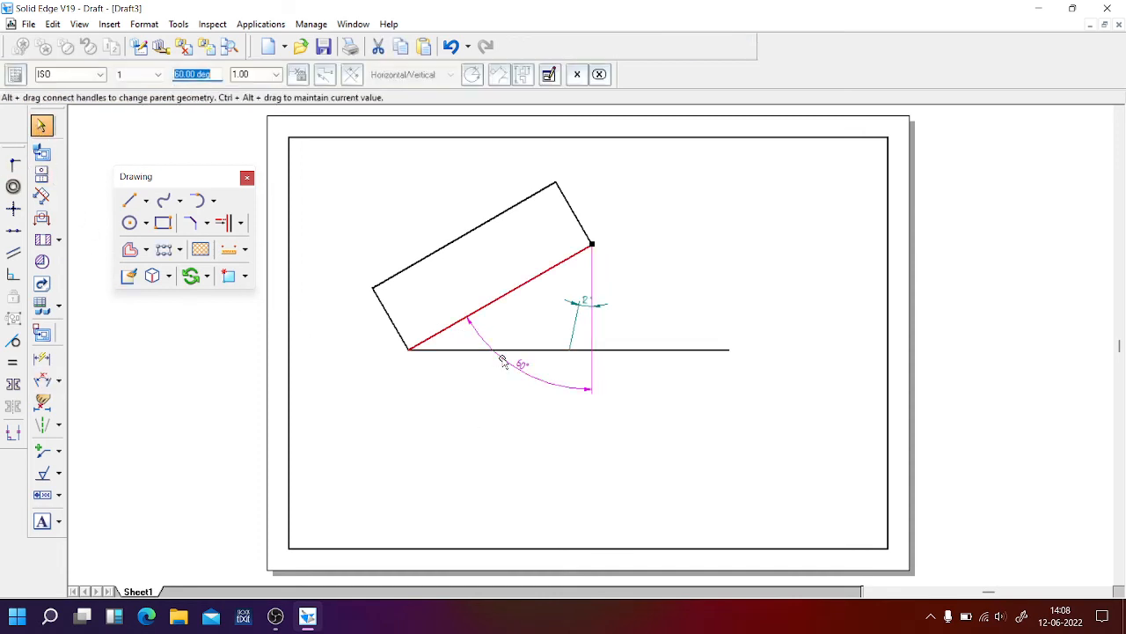
key(Escape)
click(584, 304)
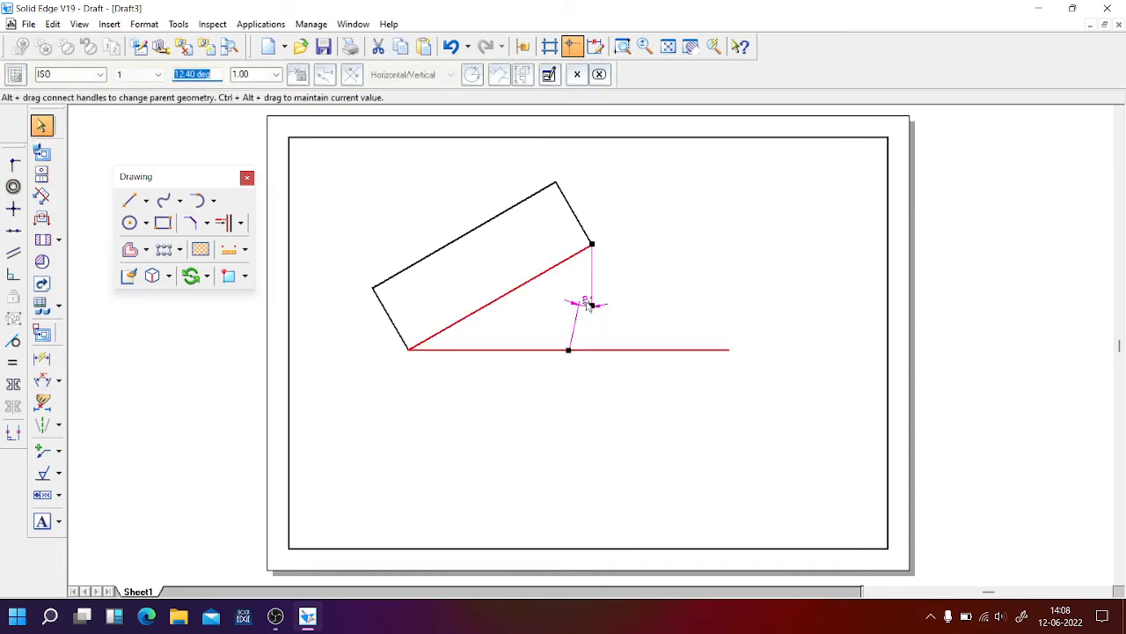
key(Delete)
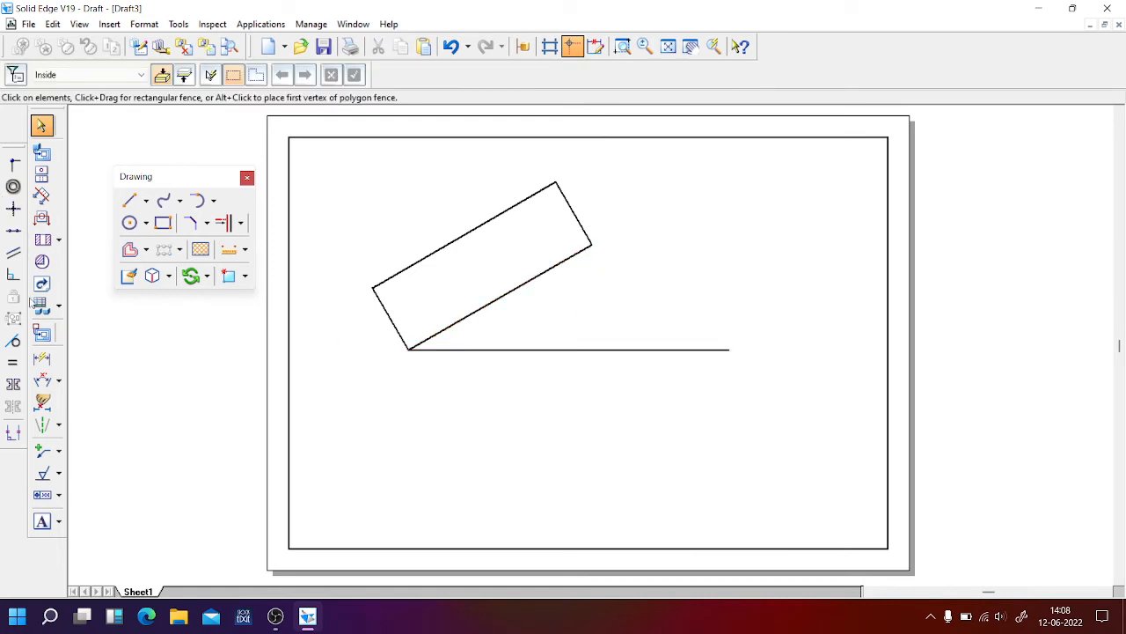
Dimension the angle between the rectangle's lower long edge and the horizontal line, close to their shared corner
click(41, 380)
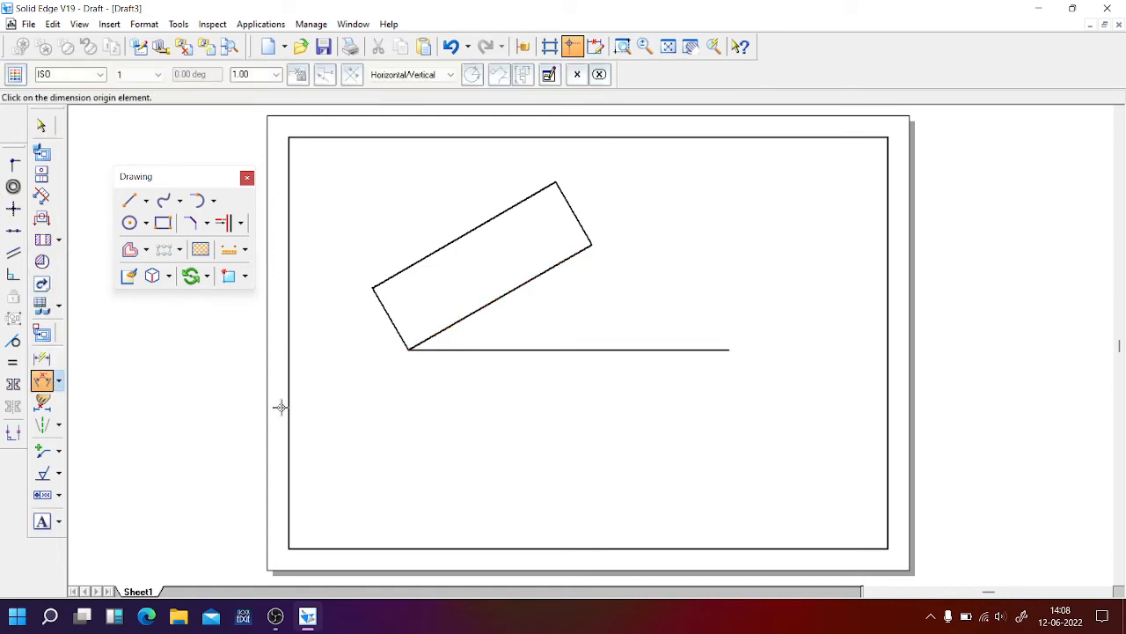
click(473, 312)
click(484, 349)
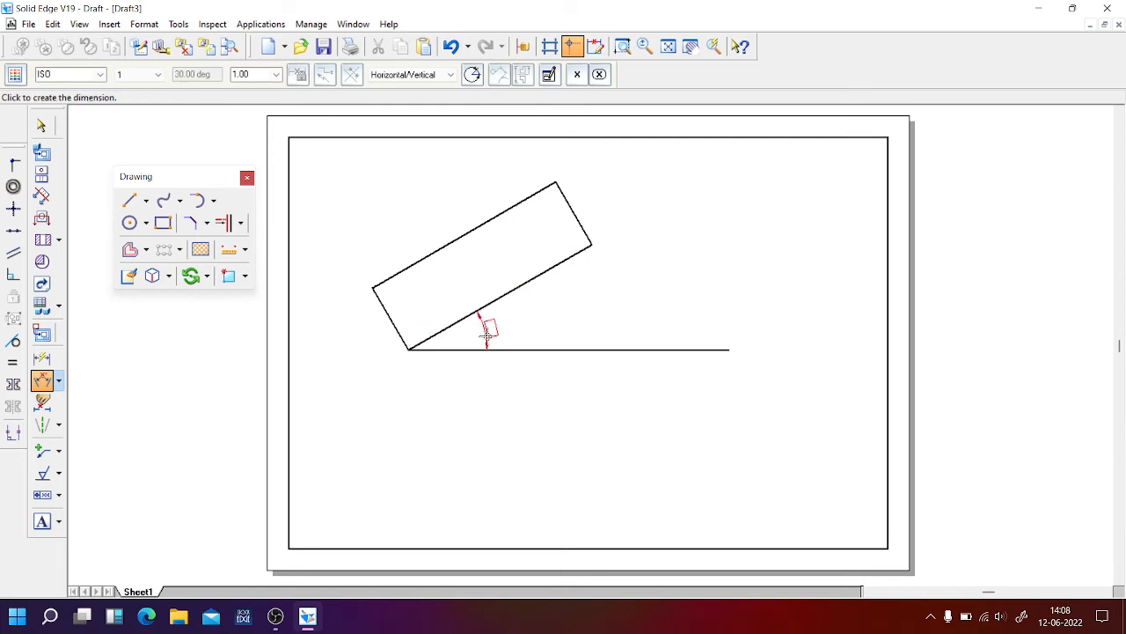
click(487, 333)
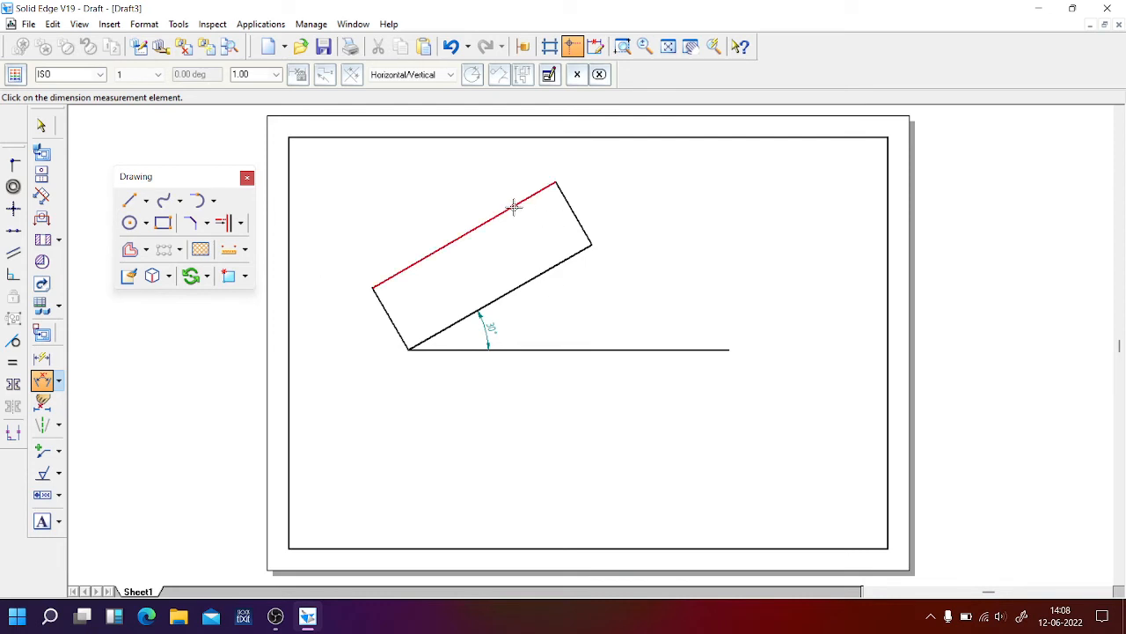
click(192, 275)
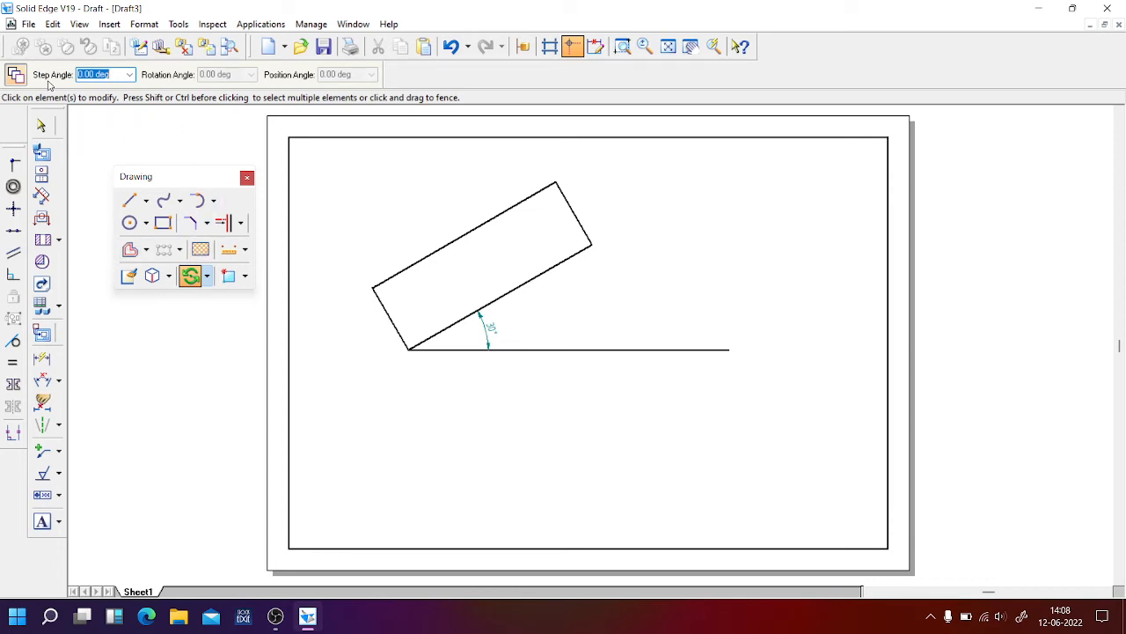
click(15, 73)
drag(322, 156, 635, 358)
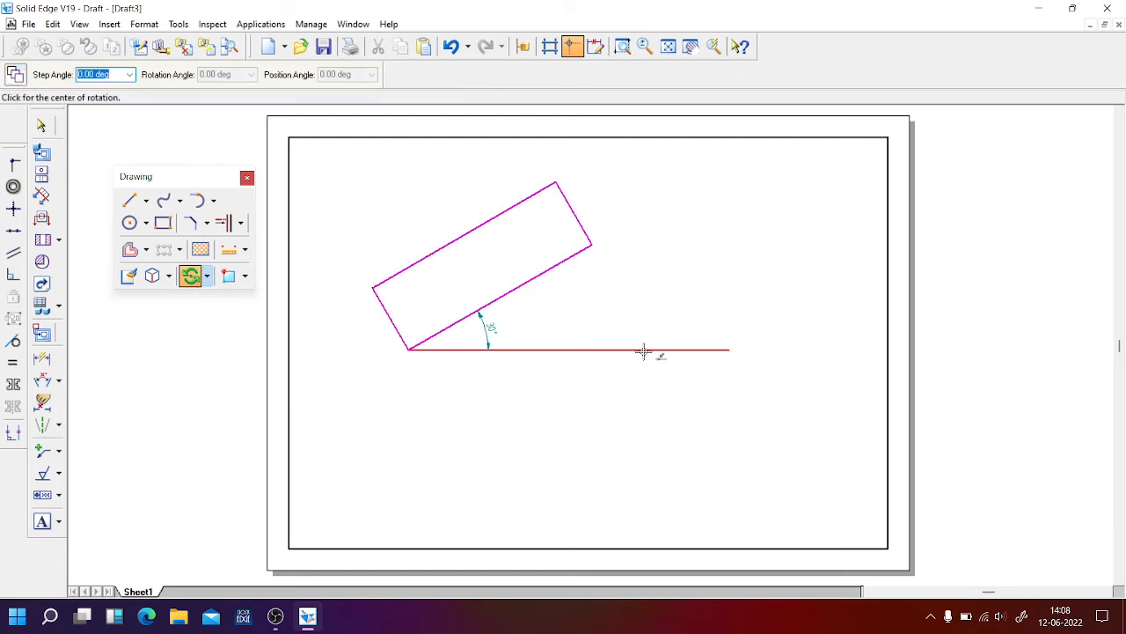
Delete the rectangle, the horizontal line and the angle dimension from the sheet
click(42, 126)
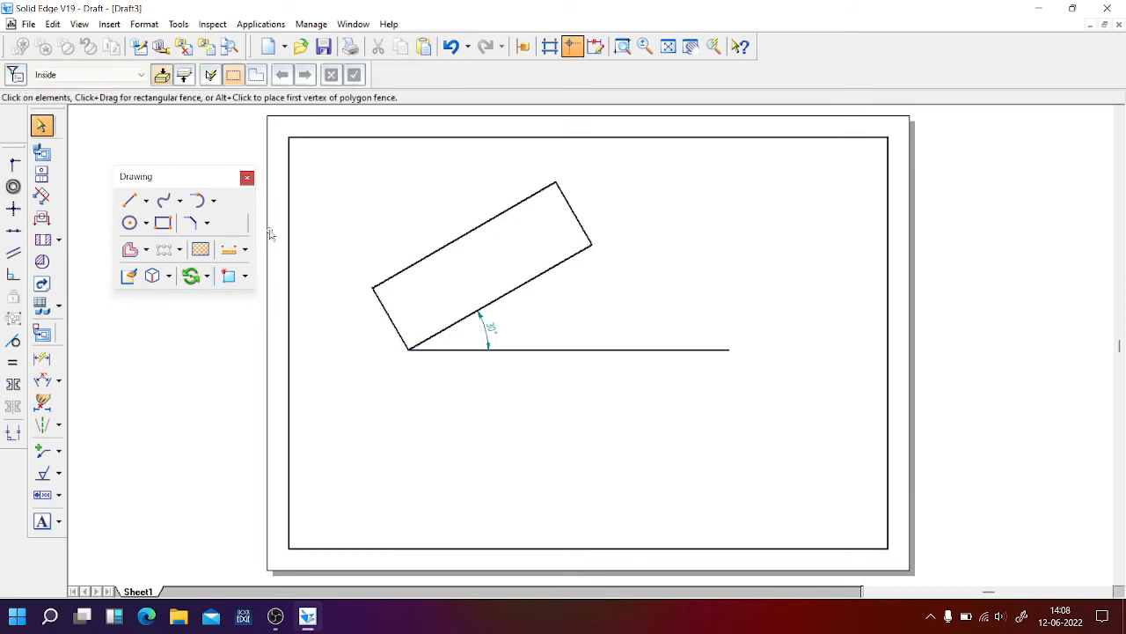
drag(322, 162, 766, 405)
key(Delete)
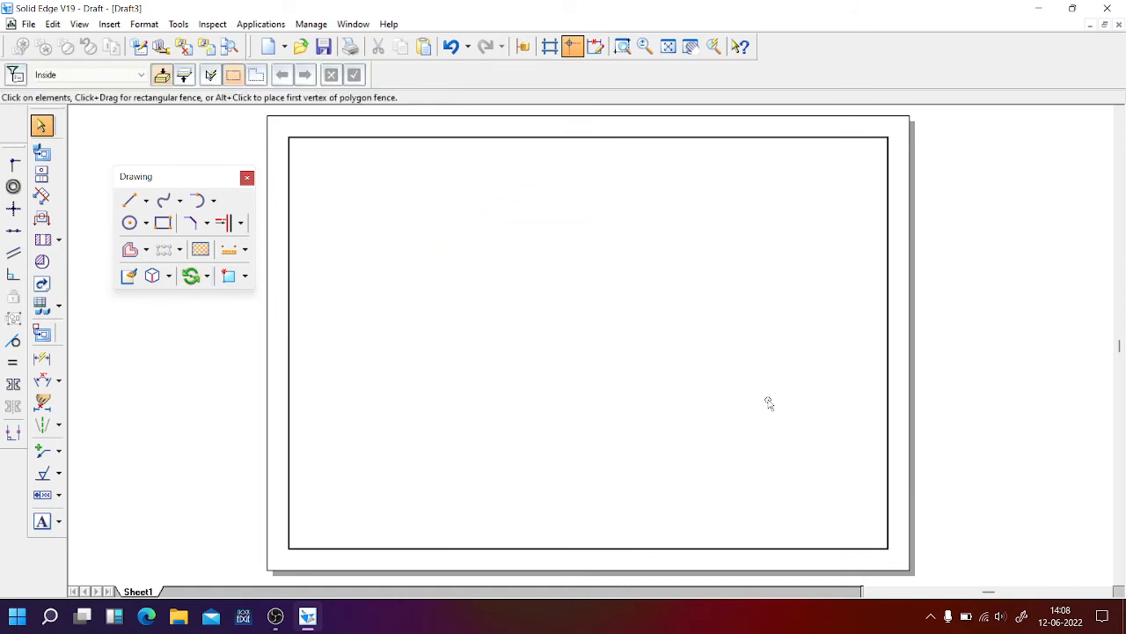
Draw a horizontal line about 82 mm long from the middle of the sheet toward the right
click(134, 202)
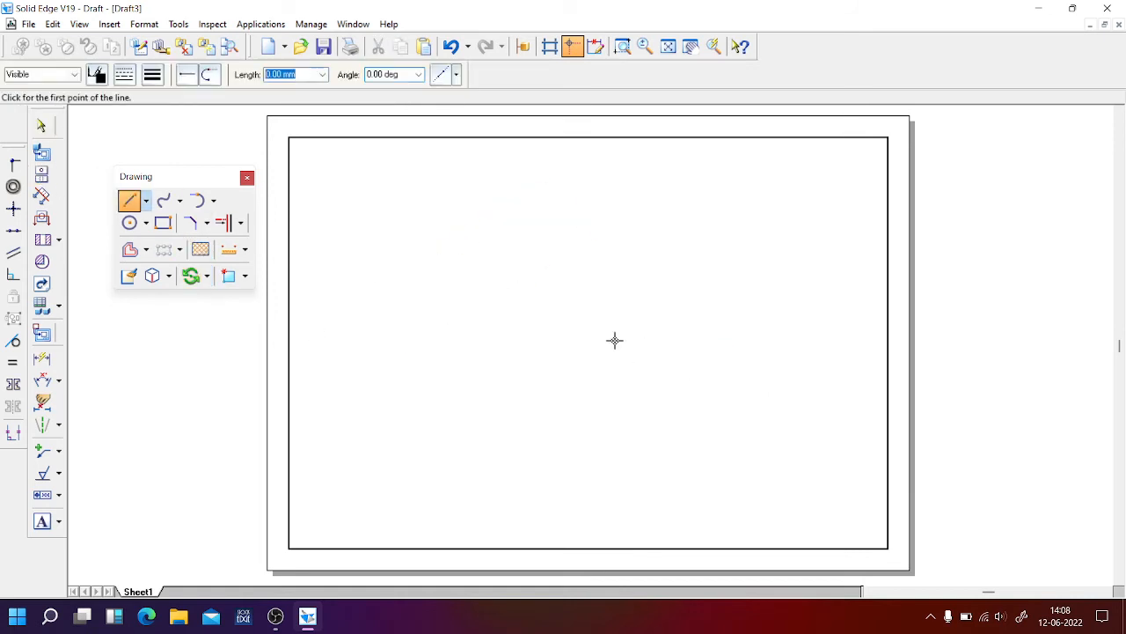
click(593, 327)
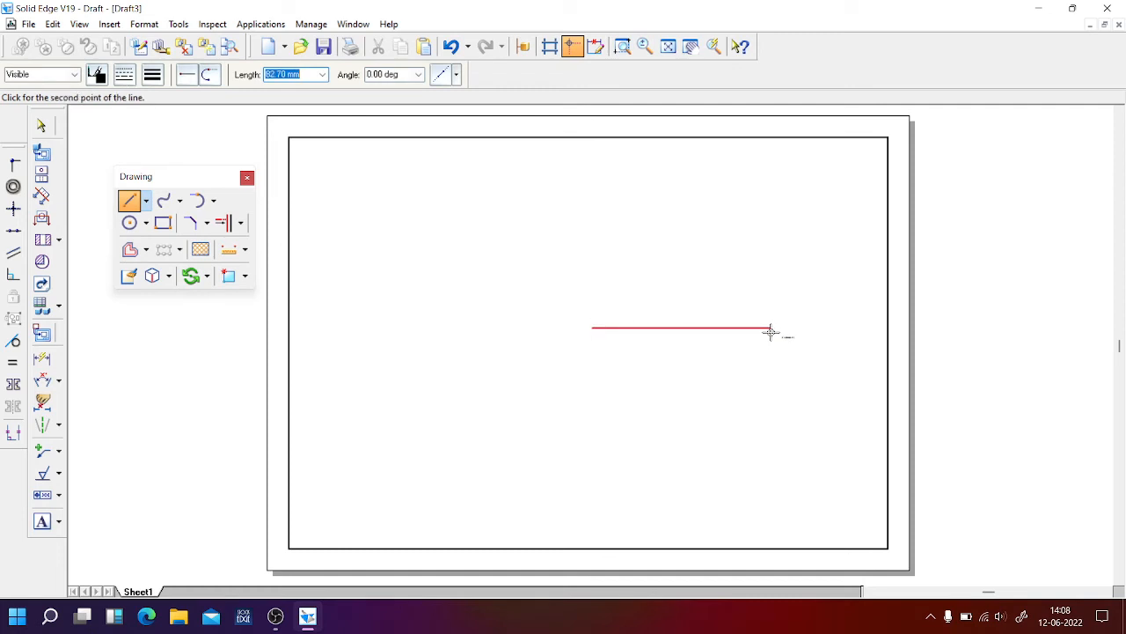
click(767, 331)
right_click(748, 402)
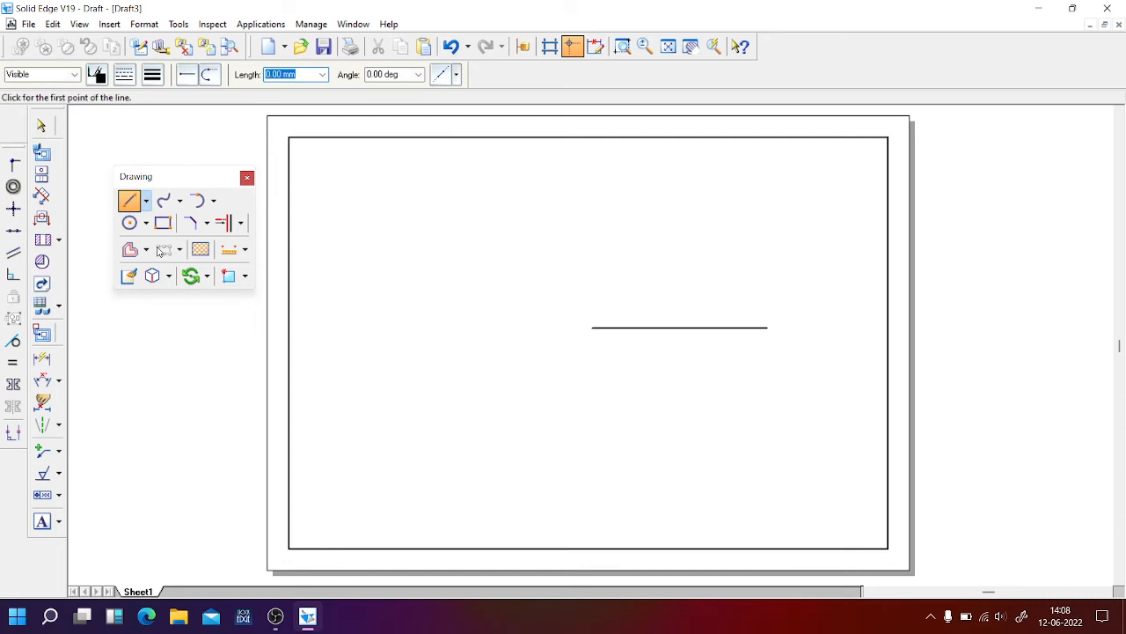
Rotate a copy of the horizontal line 30° counterclockwise about its left end, keeping the original
click(190, 275)
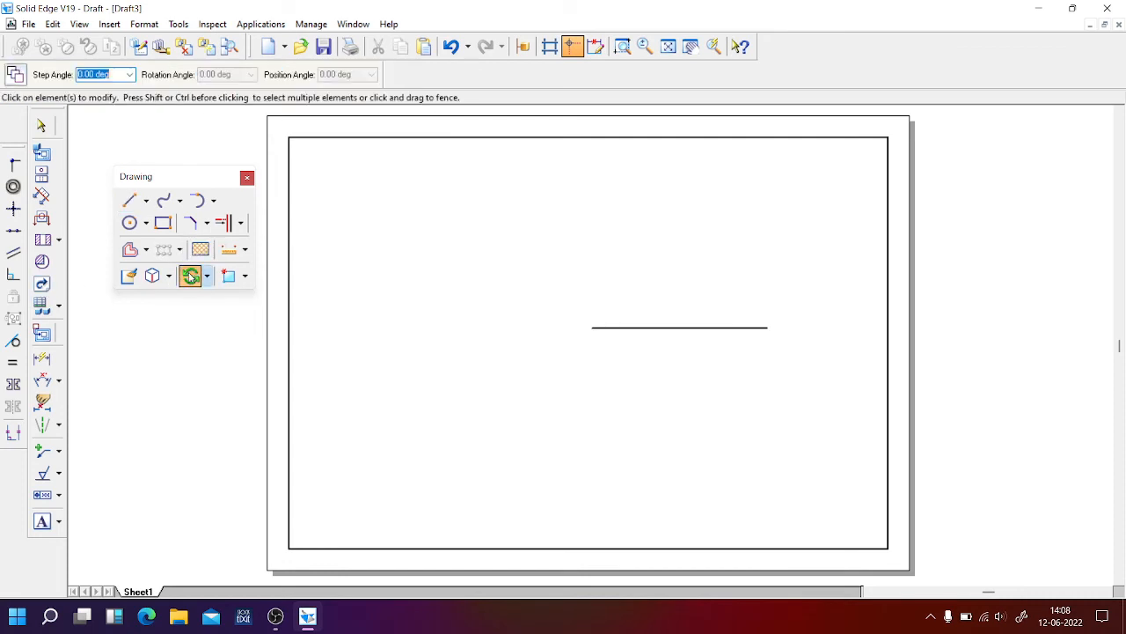
click(15, 73)
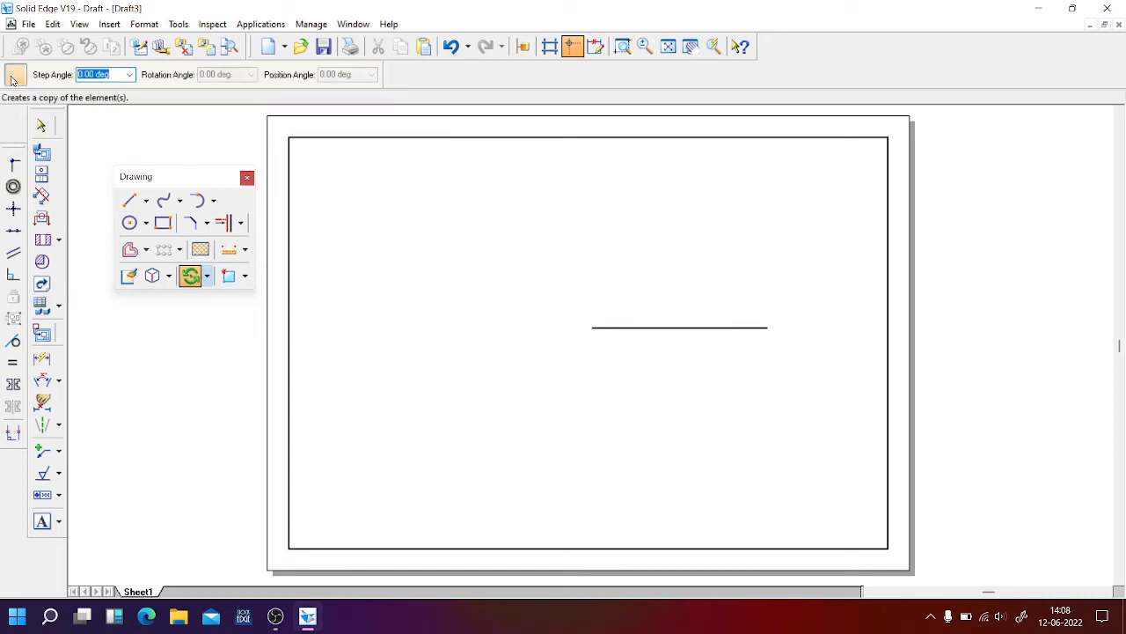
click(622, 327)
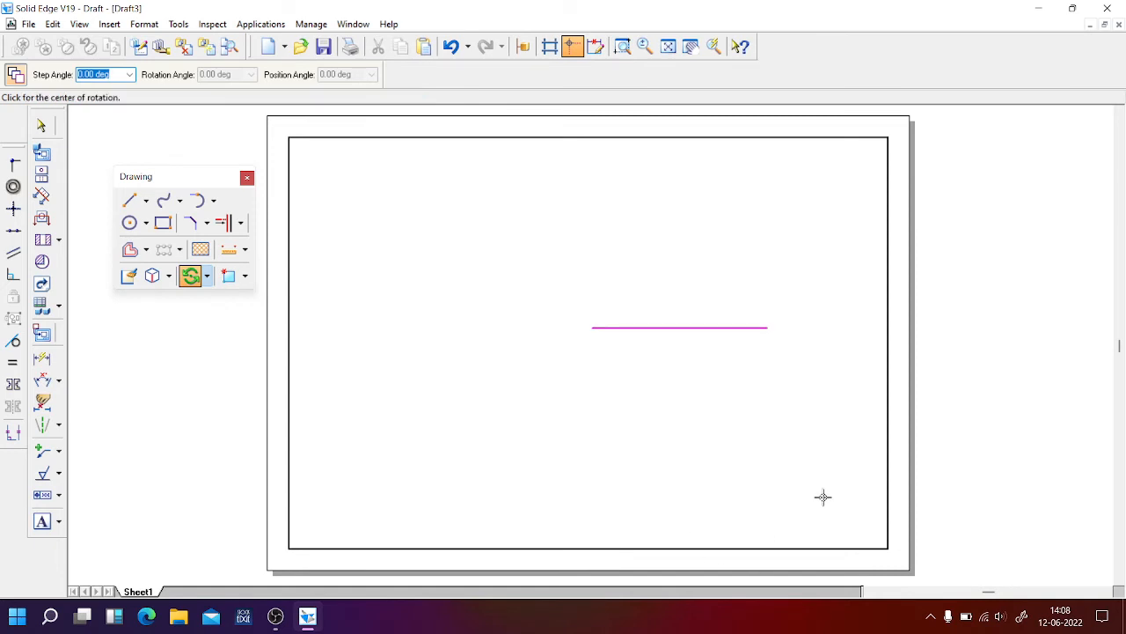
click(590, 327)
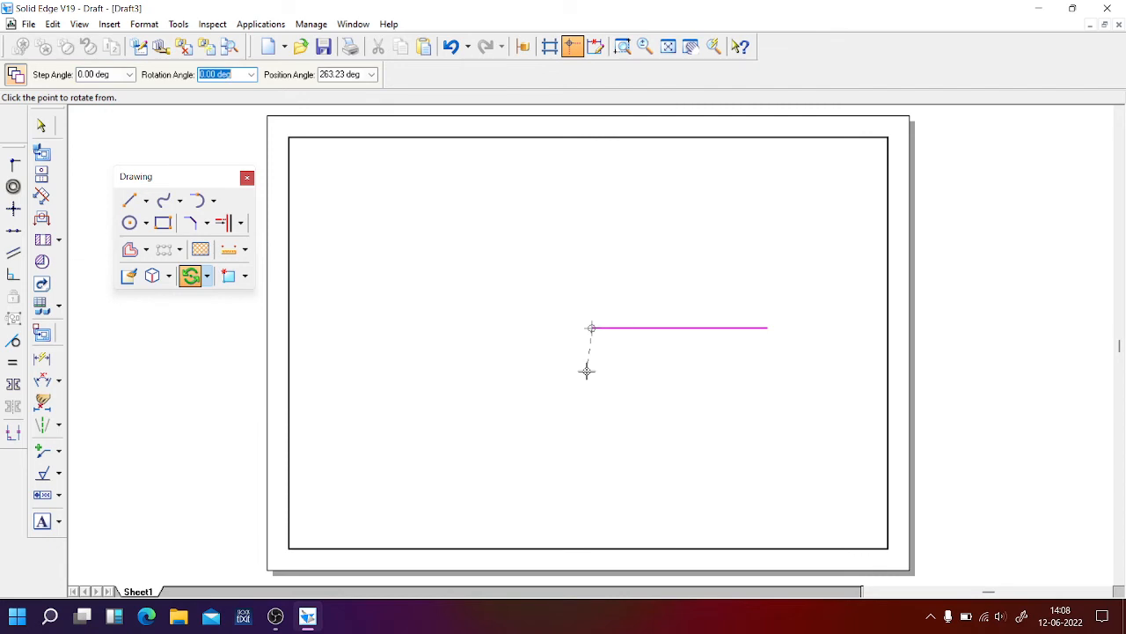
text(30)
key(Tab)
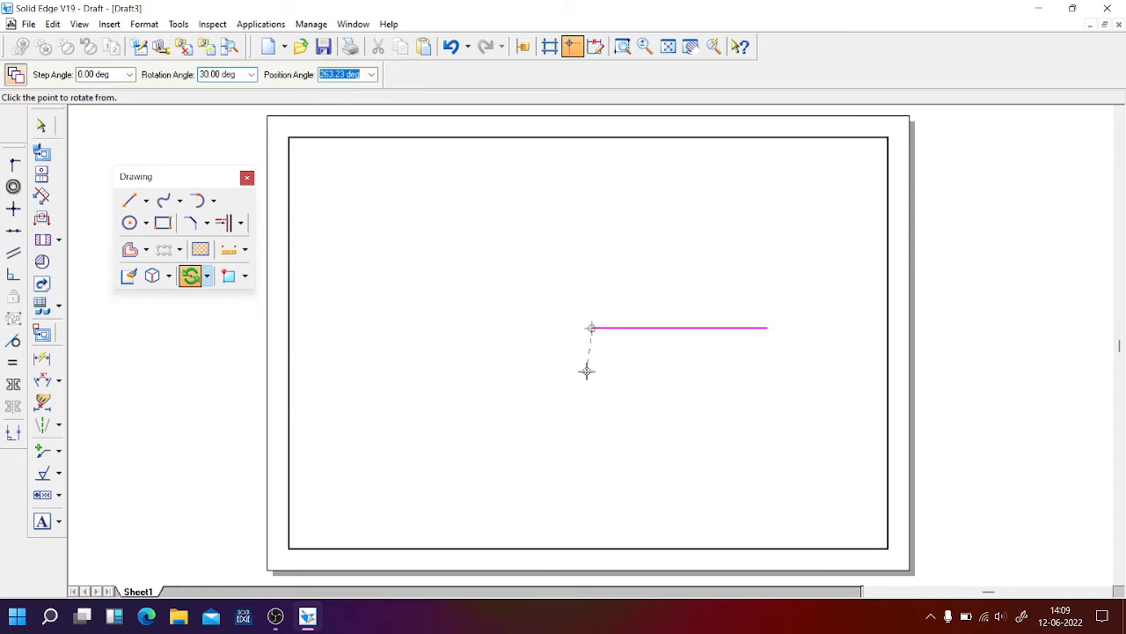
click(681, 300)
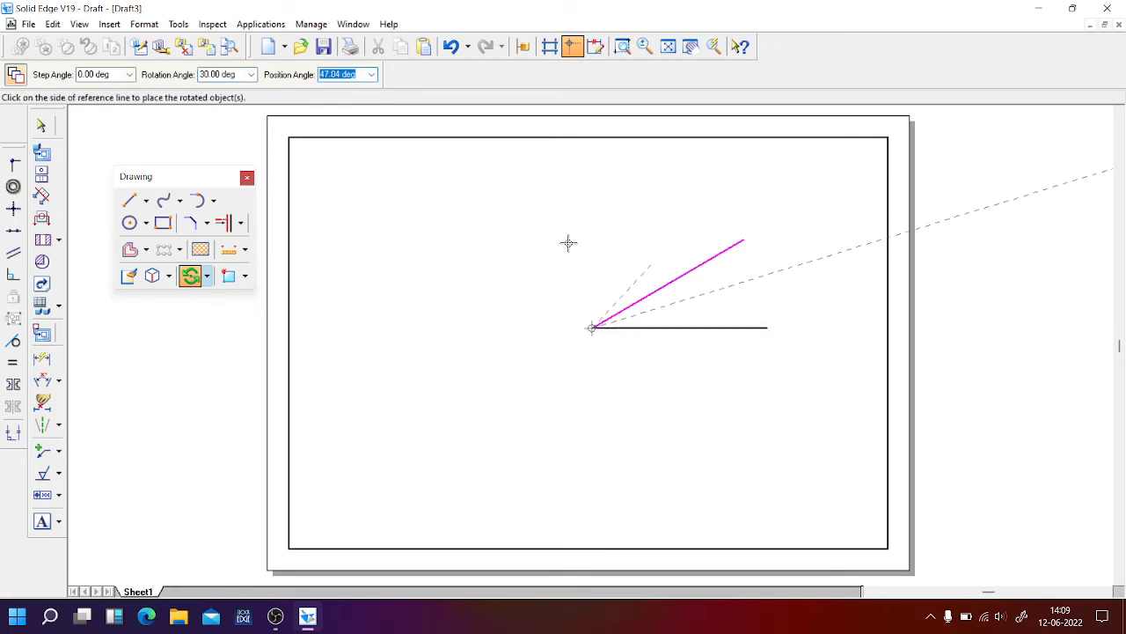
click(569, 242)
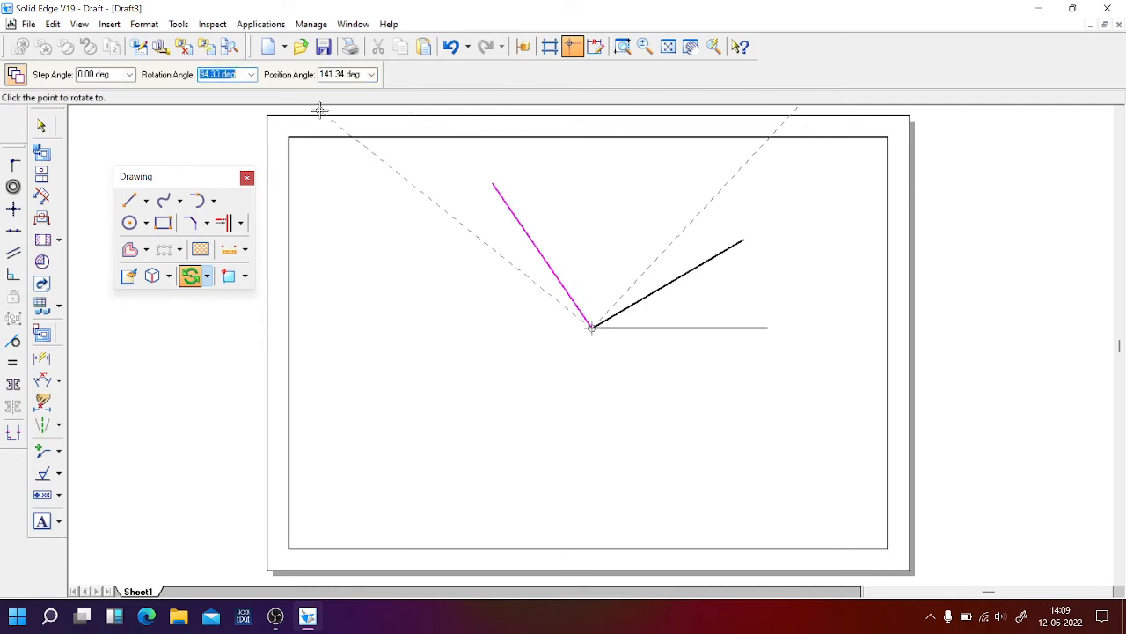
Add a second rotated copy of the line, another 30° counterclockwise about the same end
text(60)
key(Tab)
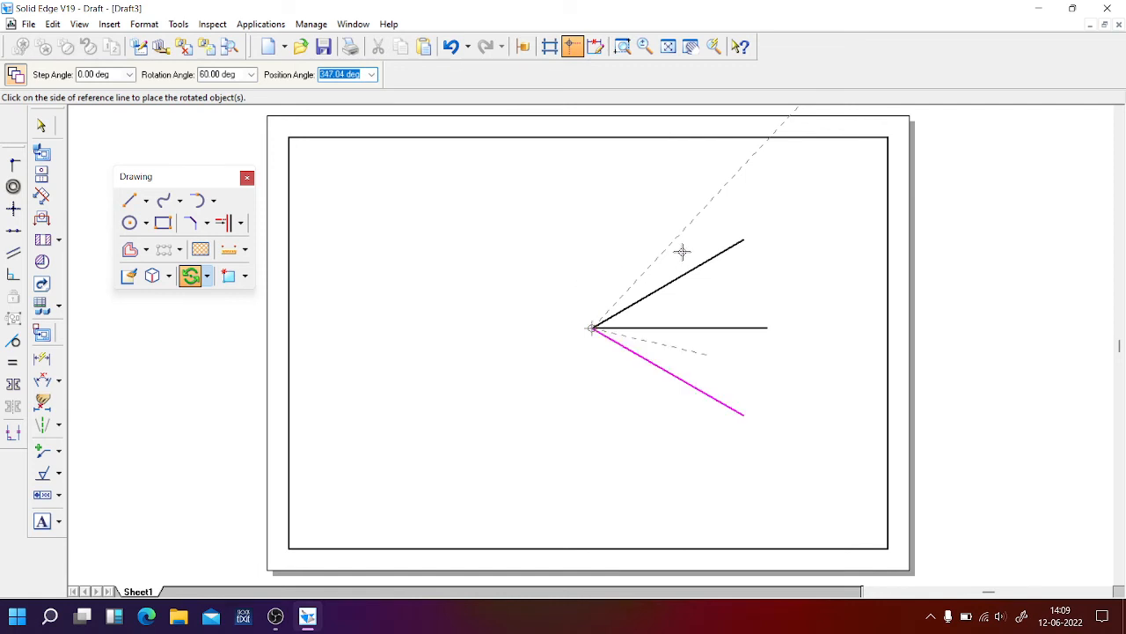
click(203, 76)
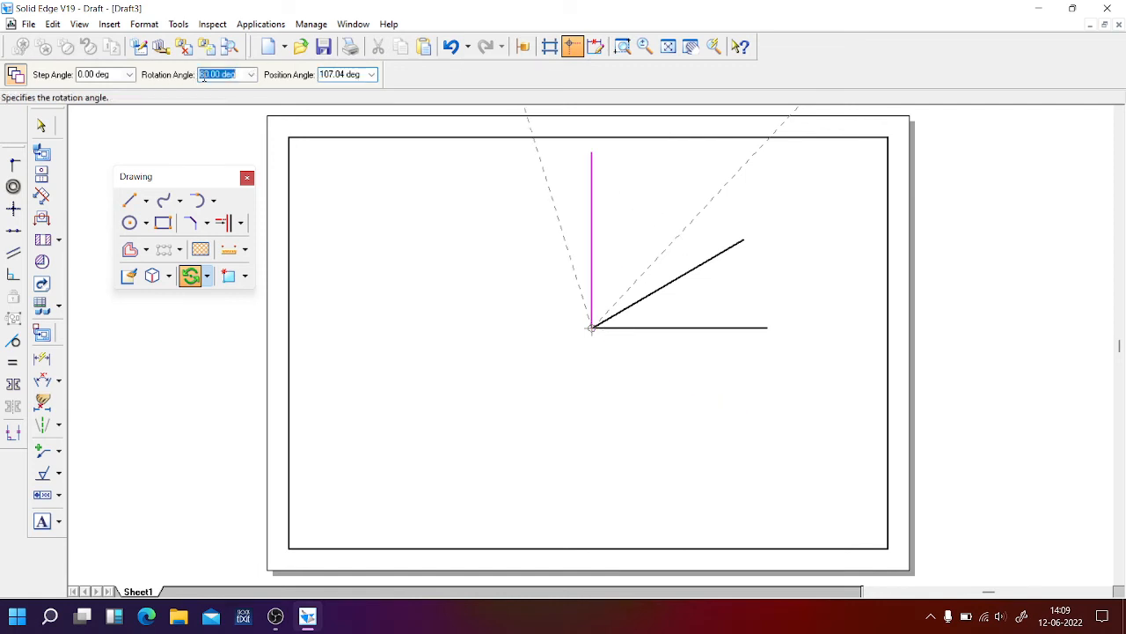
text(30)
key(Tab)
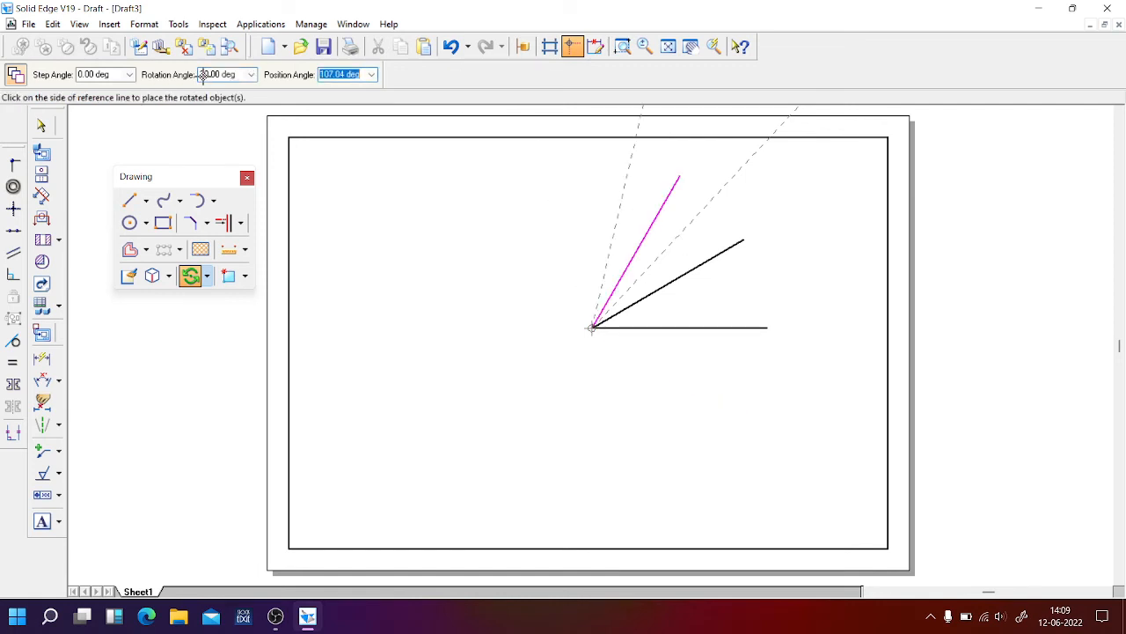
click(506, 217)
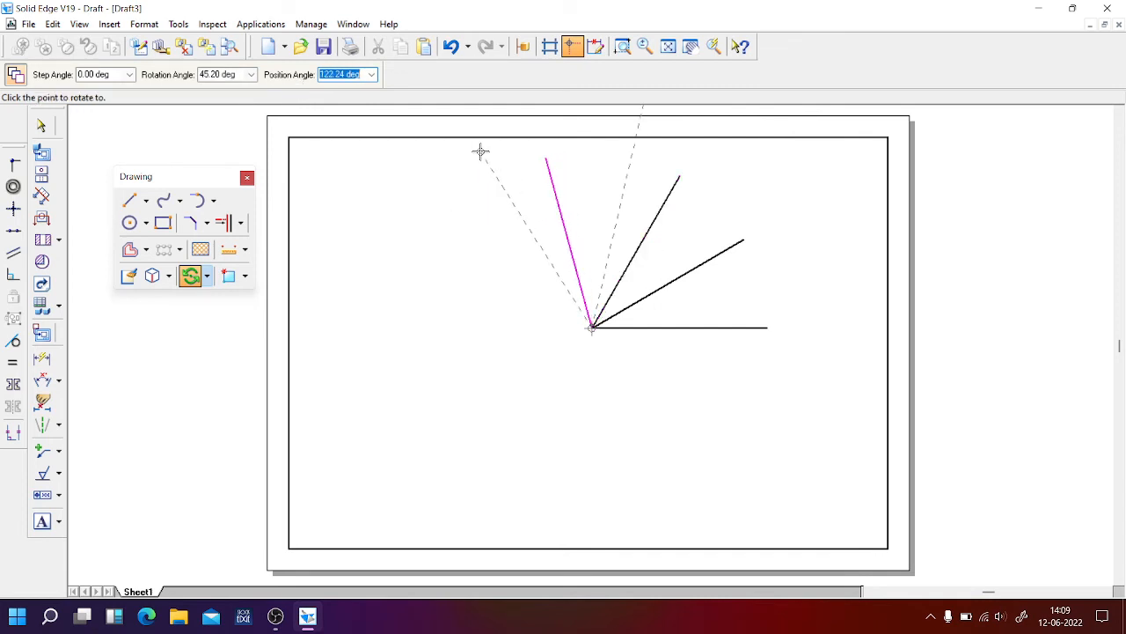
Add a third rotated copy of the line, about 43° counterclockwise beyond the second one, and end the rotation
text(13)
key(Return)
click(479, 151)
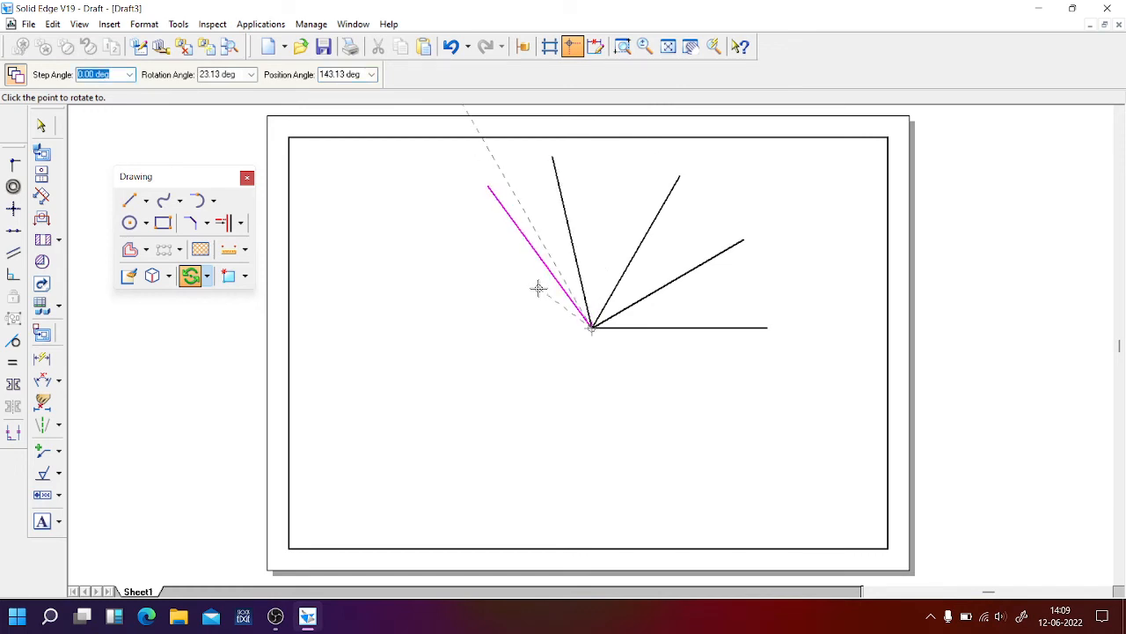
key(Escape)
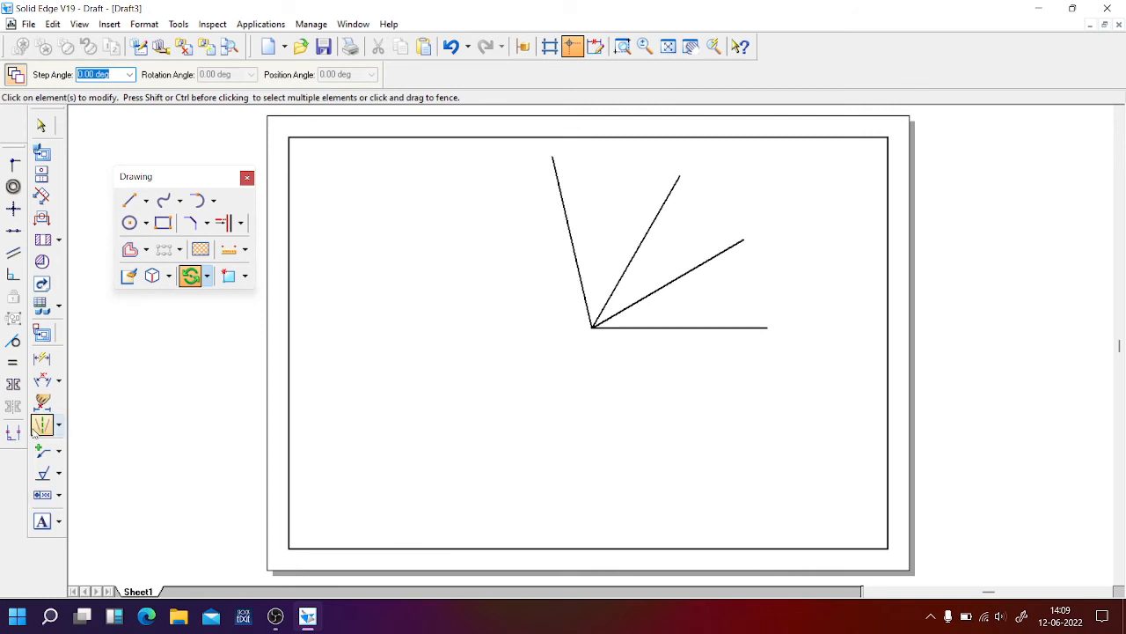
Dimension the angle between the horizontal line and the first rotated copy, placing the value near their outer ends
click(42, 380)
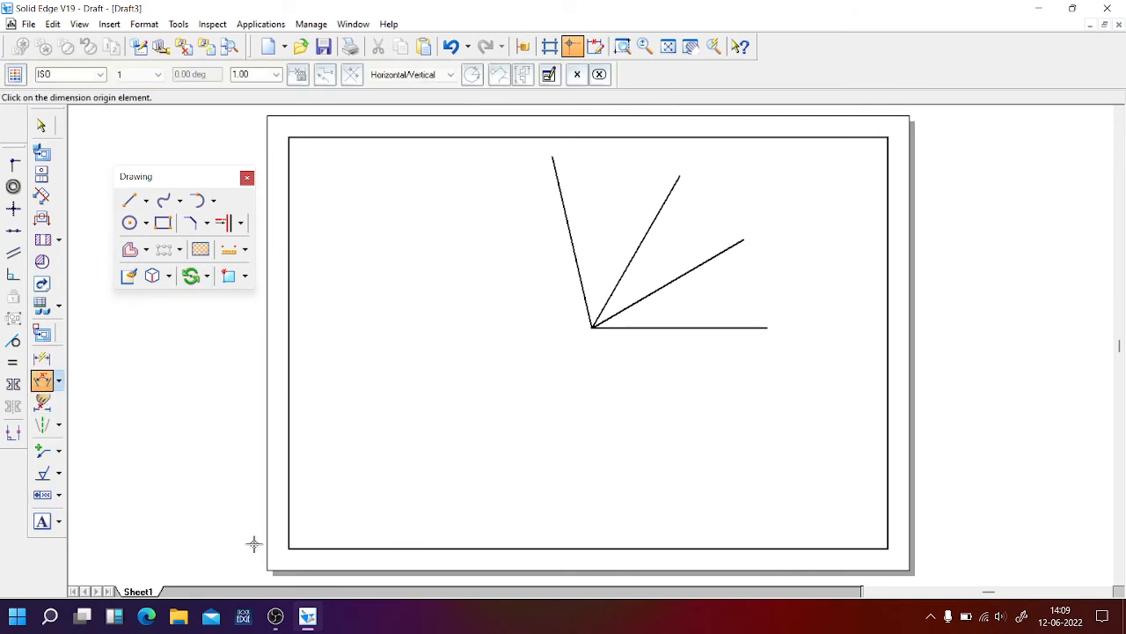
click(695, 327)
click(683, 269)
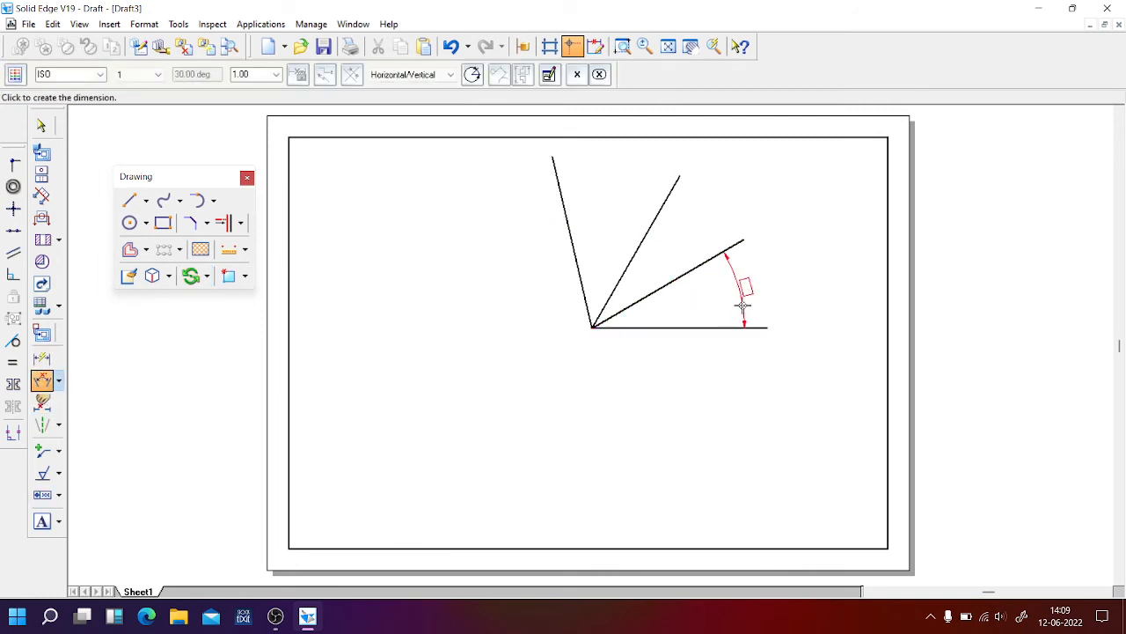
click(743, 287)
click(661, 283)
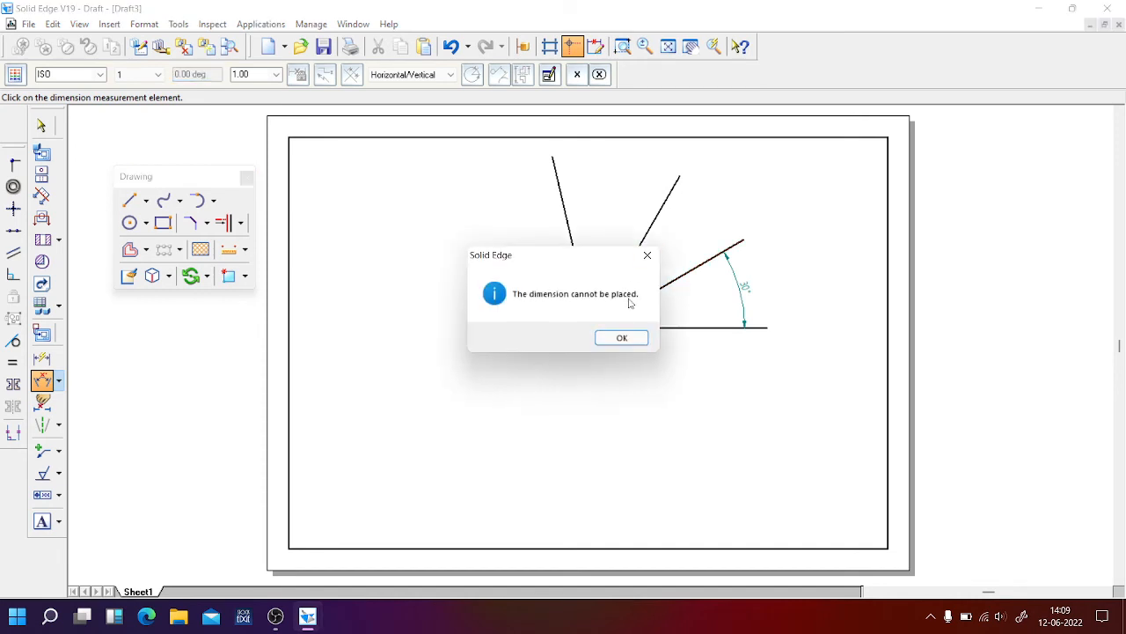
click(621, 337)
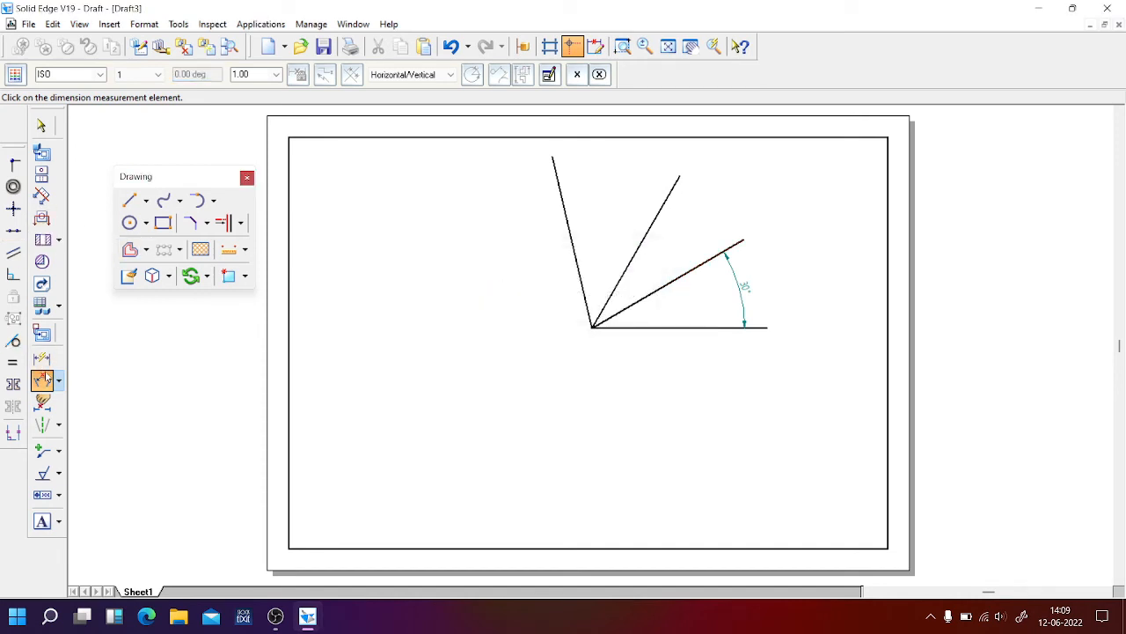
Dimension the angle between the first and second rotated copies, placing the value beyond their outer ends
click(42, 381)
click(674, 183)
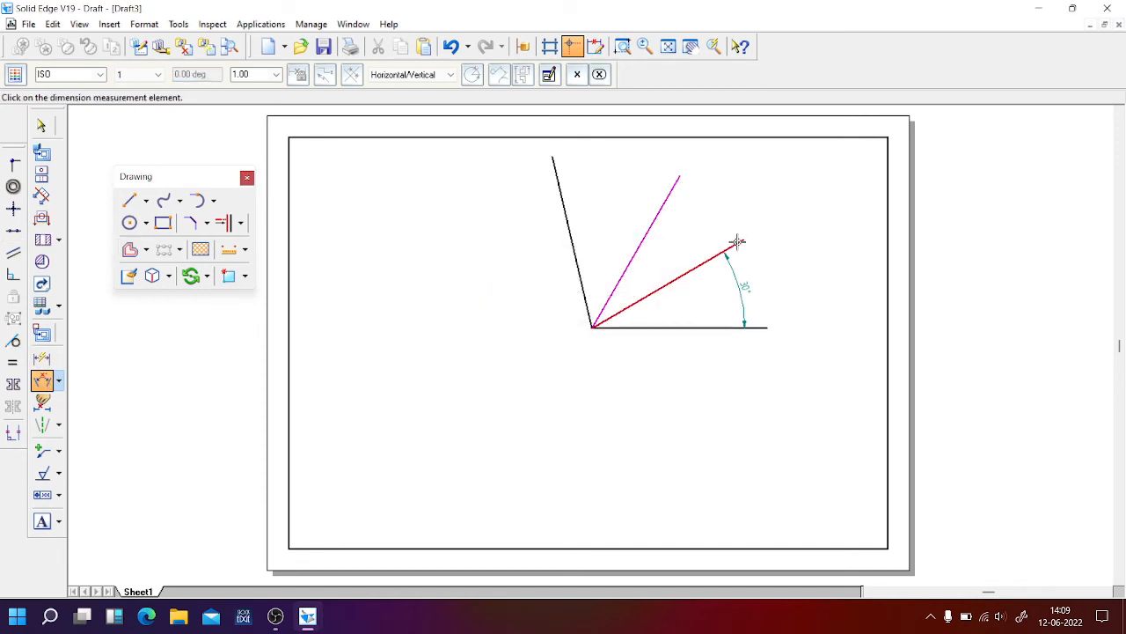
click(737, 244)
click(753, 206)
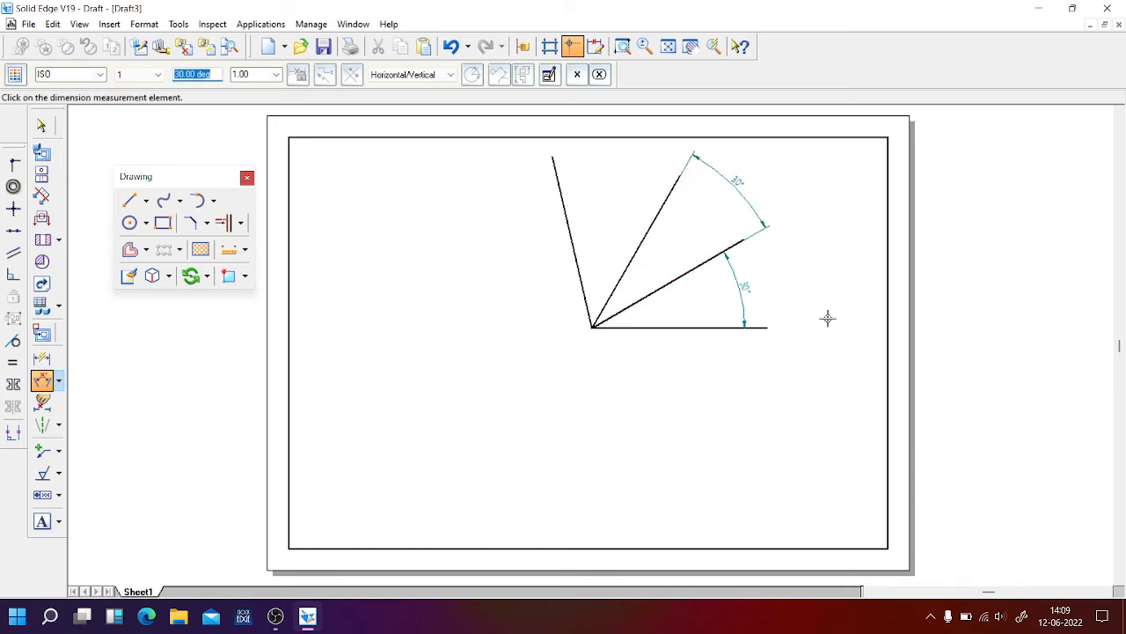
Dimension the angle between the horizontal line and the third rotated copy, placing the arc across the lines between them
click(42, 380)
click(674, 326)
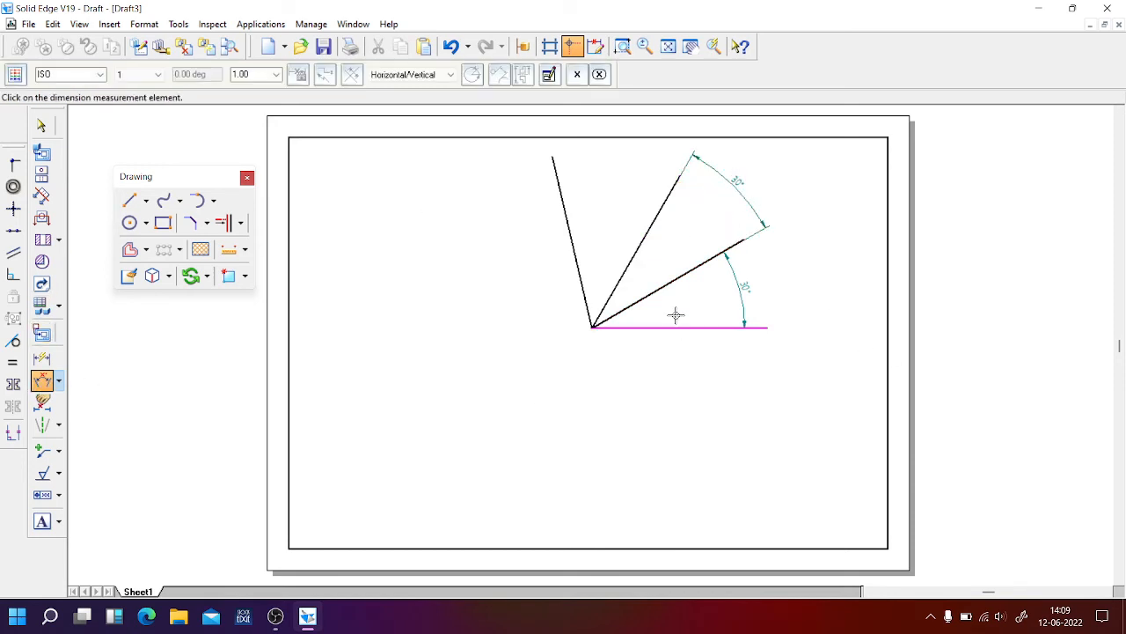
click(560, 190)
click(592, 209)
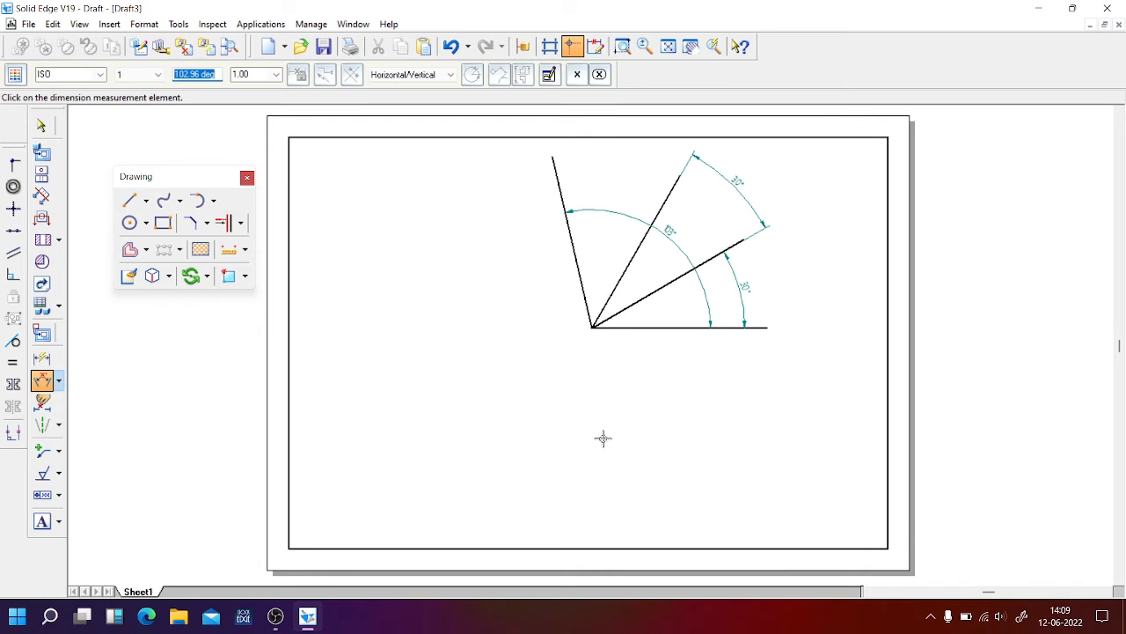
Delete the angle dimension between the horizontal line and the third rotated copy
click(40, 128)
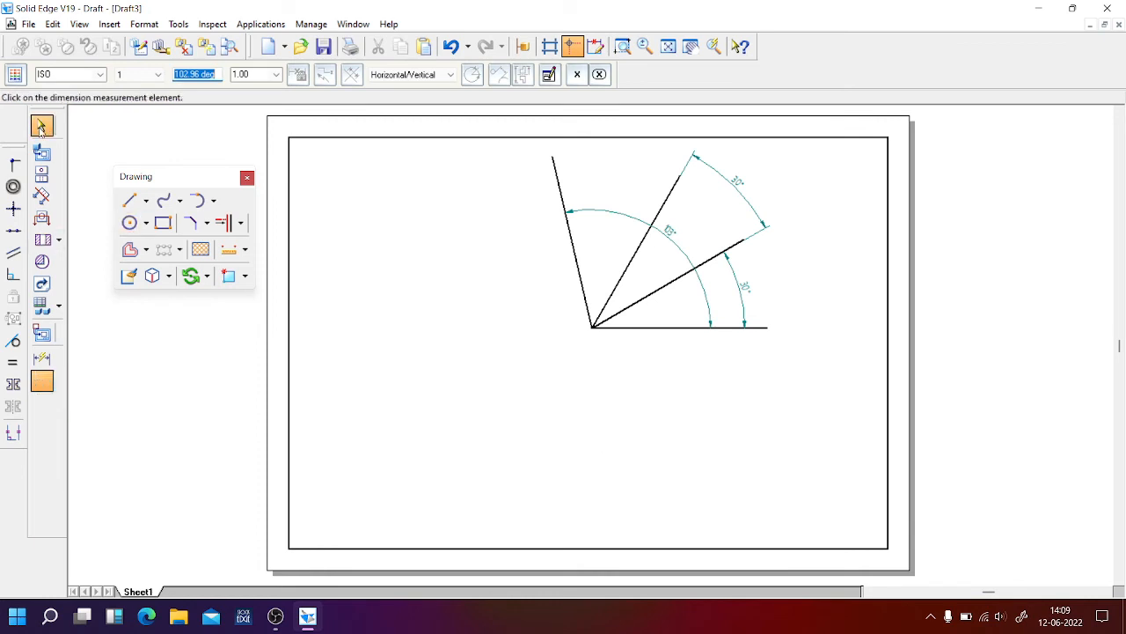
click(670, 235)
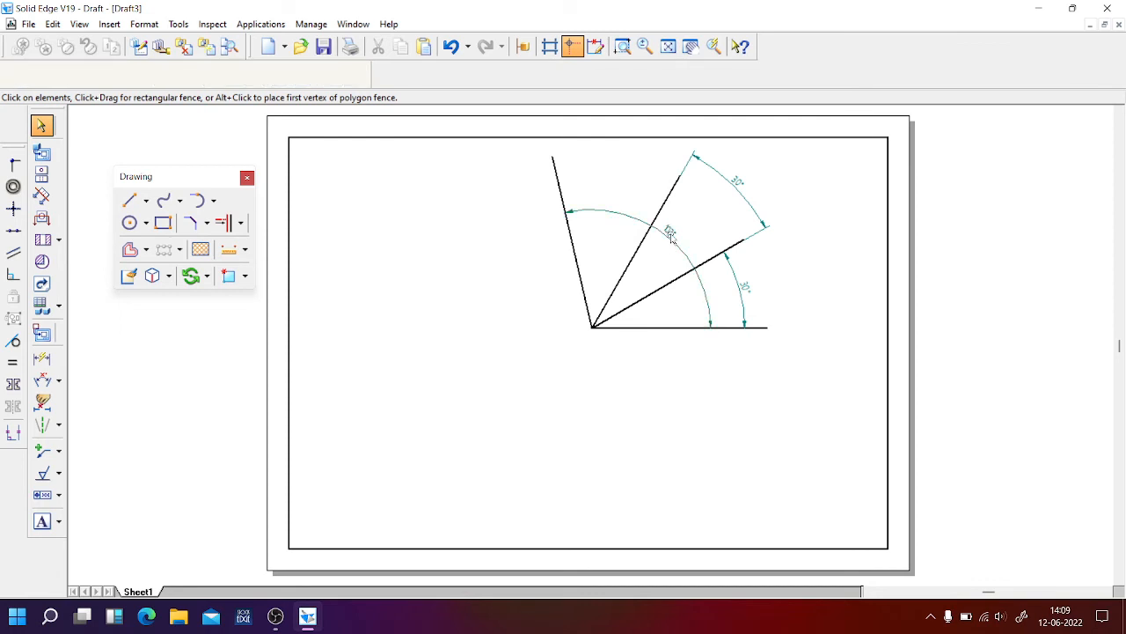
key(Delete)
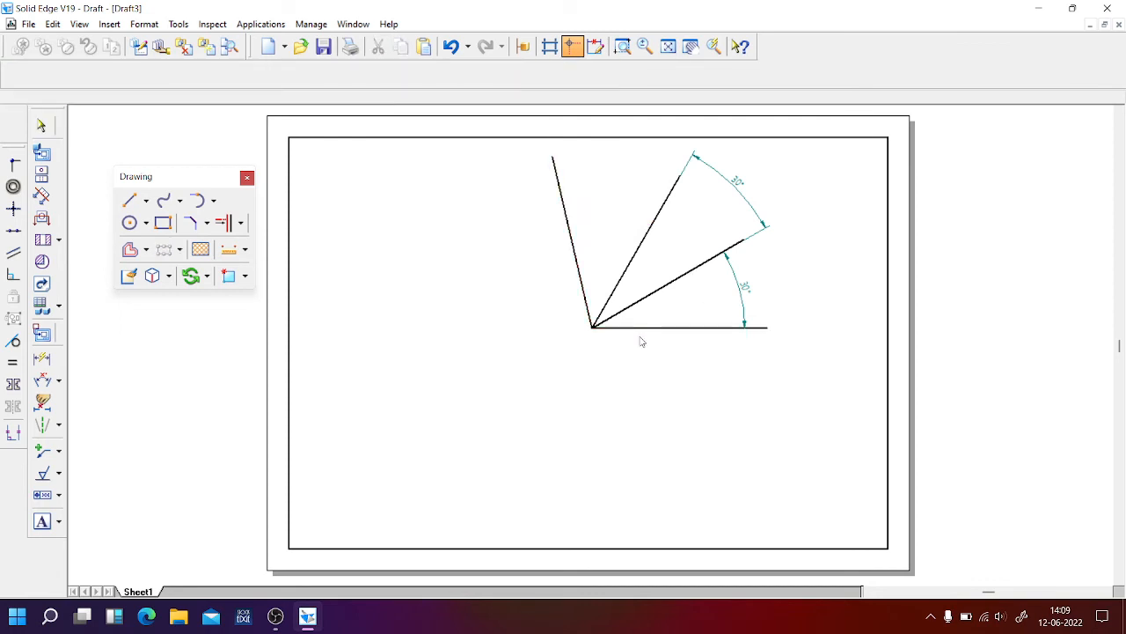
click(41, 380)
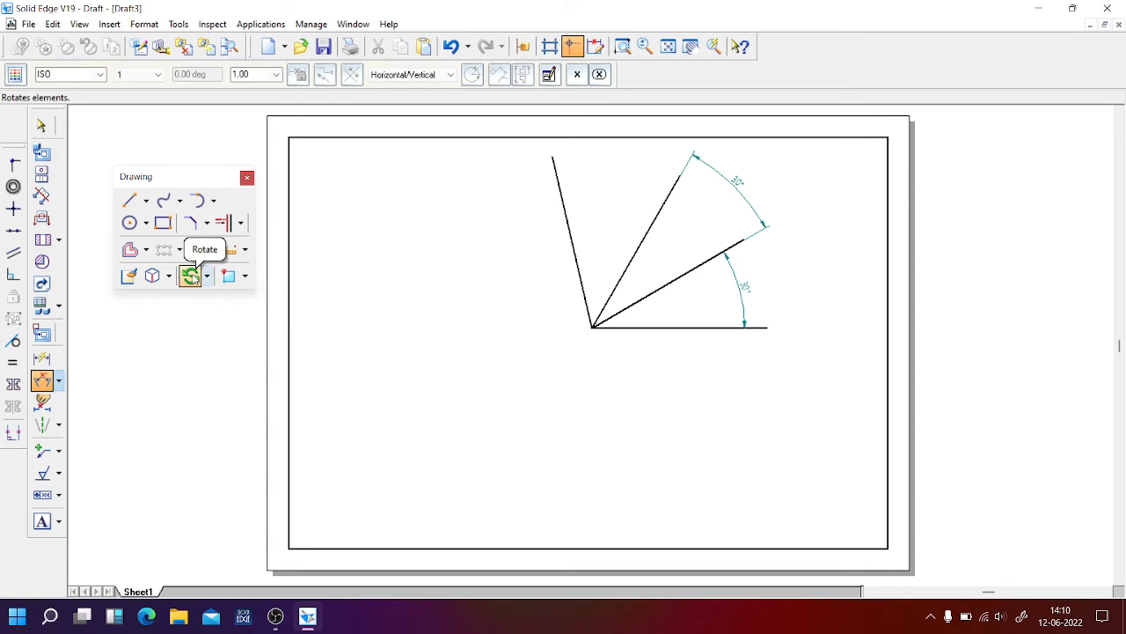
click(191, 276)
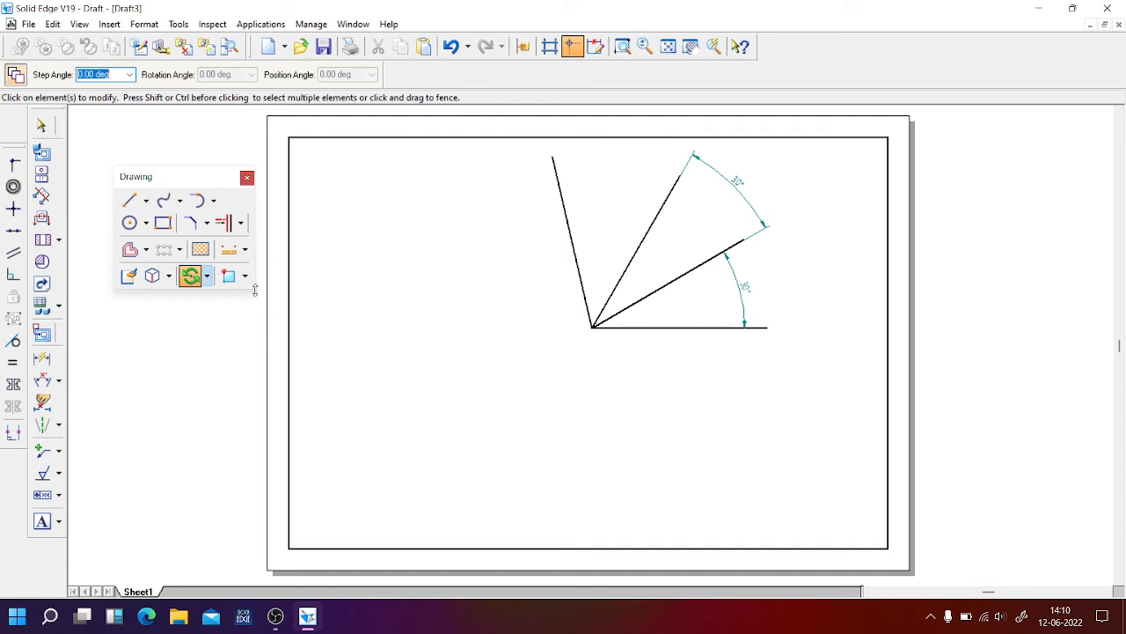
click(207, 278)
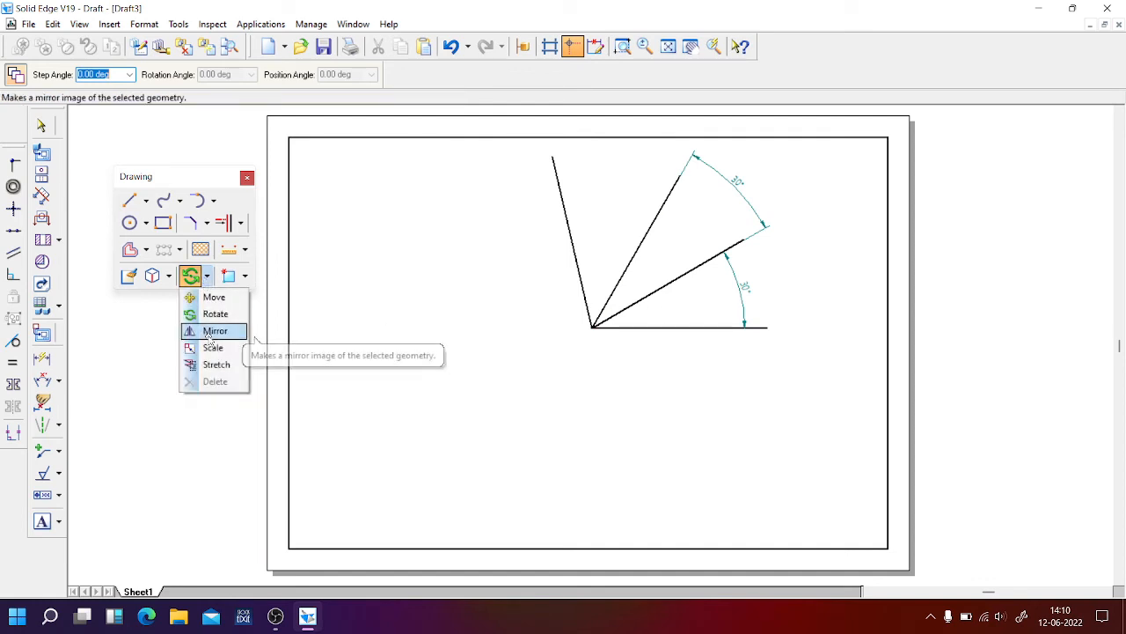
click(492, 431)
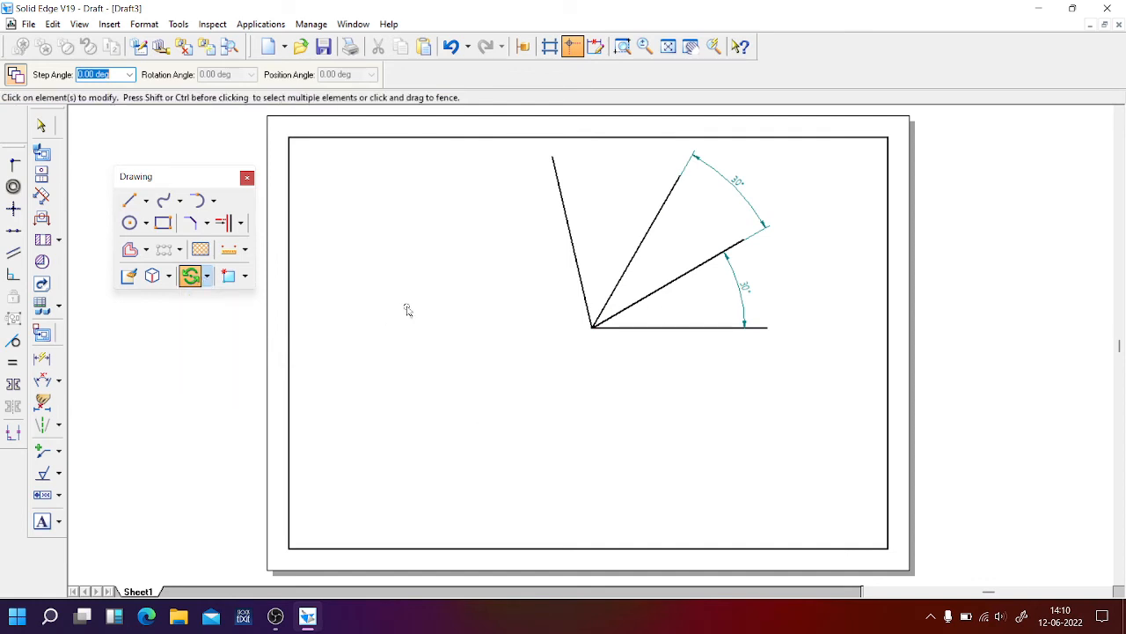
click(207, 277)
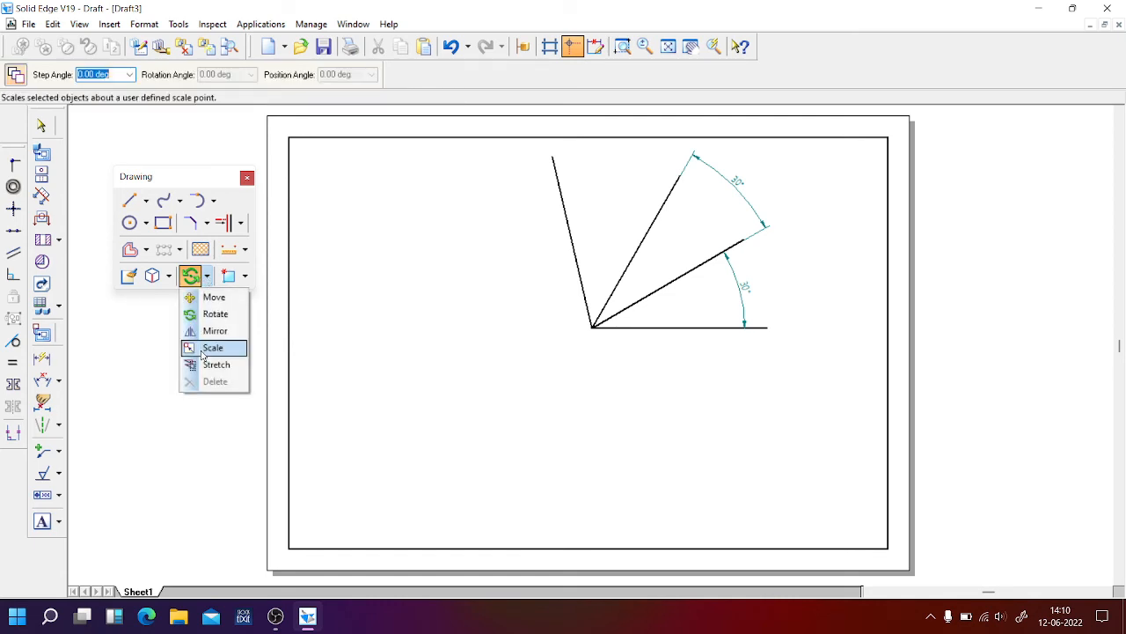
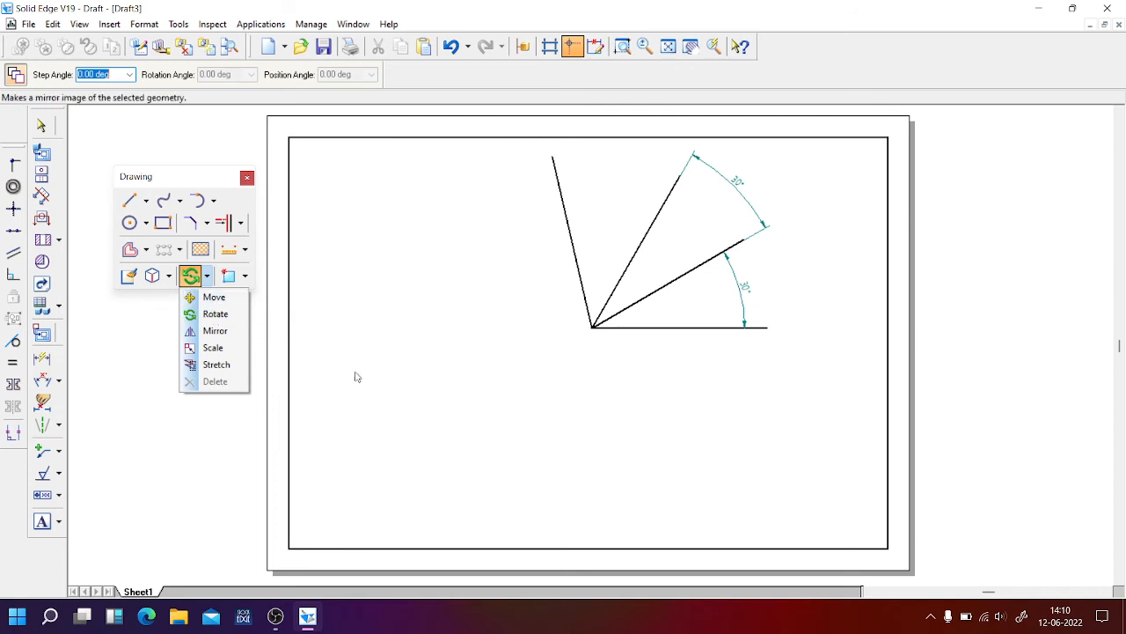
click(534, 437)
drag(495, 121, 836, 400)
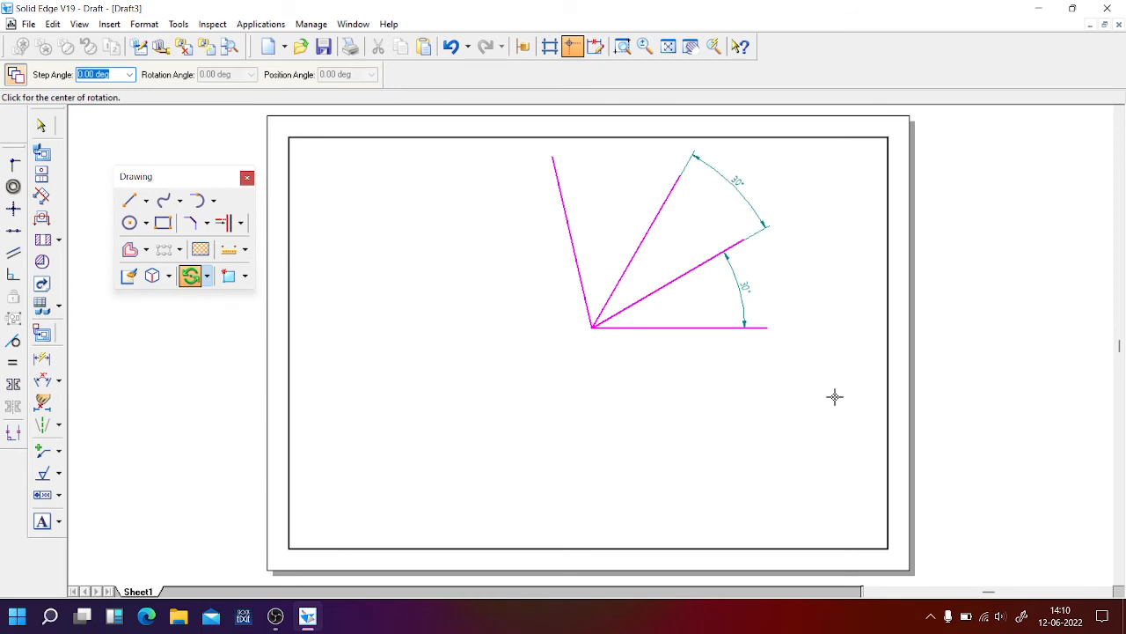
Delete all the lines and angle dimensions from the sheet
click(41, 125)
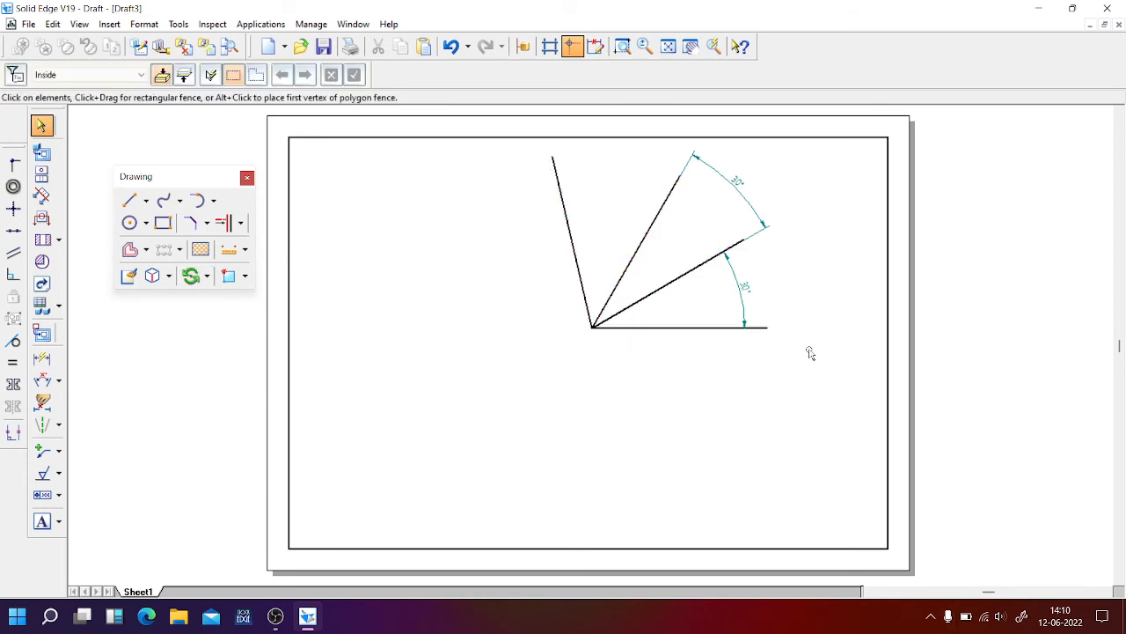
key(ctrl+a)
key(Delete)
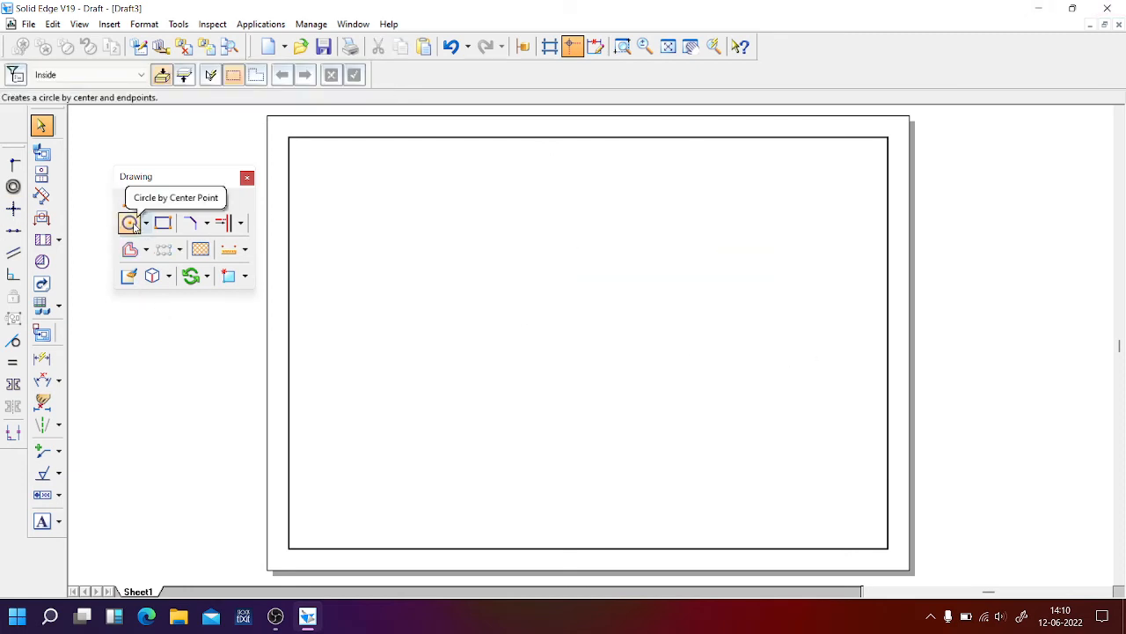
Draw a rectangle 100 mm wide and 50 mm high at an angle of 0° in the upper part of the sheet
click(163, 223)
click(425, 242)
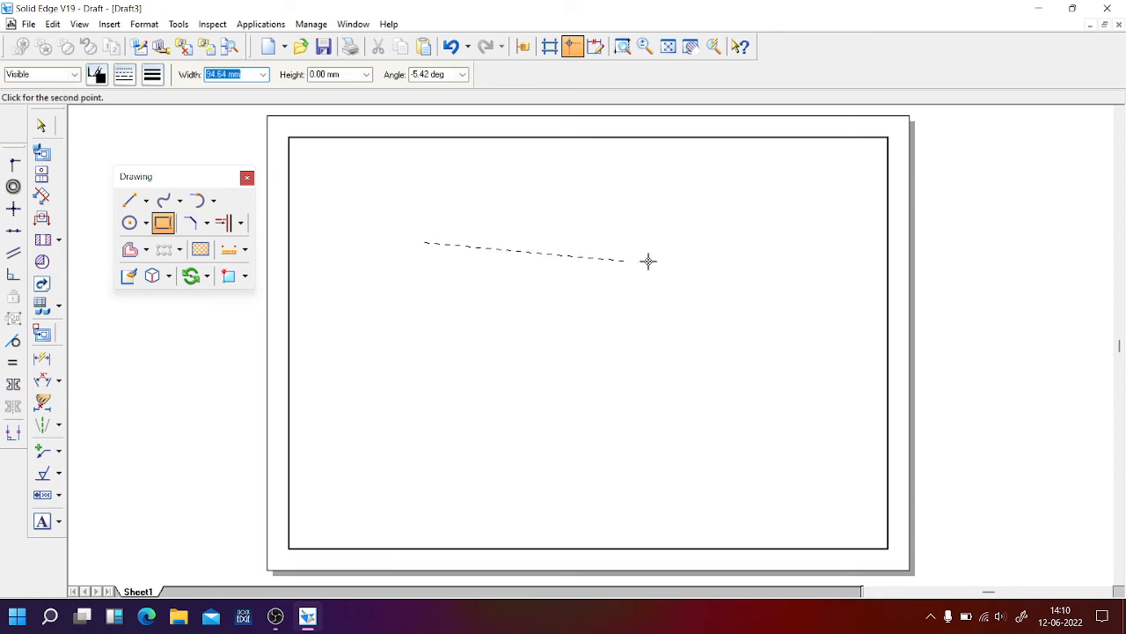
text(100)
key(Tab)
text(50)
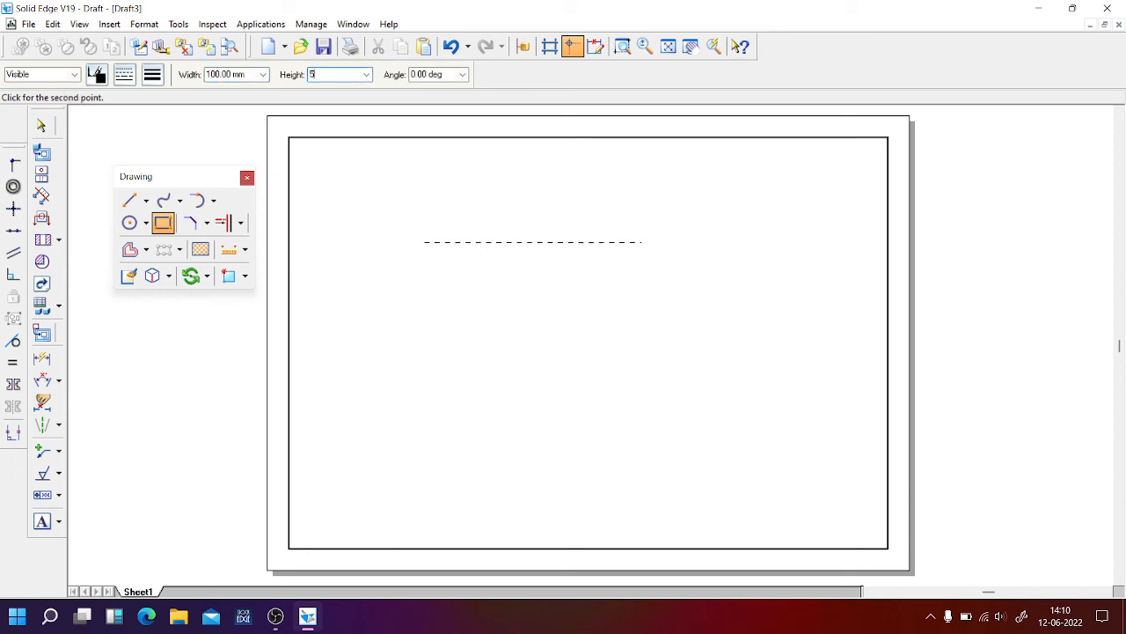
key(Tab)
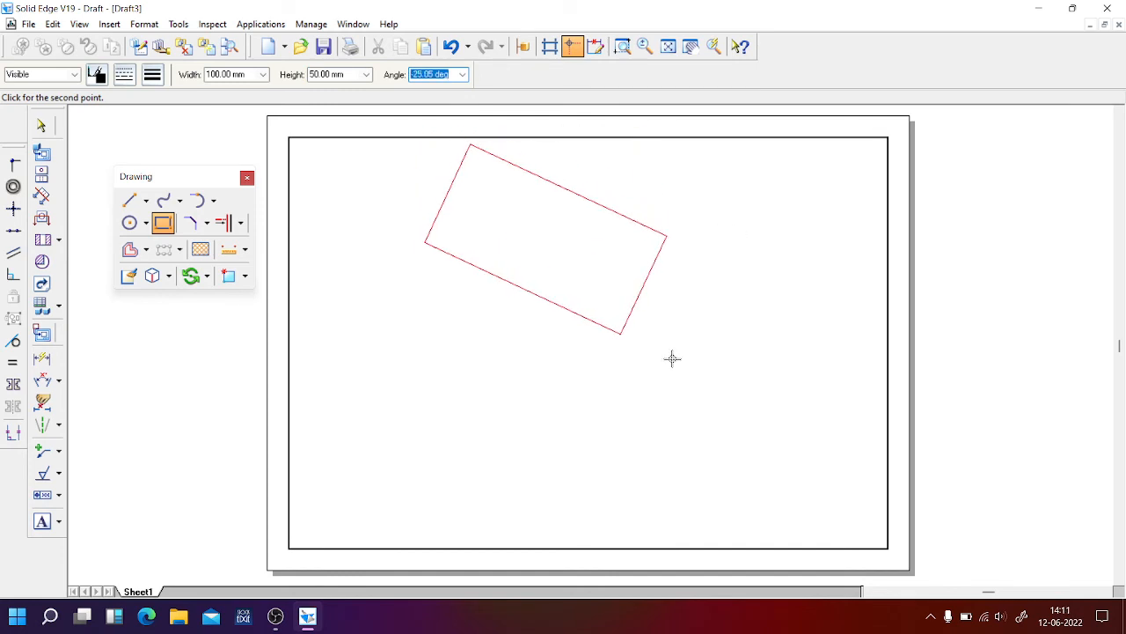
text(0)
key(Return)
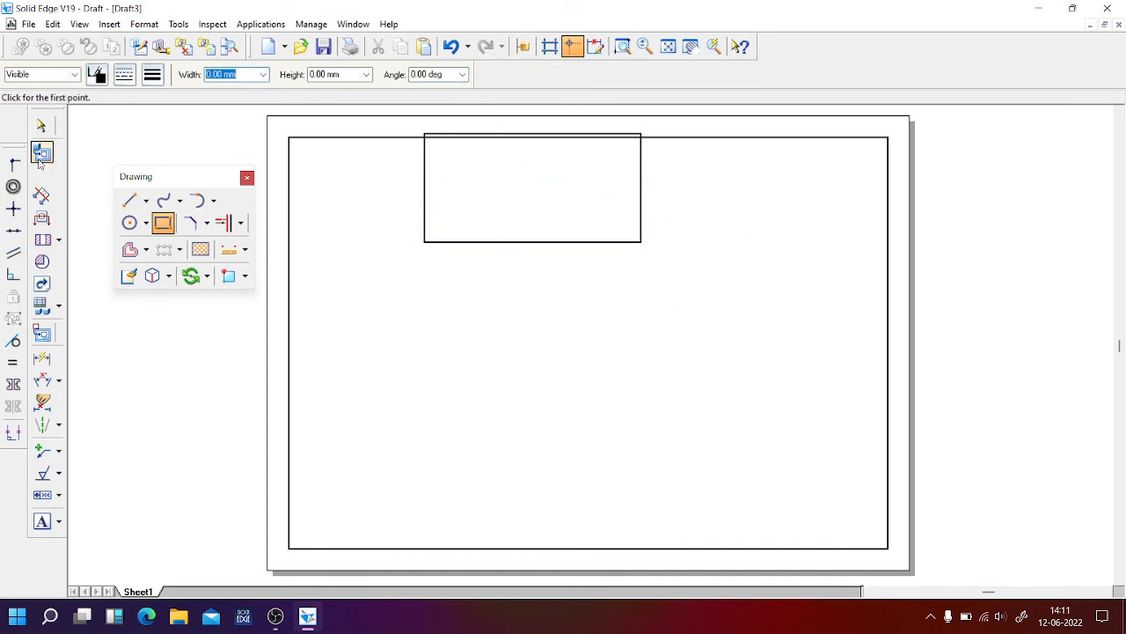
Move the whole rectangle straight down so that it lies fully inside the sheet border, without keeping a copy, and deselect it
click(41, 126)
drag(384, 124, 504, 201)
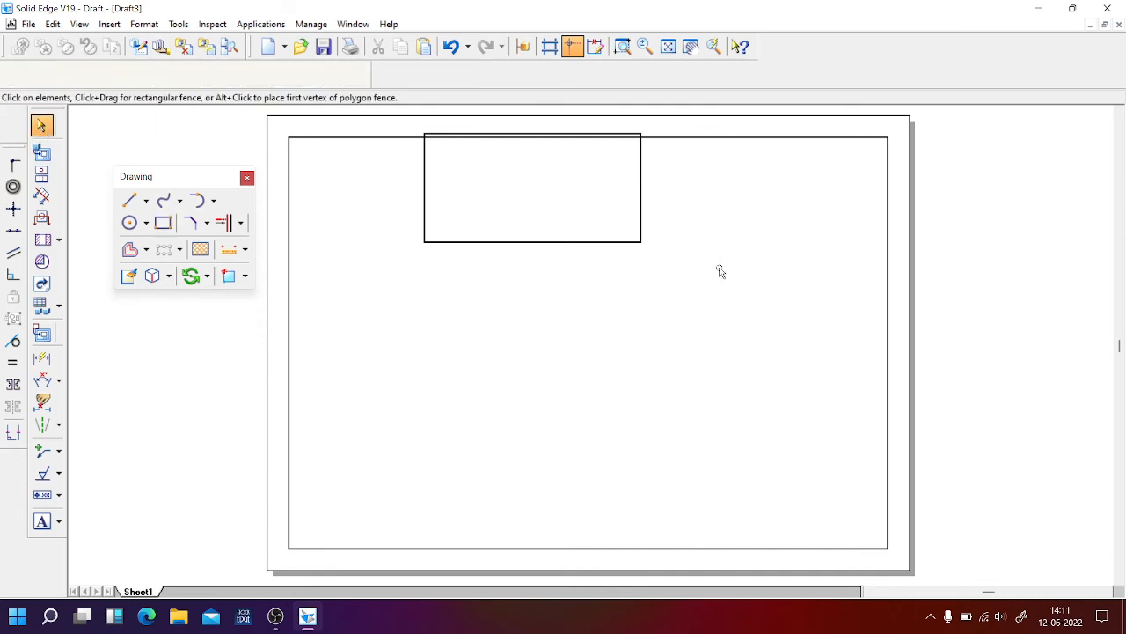
click(637, 242)
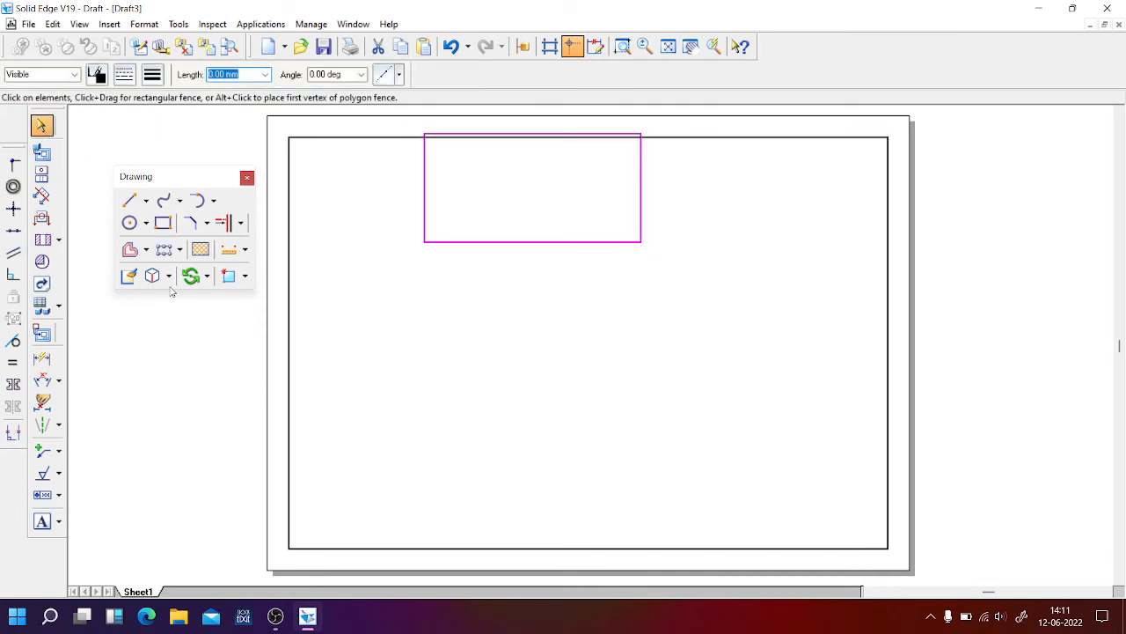
click(208, 277)
click(215, 297)
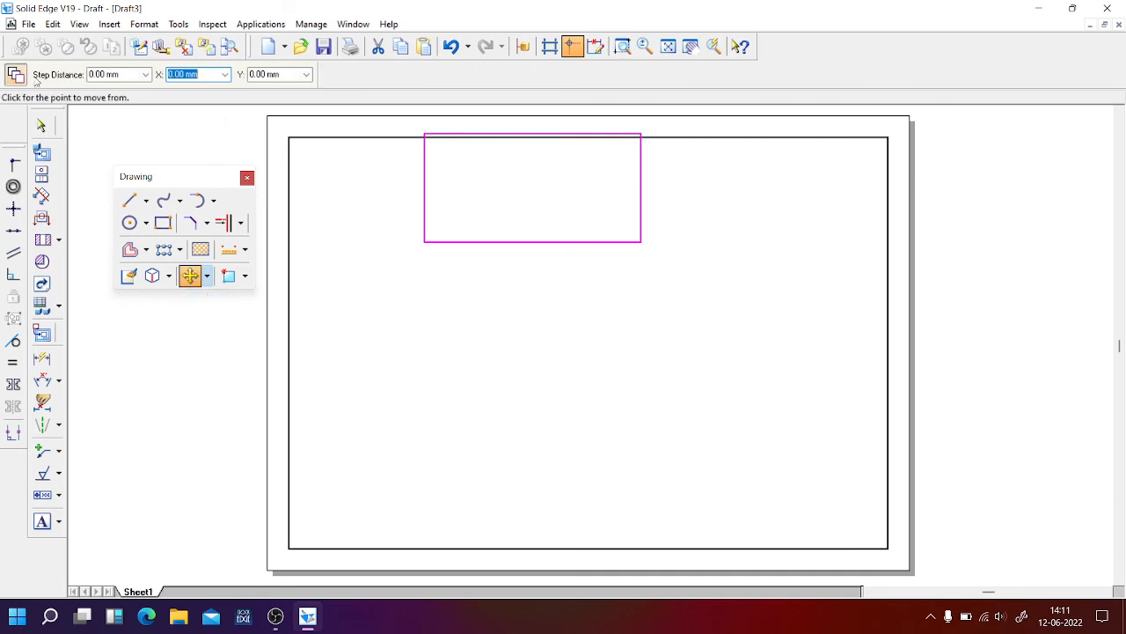
click(764, 208)
click(764, 282)
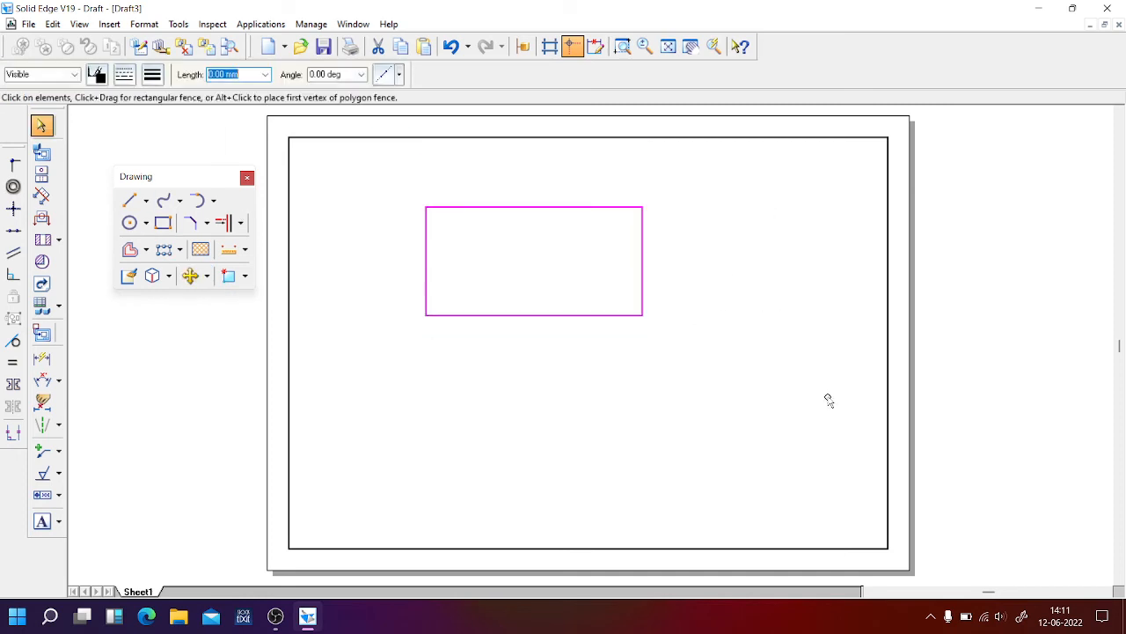
click(555, 453)
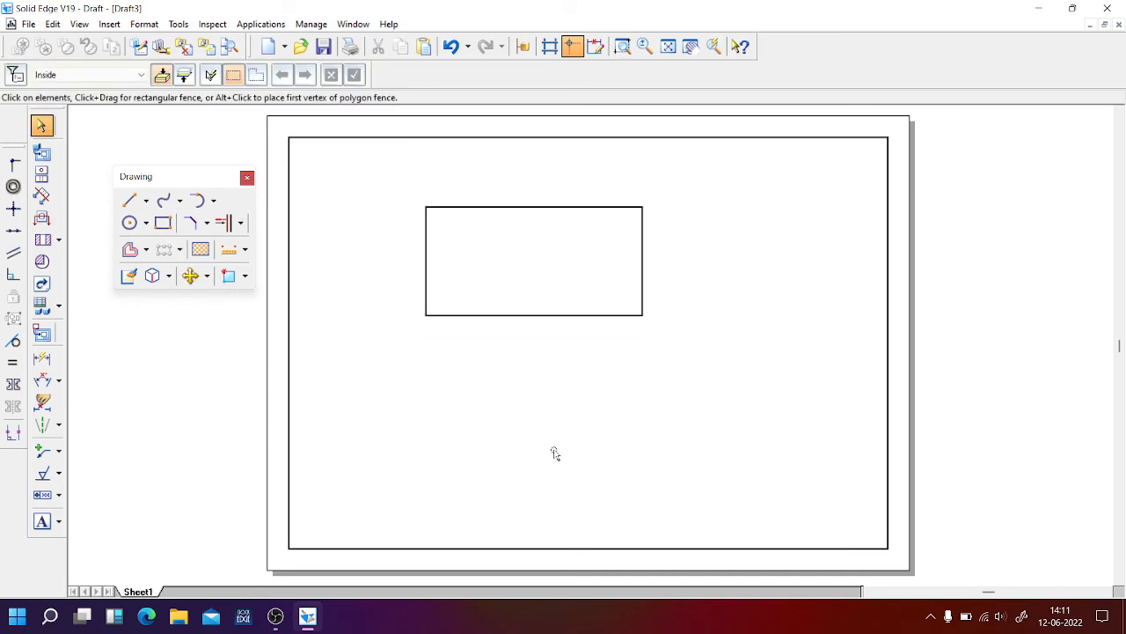
Draw a circle of 20 mm diameter centred on the rectangle's lower-left corner
click(129, 223)
click(426, 315)
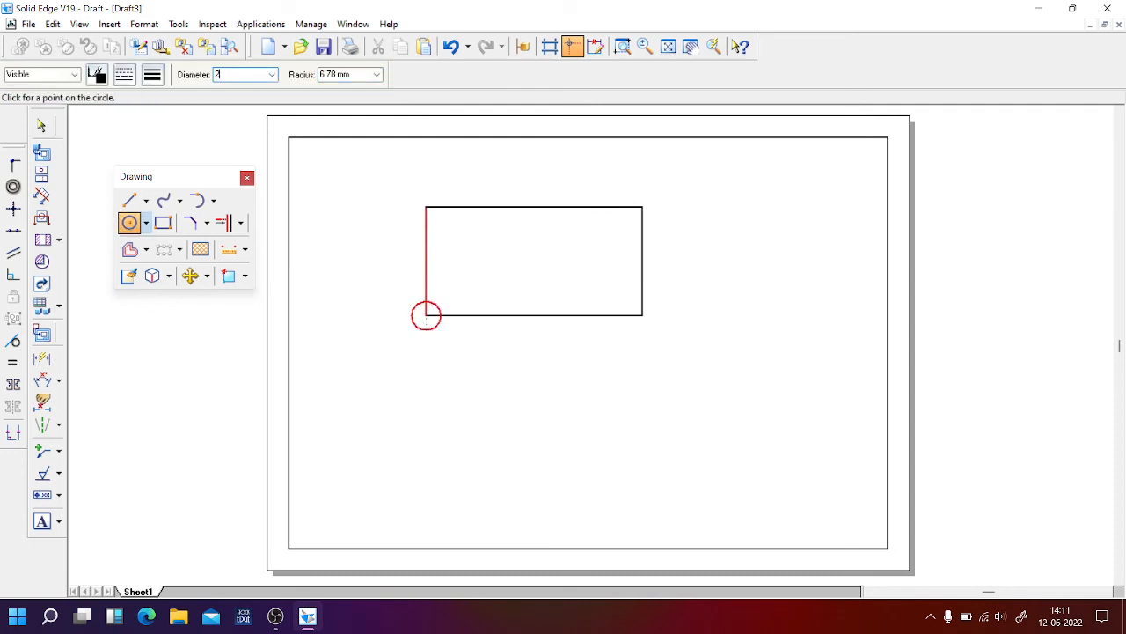
click(425, 337)
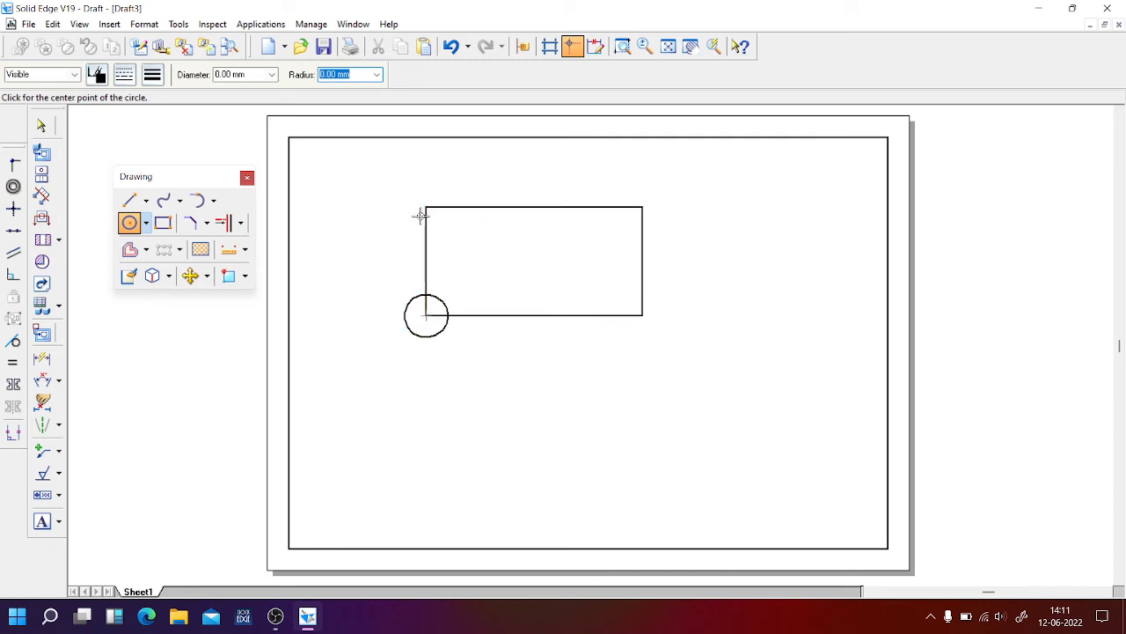
click(40, 125)
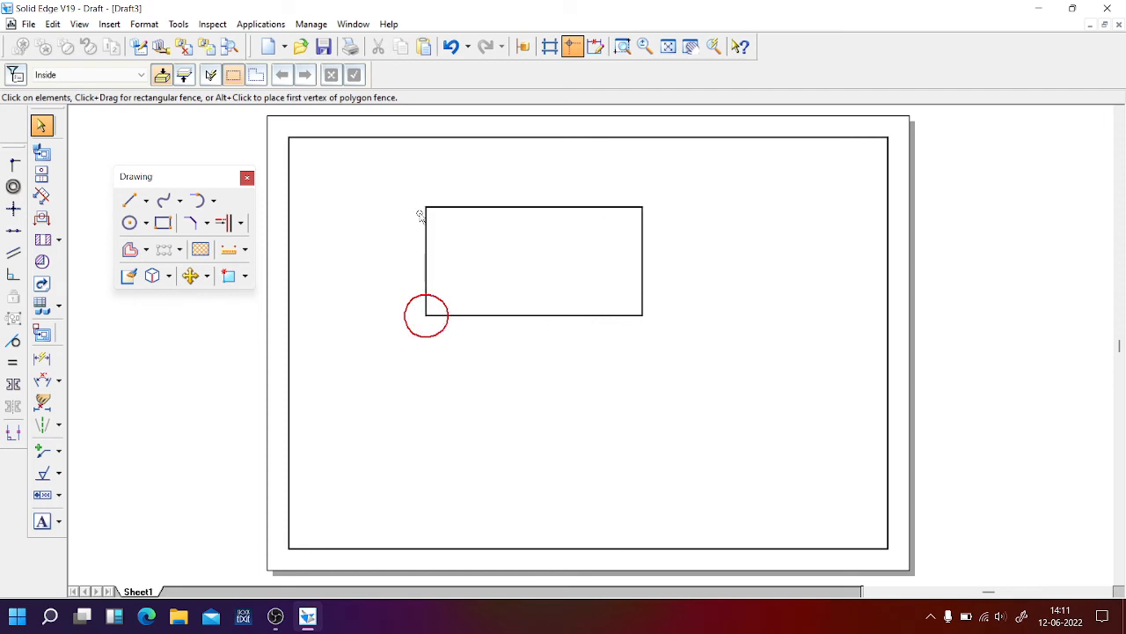
Create a rectangular pattern of the corner circle with X count 2, Y count 2, X offset 100 mm and Y offset 50 mm
click(438, 340)
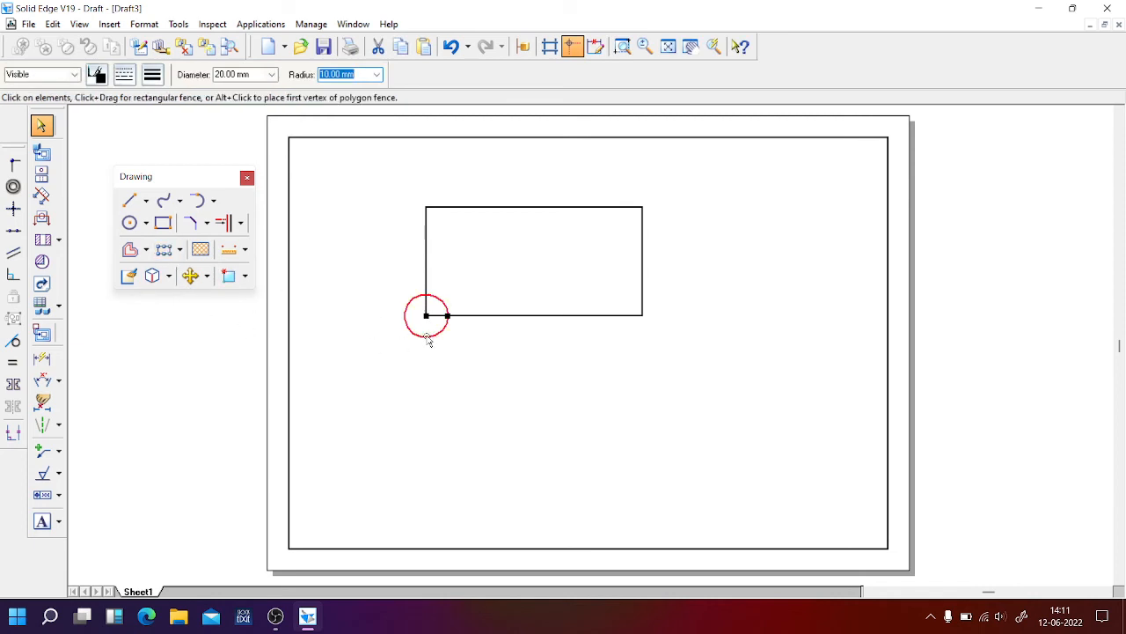
click(182, 252)
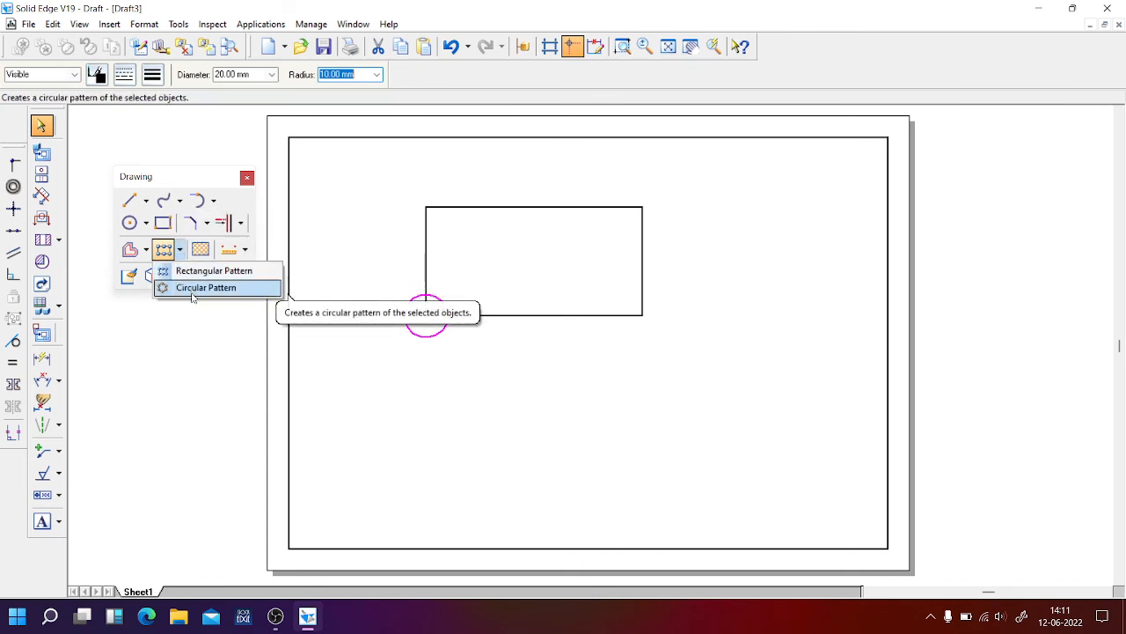
click(202, 271)
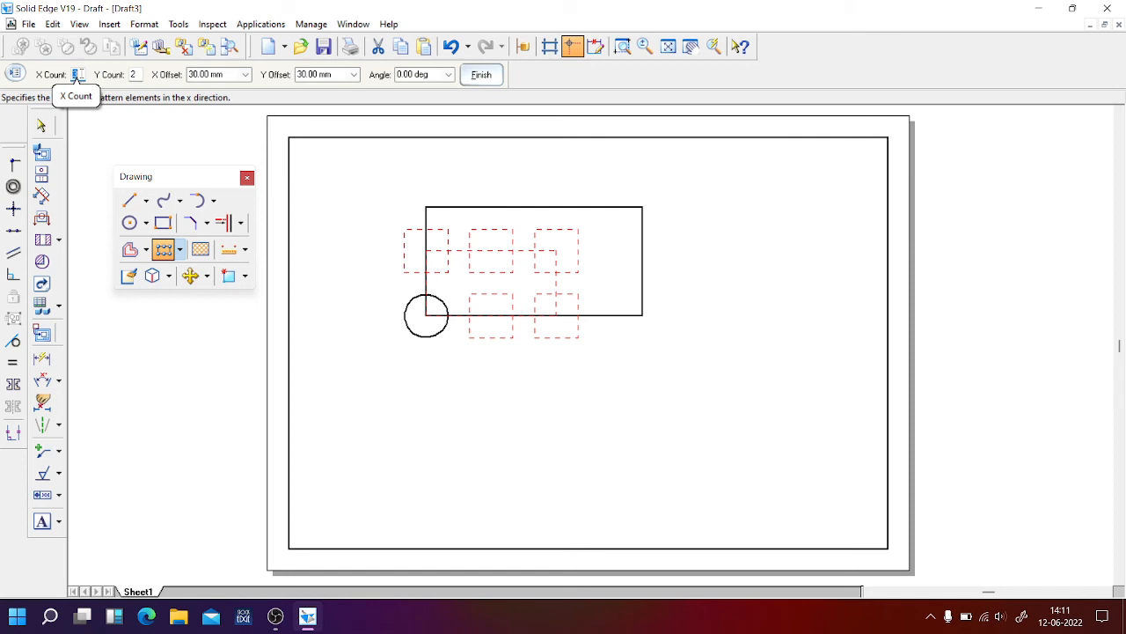
text(2)
key(Tab)
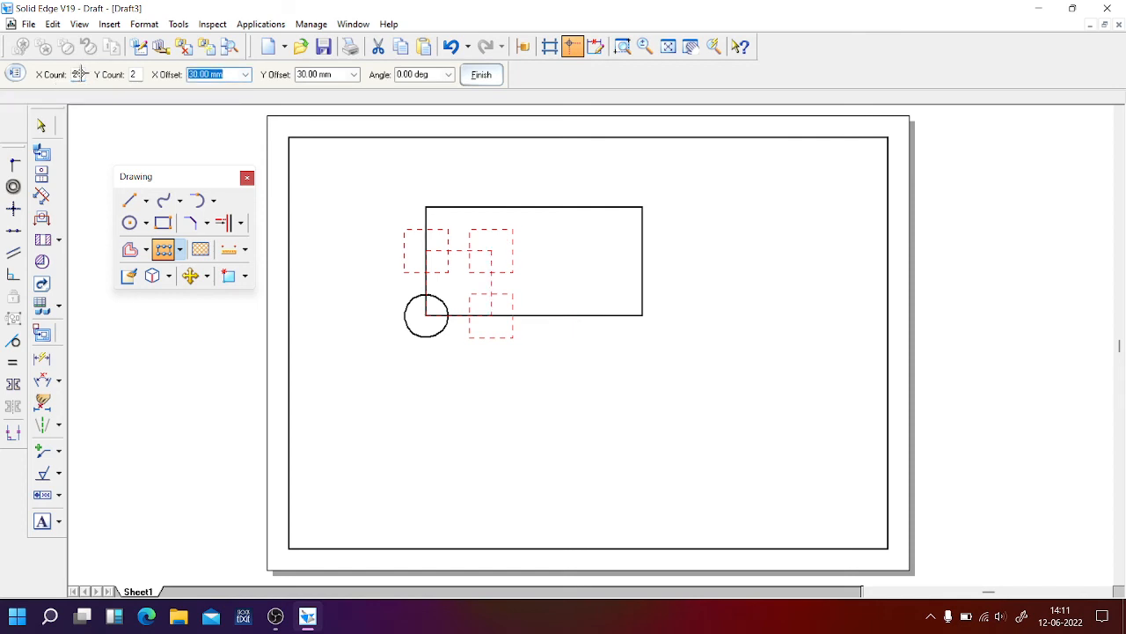
text(100)
key(Tab)
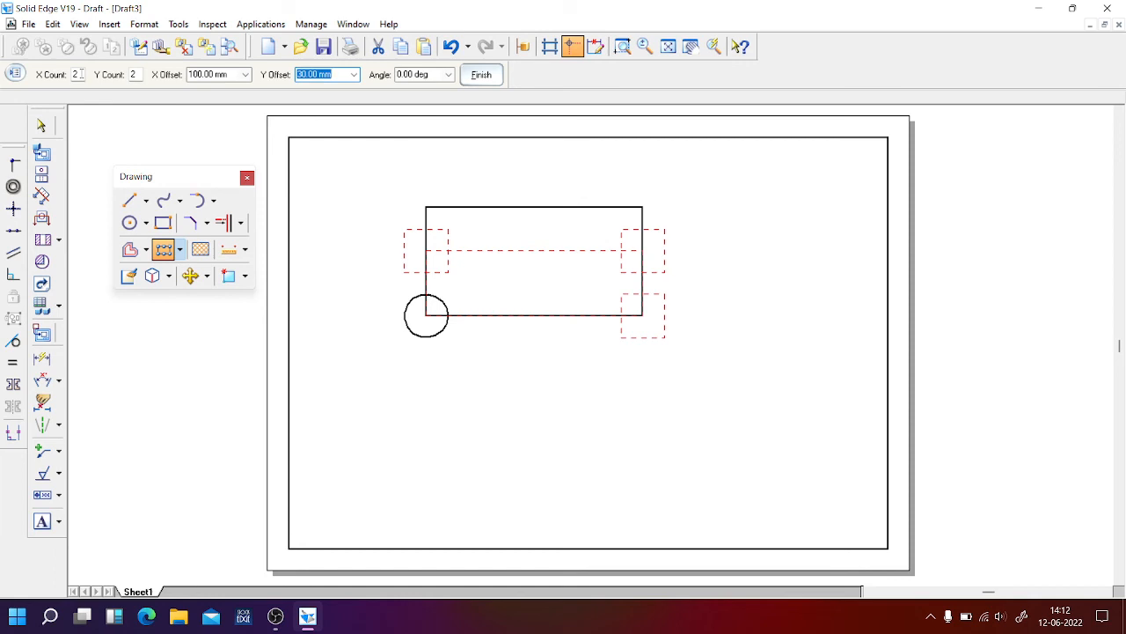
text(50)
click(480, 75)
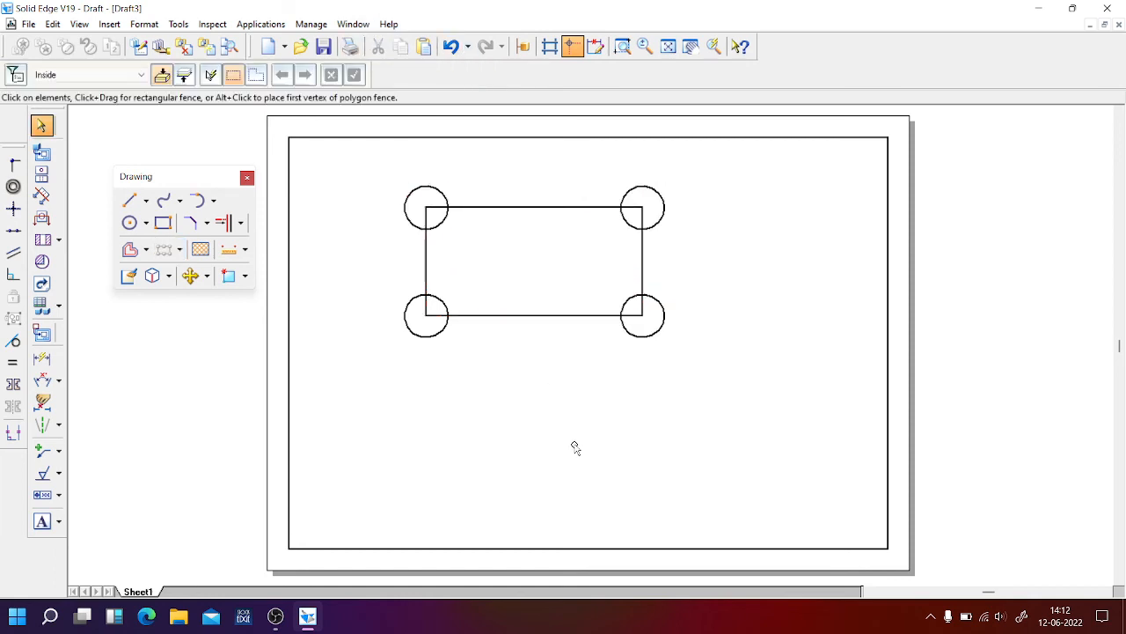
click(428, 323)
click(386, 206)
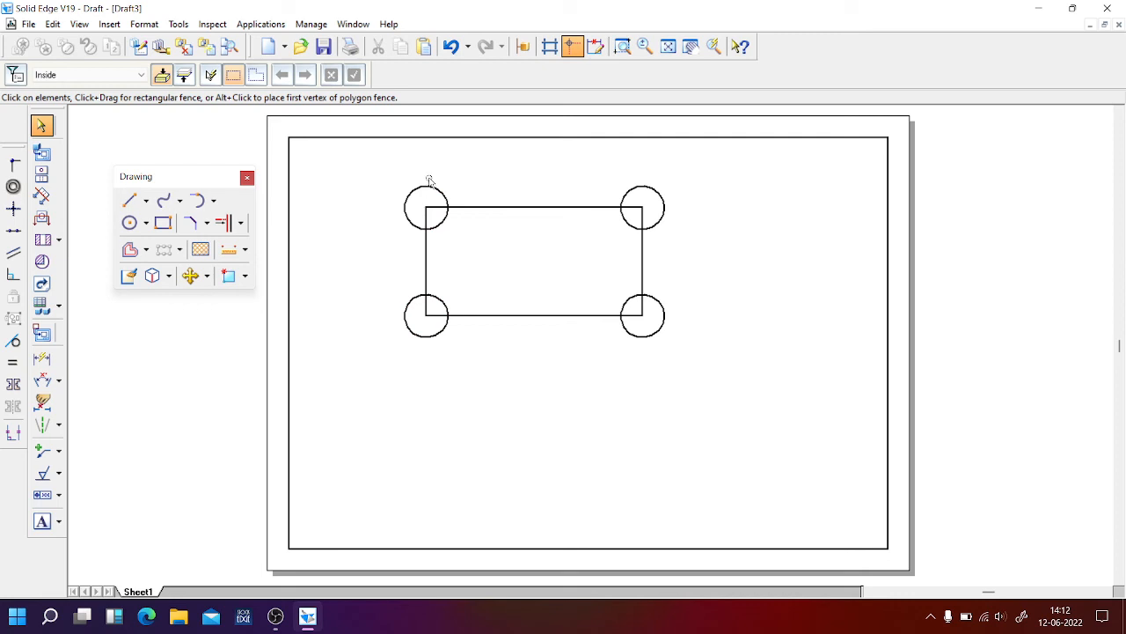
click(436, 335)
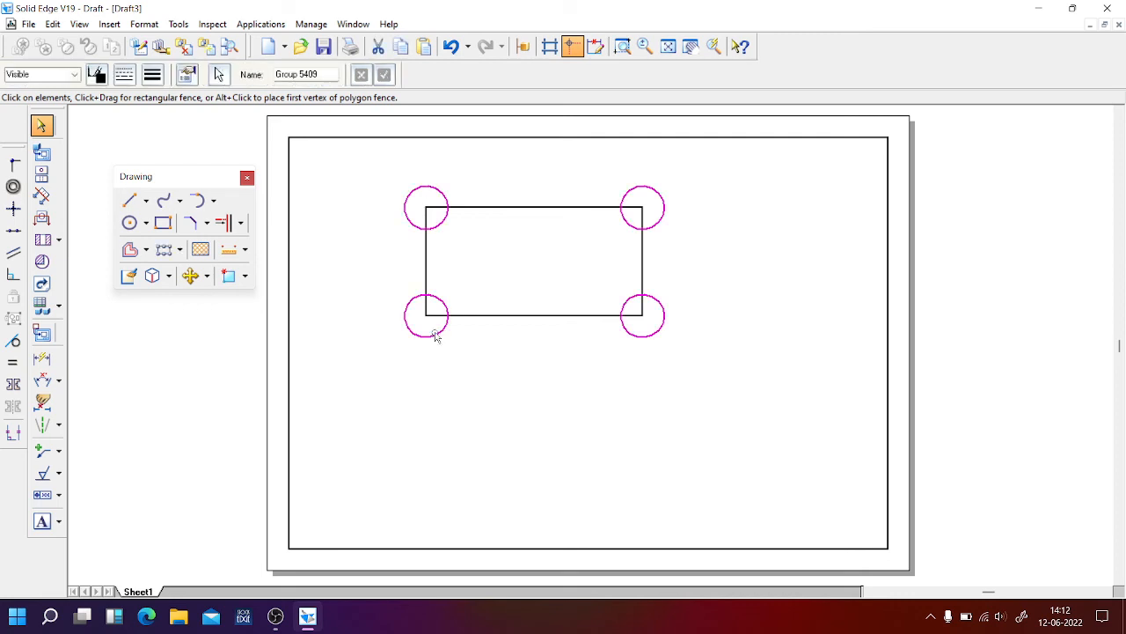
click(428, 395)
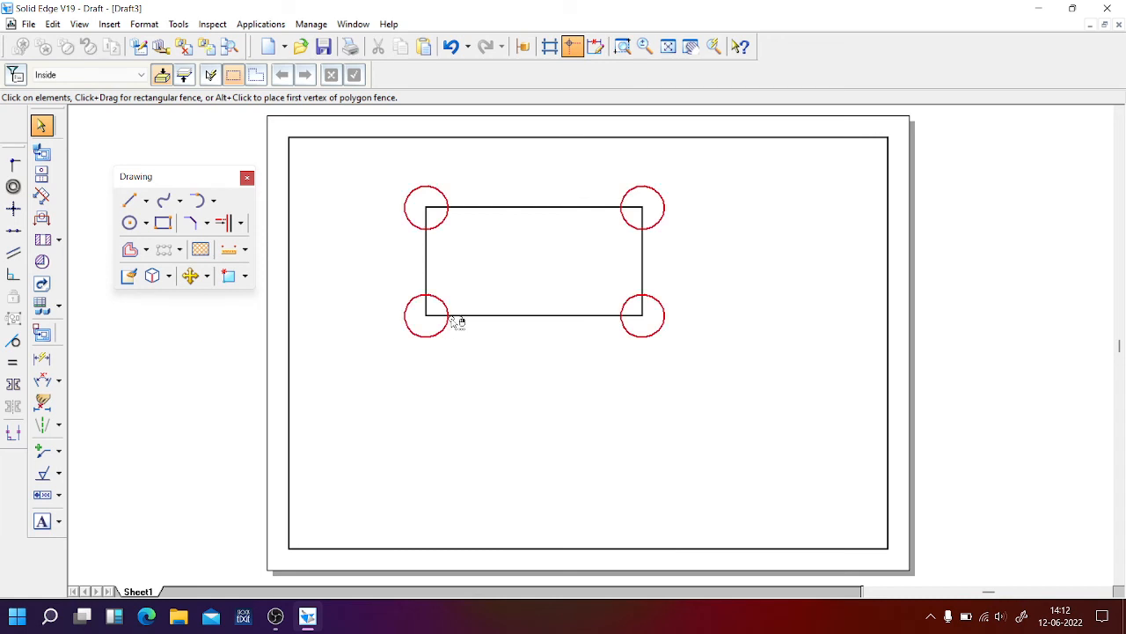
Draw a circle with a radius of about 46 mm below the rectangle, fully inside the sheet border
click(131, 223)
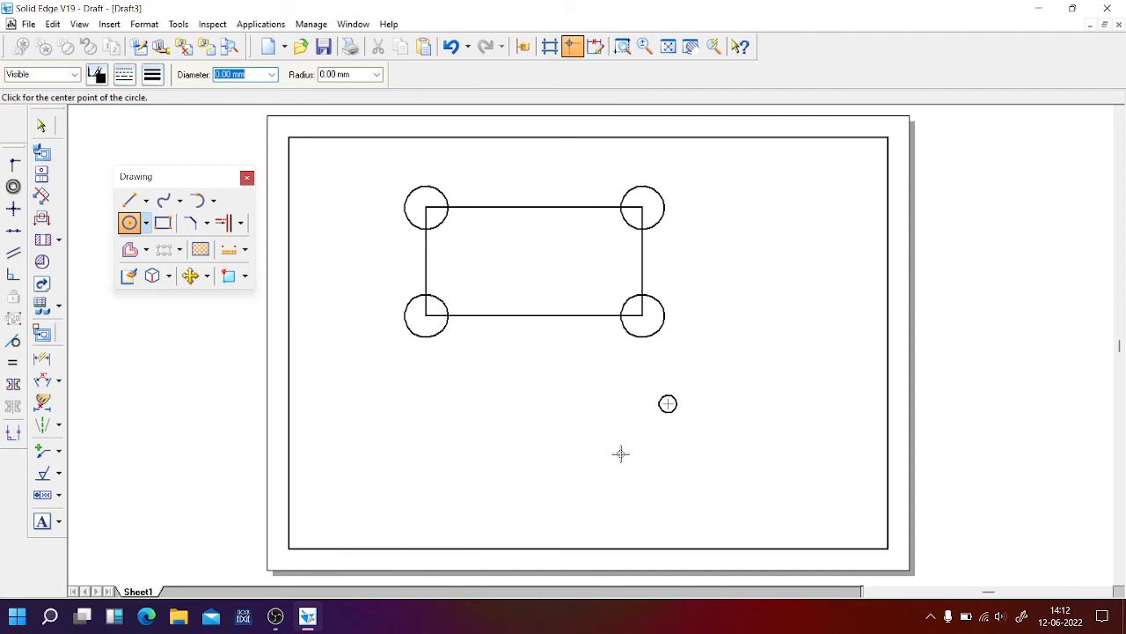
click(41, 126)
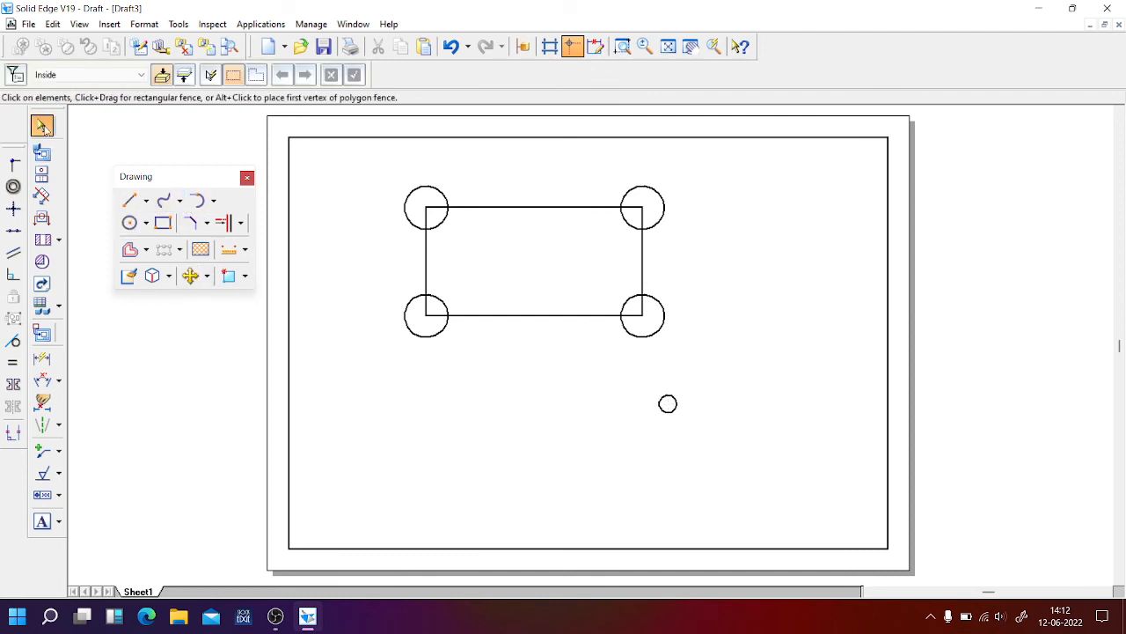
click(660, 400)
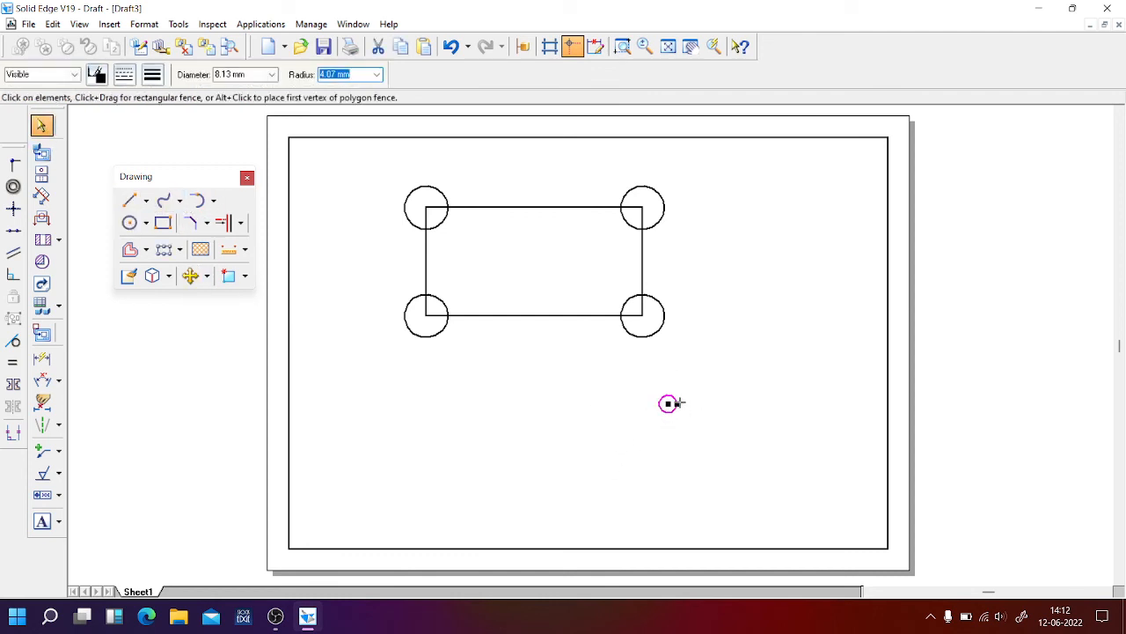
mouse_move(780, 432)
mouse_down()
mouse_move(798, 431)
mouse_move(721, 446)
mouse_move(768, 441)
mouse_up()
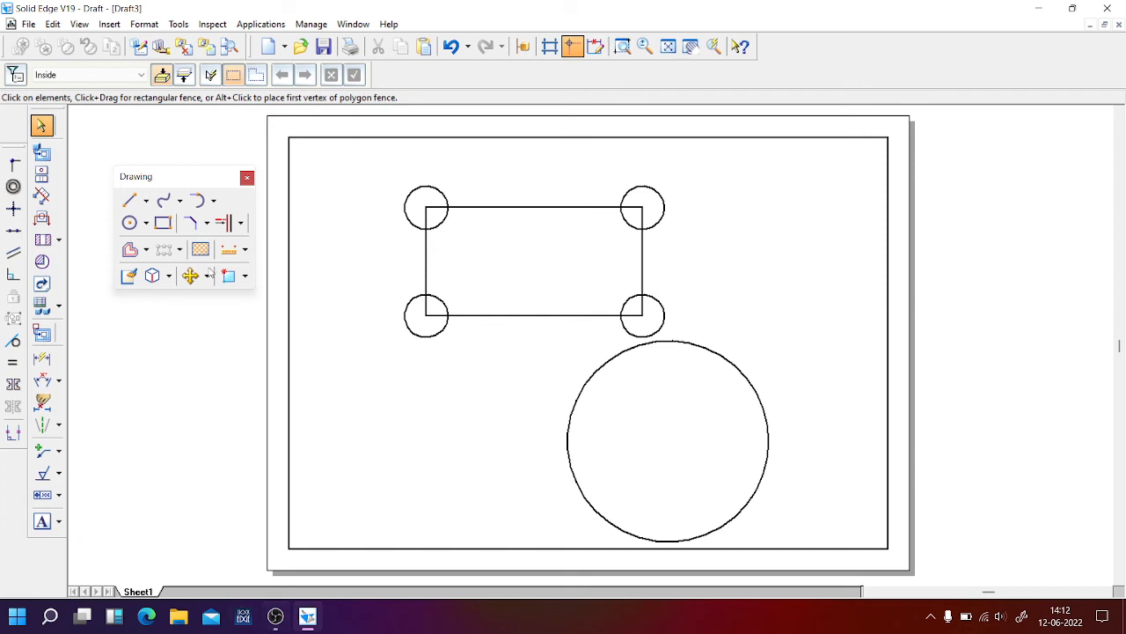
Draw a blue horizontal line from the large circle's centre to the right edge of that circle
click(129, 203)
click(98, 75)
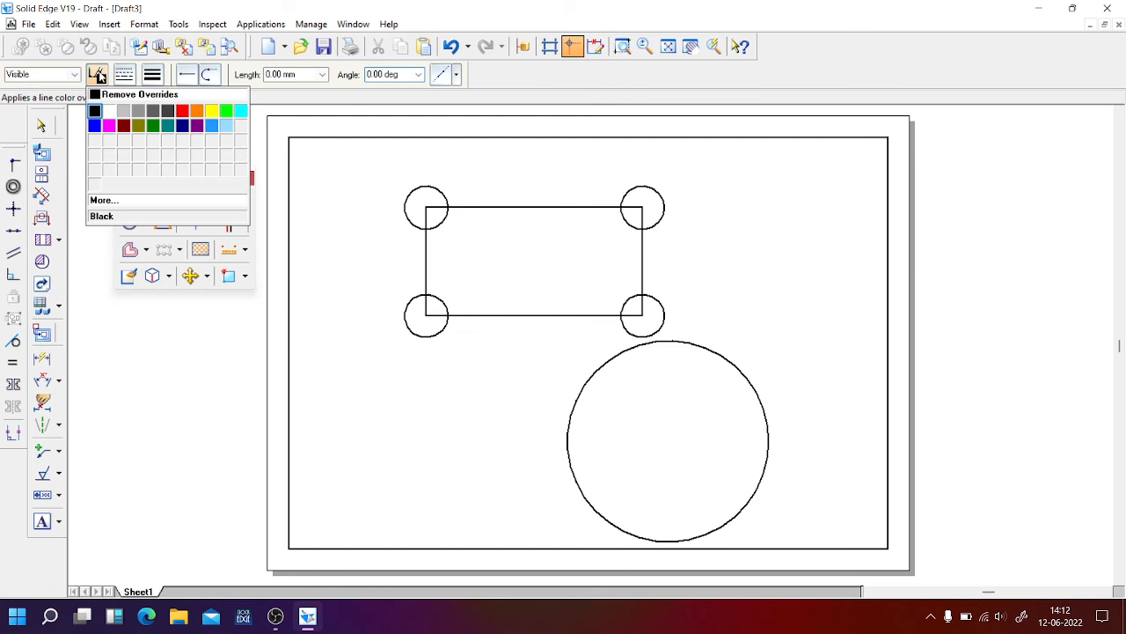
click(95, 125)
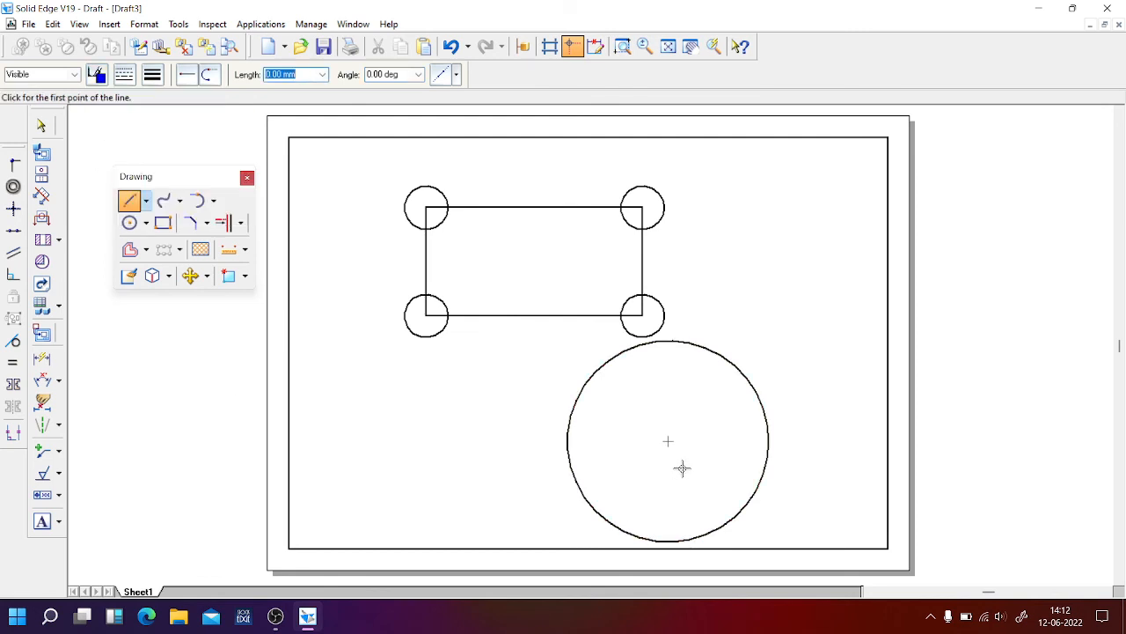
click(669, 443)
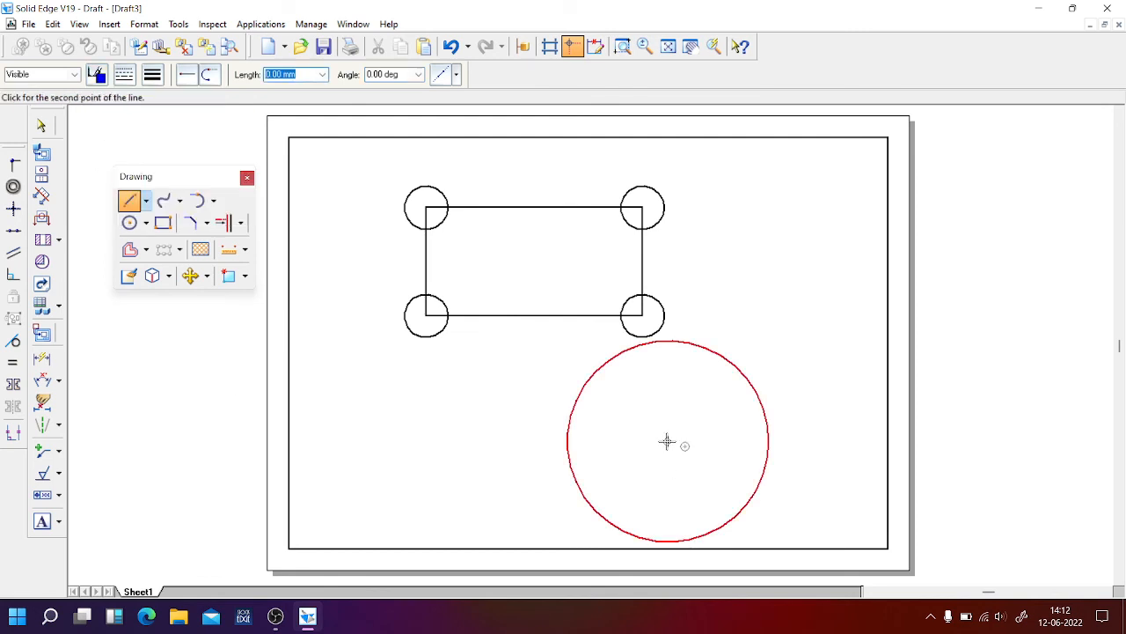
click(771, 442)
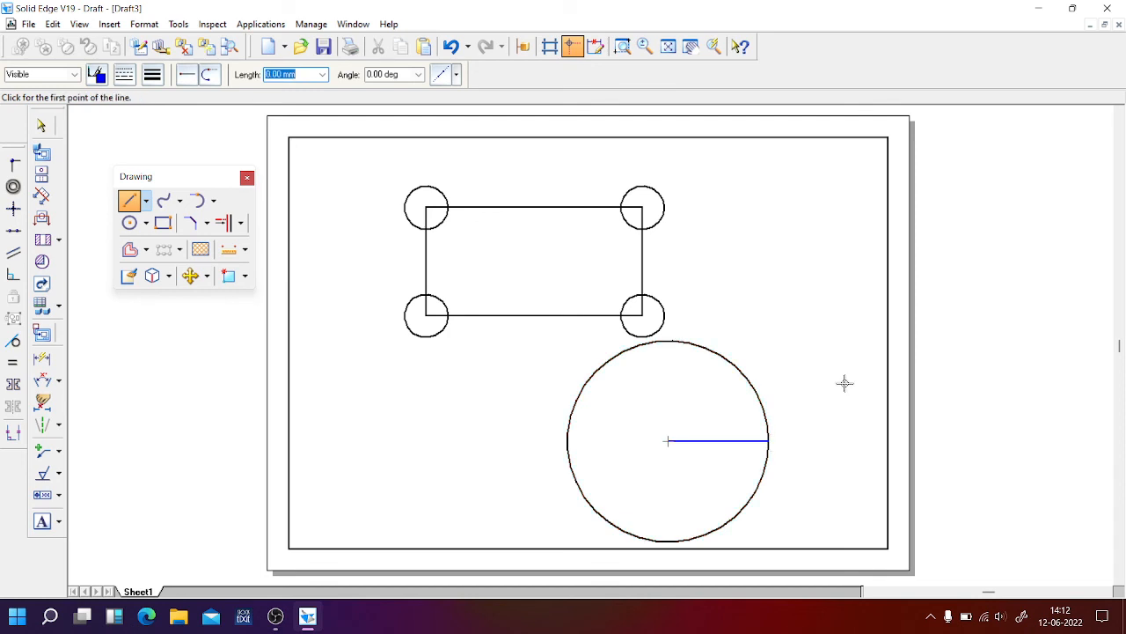
click(41, 126)
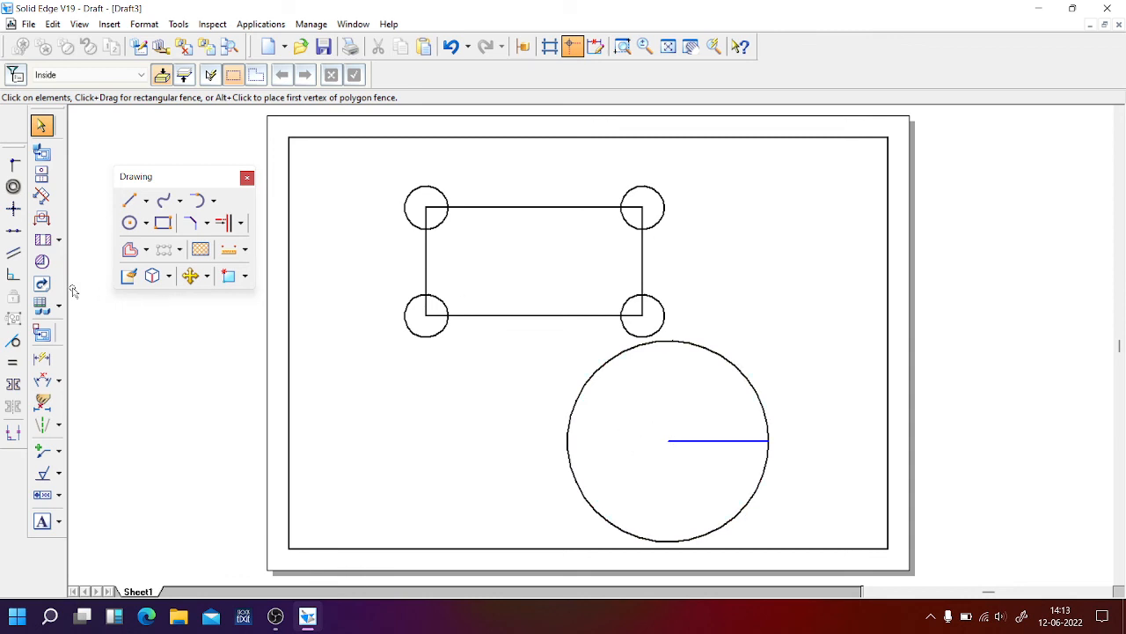
Create a circular pattern of the blue line around the large circle's centre with a count of 12 over 360°
click(702, 441)
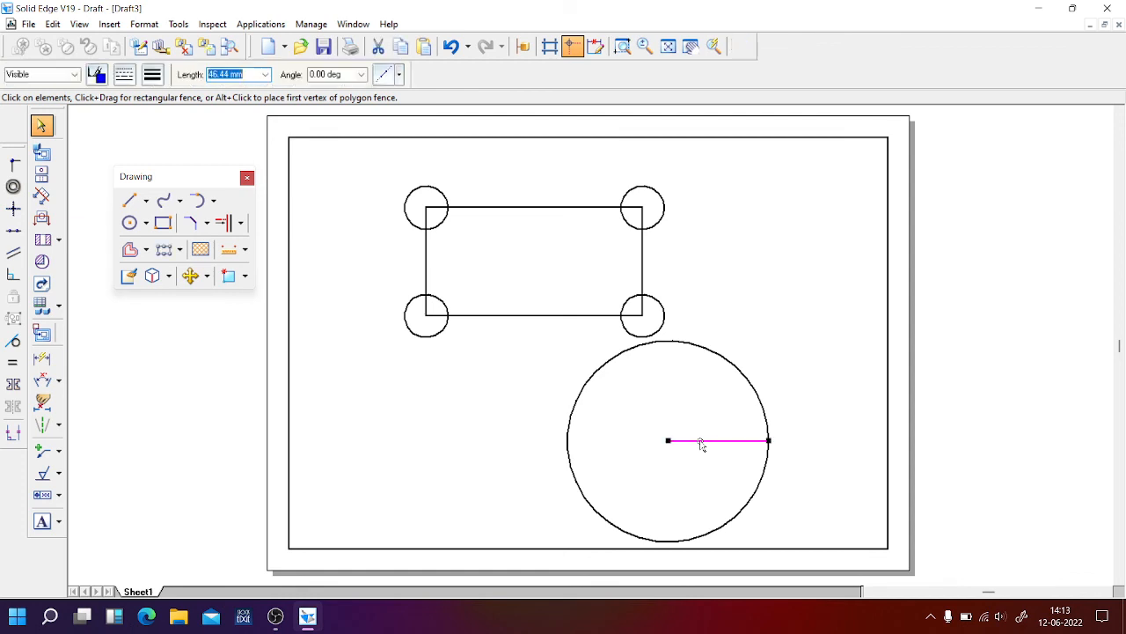
click(179, 251)
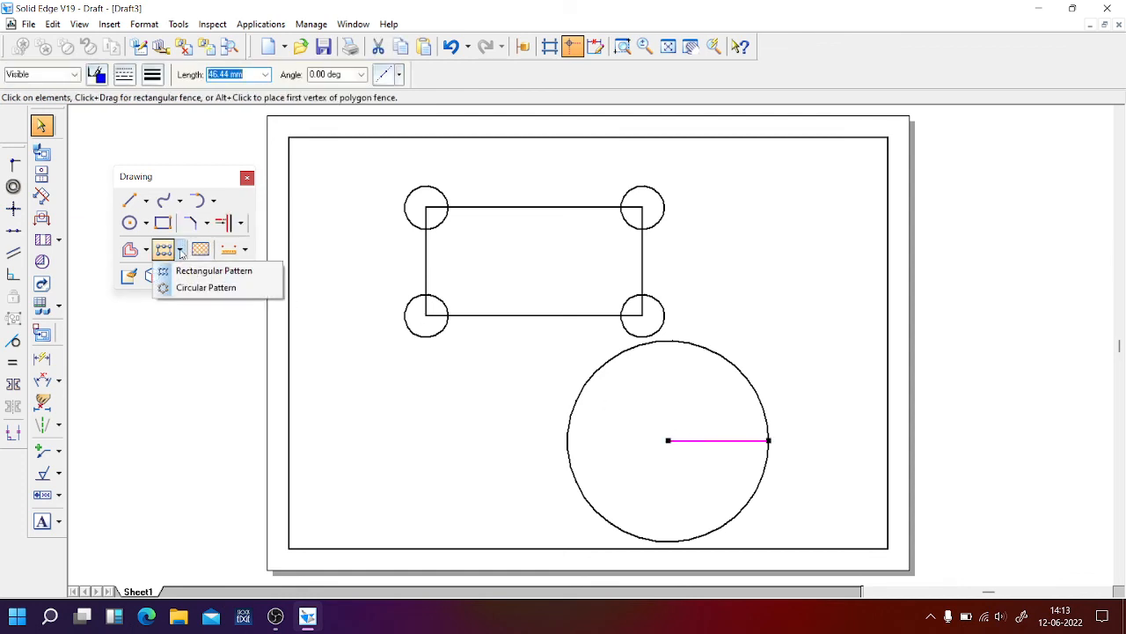
click(203, 288)
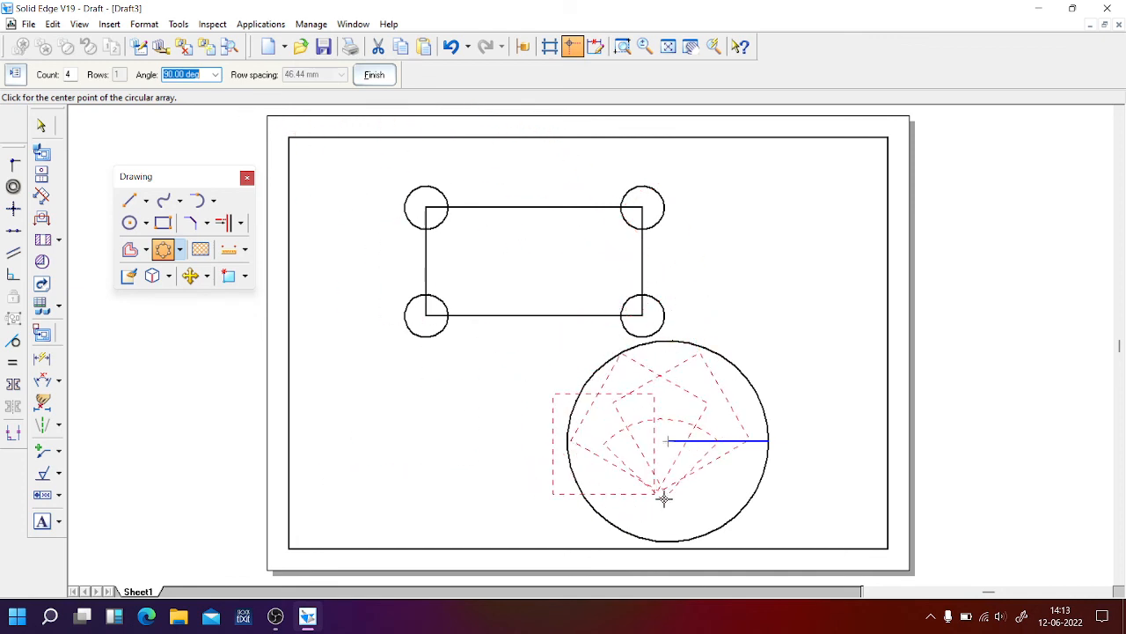
click(666, 441)
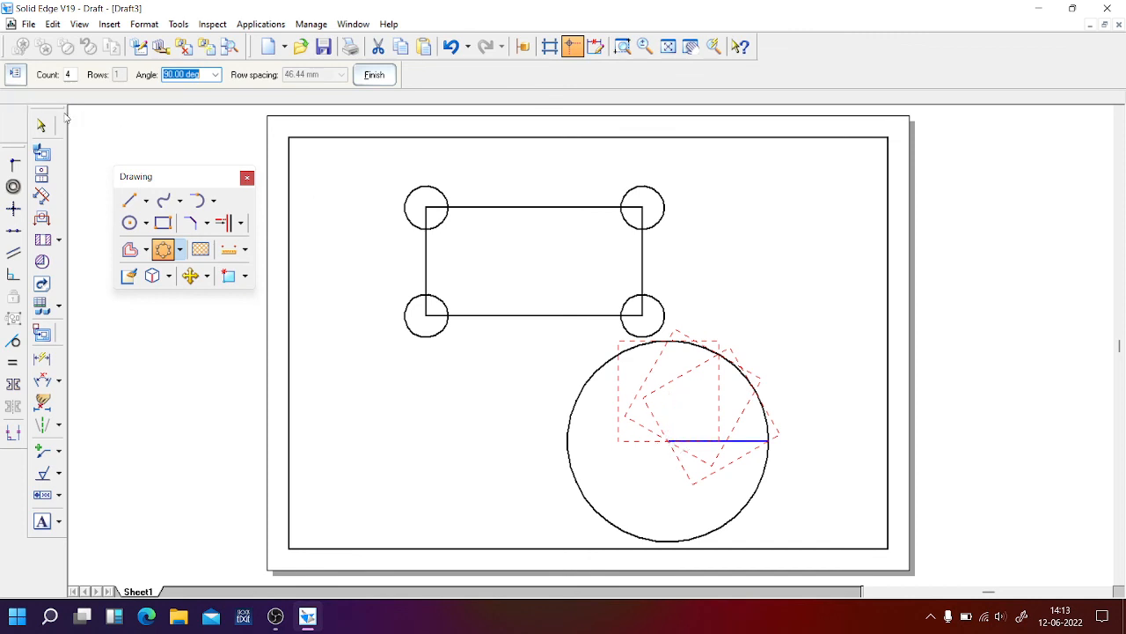
double_click(70, 74)
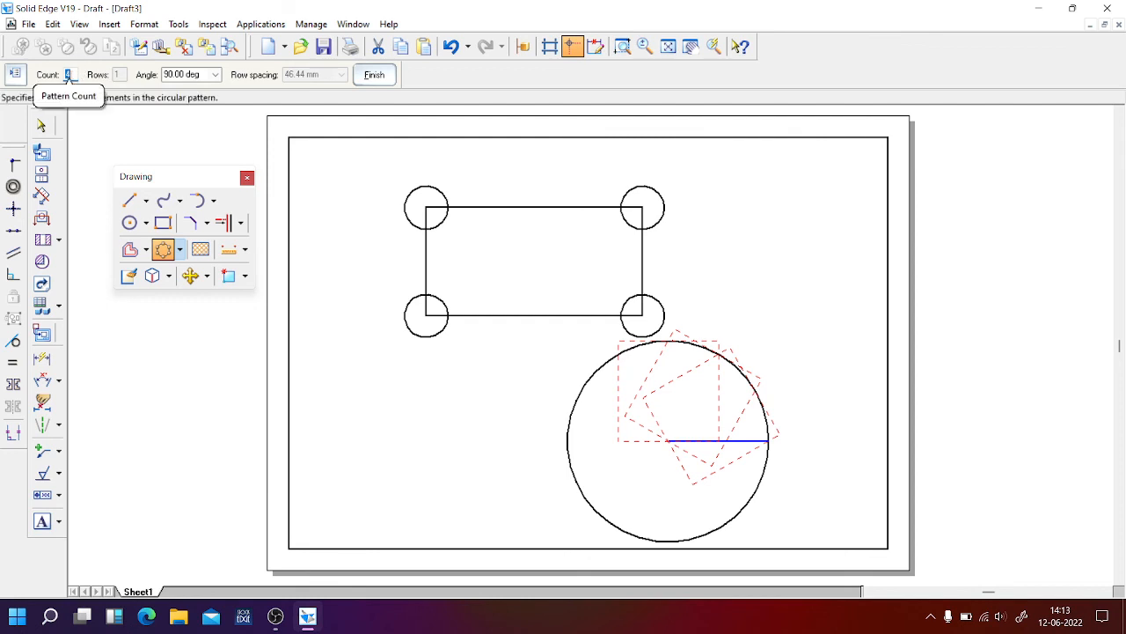
text(12)
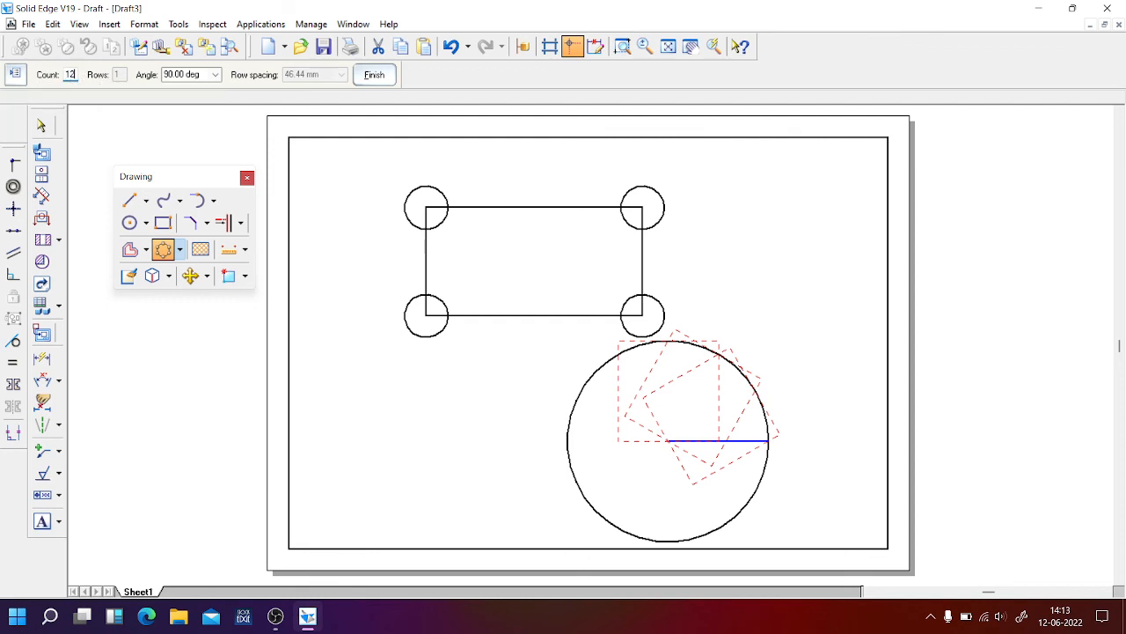
key(Return)
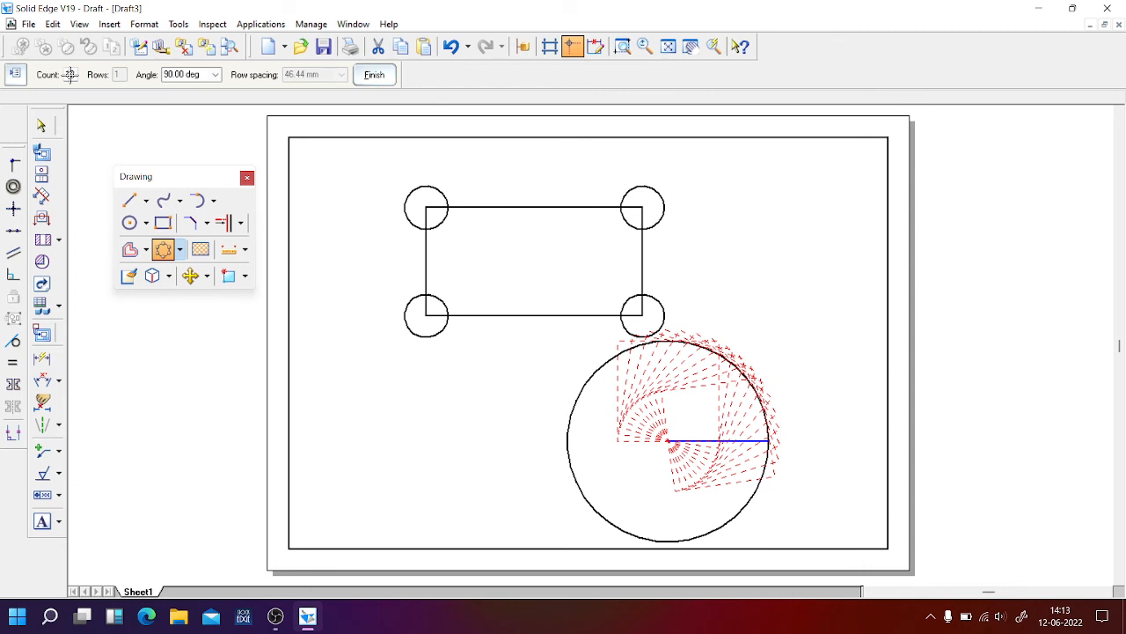
click(176, 74)
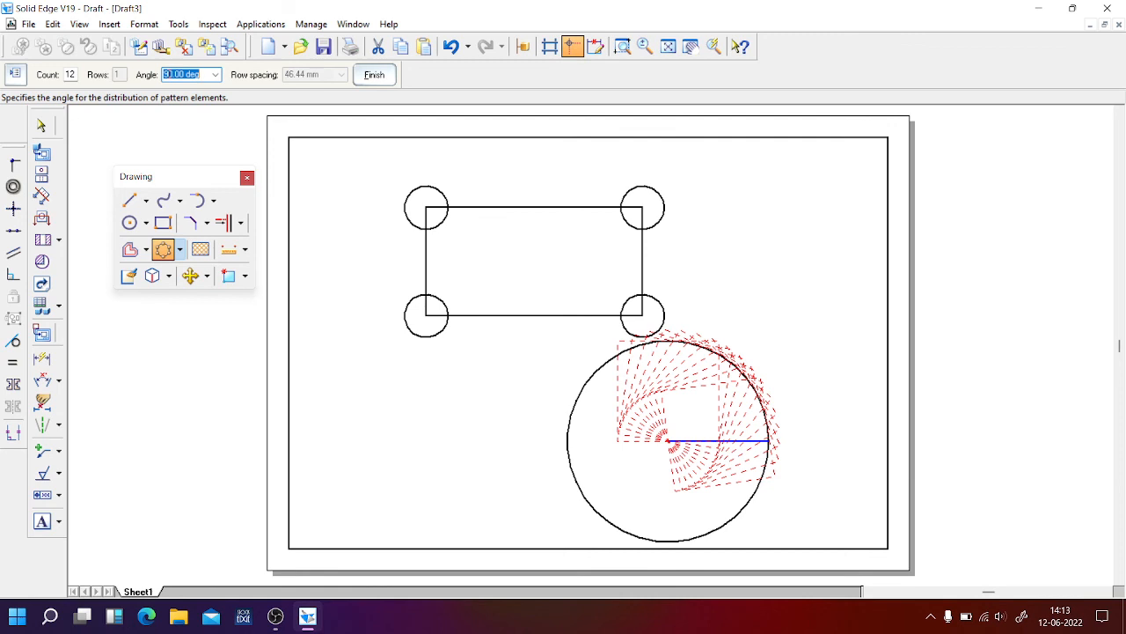
text(360)
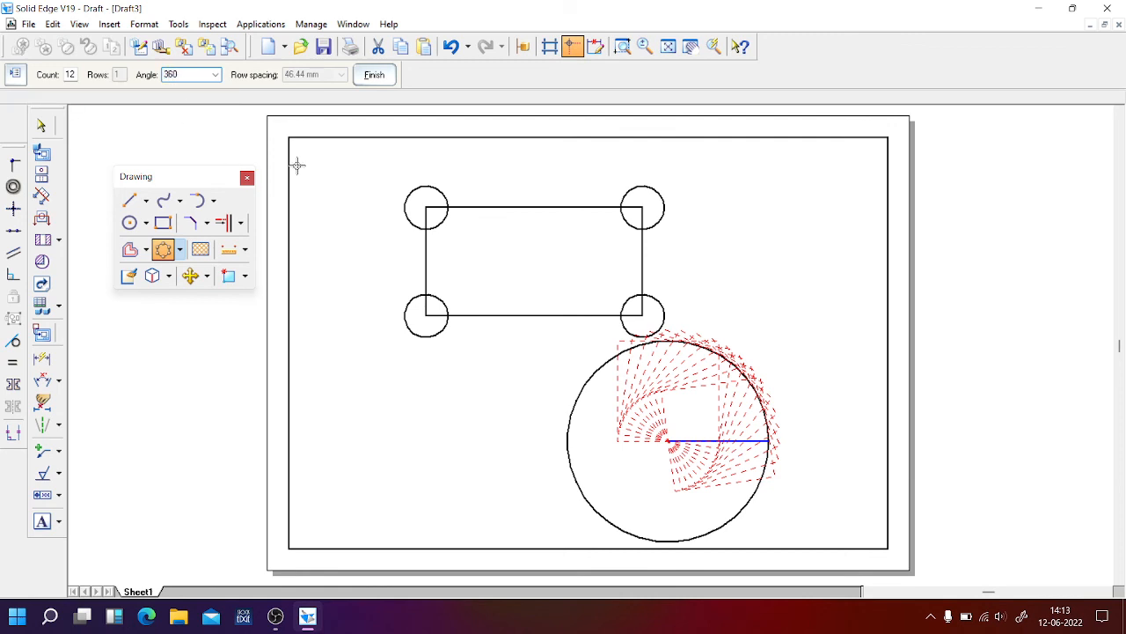
click(377, 76)
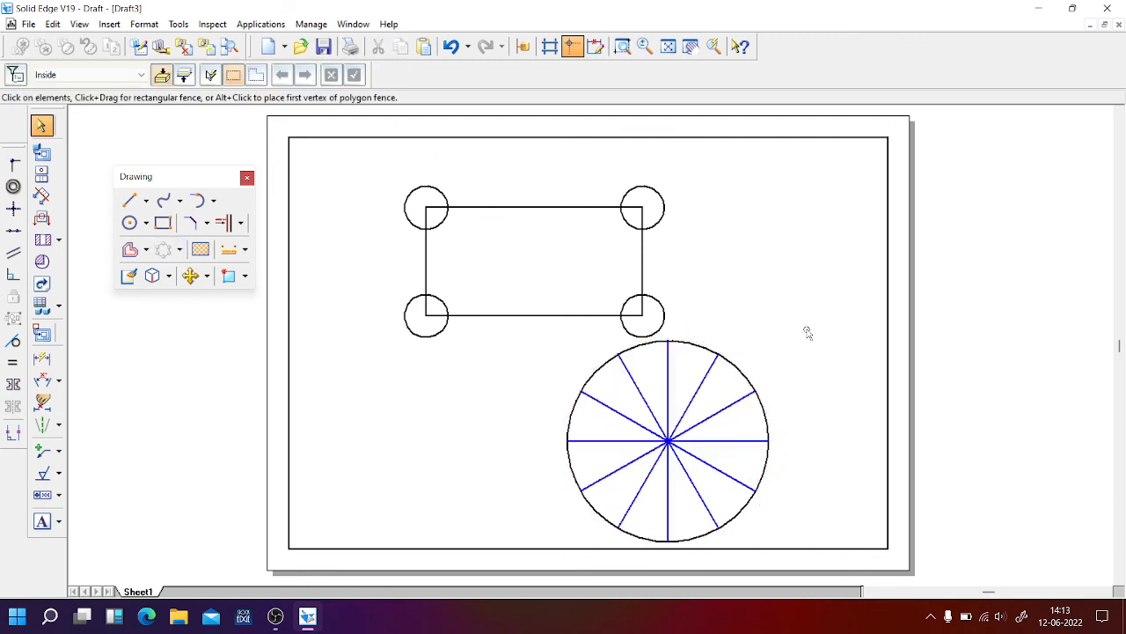
Ungroup the circular pattern of blue lines, check that several lines can be selected individually, and clear the selection
click(712, 442)
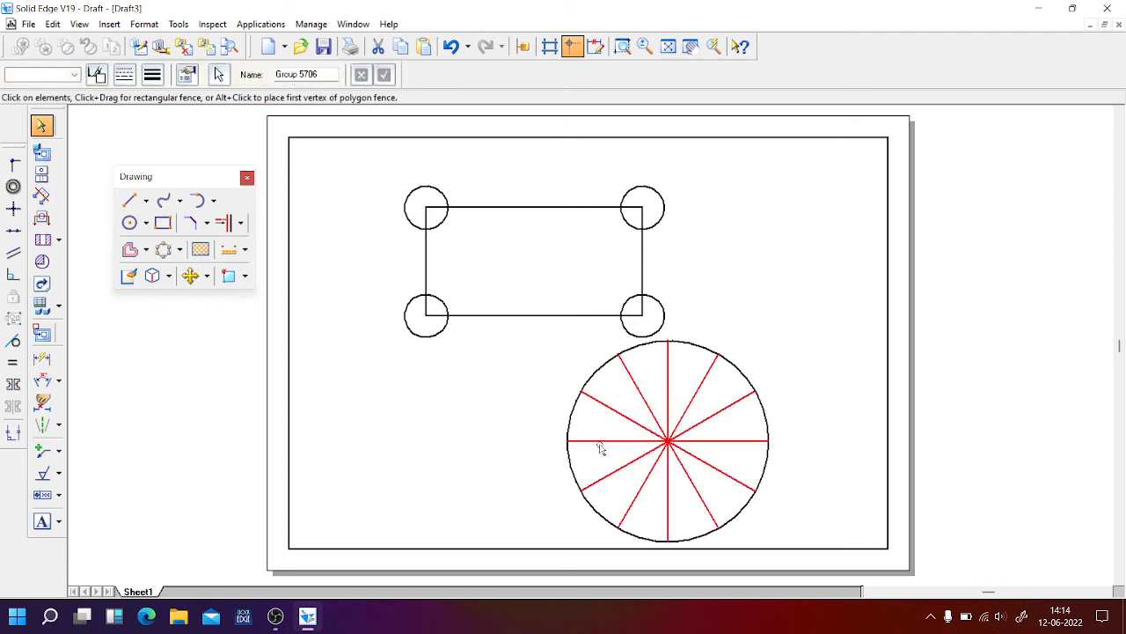
click(834, 399)
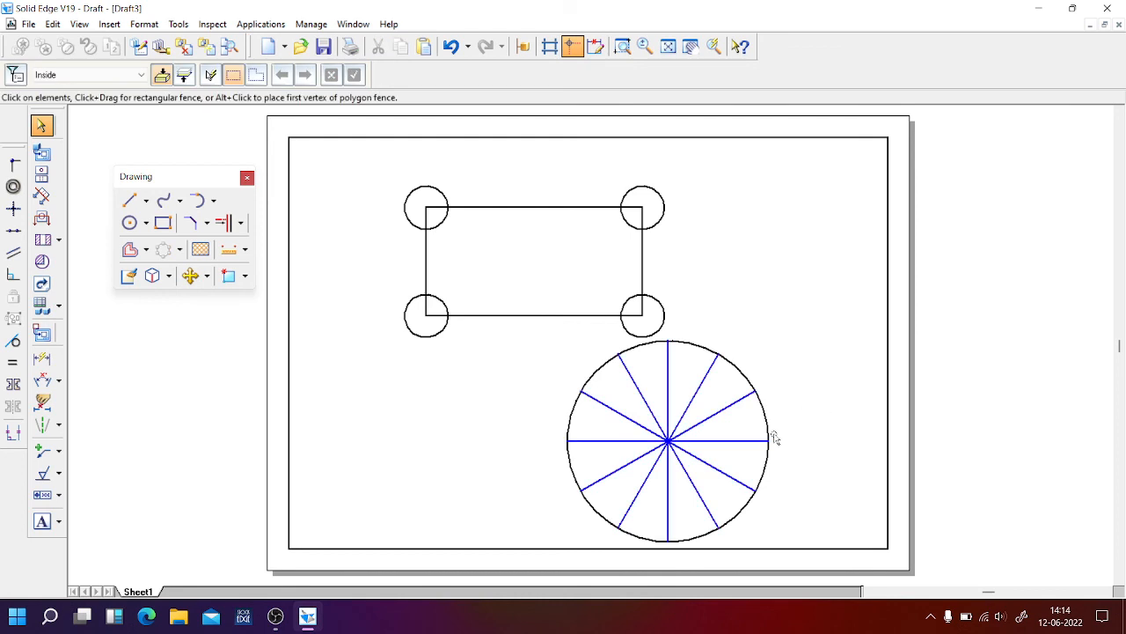
right_click(667, 444)
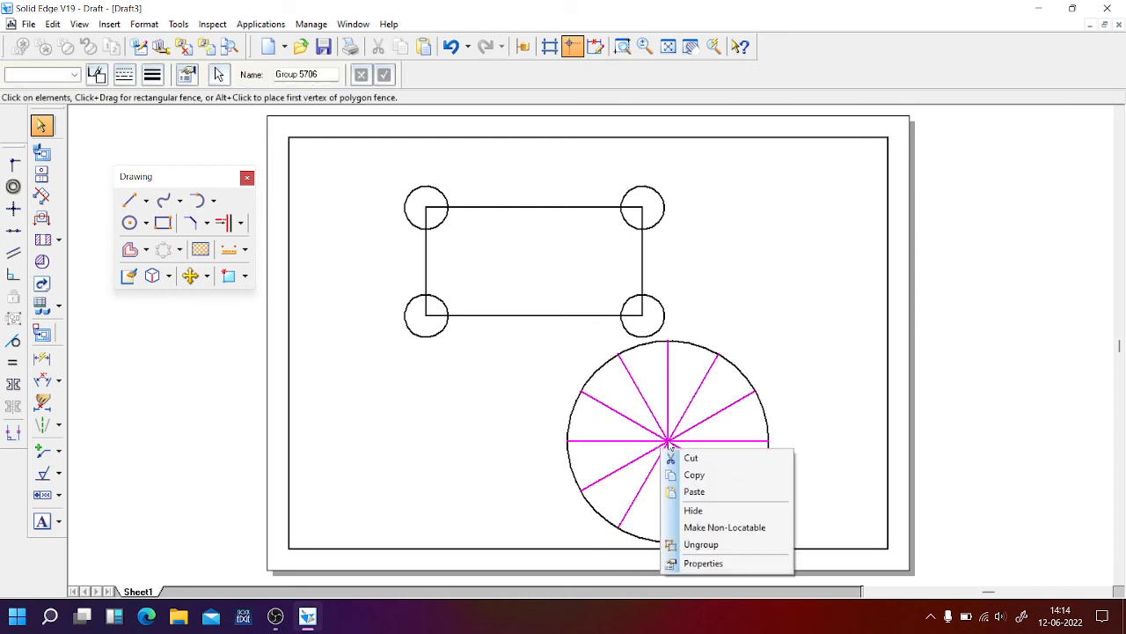
click(719, 545)
click(700, 391)
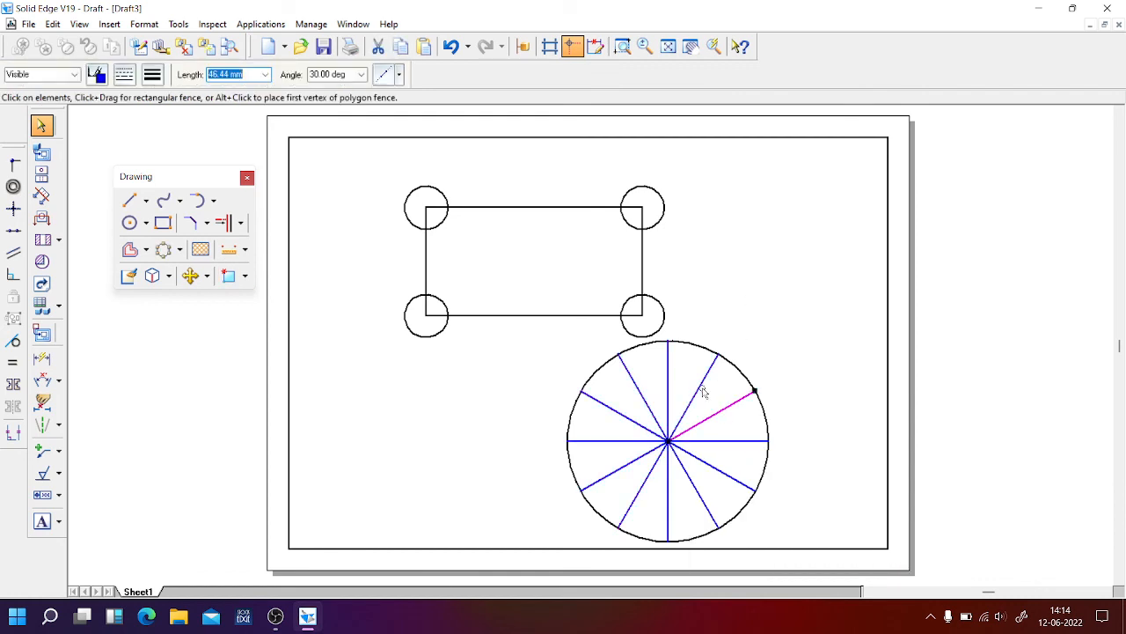
click(667, 387)
click(638, 389)
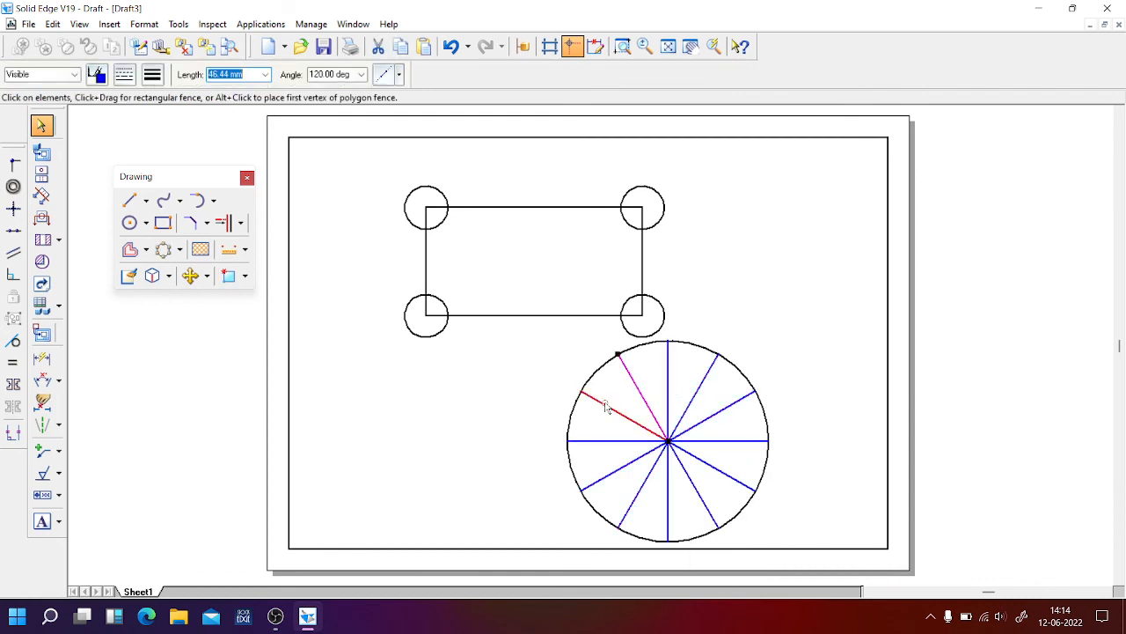
click(605, 406)
click(425, 427)
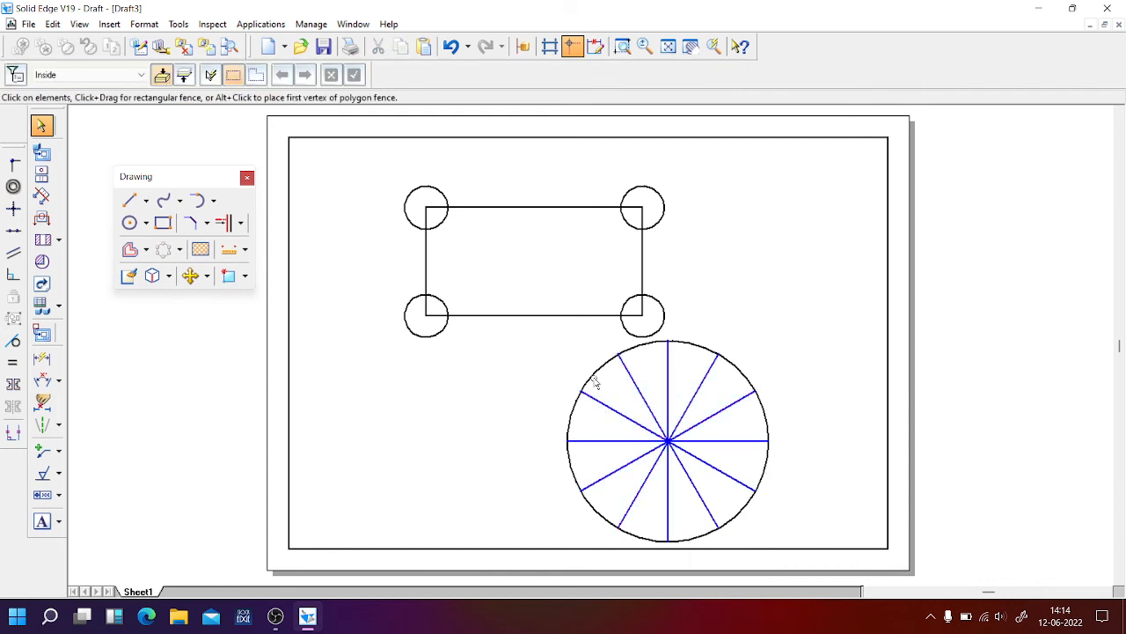
Try moving the grouped pattern of four corner circles to the right of the rectangle, and undo the move
click(664, 309)
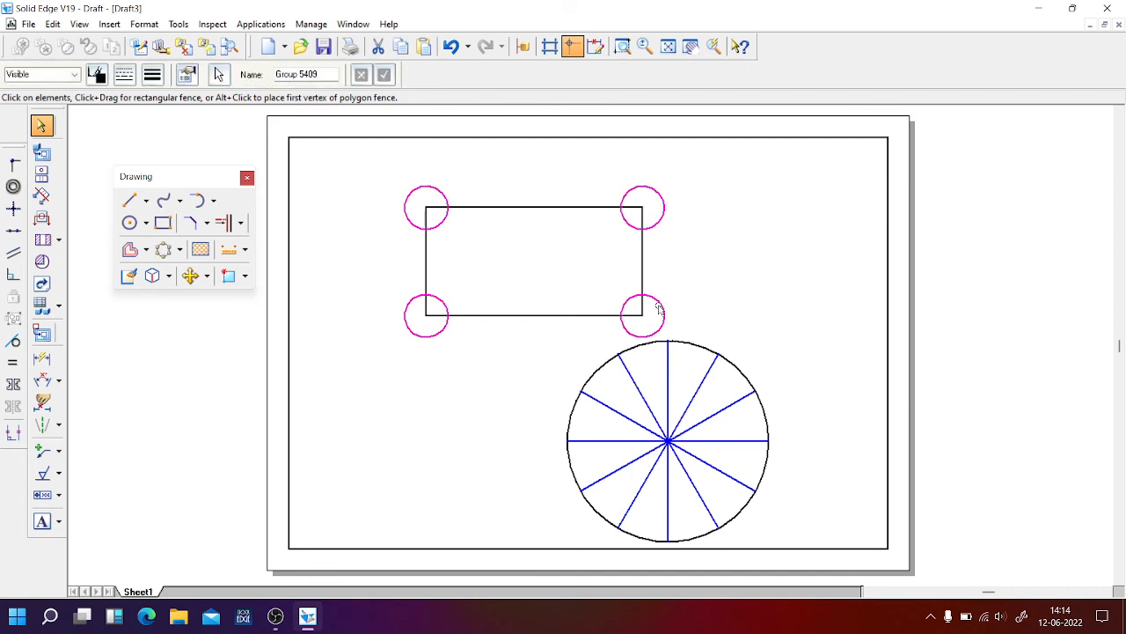
drag(658, 309, 780, 290)
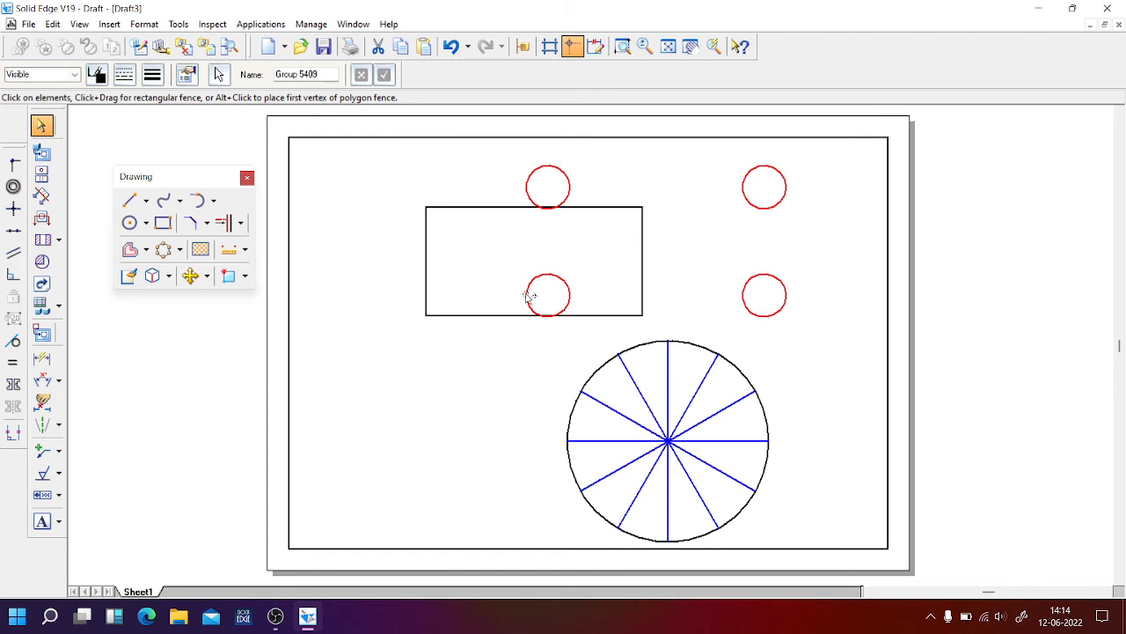
key(ctrl+z)
Ungroup the rectangular pattern of four circles at the rectangle's corners
click(430, 338)
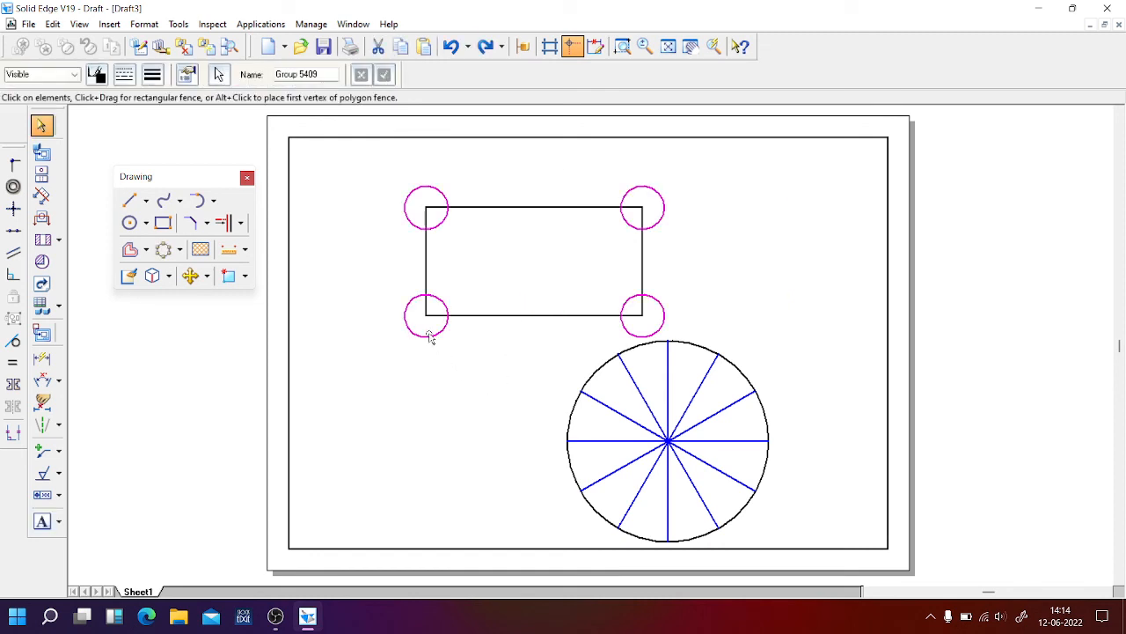
right_click(430, 338)
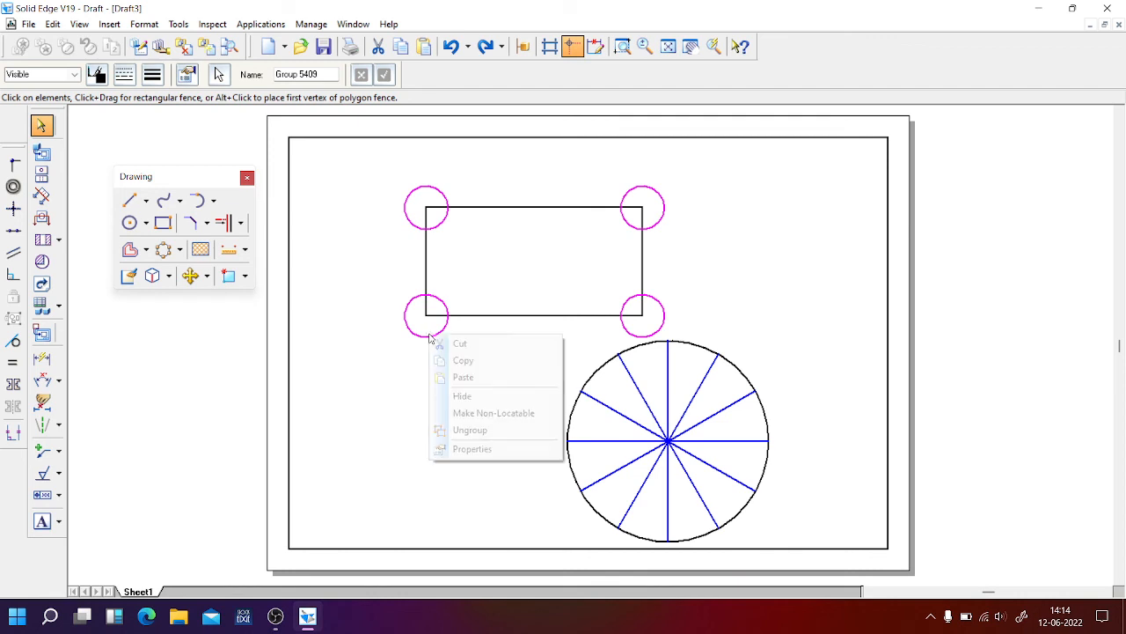
click(466, 431)
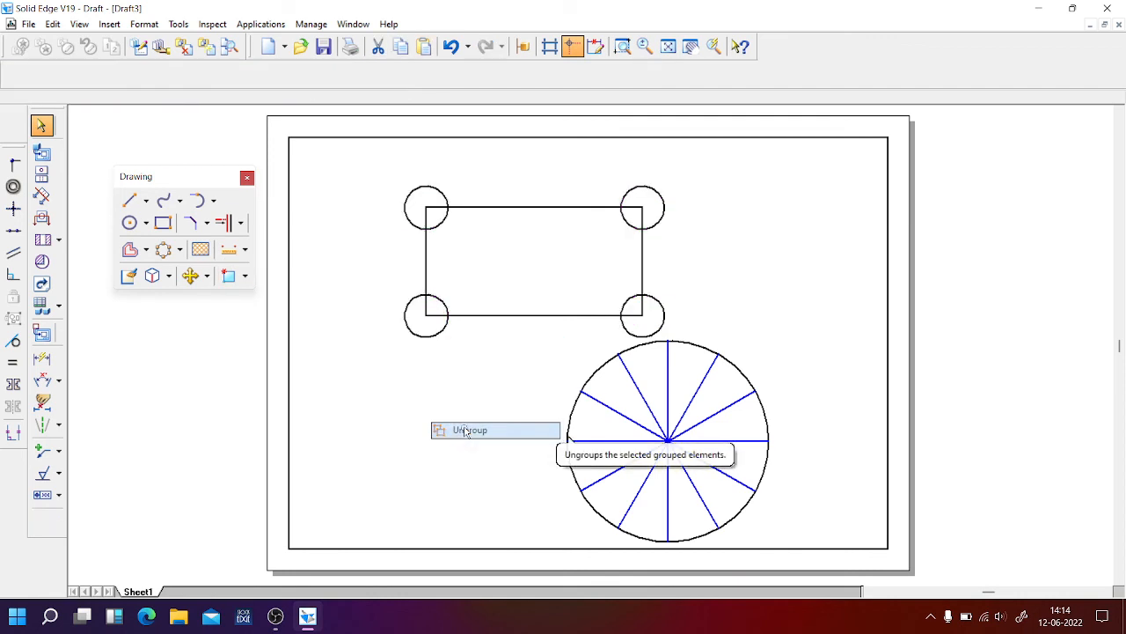
Move the lower-right corner circle inside the rectangle and the upper-right one just outside its right edge, and clear the selection
click(655, 308)
drag(656, 308, 549, 260)
drag(668, 220, 683, 269)
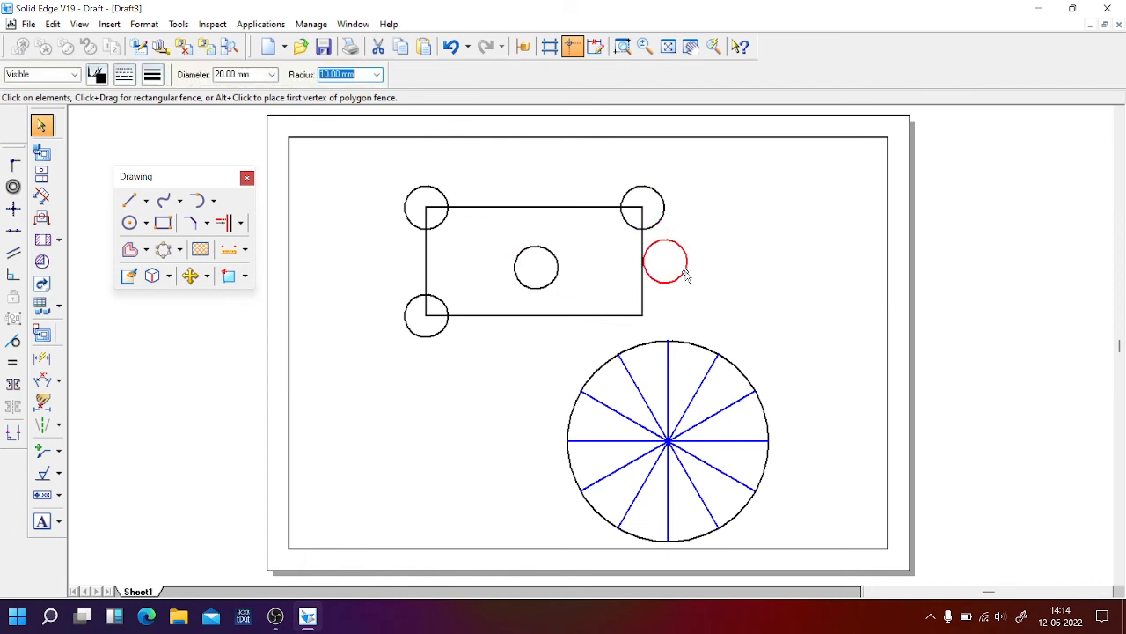
click(724, 327)
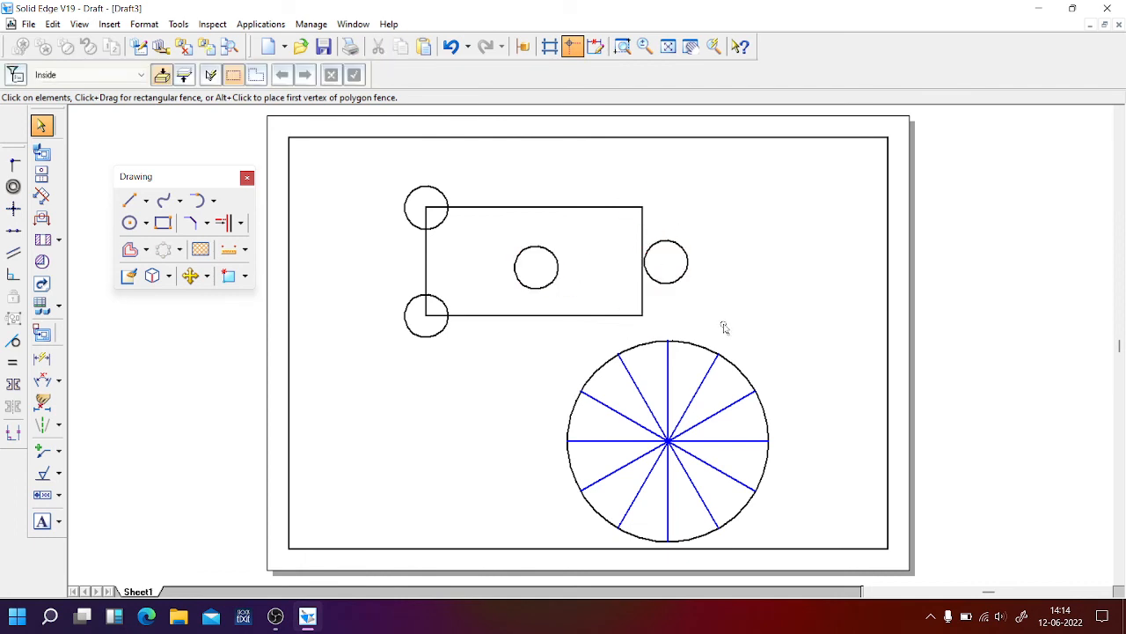